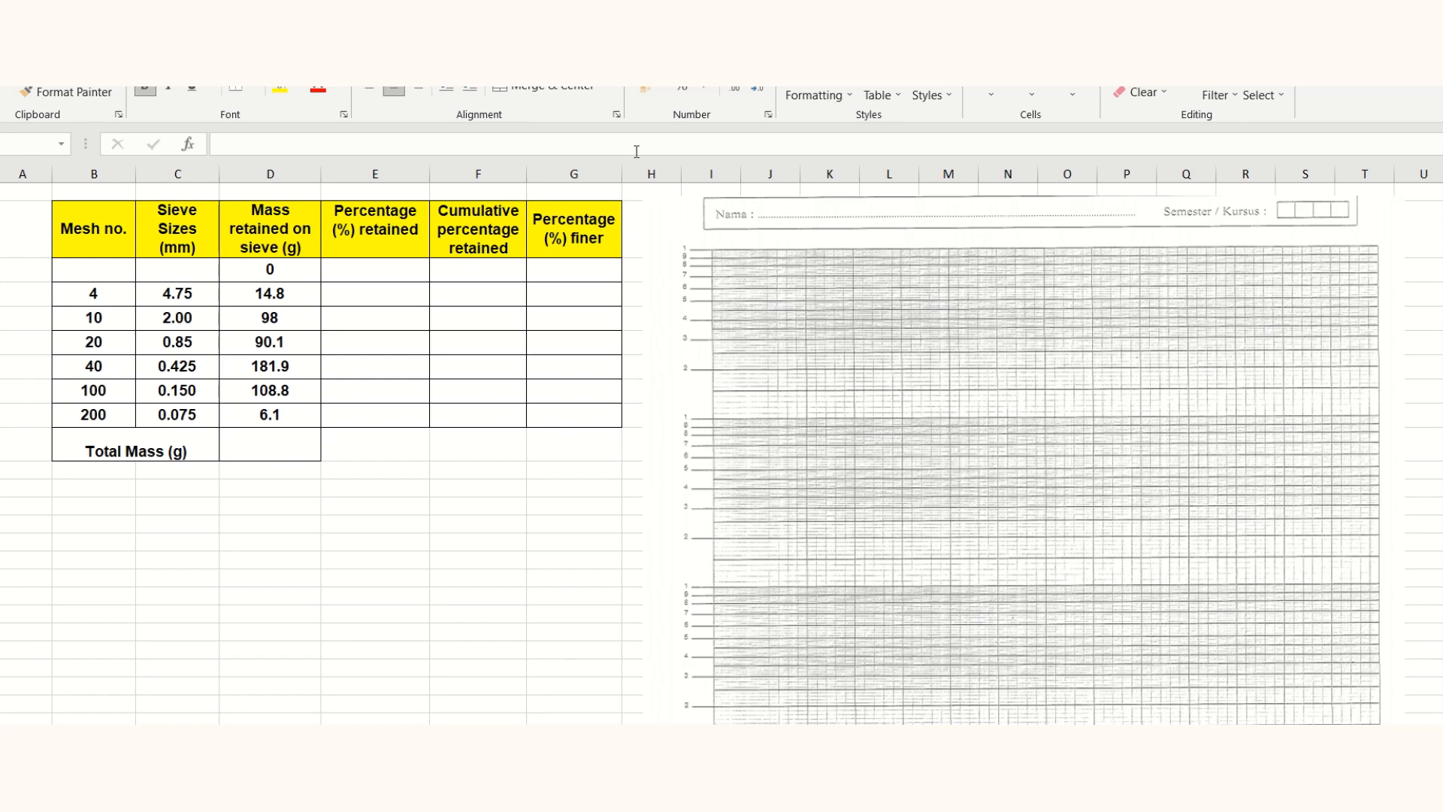
- Bring up the on-screen scientific calculator and start summing the retained masses with 14.8 + 98
key("alt+Tab")
left_click_drag(664, 110, 704, 124)
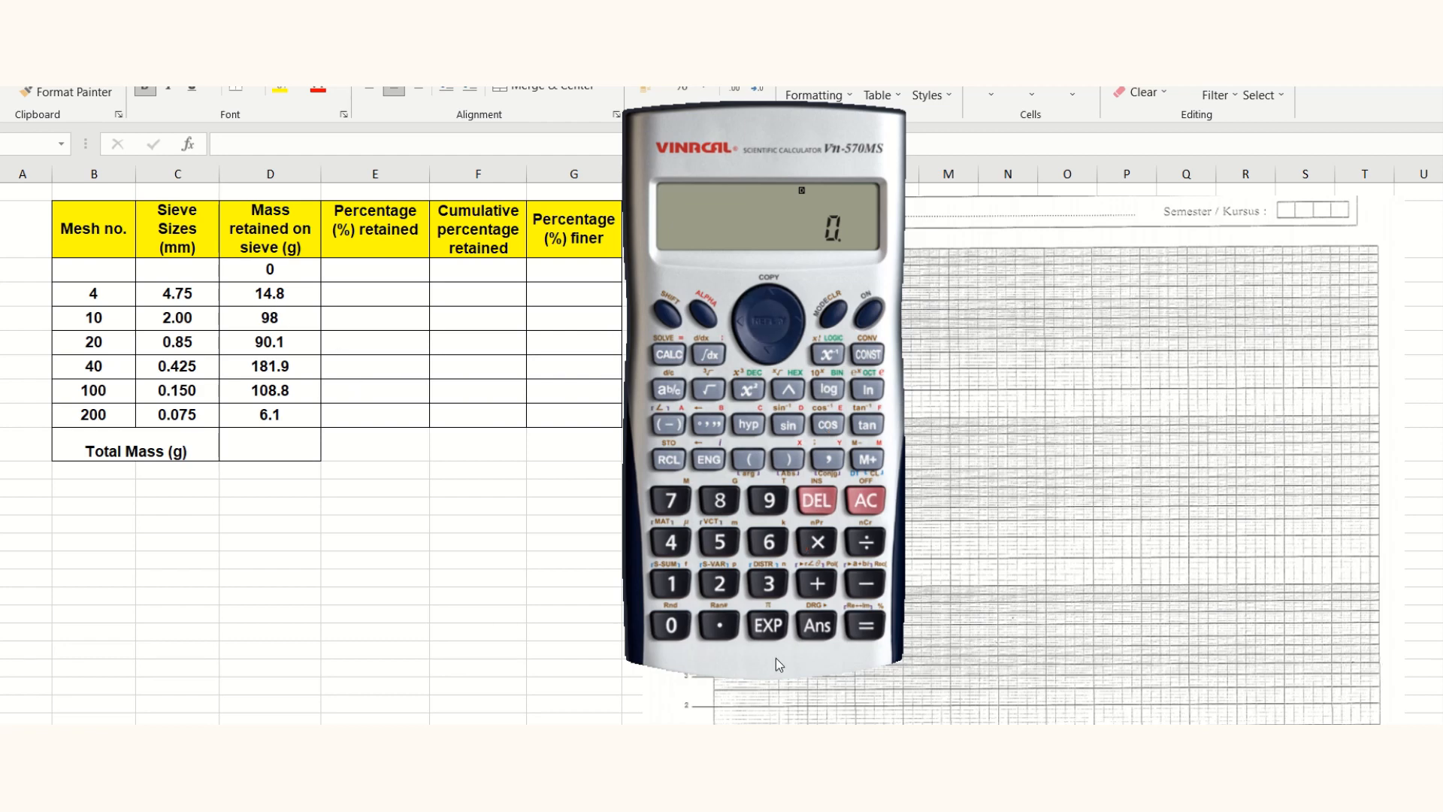
left_click(674, 579)
left_click(671, 541)
left_click(719, 625)
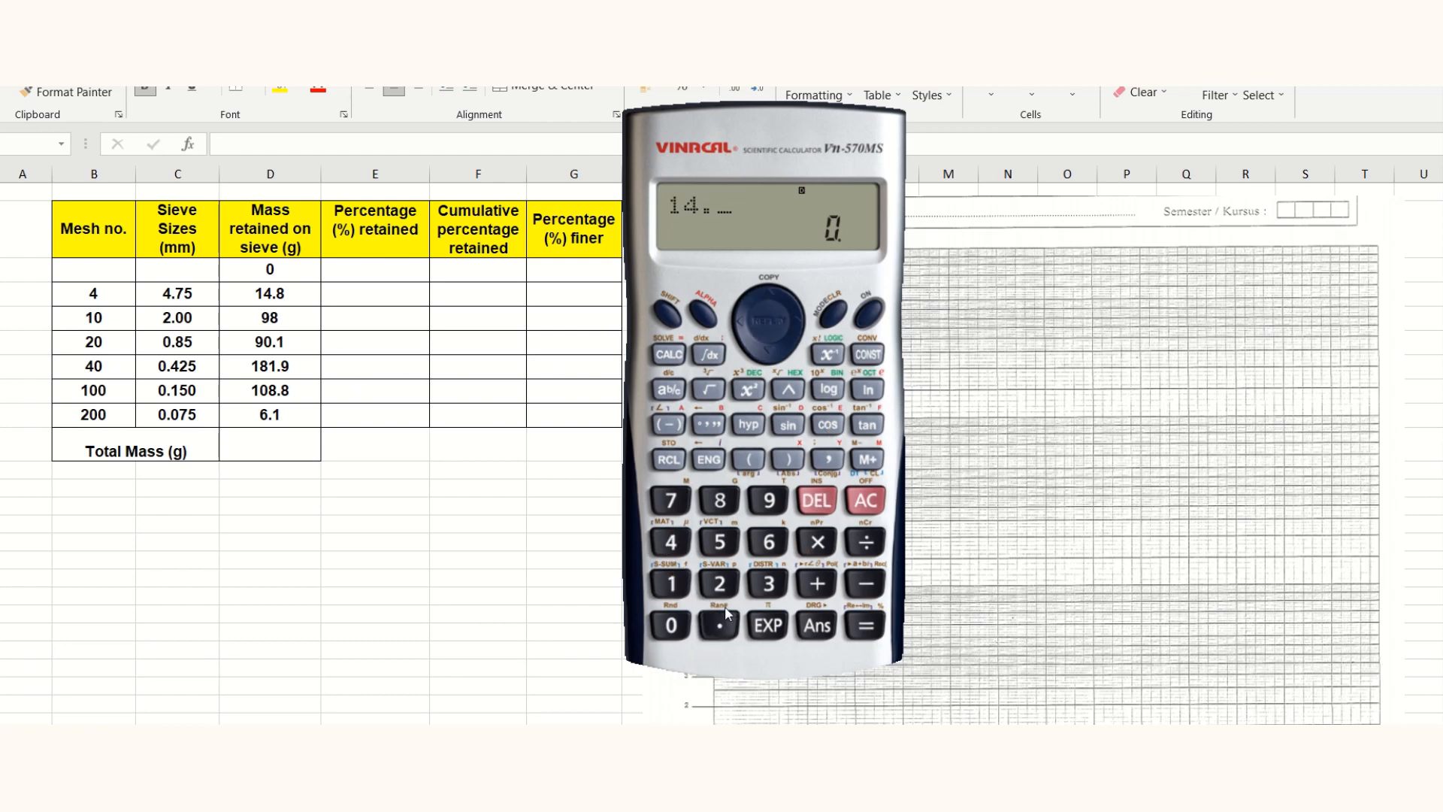
left_click(719, 500)
left_click(813, 590)
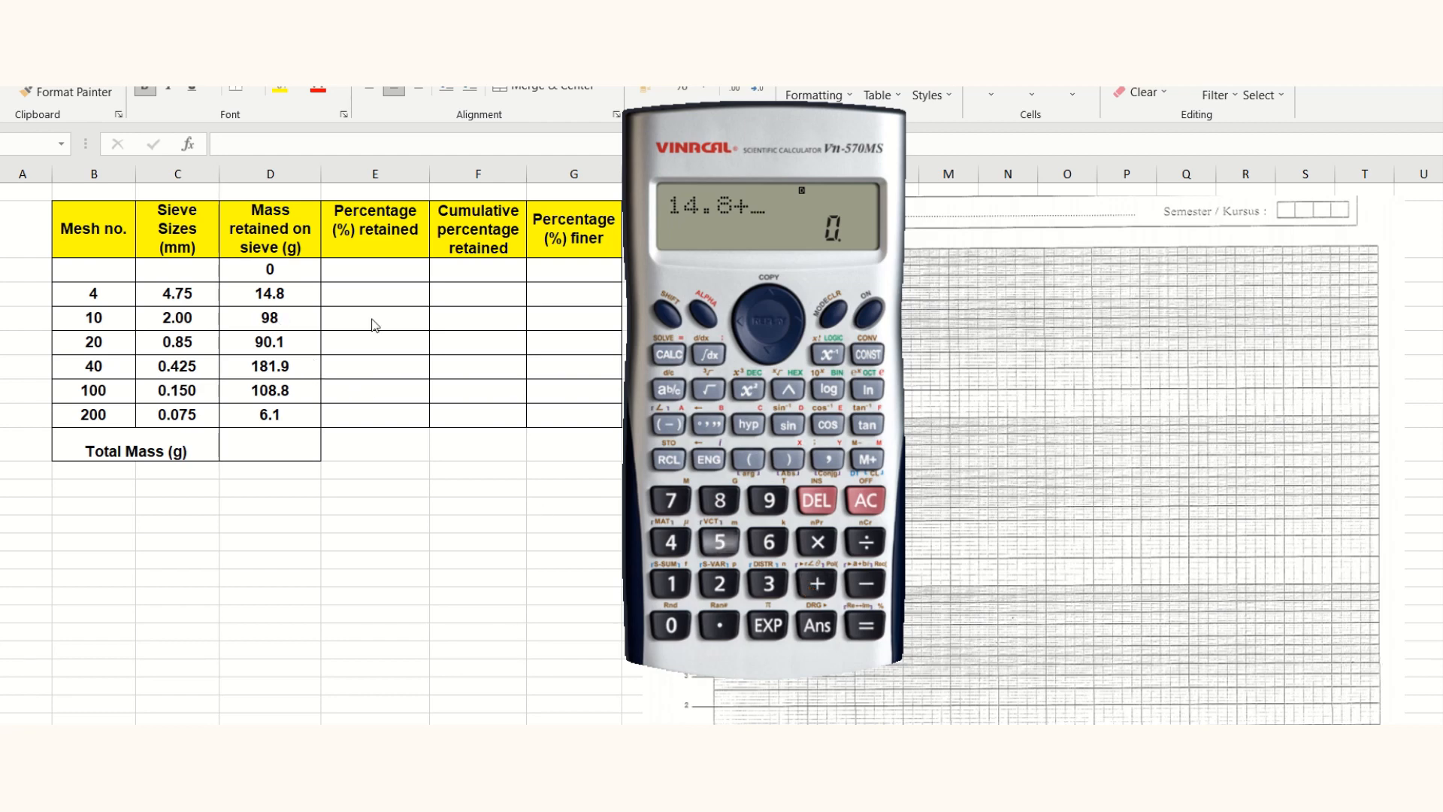
left_click(769, 511)
left_click(719, 502)
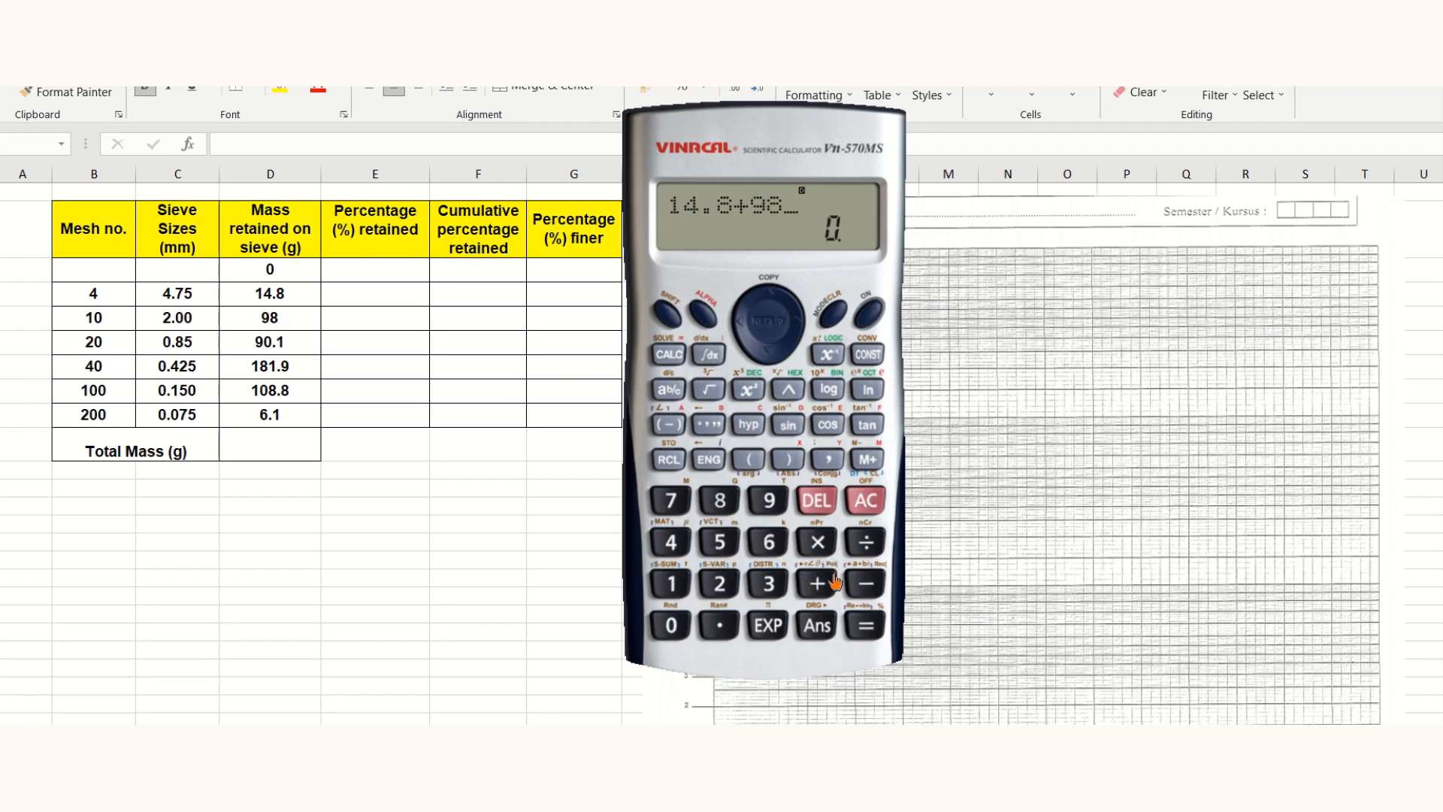
- Add the mesh 20 and mesh 40 masses, 90.1 and 181.9, to the running sum
left_click(819, 584)
left_click(759, 493)
left_click(672, 625)
left_click(719, 625)
left_click(671, 584)
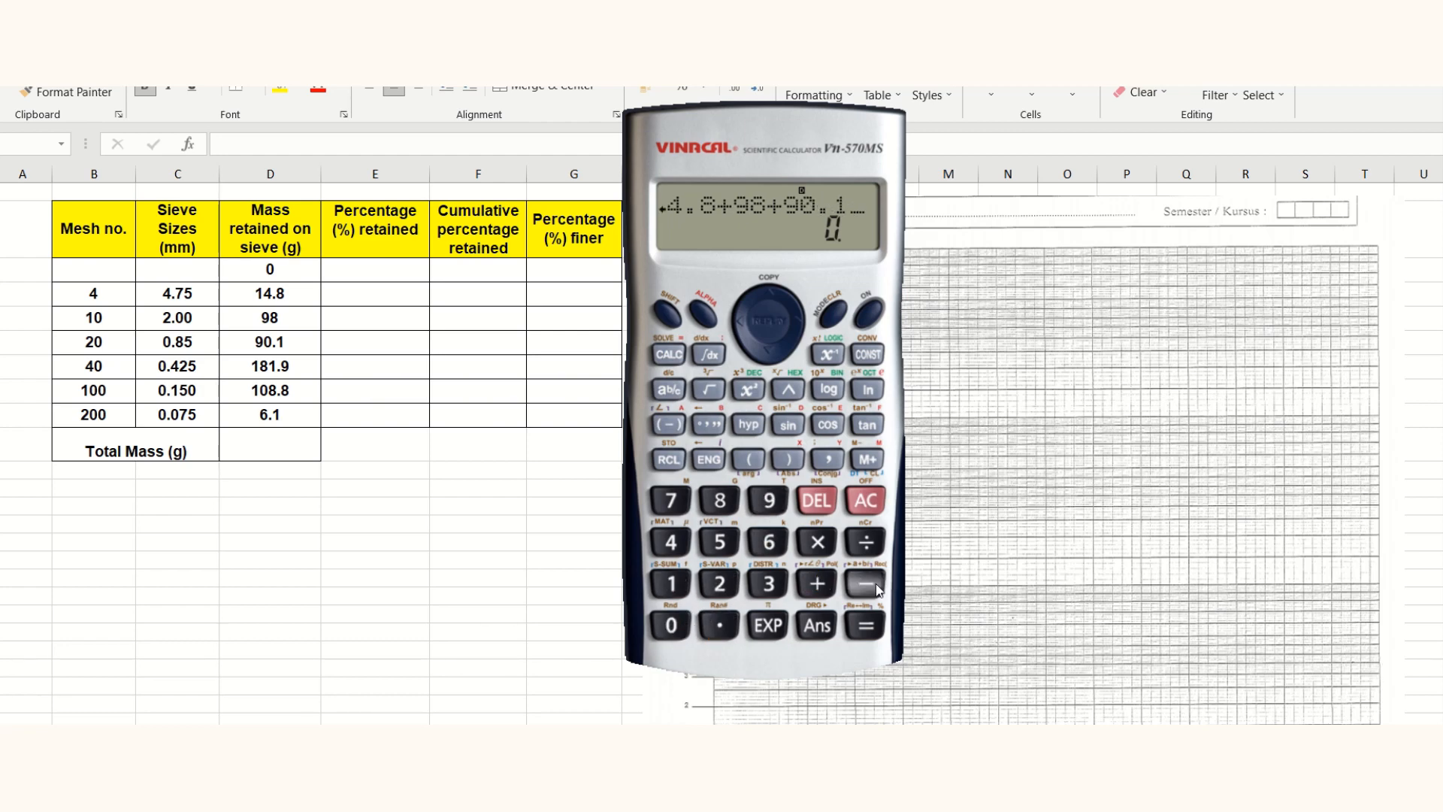
left_click(821, 585)
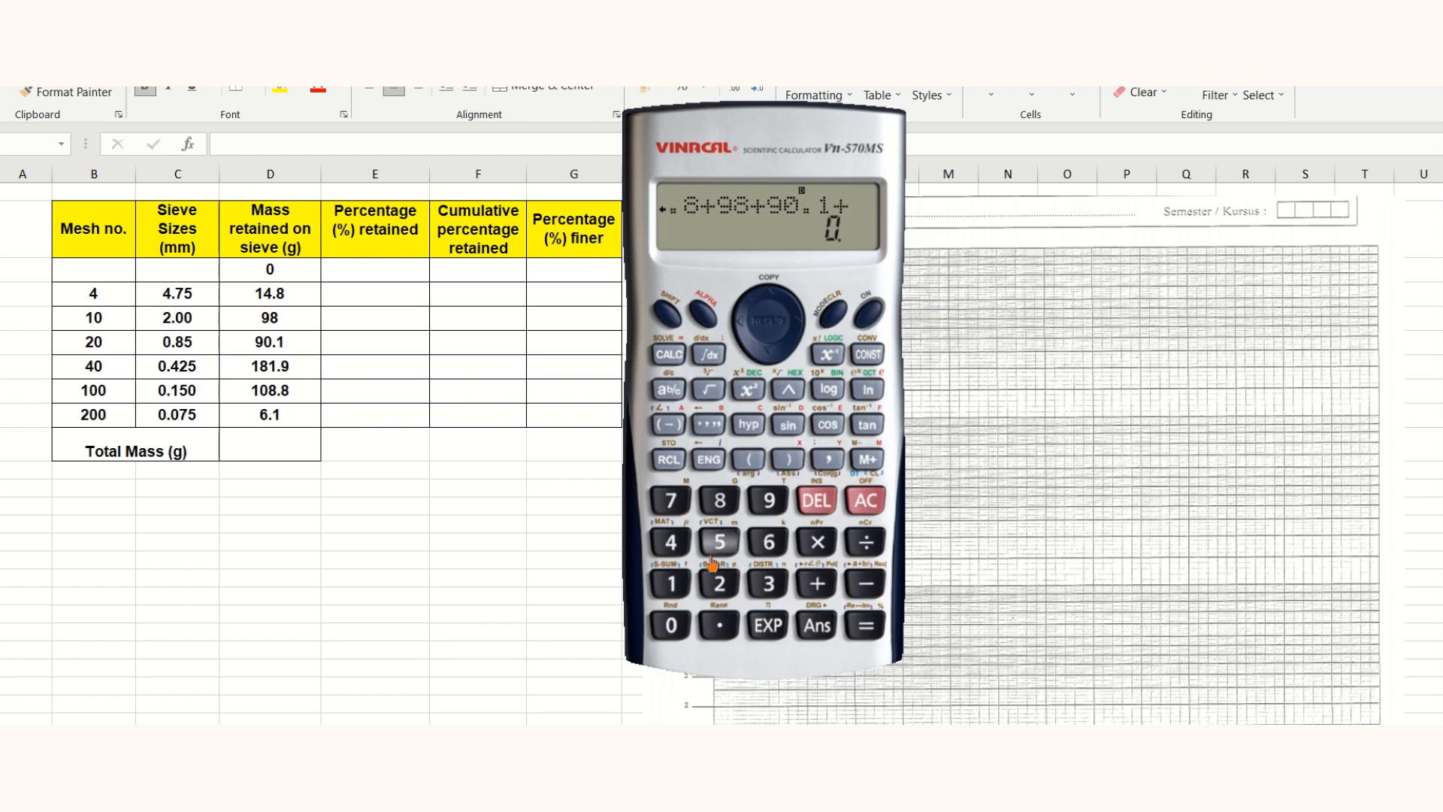
left_click(671, 584)
left_click(719, 500)
left_click(671, 584)
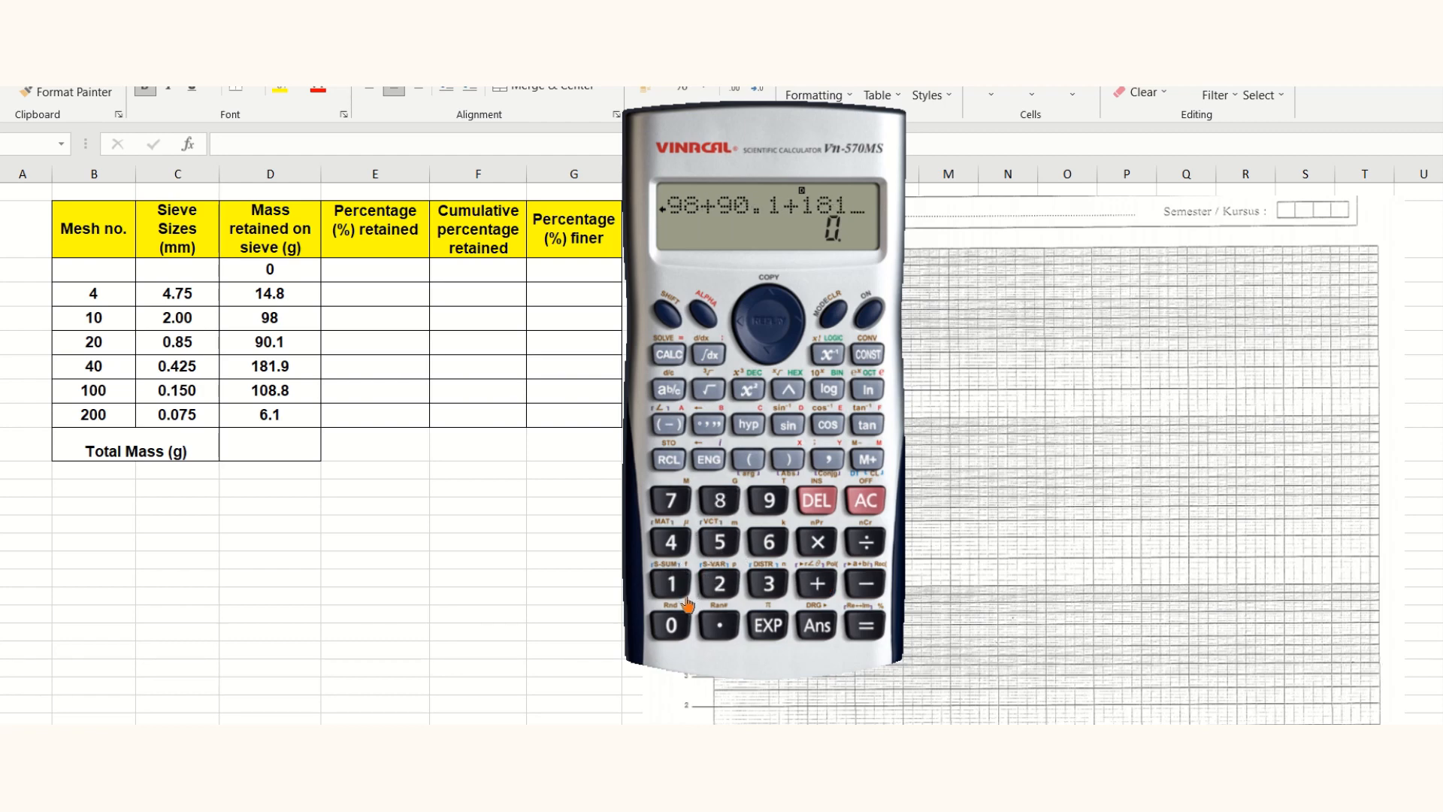
left_click(719, 625)
left_click(769, 501)
- Add 108.8 and 6.1 to the sum, evaluate it, and record 499.7 as the Total Mass
left_click(817, 584)
left_click(684, 584)
left_click(672, 625)
left_click(719, 501)
left_click(720, 625)
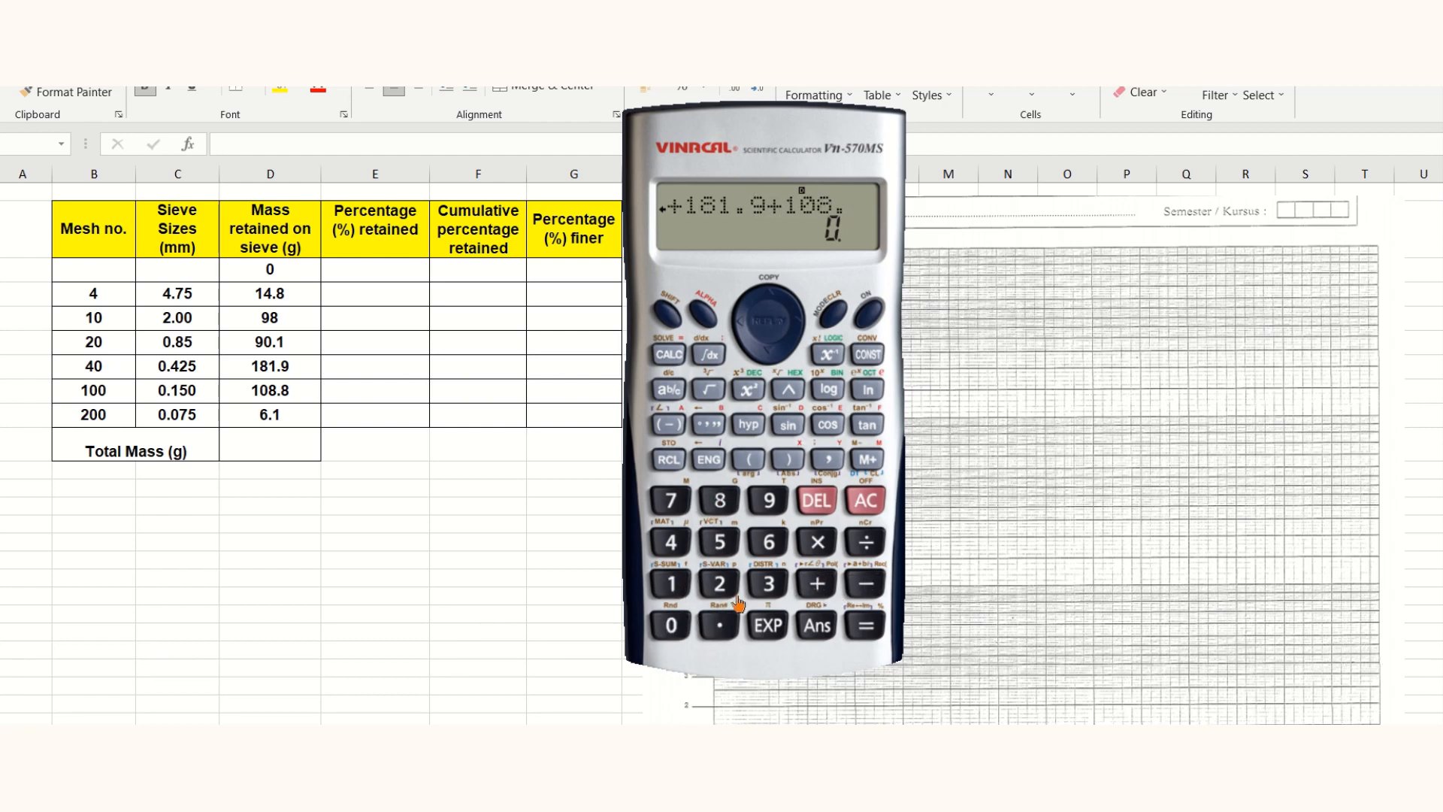
left_click(718, 504)
left_click(803, 589)
left_click(768, 542)
left_click(719, 625)
left_click(676, 586)
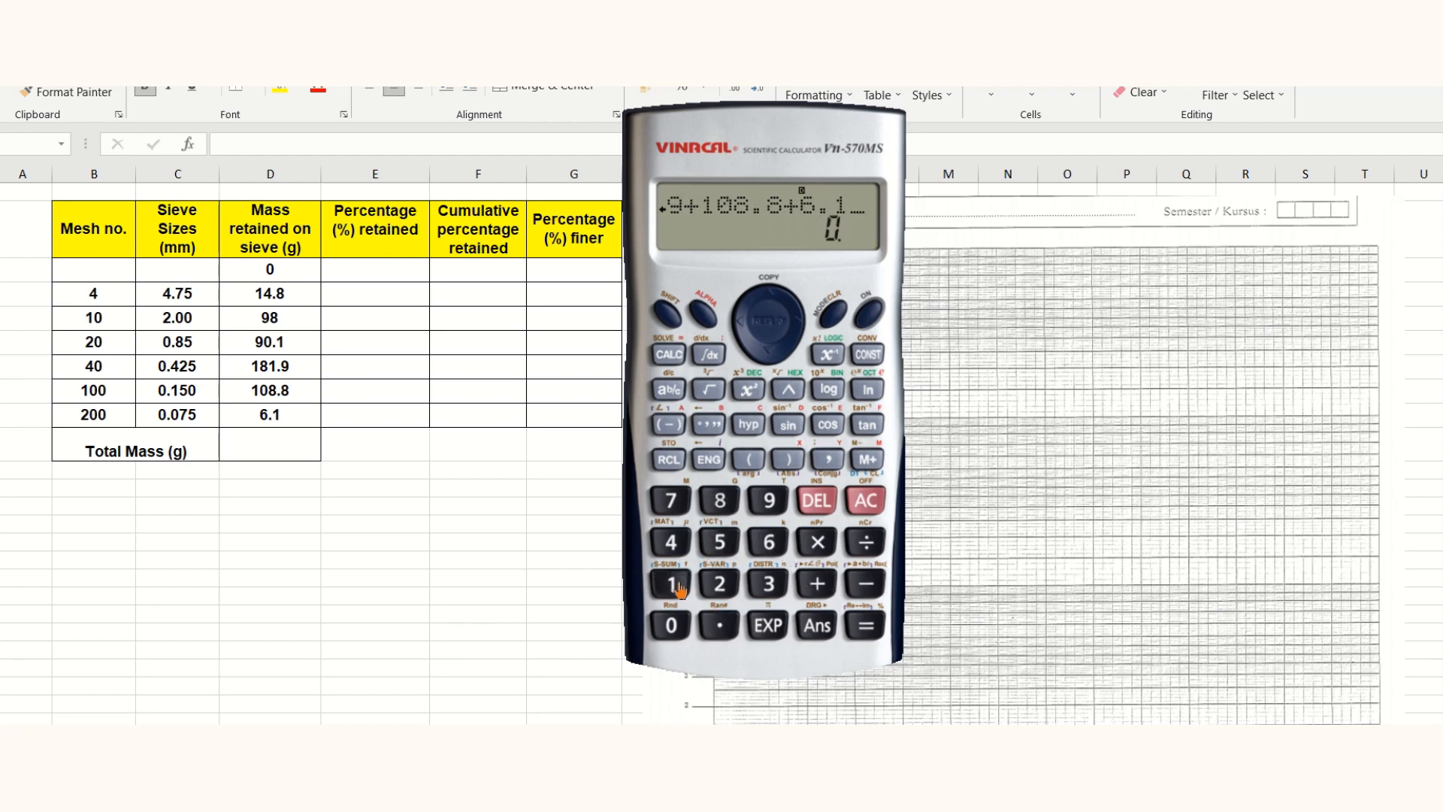
left_click(866, 625)
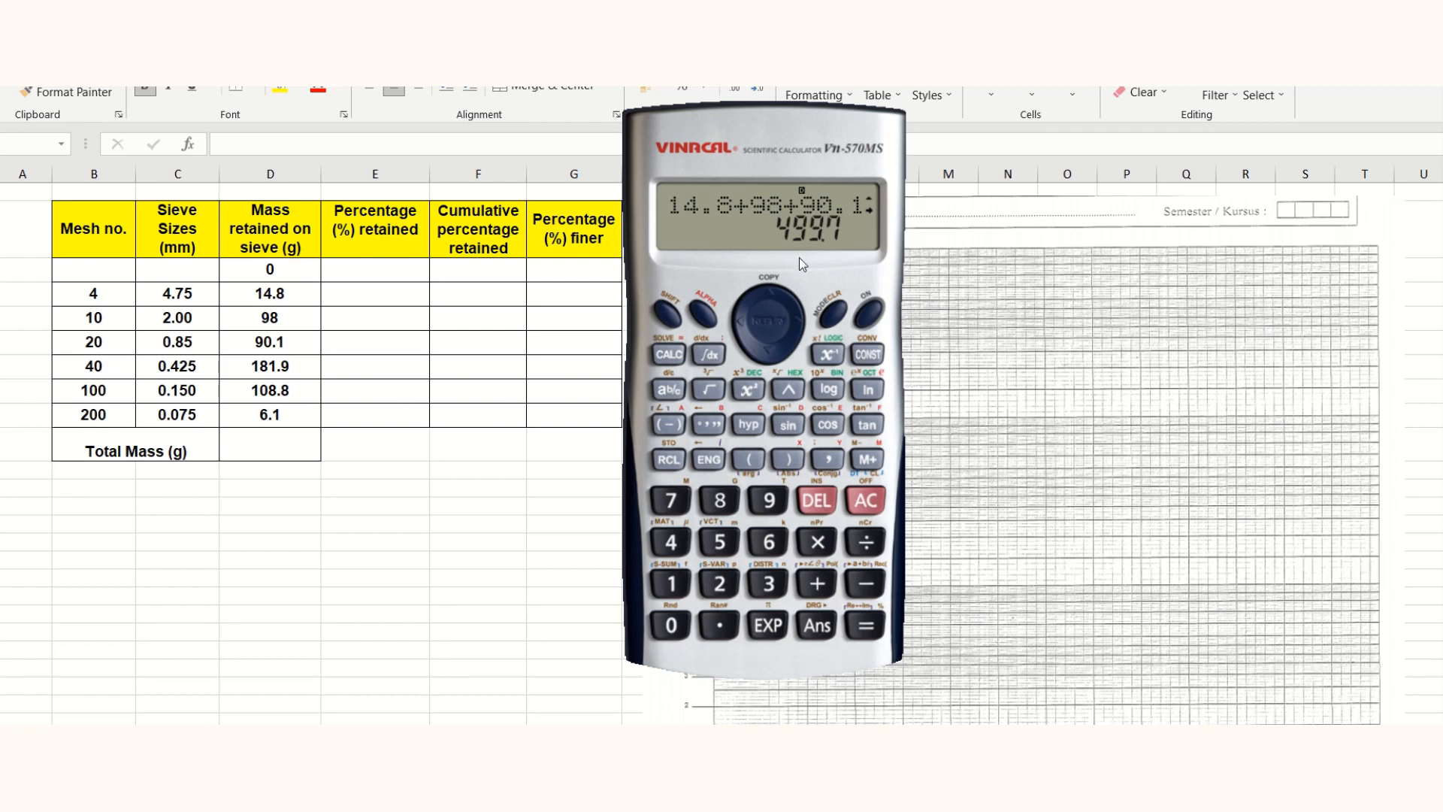
left_click(268, 440)
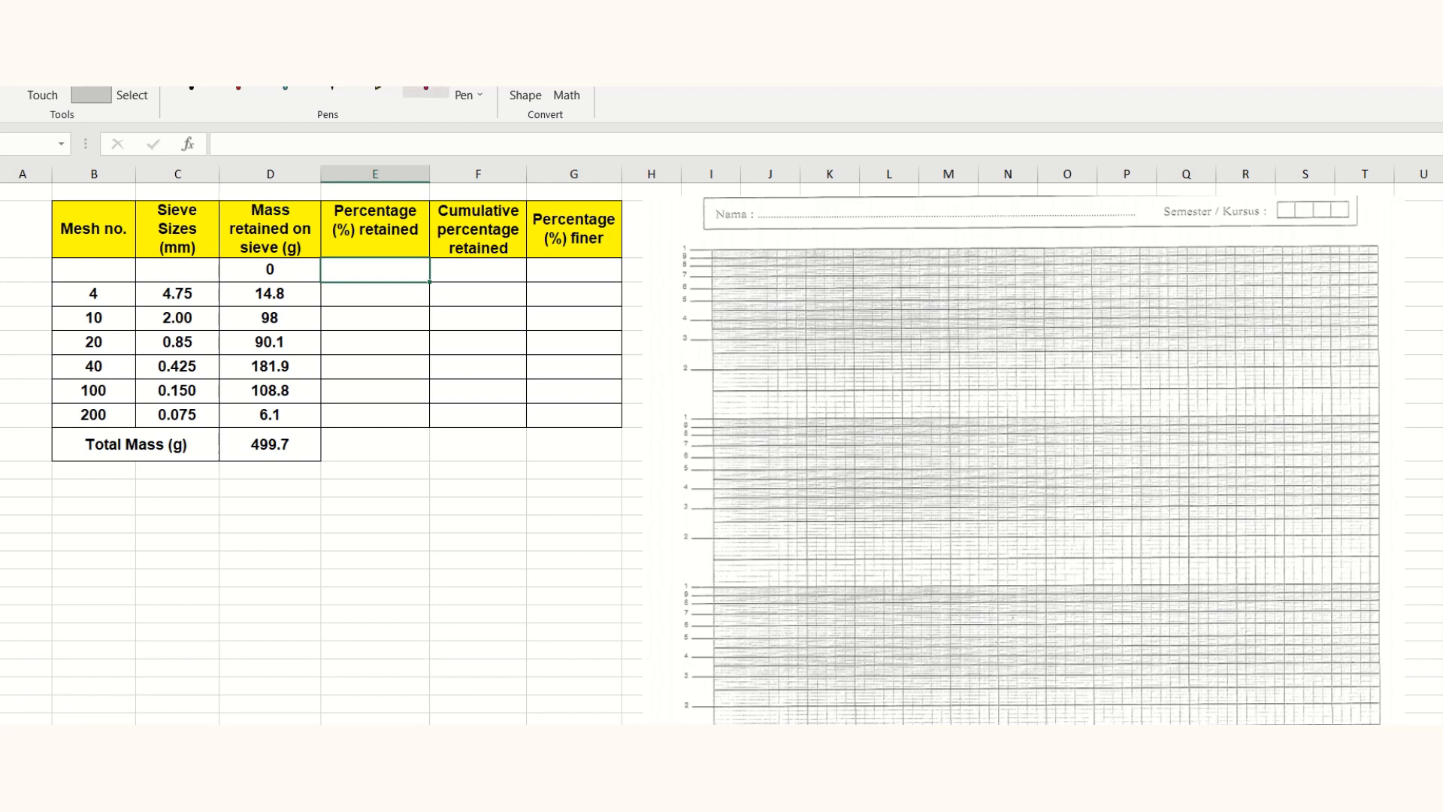
- Handwrite "% retained = mass retained / total mass × 100" in red ink below the table and 0 in the first Percentage retained row
left_click(425, 90)
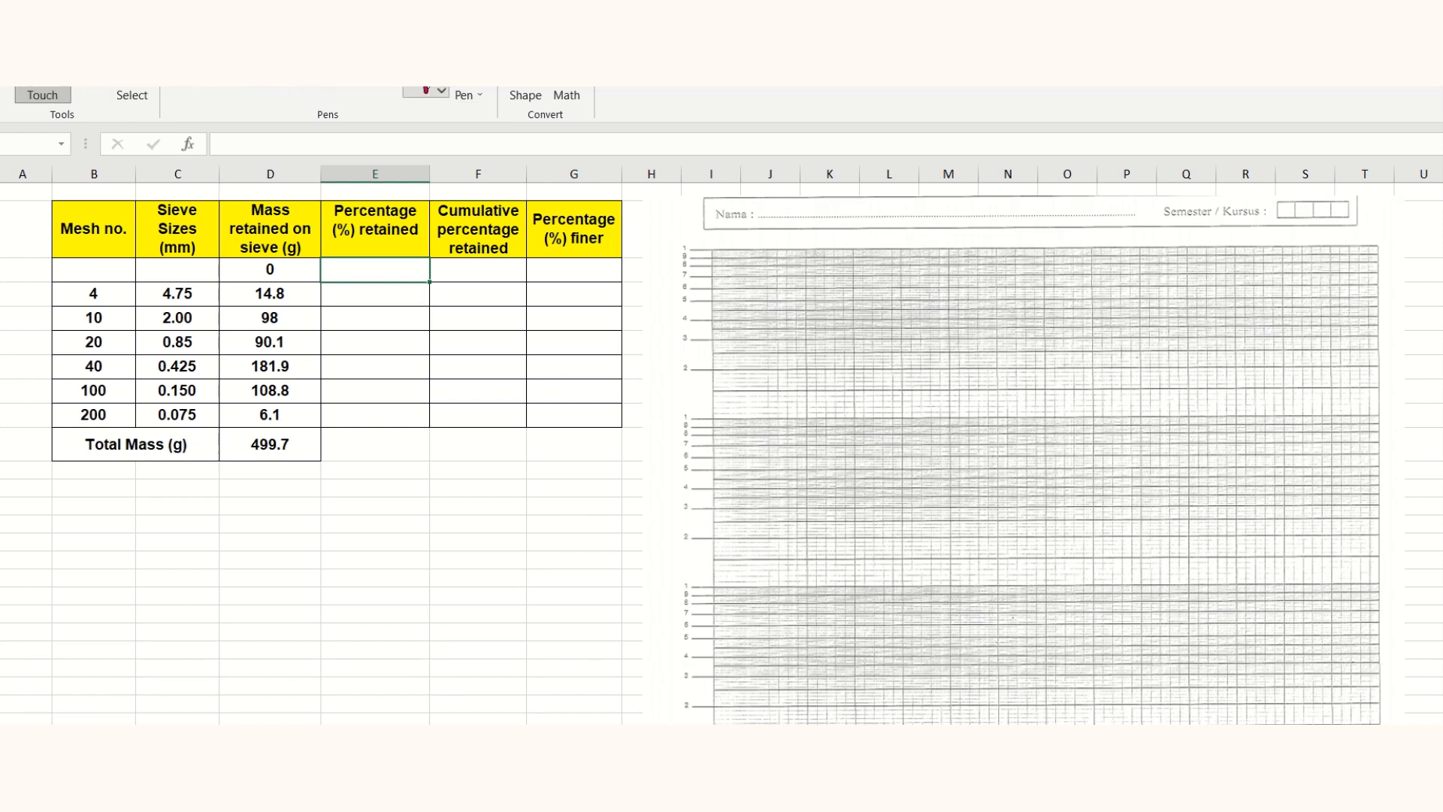
mouse_move(119, 497)
left_mouse_down()
mouse_move(121, 521)
mouse_move(191, 514)
mouse_move(197, 496)
mouse_move(209, 514)
mouse_move(219, 498)
mouse_move(242, 511)
mouse_move(255, 490)
mouse_move(464, 502)
mouse_move(479, 482)
left_mouse_up()
left_click_drag(331, 514, 430, 521)
mouse_move(326, 529)
left_mouse_down()
mouse_move(373, 552)
mouse_move(439, 549)
mouse_move(481, 528)
left_mouse_up()
left_click(469, 517)
mouse_move(481, 513)
left_mouse_down()
mouse_move(468, 528)
mouse_move(496, 527)
left_mouse_up()
mouse_move(510, 509)
left_mouse_down()
mouse_move(503, 520)
mouse_move(511, 511)
left_mouse_up()
left_click_drag(526, 510, 525, 511)
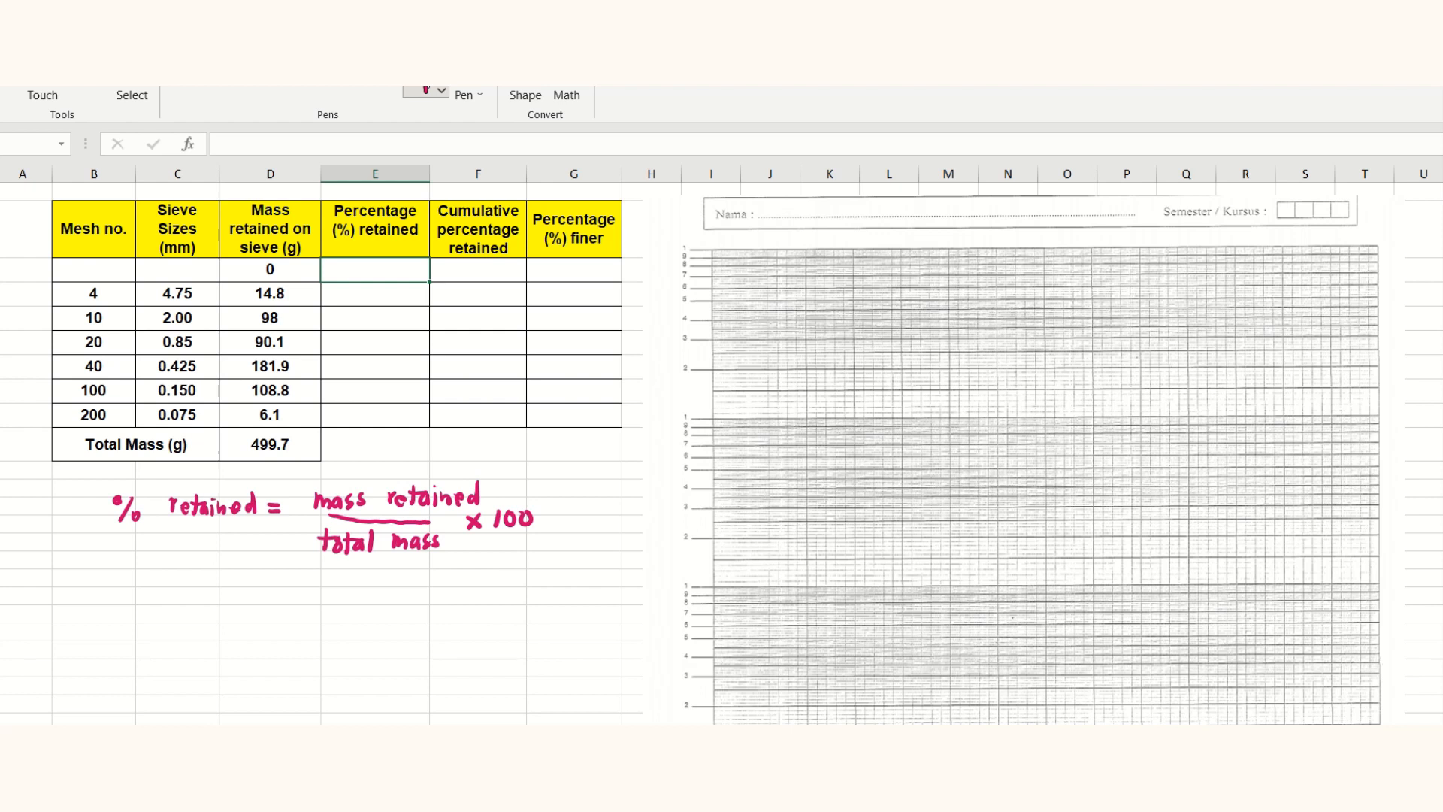
left_click_drag(368, 278, 375, 268)
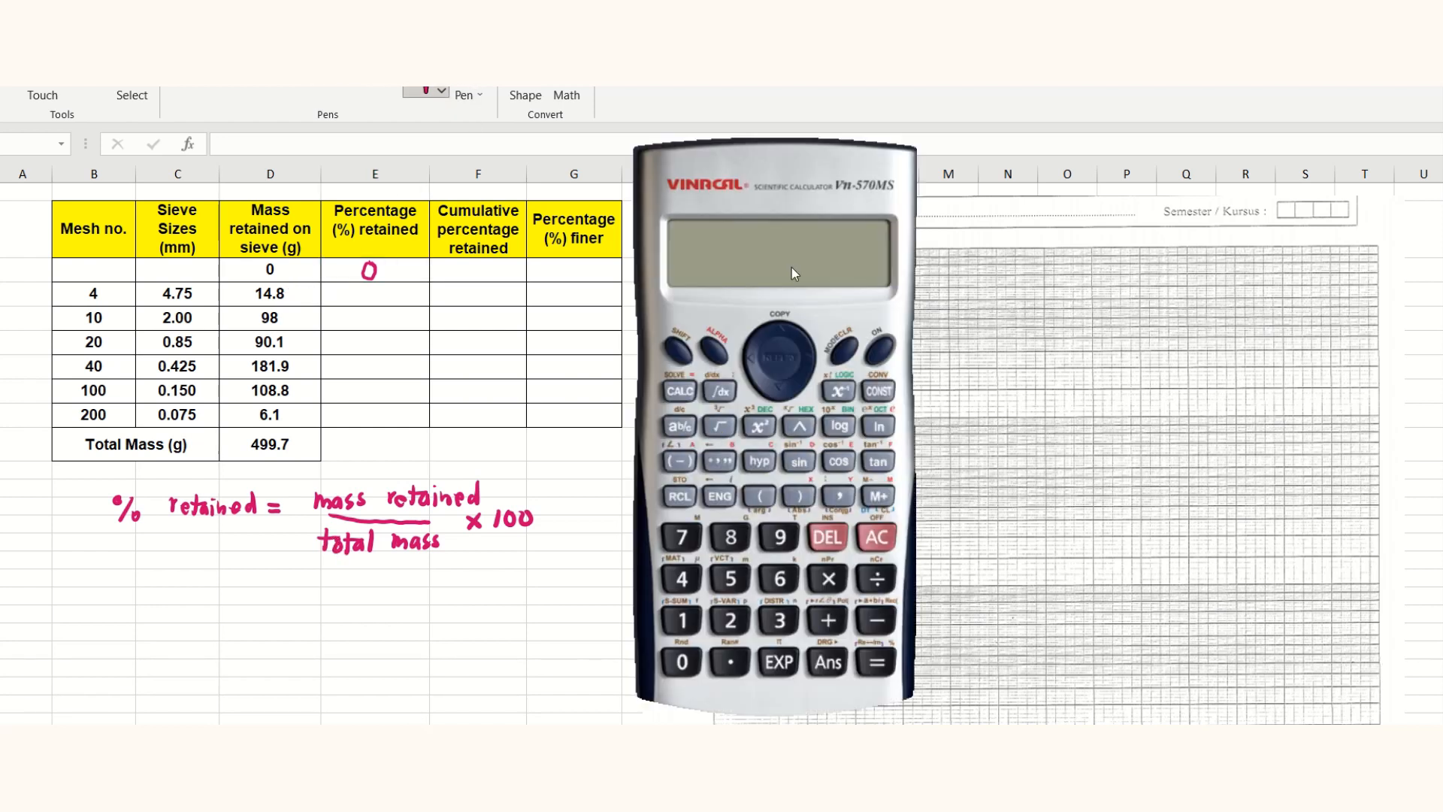
- Calculate the mesh 4 percentage retained as 14.8 × 100 ÷ 499.7 on the calculator
left_click(882, 351)
left_click(682, 620)
left_click(682, 578)
left_click(730, 662)
left_click(730, 537)
left_click(829, 578)
left_click(683, 620)
left_click(682, 662)
left_click(683, 661)
left_click(877, 579)
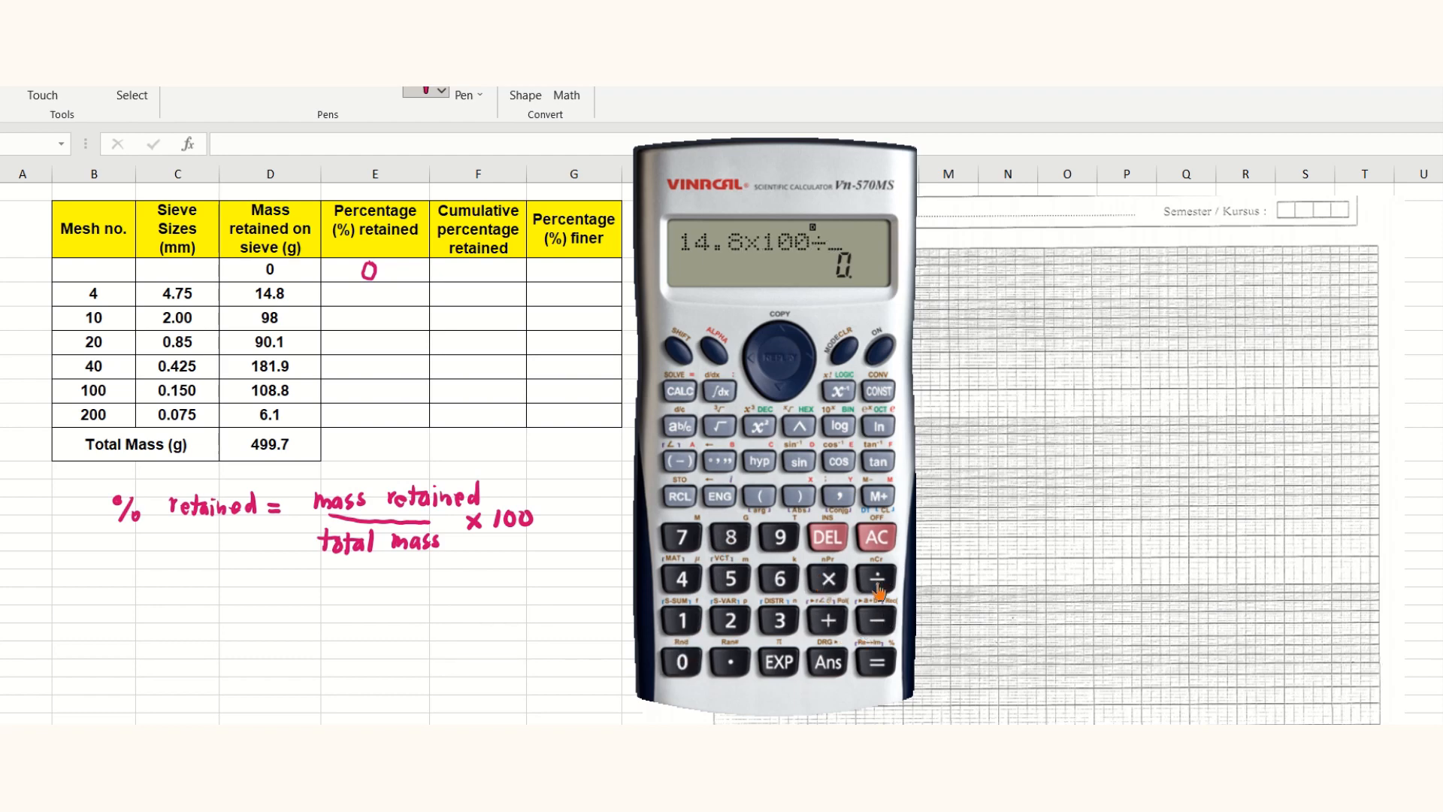
left_click(683, 579)
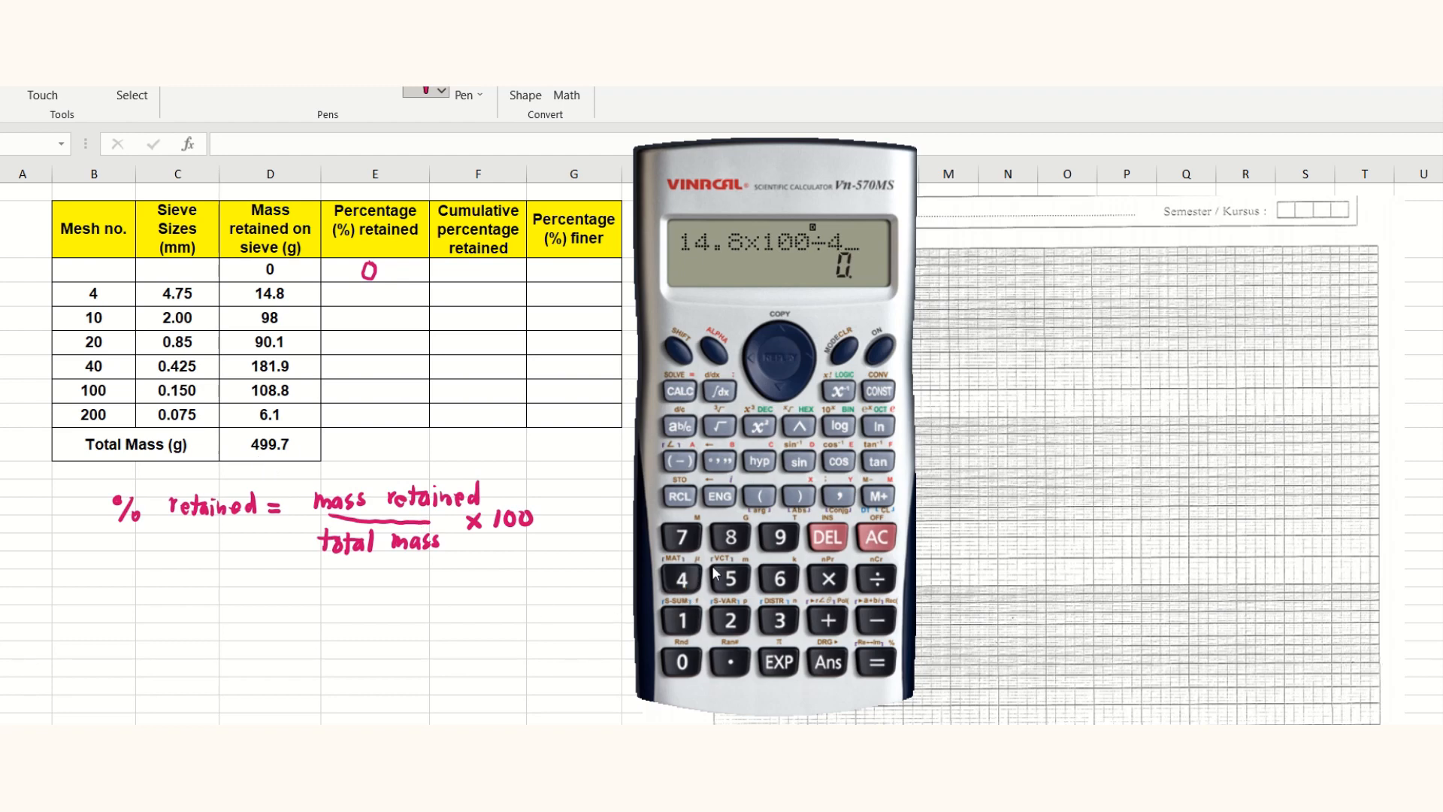
left_click(780, 536)
left_click(780, 537)
left_click(729, 665)
left_click(683, 537)
left_click(875, 663)
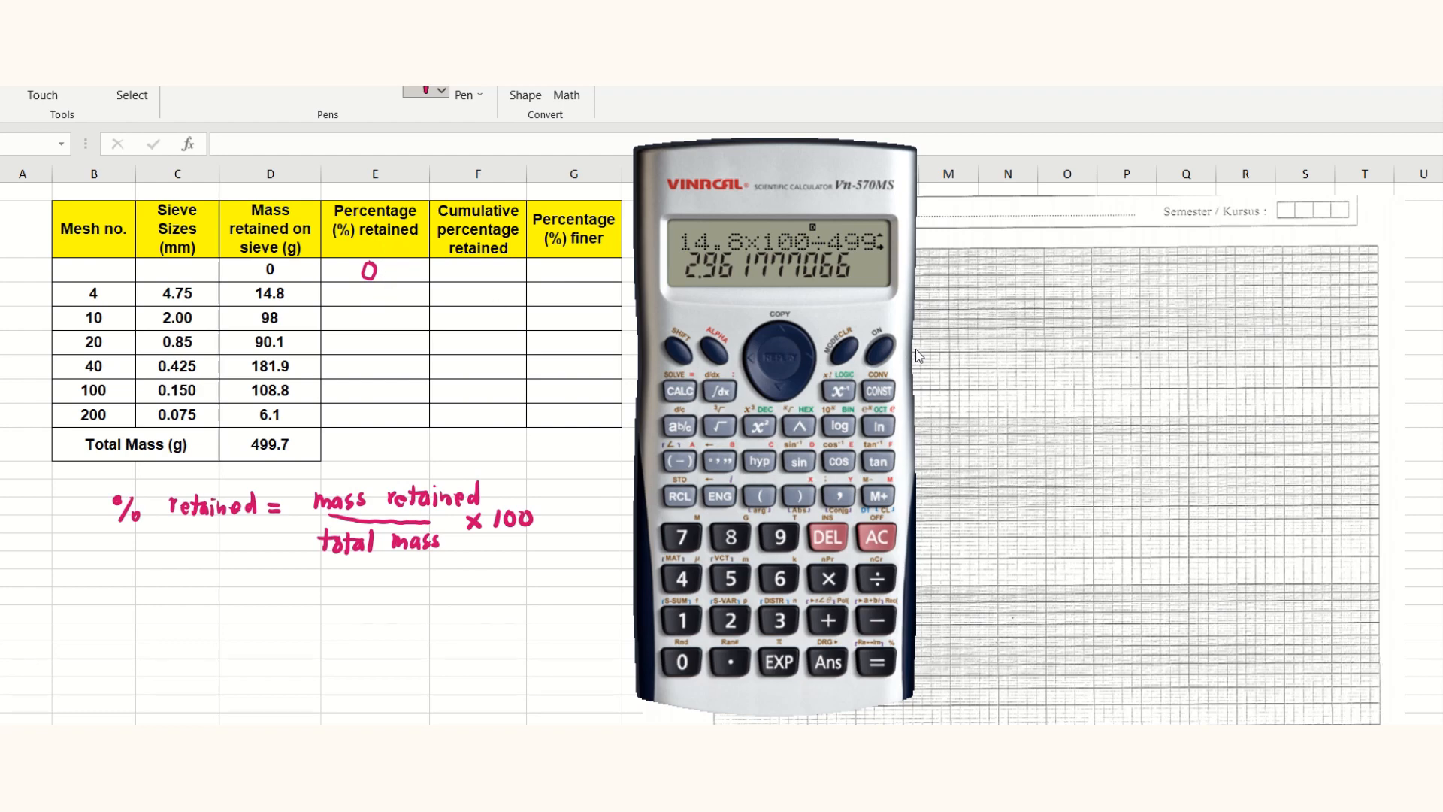
- Handwrite 2.96 as the Percentage retained for mesh no. 4
left_click(347, 281)
left_click(340, 294)
left_click_drag(345, 292, 351, 303)
left_click(359, 298)
left_click_drag(374, 291, 370, 305)
left_click_drag(388, 289, 381, 303)
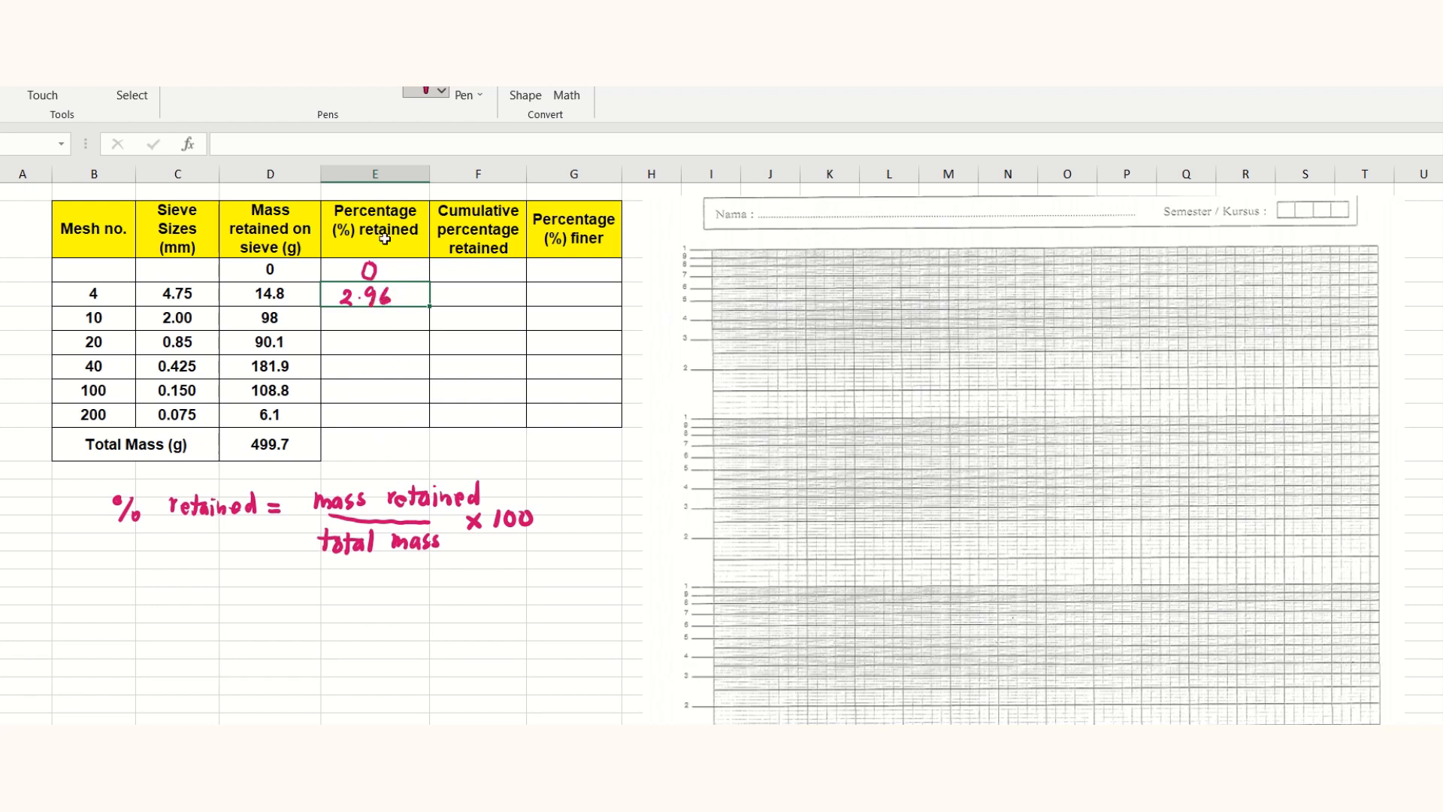
- Switch to the calculator and compute the mesh 10 percentage retained as 98 × 100 ÷ 499.7
key("alt+Tab")
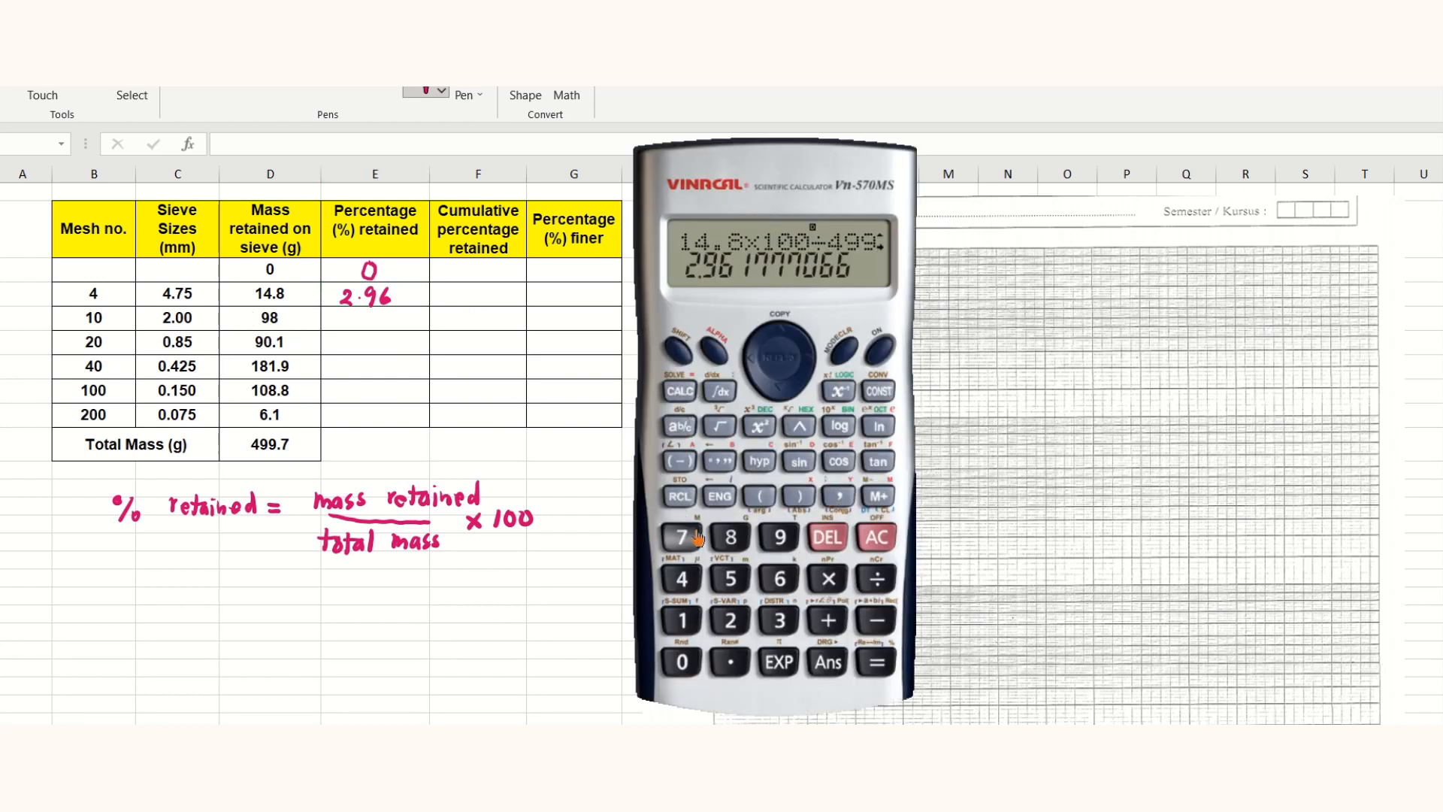
left_click(779, 538)
left_click(733, 539)
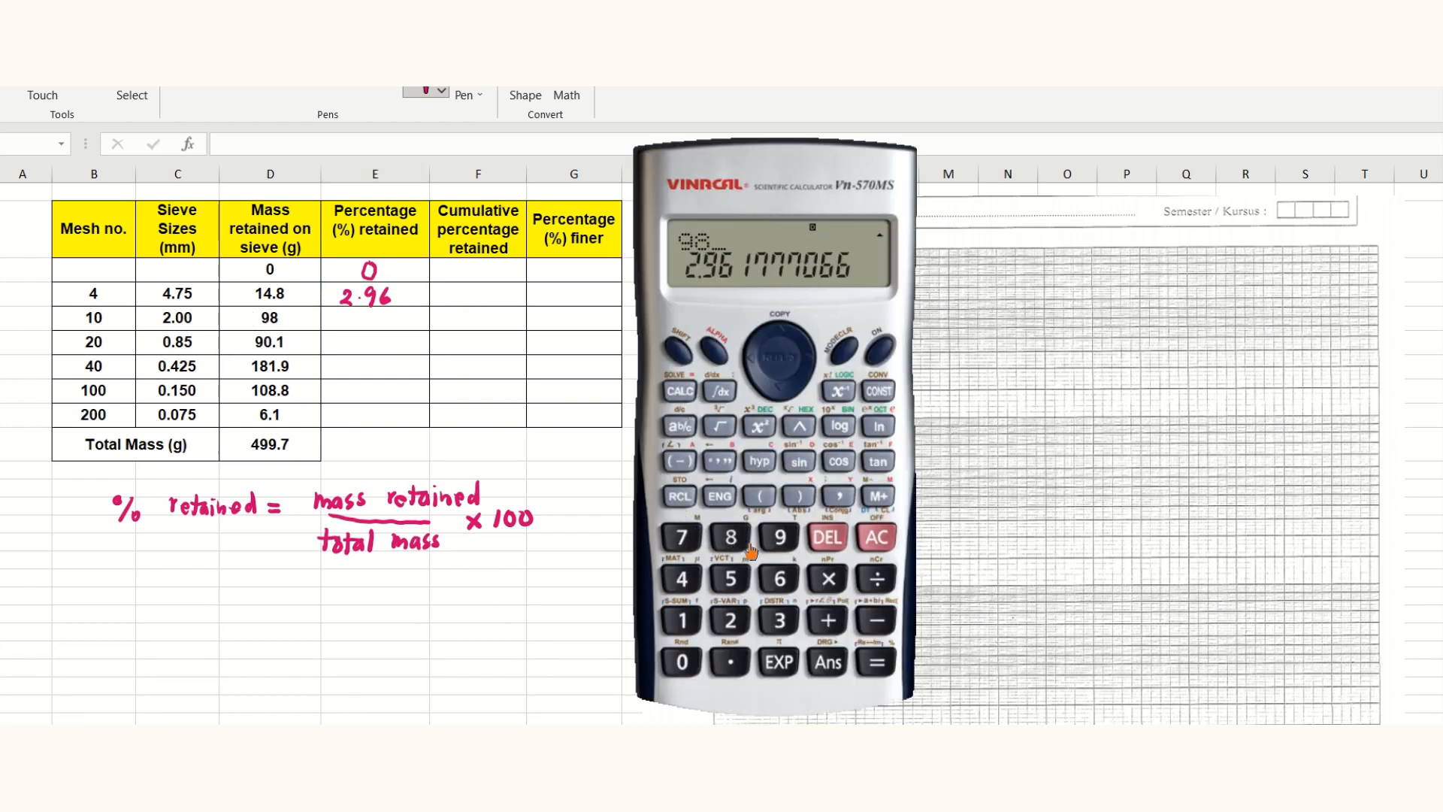
left_click(829, 579)
left_click(682, 620)
left_click(682, 662)
left_click(682, 662)
left_click(877, 579)
left_click(681, 579)
left_click(780, 538)
left_click(782, 540)
left_click(729, 662)
left_click(681, 537)
left_click(877, 662)
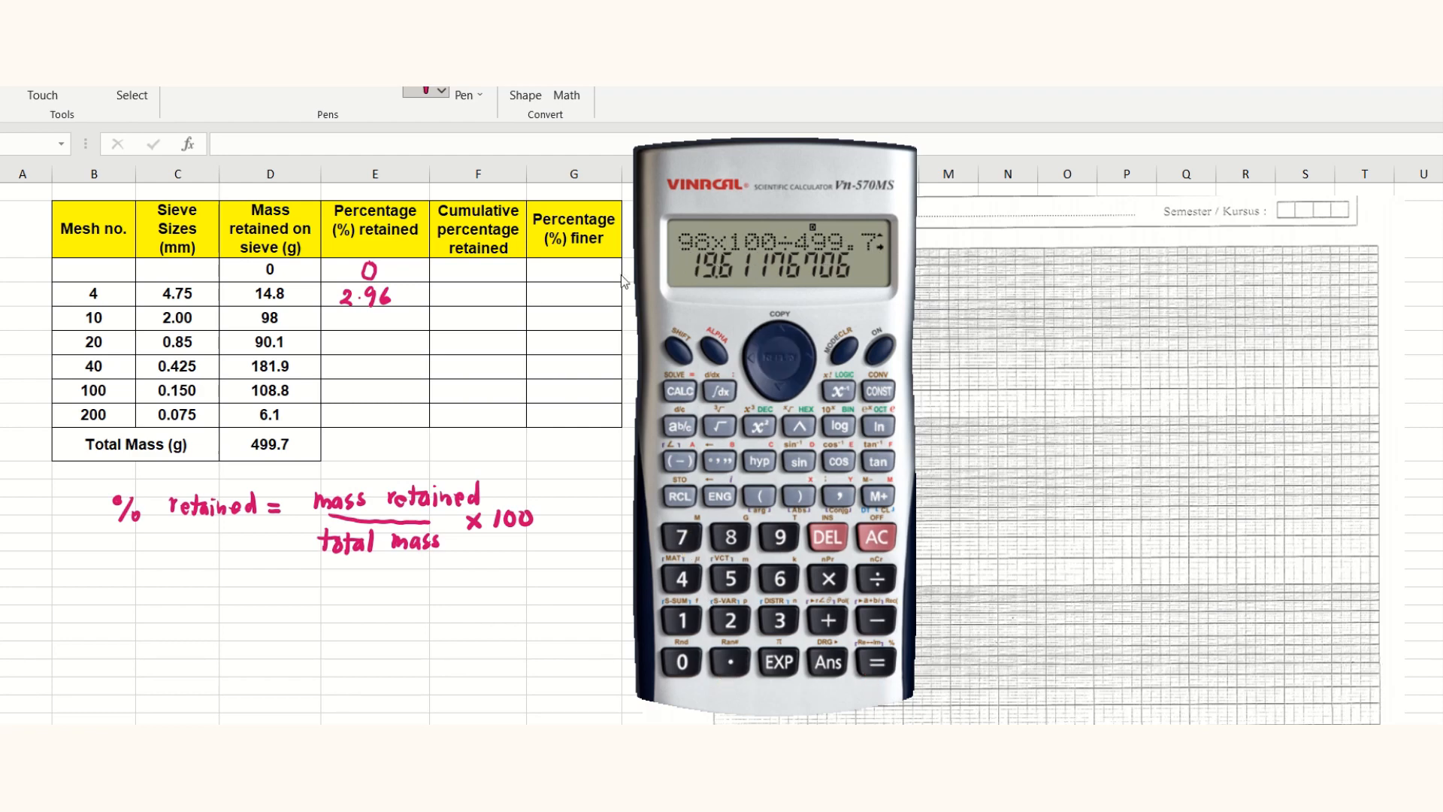
- Handwrite 19.61 as the Percentage retained for mesh no. 10
left_click(348, 312)
mouse_move(347, 314)
left_mouse_down()
mouse_move(343, 328)
mouse_move(380, 323)
left_mouse_up()
left_click(370, 320)
left_click_drag(390, 311, 388, 328)
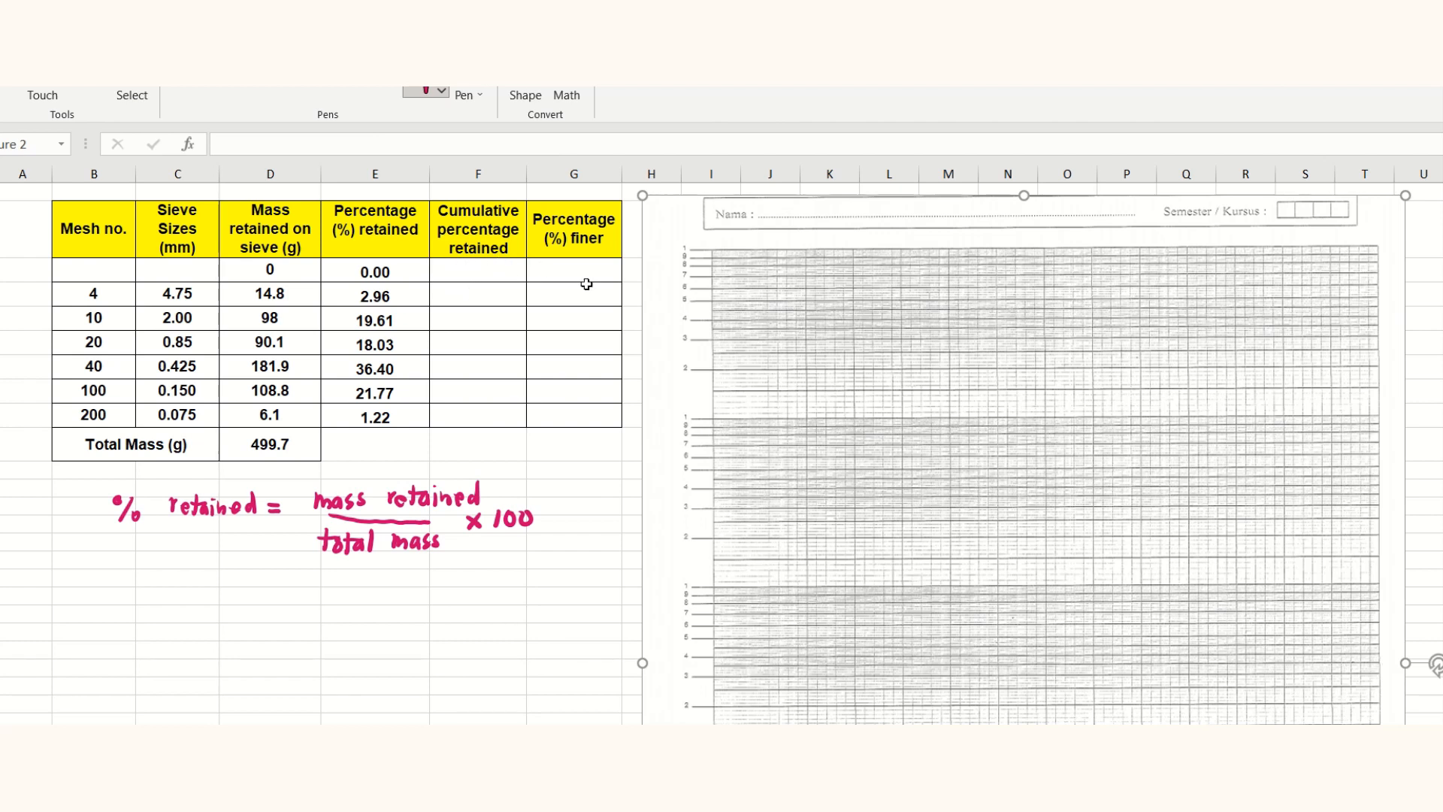
- Handwrite 0 in the first Cumulative percentage retained row and 2.96 for mesh 4, linked by addition arrows to the Percentage retained column
left_click(495, 179)
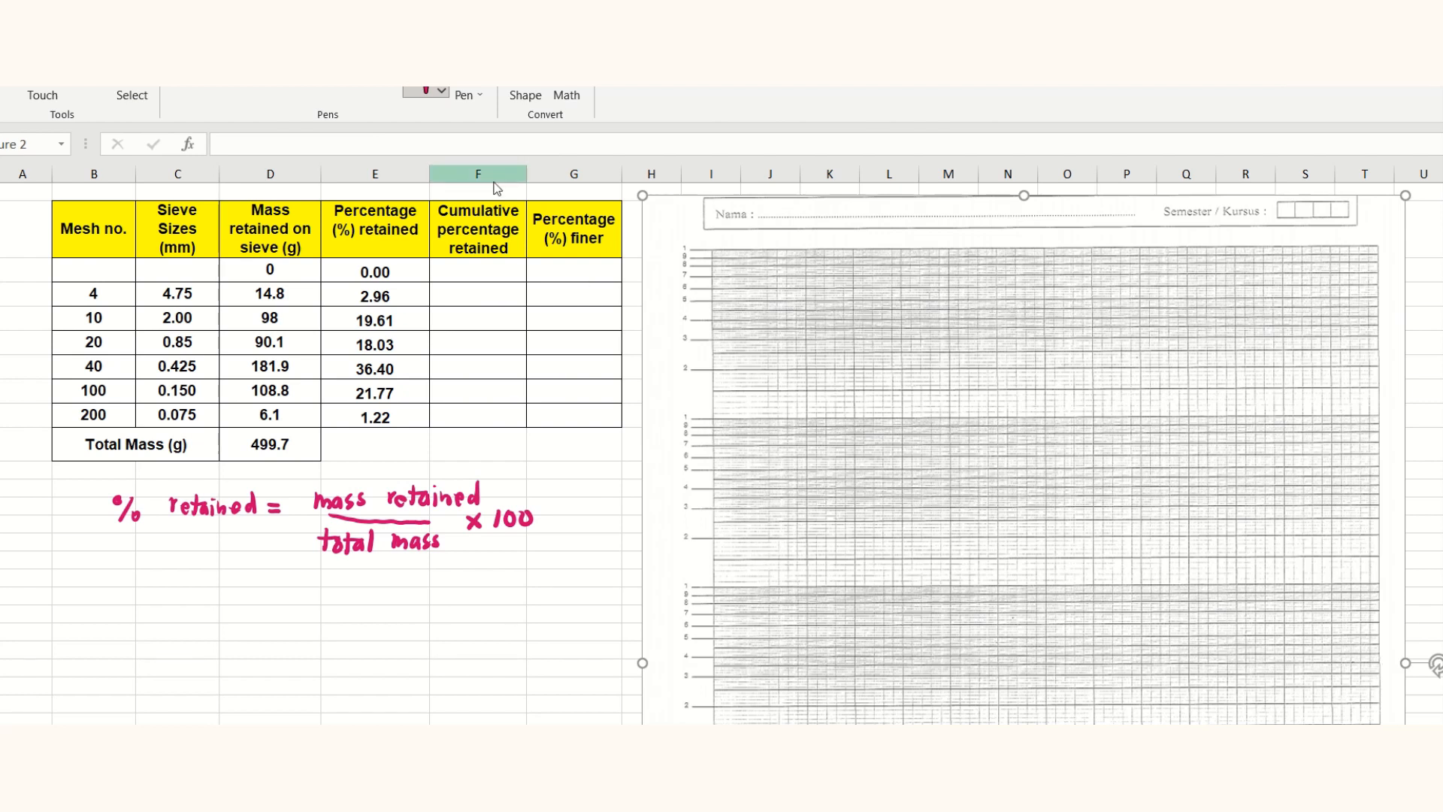
mouse_move(477, 263)
left_mouse_down()
mouse_move(469, 274)
mouse_move(473, 263)
left_mouse_up()
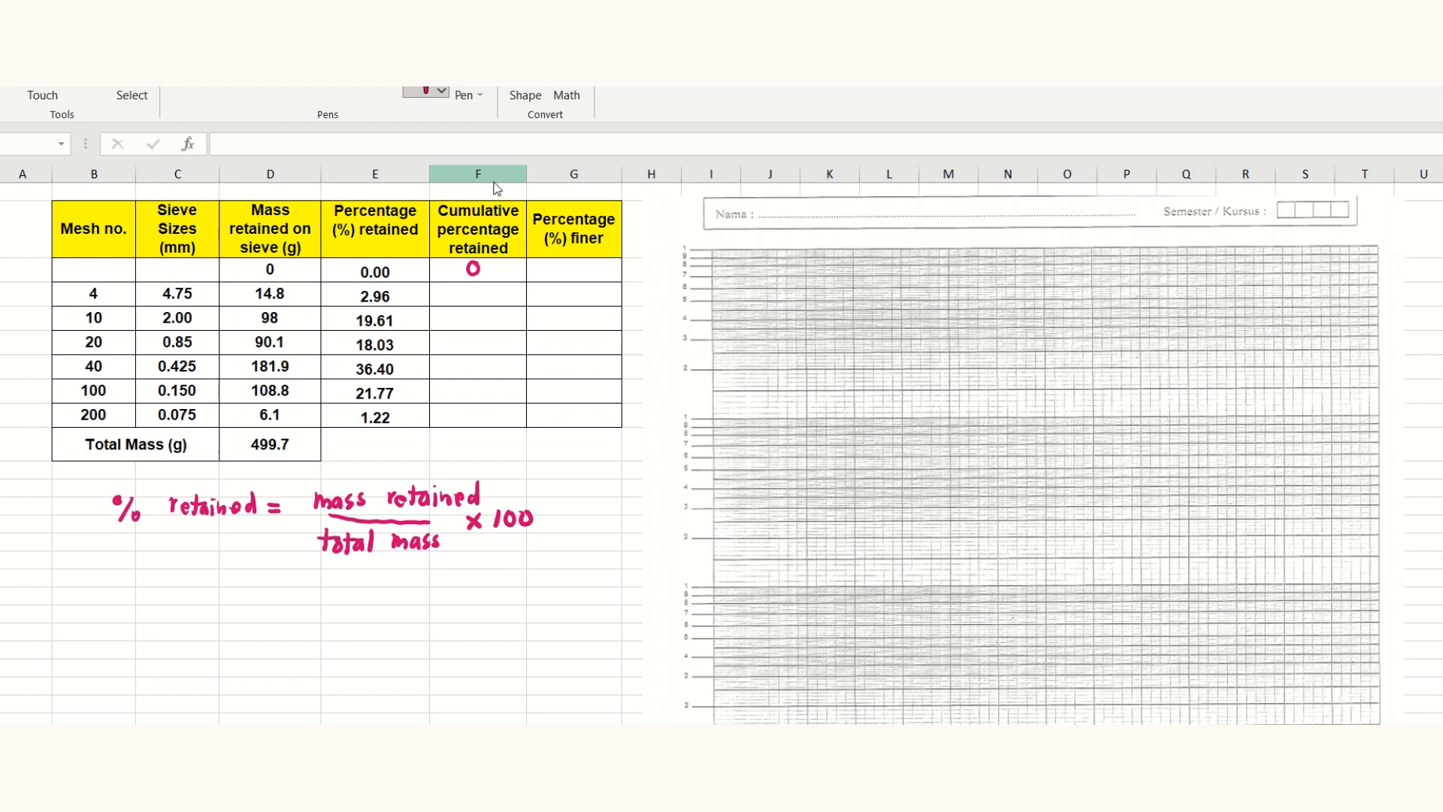
mouse_move(450, 268)
left_mouse_down()
mouse_move(410, 296)
mouse_move(430, 272)
left_mouse_up()
left_click_drag(425, 266, 425, 277)
left_click_drag(450, 290, 485, 299)
left_click(464, 297)
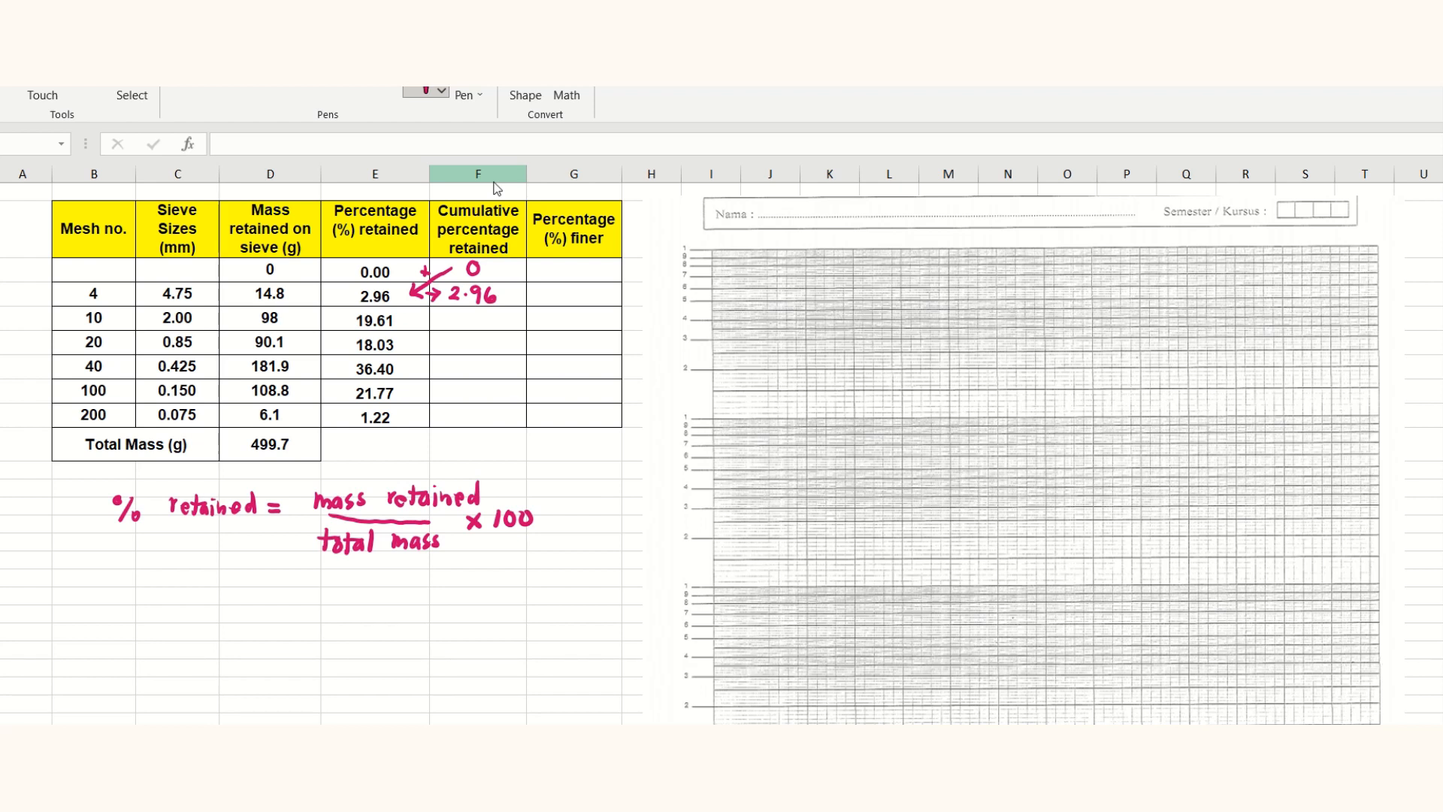
- Draw the addition arrows for the mesh 10 cumulative percentage and calculate 2.96 + 19.61 on the calculator
mouse_move(443, 299)
left_mouse_down()
mouse_move(412, 322)
mouse_move(427, 319)
left_mouse_up()
mouse_move(410, 304)
left_mouse_down()
mouse_move(445, 318)
mouse_move(436, 326)
left_mouse_up()
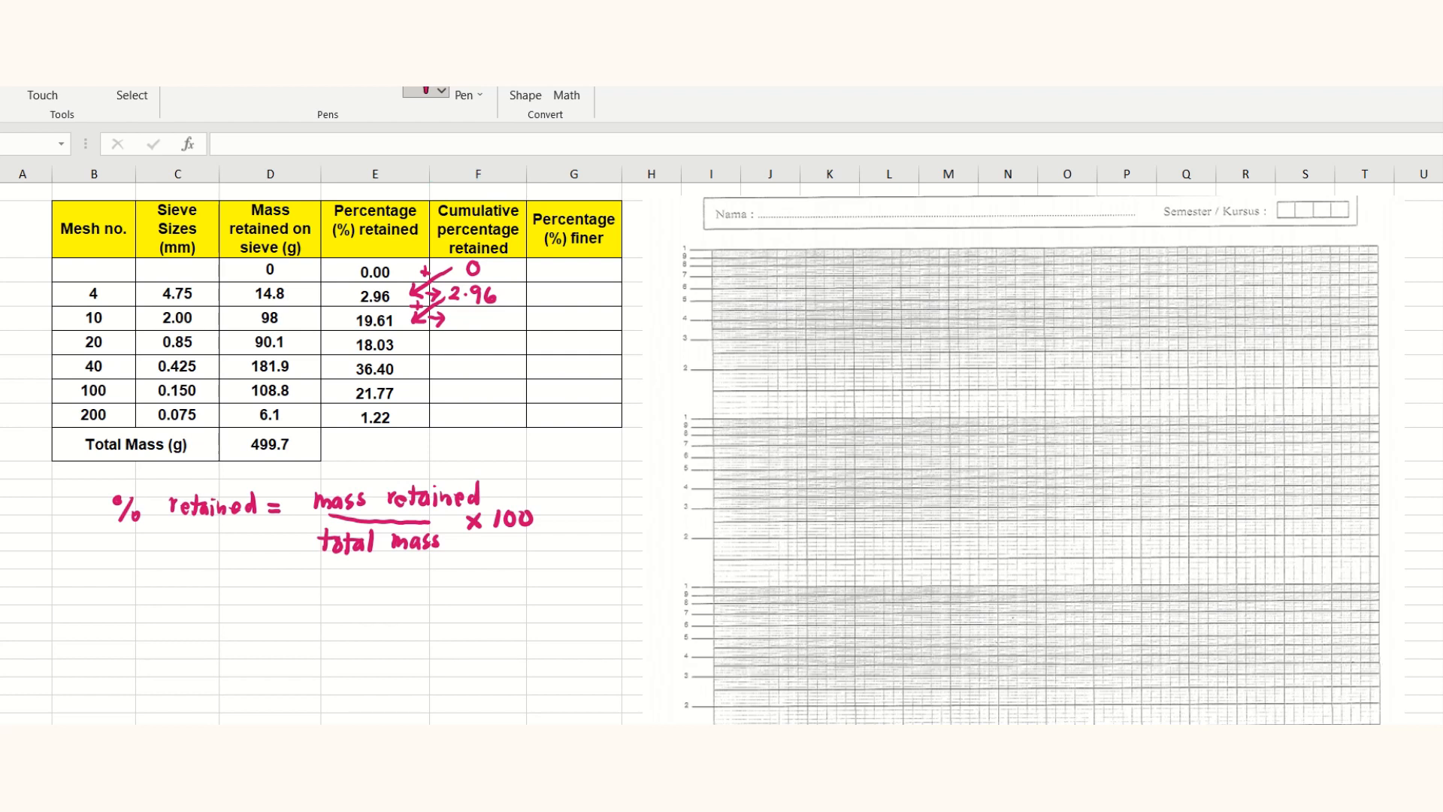
key("alt+Tab")
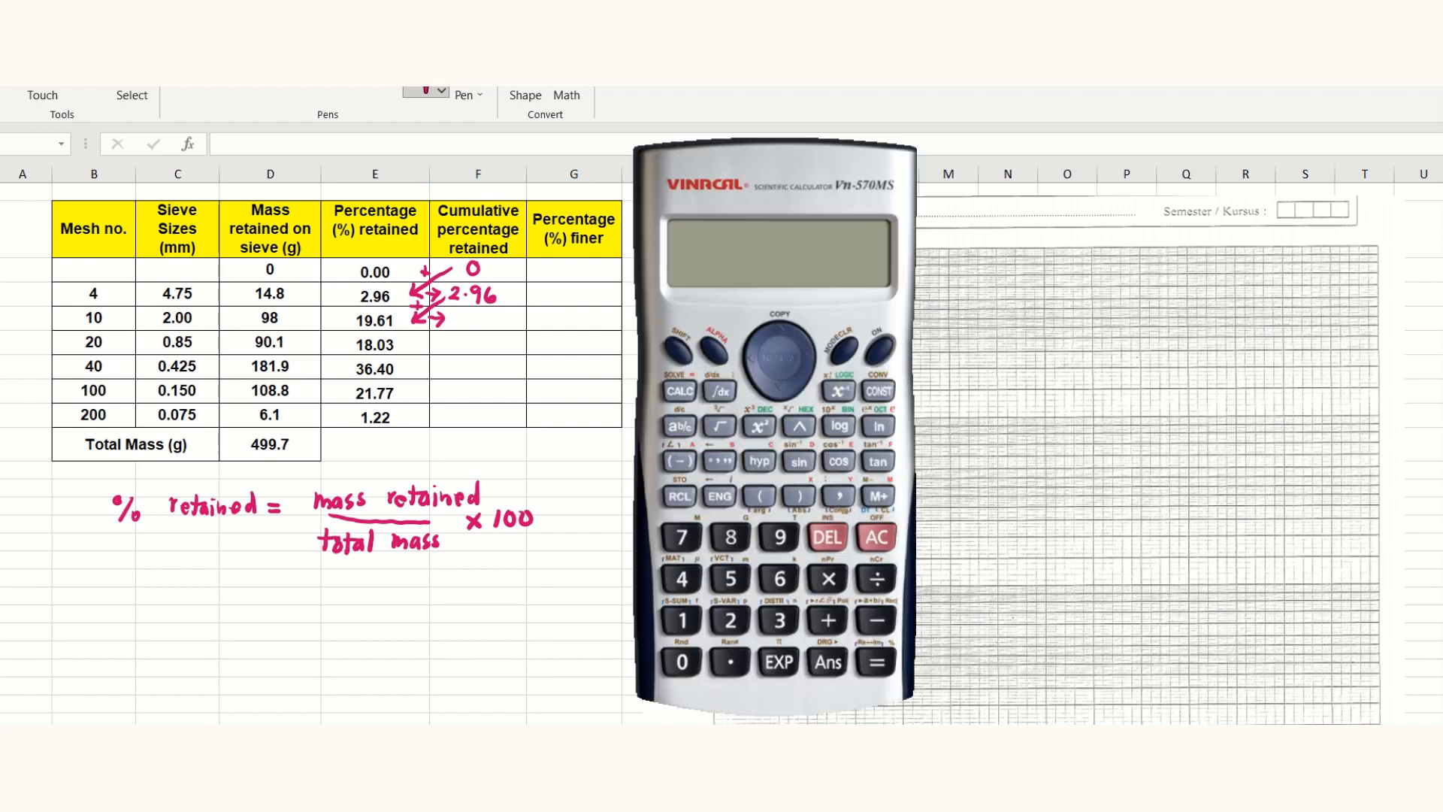
left_click(887, 349)
left_click(730, 620)
left_click(735, 673)
left_click(781, 538)
left_click(781, 580)
left_click(826, 621)
left_click(684, 620)
left_click(781, 537)
left_click(730, 661)
left_click(782, 580)
left_click(682, 620)
left_click(865, 664)
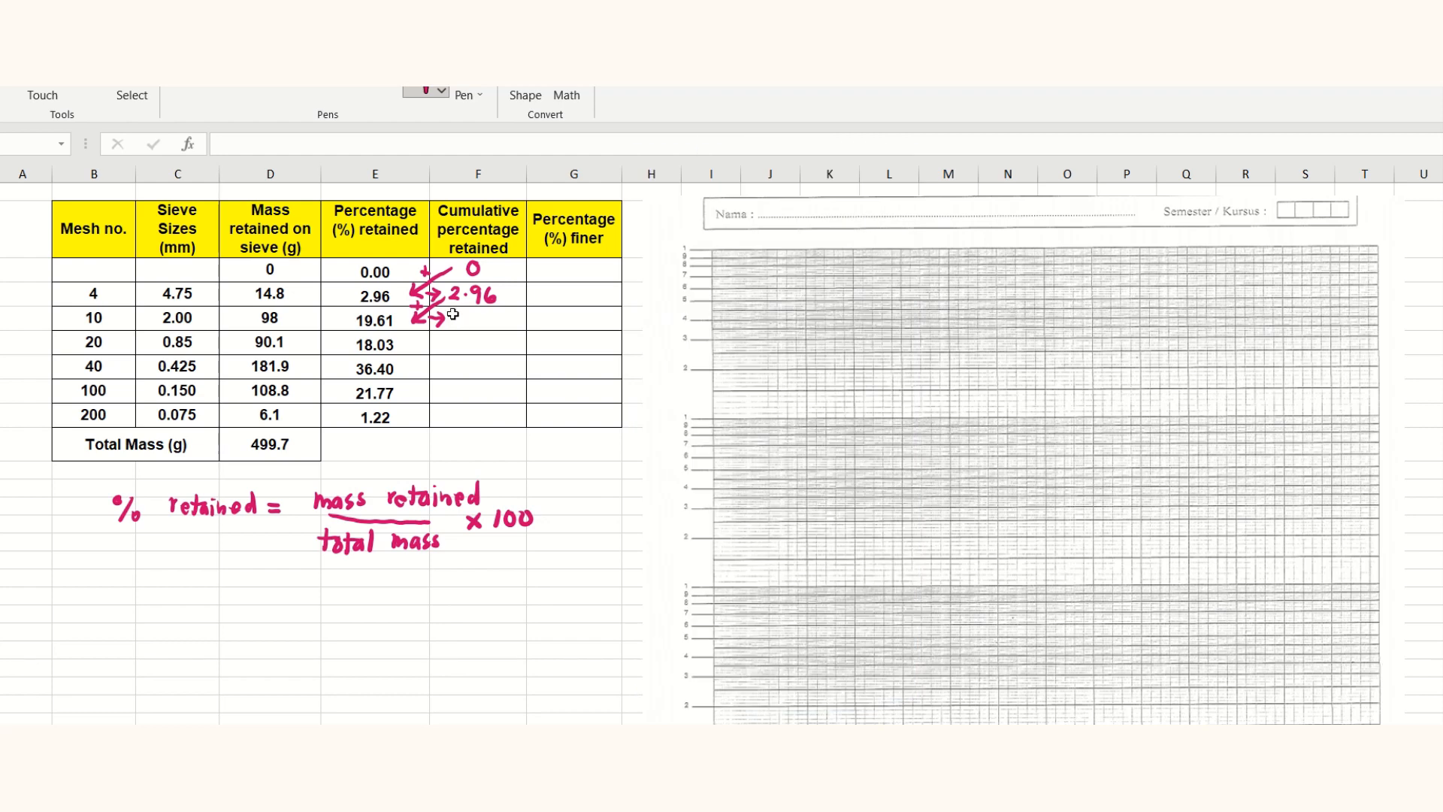
- Handwrite 22.57 as the mesh 10 cumulative percentage retained and draw a downward stroke through the rows below it
left_click_drag(464, 314, 499, 329)
left_click(479, 320)
mouse_move(471, 351)
left_mouse_down()
mouse_move(460, 412)
mouse_move(470, 405)
left_mouse_up()
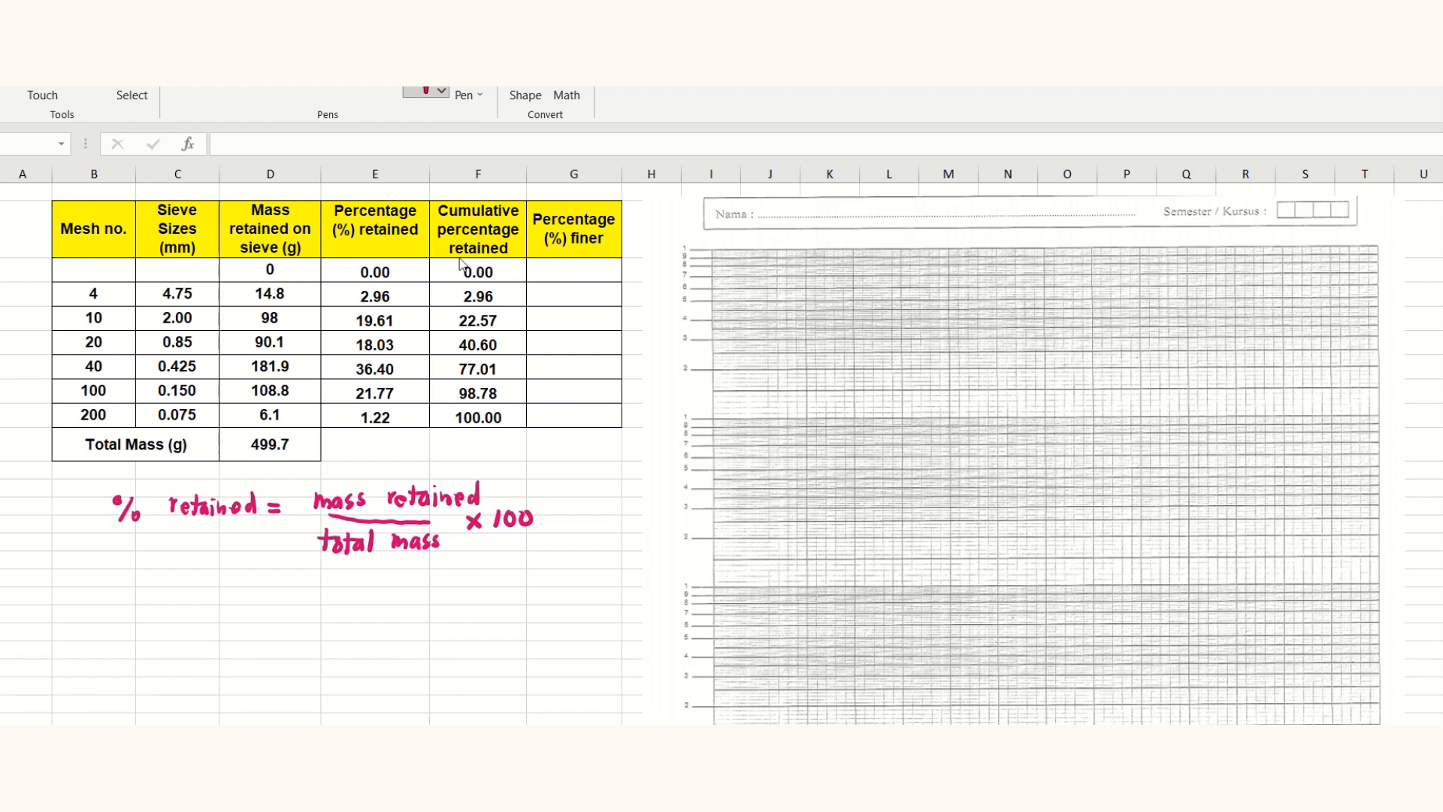
- Handwrite 100 in the first row of the Percentage finer column
key("Escape")
left_click(552, 269)
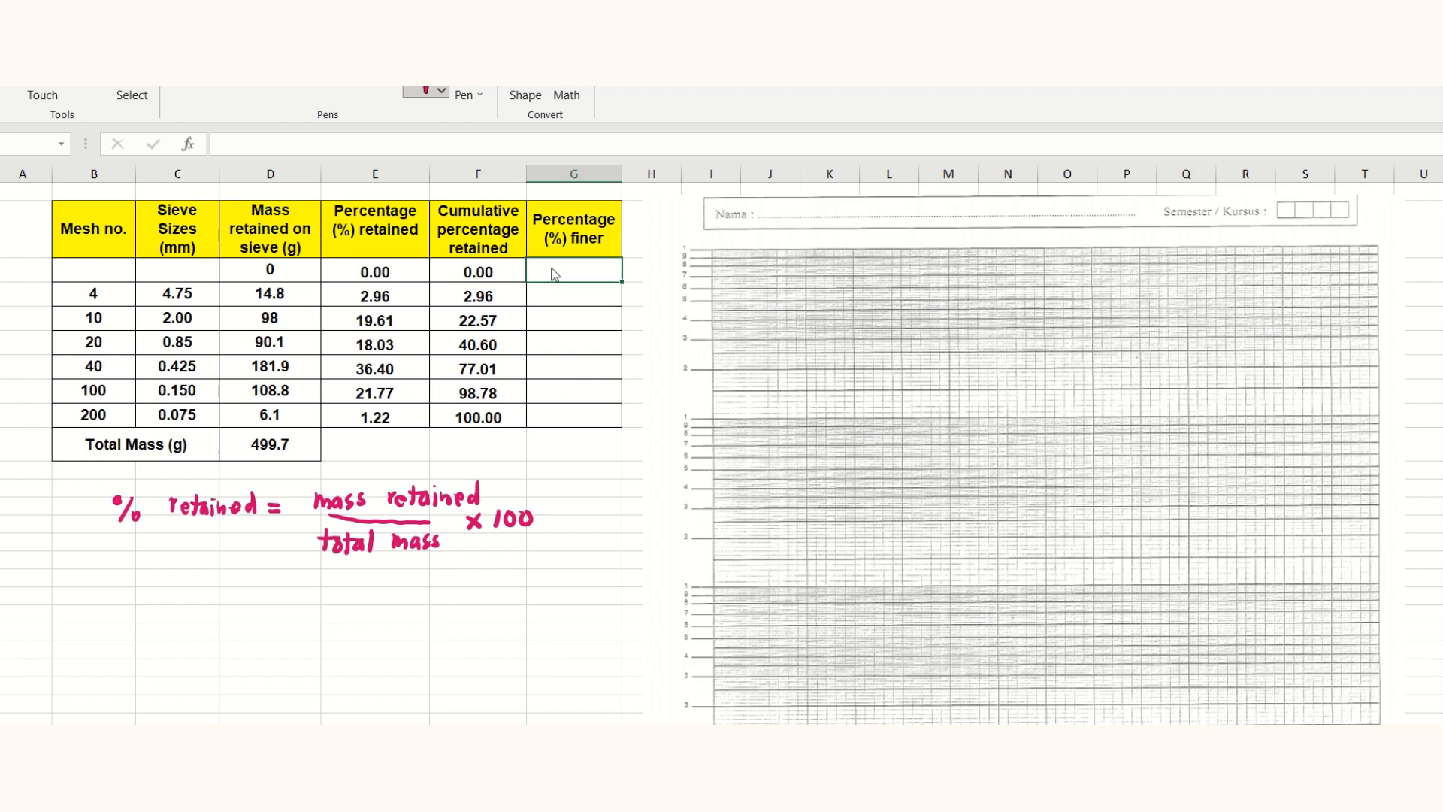
left_click_drag(551, 265, 578, 264)
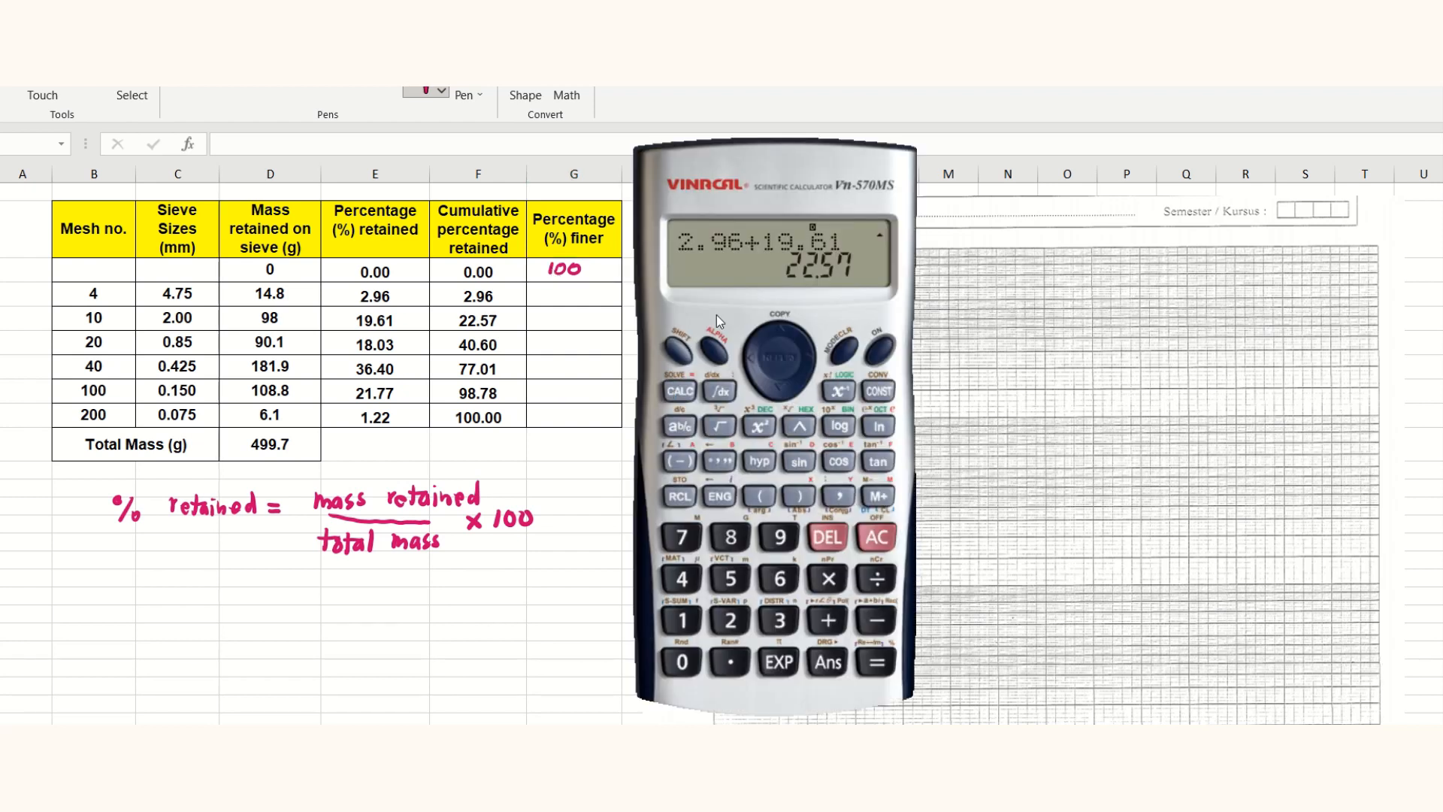
- Calculate 100 − 2.96 and handwrite 97.04 as the Percentage finer for mesh no. 4
left_click(683, 620)
left_click(681, 663)
left_click(681, 663)
left_click(876, 620)
left_click(730, 620)
left_click(731, 664)
left_click(779, 536)
left_click(782, 580)
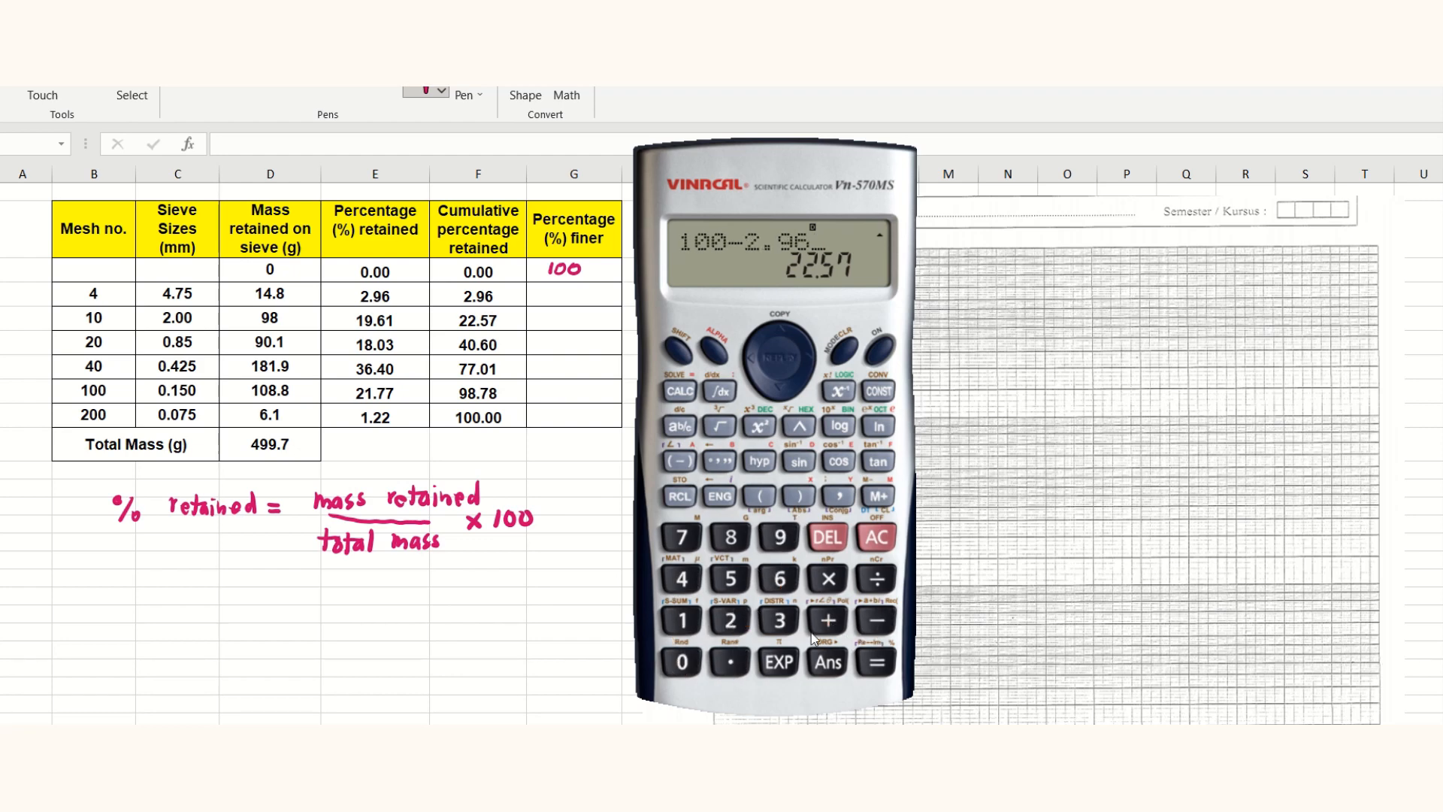
left_click(876, 663)
left_click(565, 288)
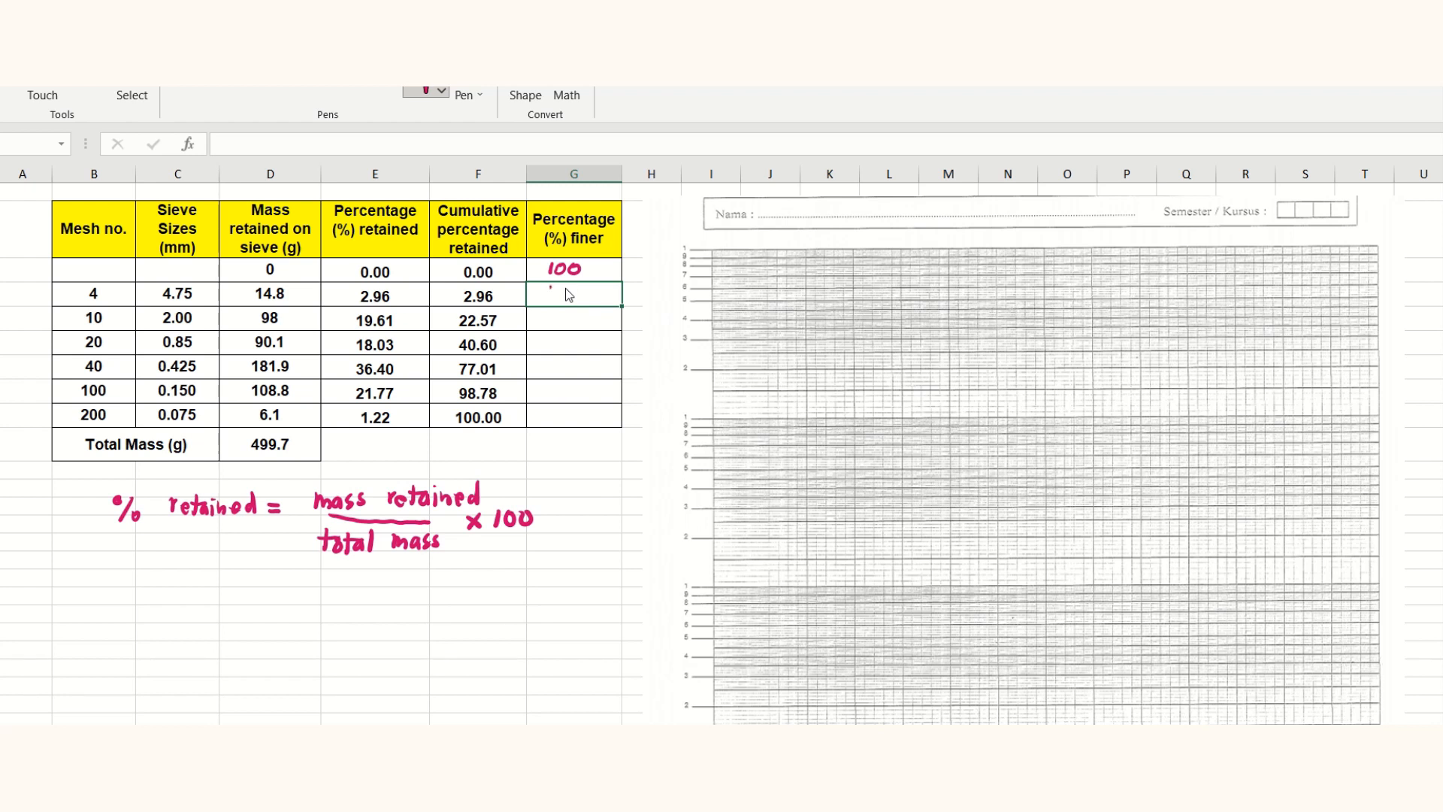
mouse_move(556, 288)
left_mouse_down()
mouse_move(560, 303)
mouse_move(580, 290)
mouse_move(598, 306)
left_mouse_up()
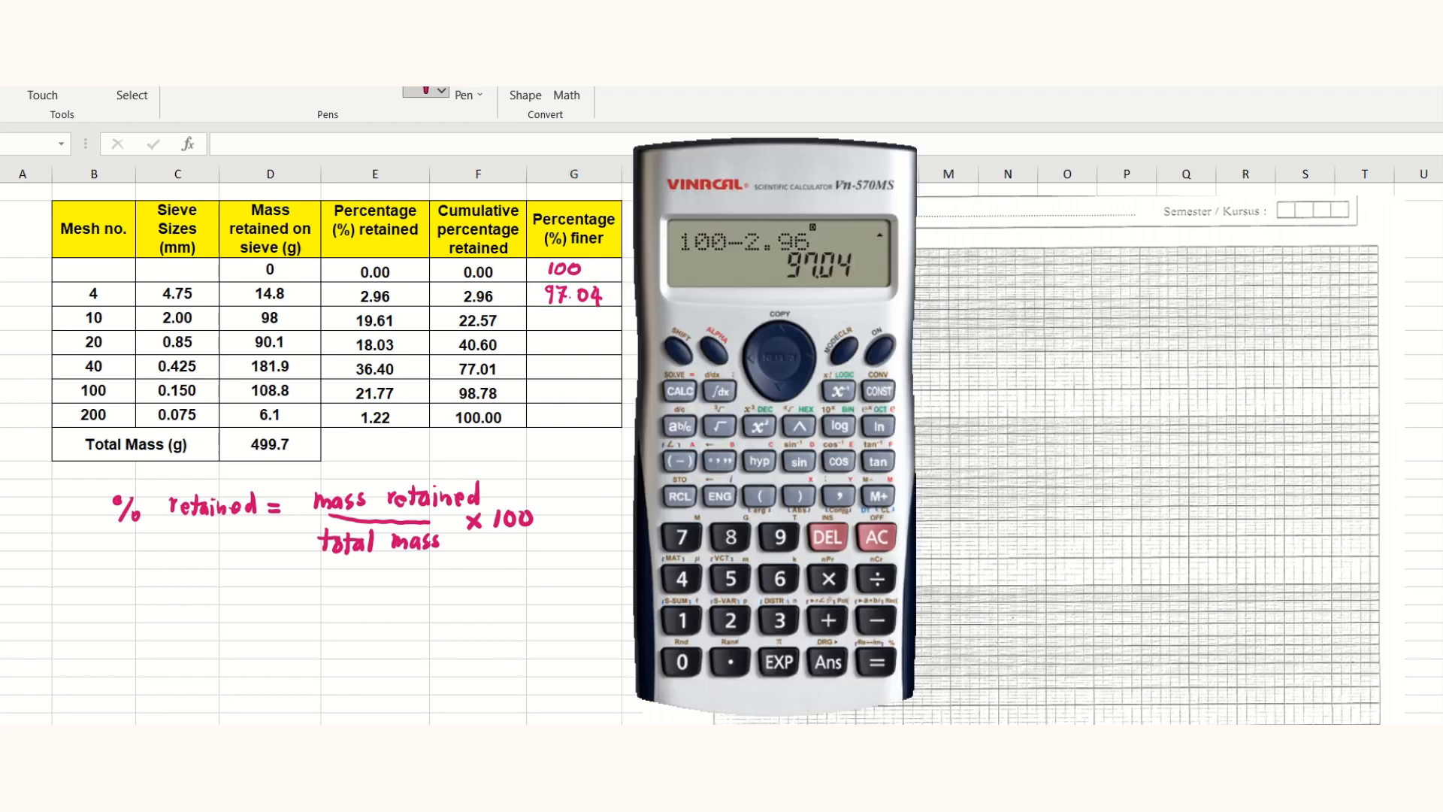
- Calculate 100 − 22.57 on the calculator for the mesh no. 10 Percentage finer
left_click(682, 621)
left_click(682, 662)
left_click(683, 661)
left_click(892, 619)
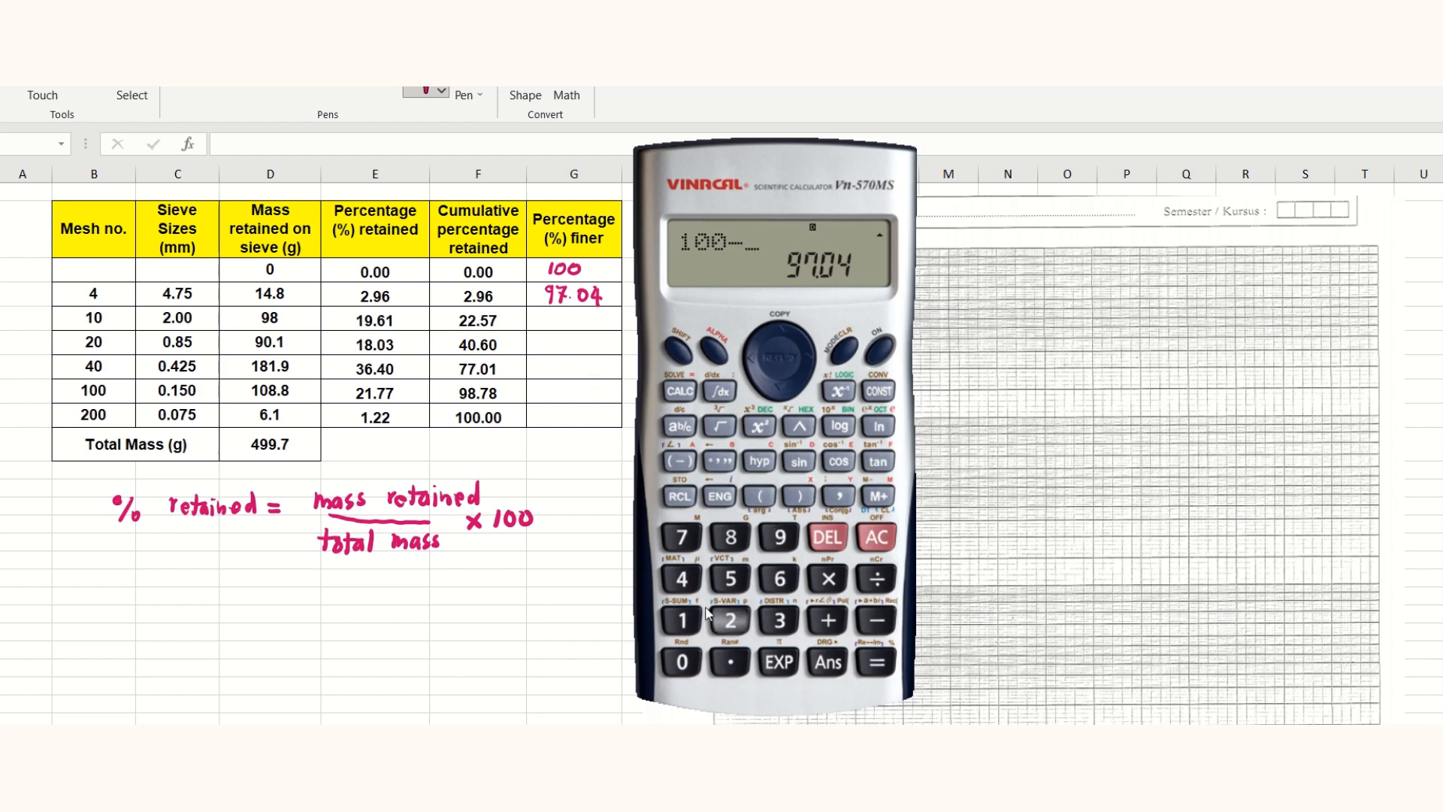
left_click(730, 621)
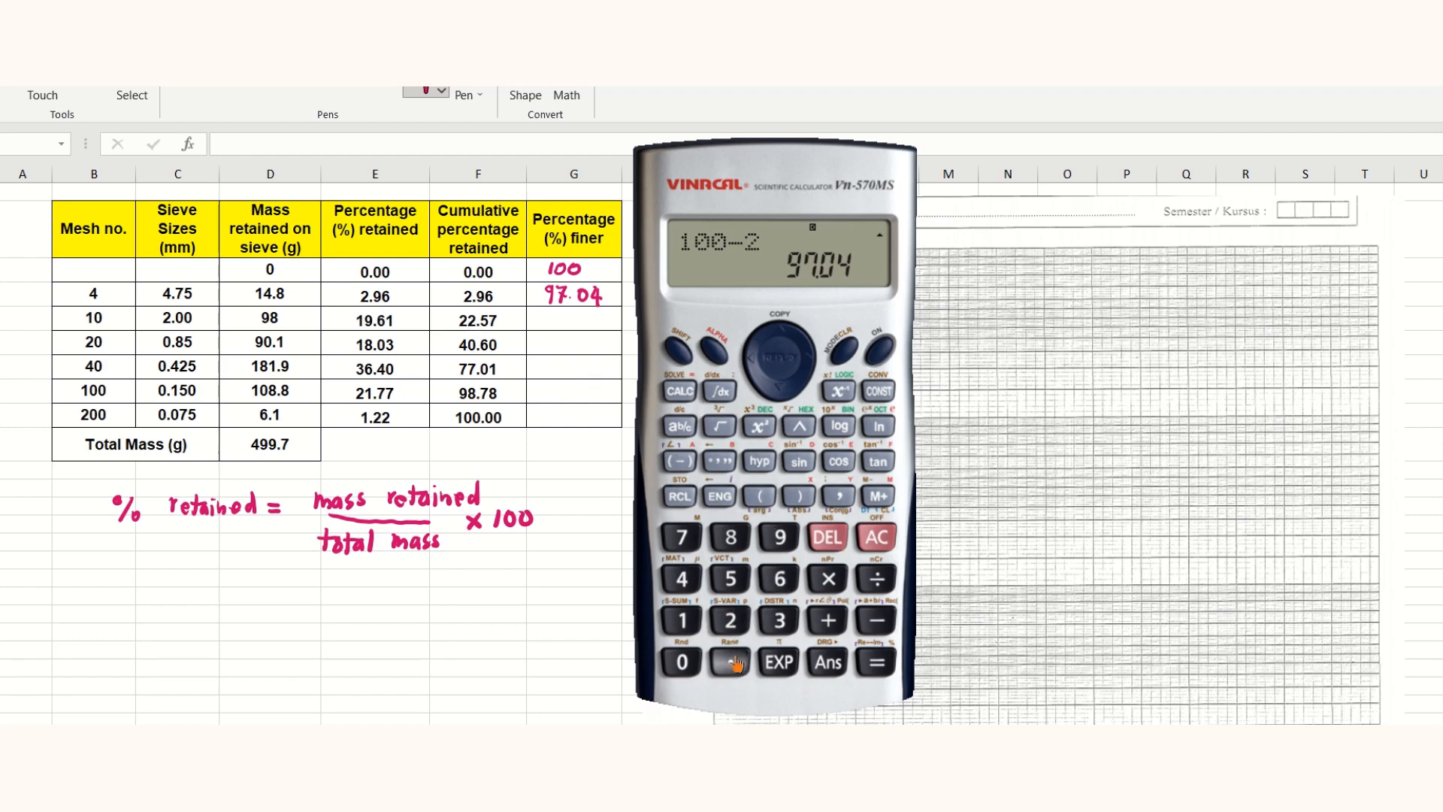
left_click(730, 620)
left_click(729, 662)
left_click(733, 579)
left_click(681, 537)
left_click(876, 661)
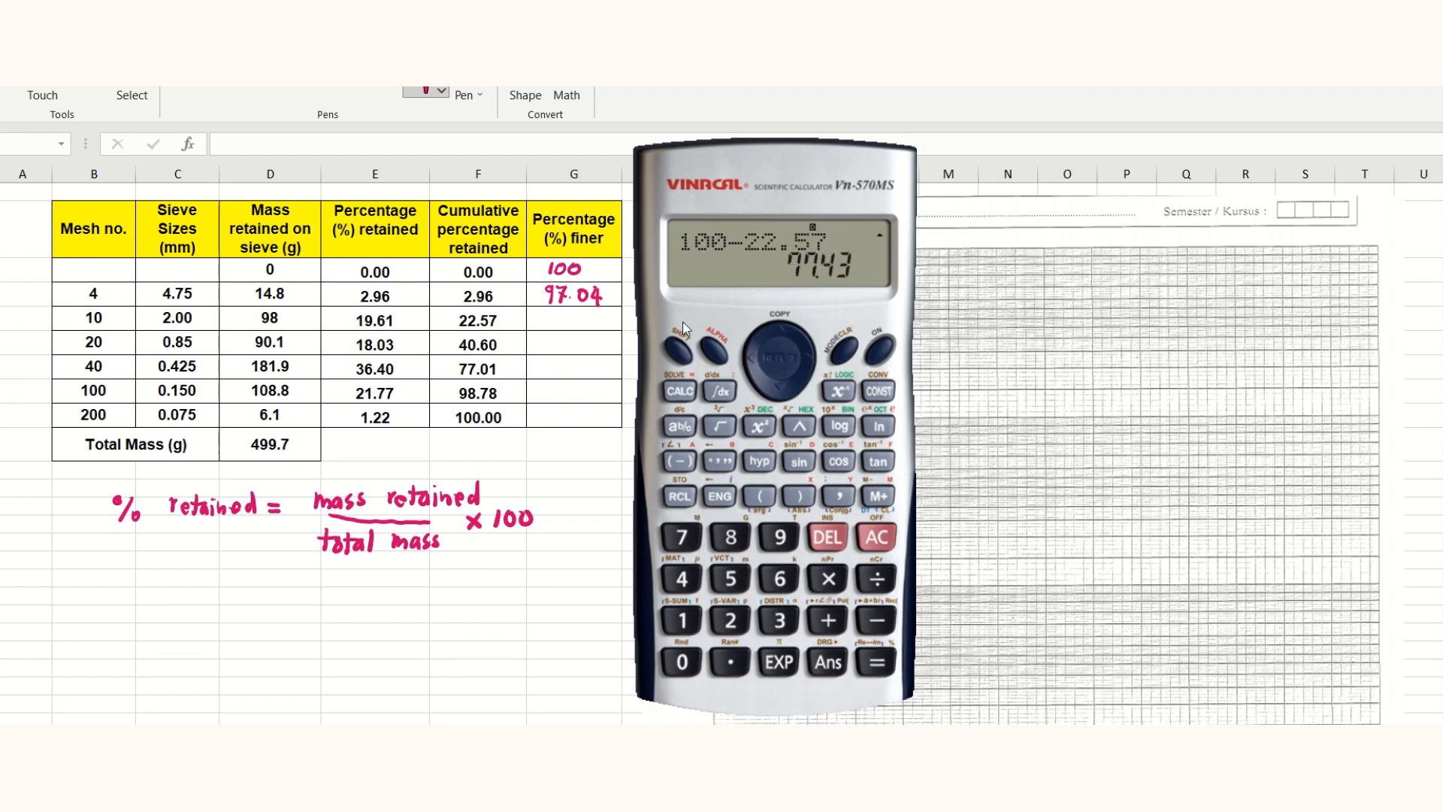
- Handwrite 77.43 as the Percentage finer for mesh no. 10 and draw a downward arrow through the rows below it
left_click(598, 322)
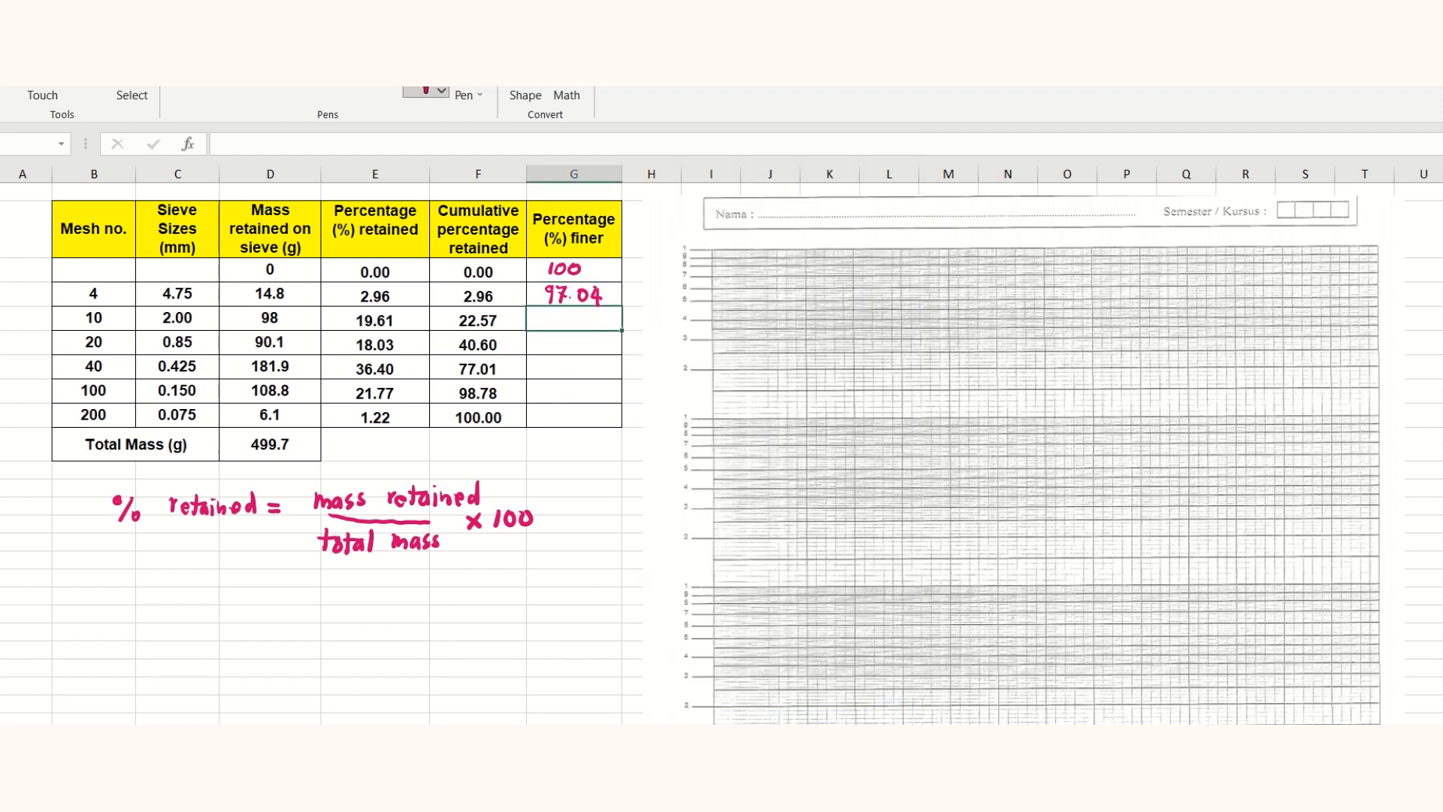
left_click_drag(545, 311, 585, 328)
mouse_move(592, 311)
left_mouse_down()
mouse_move(554, 408)
mouse_move(565, 398)
left_mouse_up()
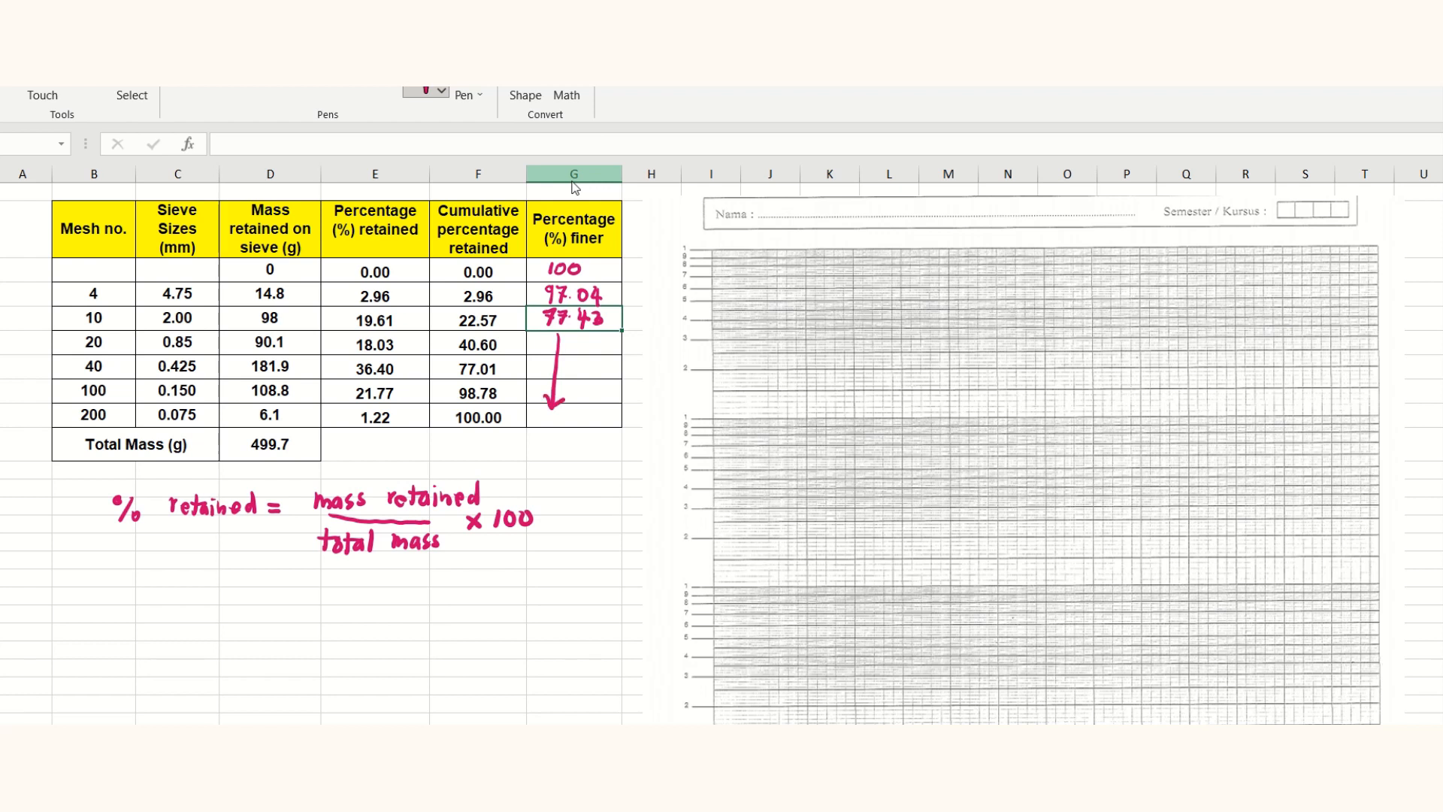
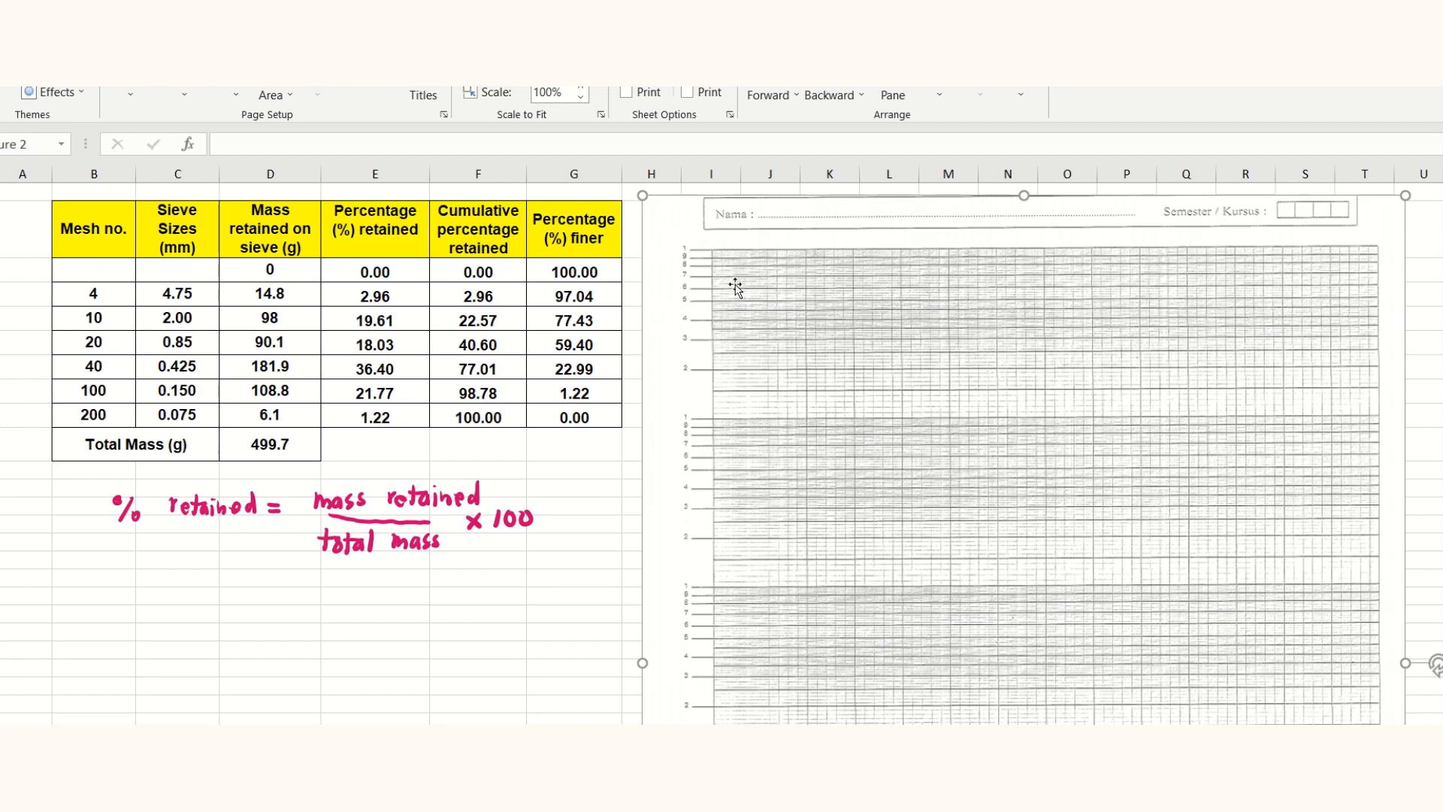
- Examine the semi-logarithmic graph paper picture, following the numbering of its logarithmic cycles along the vertical side
scroll(811, 610, "up", 3)
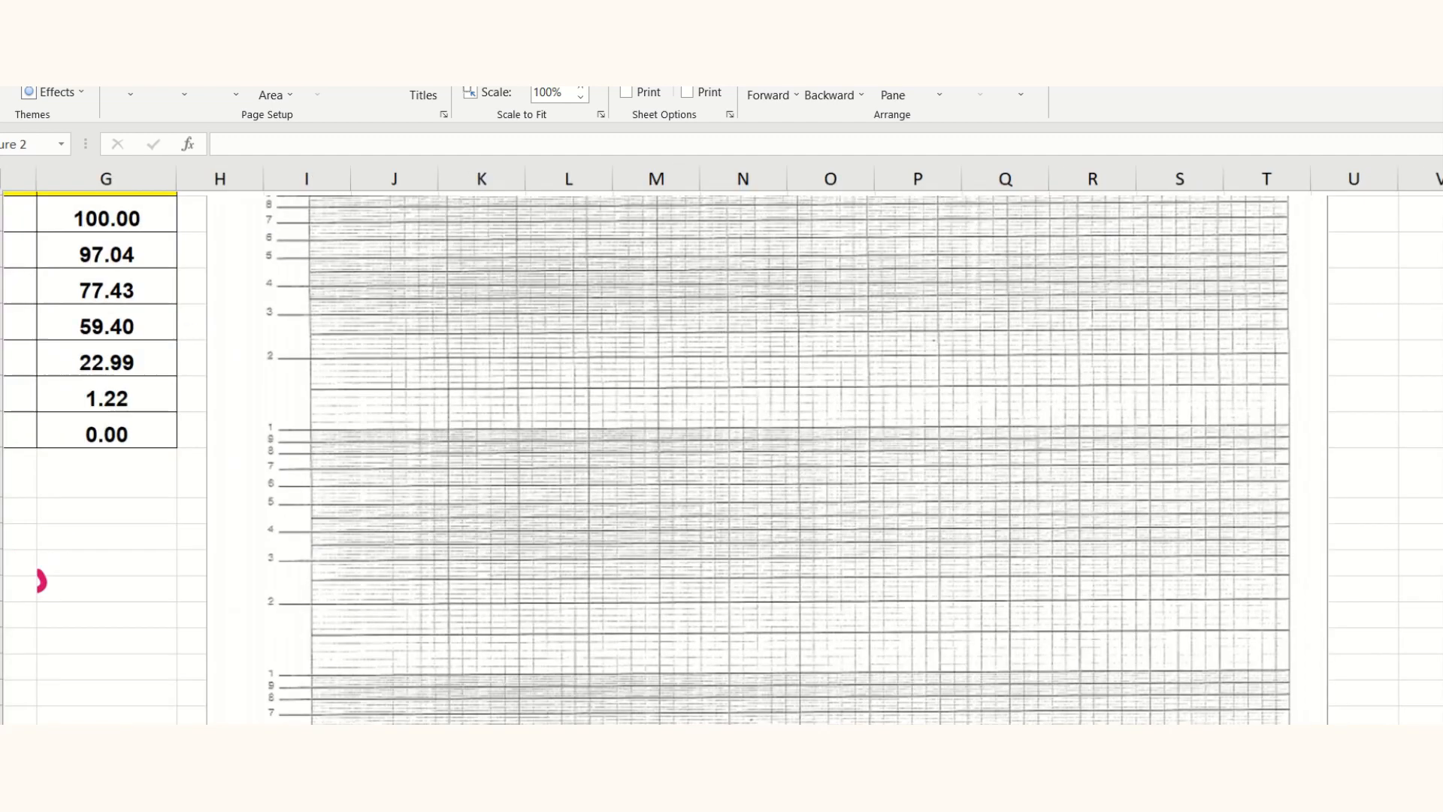
scroll(546, 449, "up", 2)
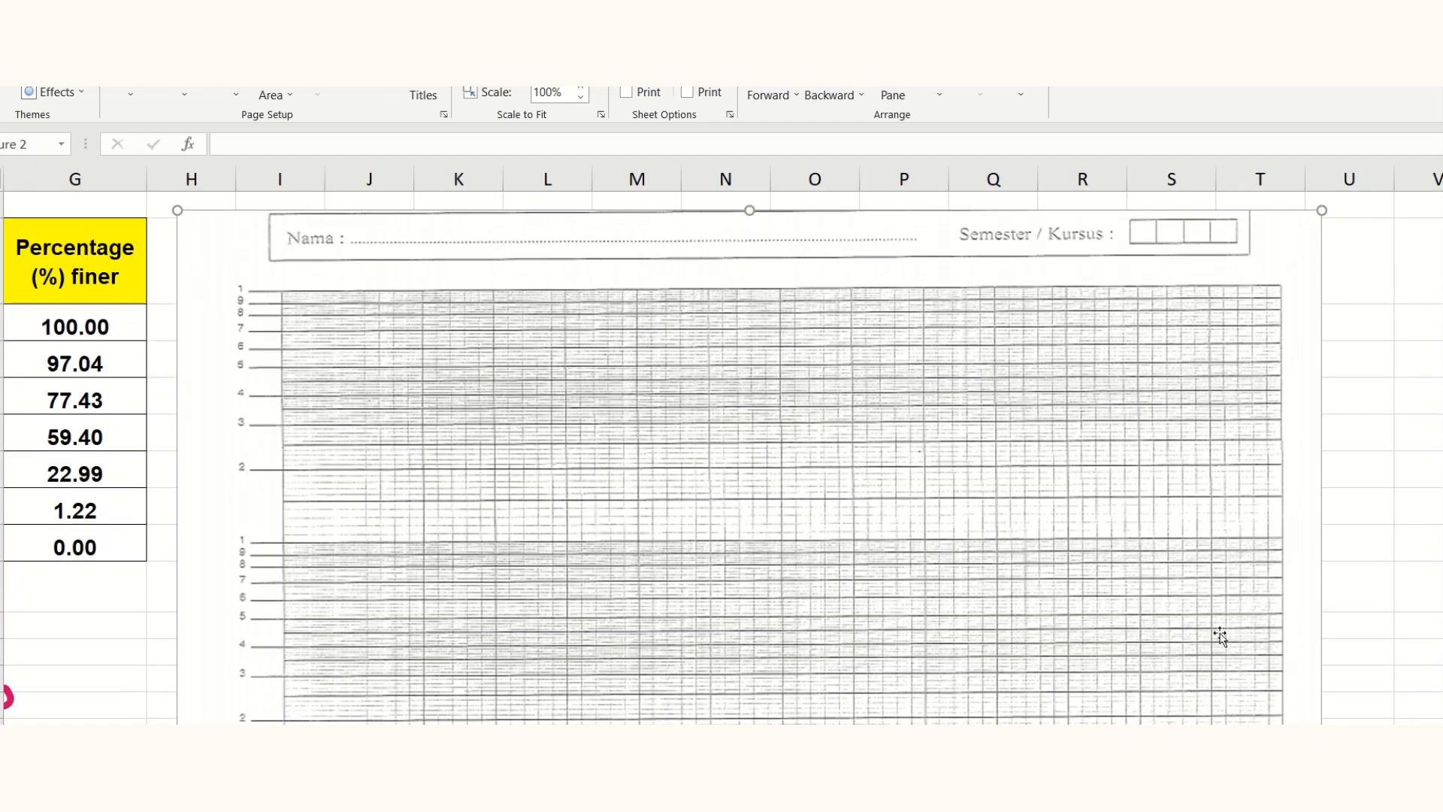
scroll(433, 324, "up", 3)
scroll(433, 325, "up", 1)
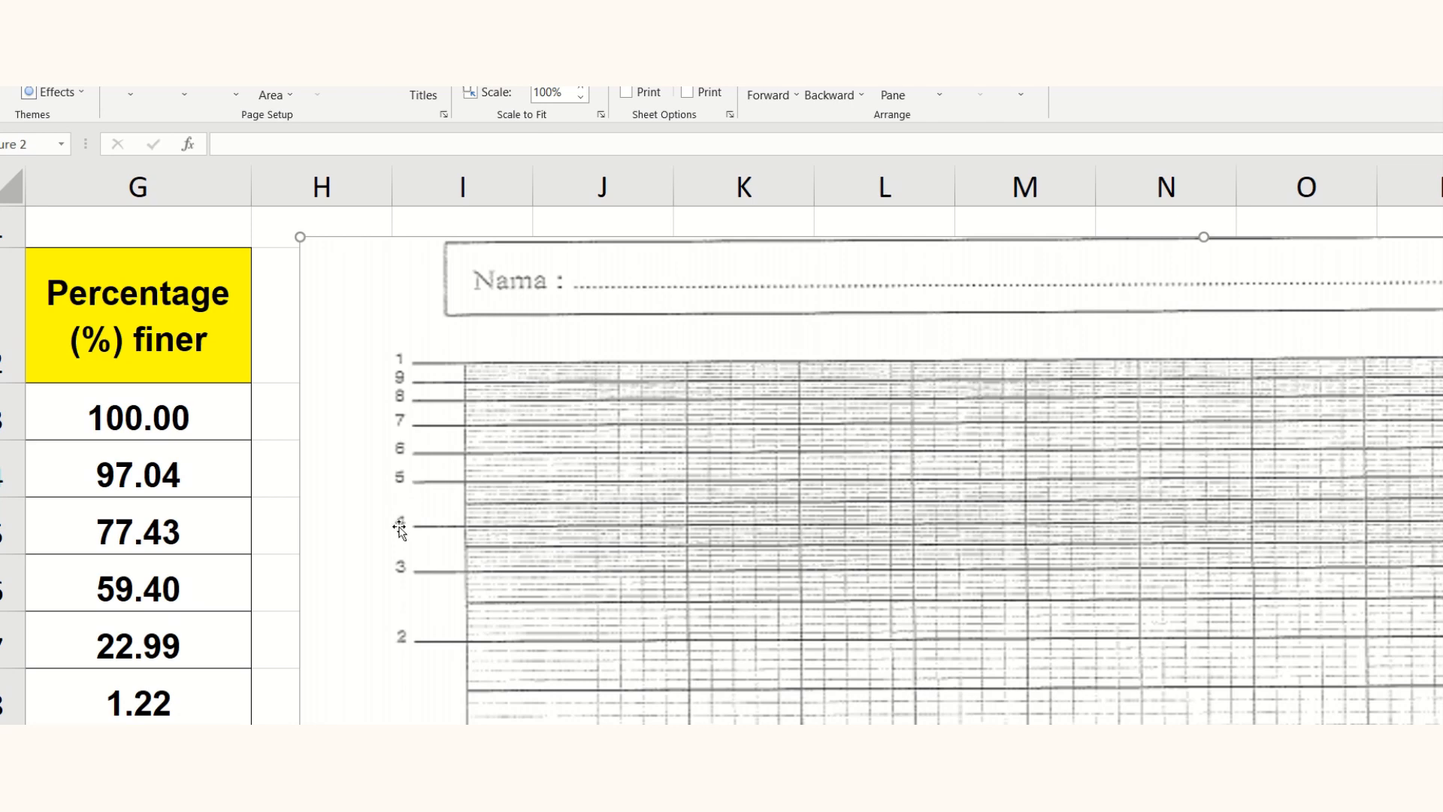
scroll(464, 475, "down", 2)
scroll(464, 475, "down", 1)
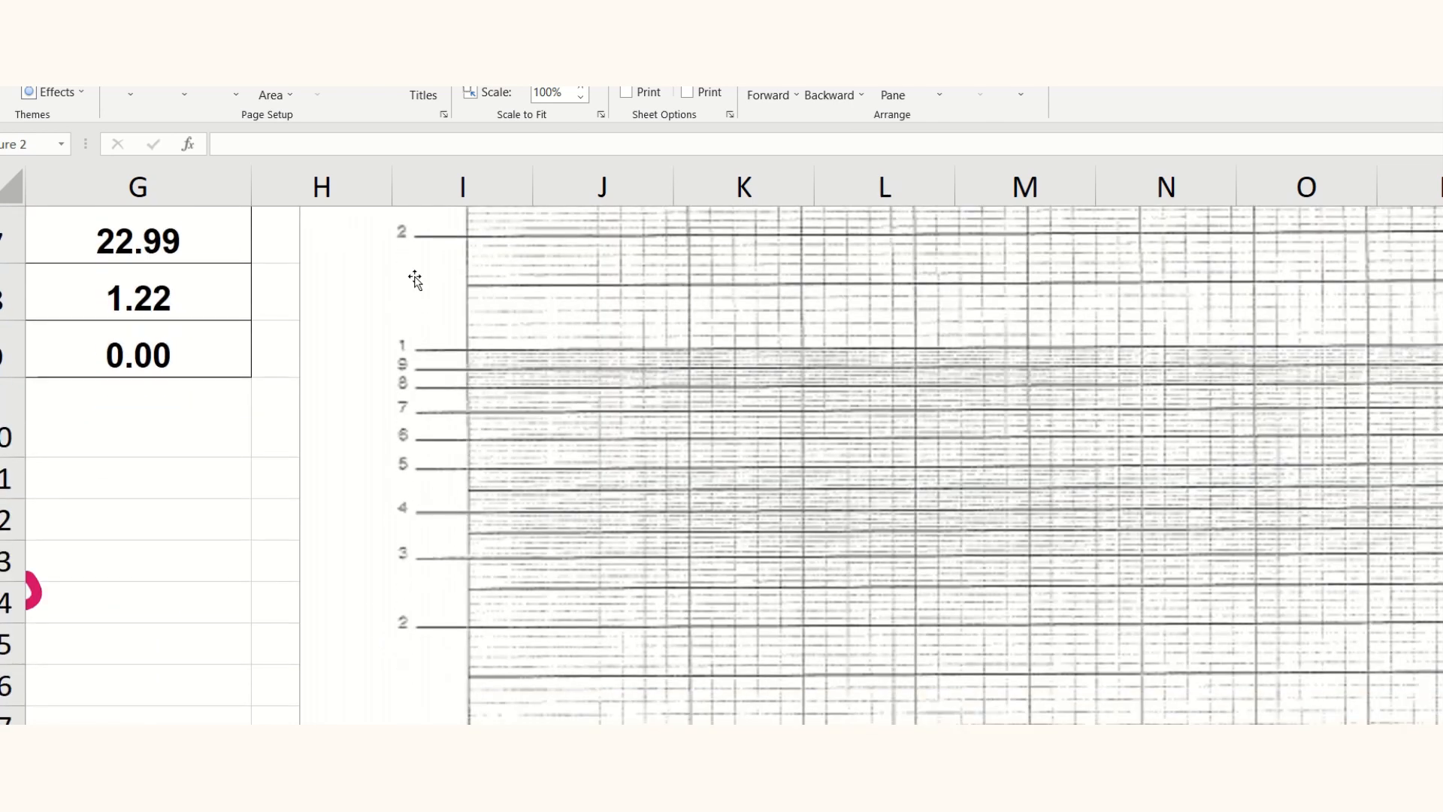
scroll(425, 359, "up", 1)
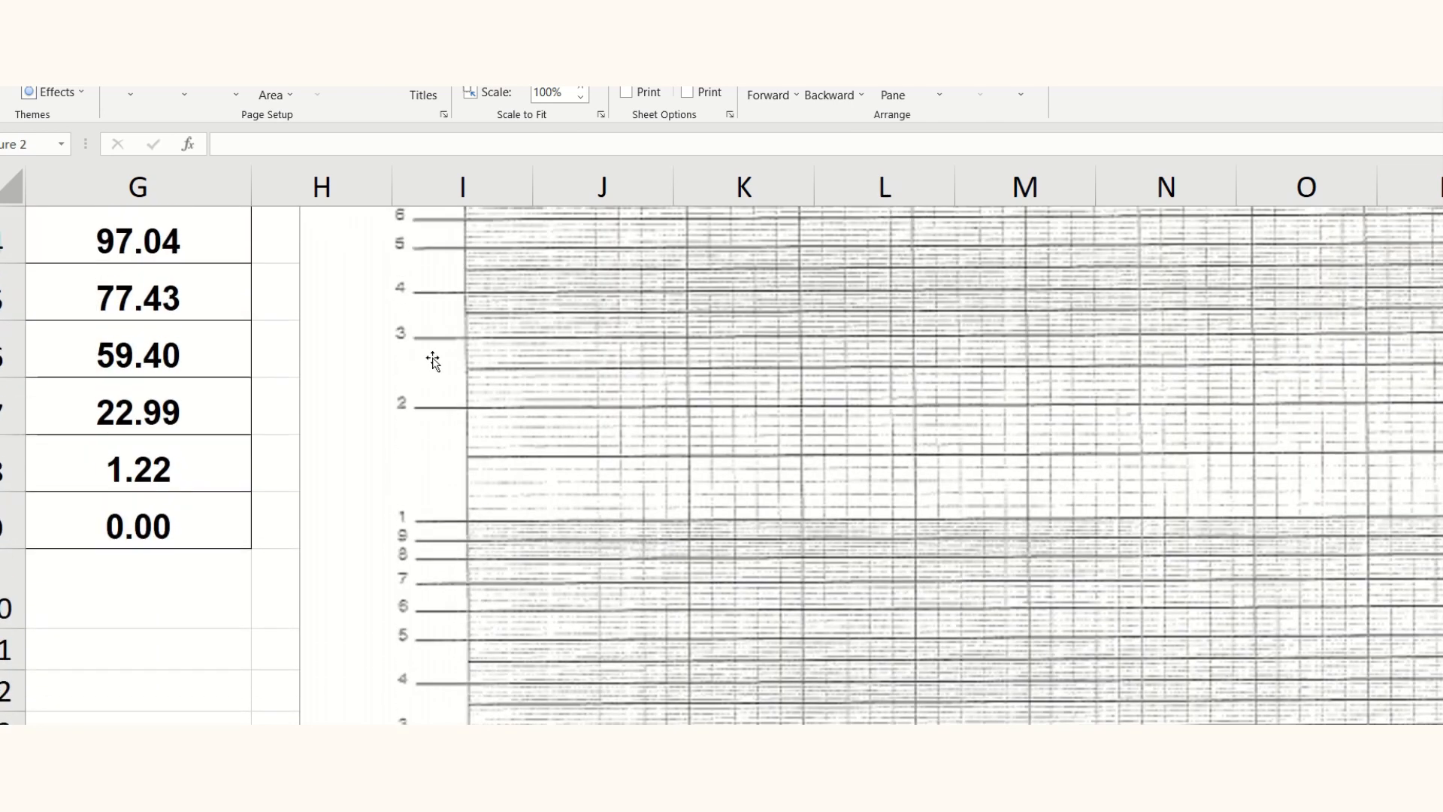
scroll(474, 348, "down", 4)
scroll(416, 414, "up", 2)
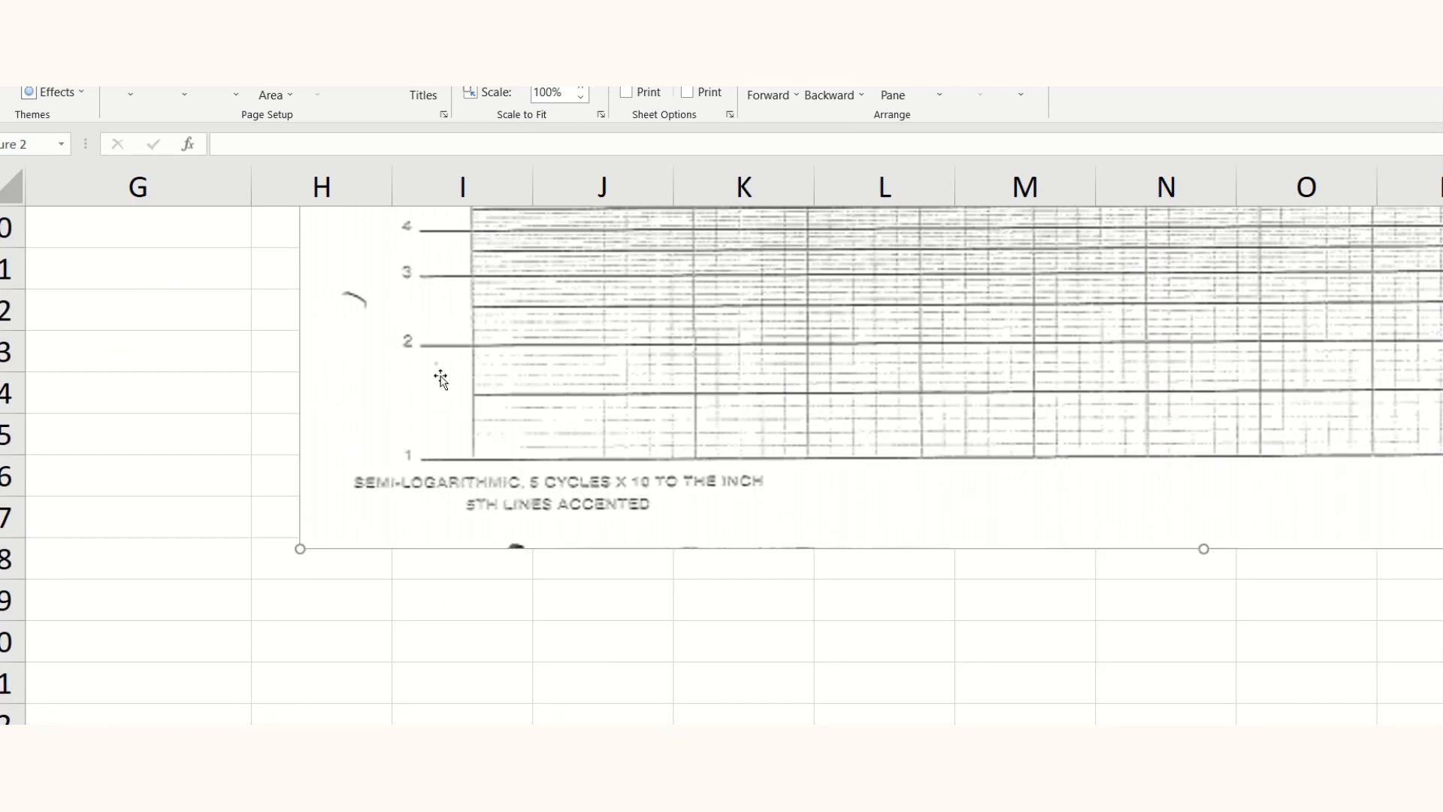
scroll(518, 409, "up", 6)
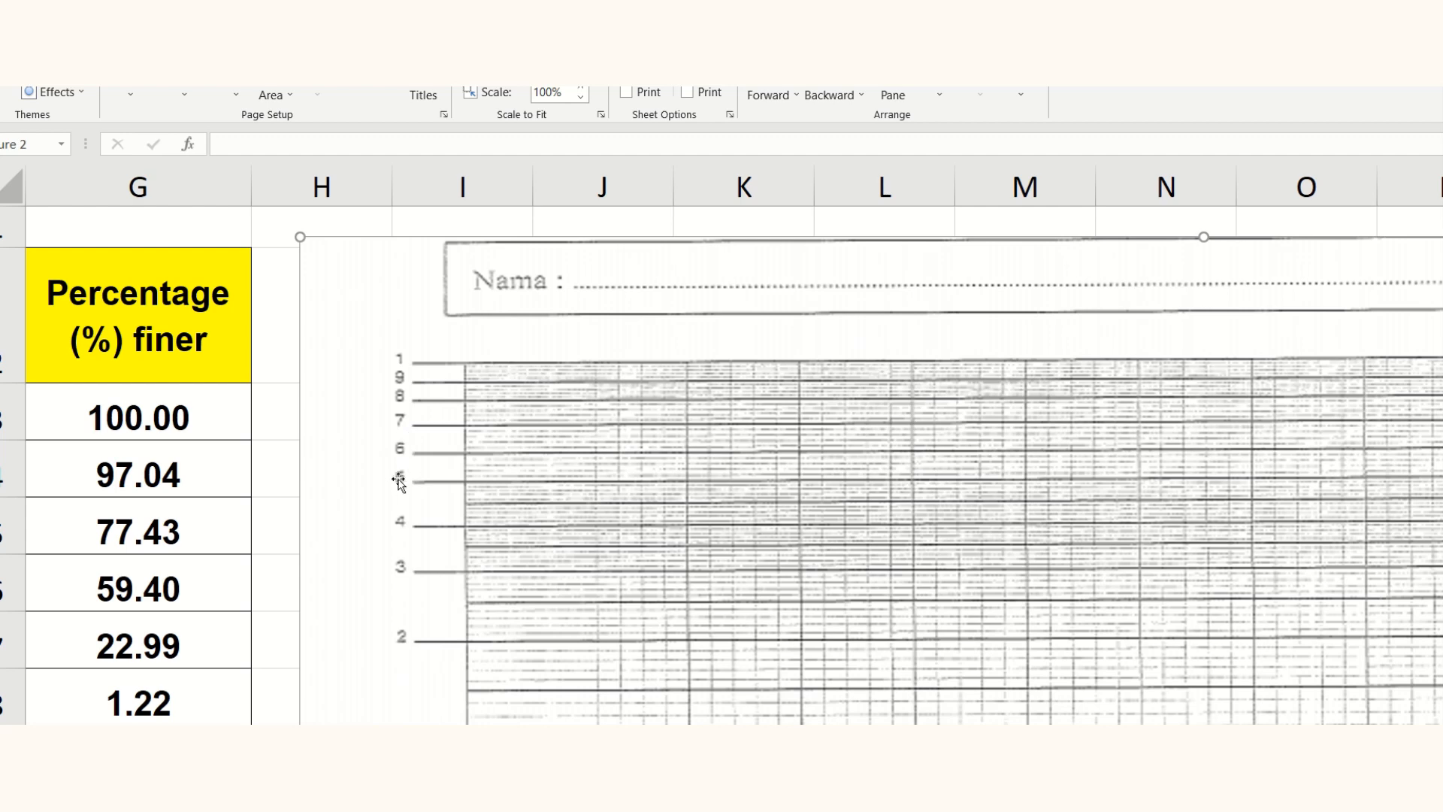
scroll(439, 527, "down", 1)
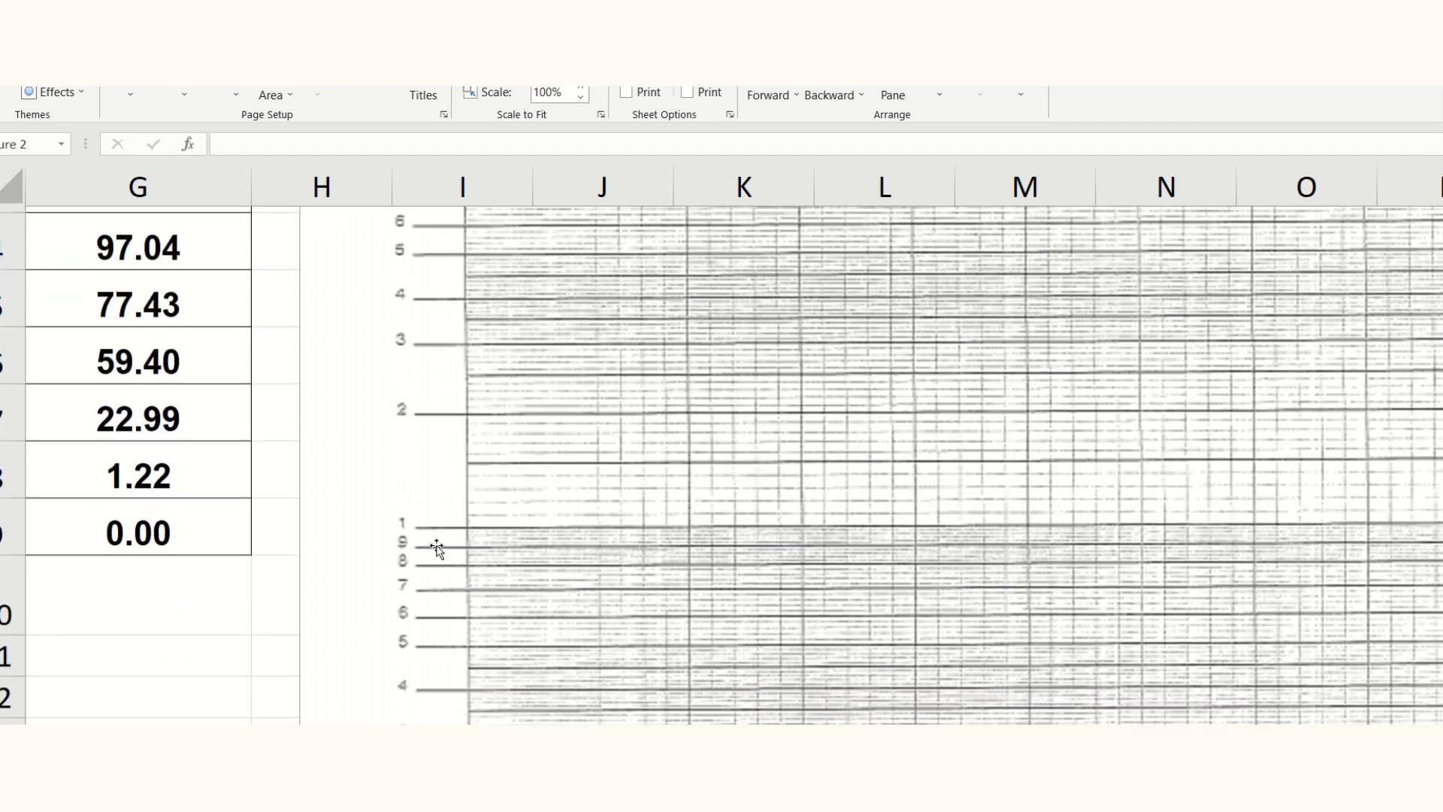
scroll(398, 522, "up", 1)
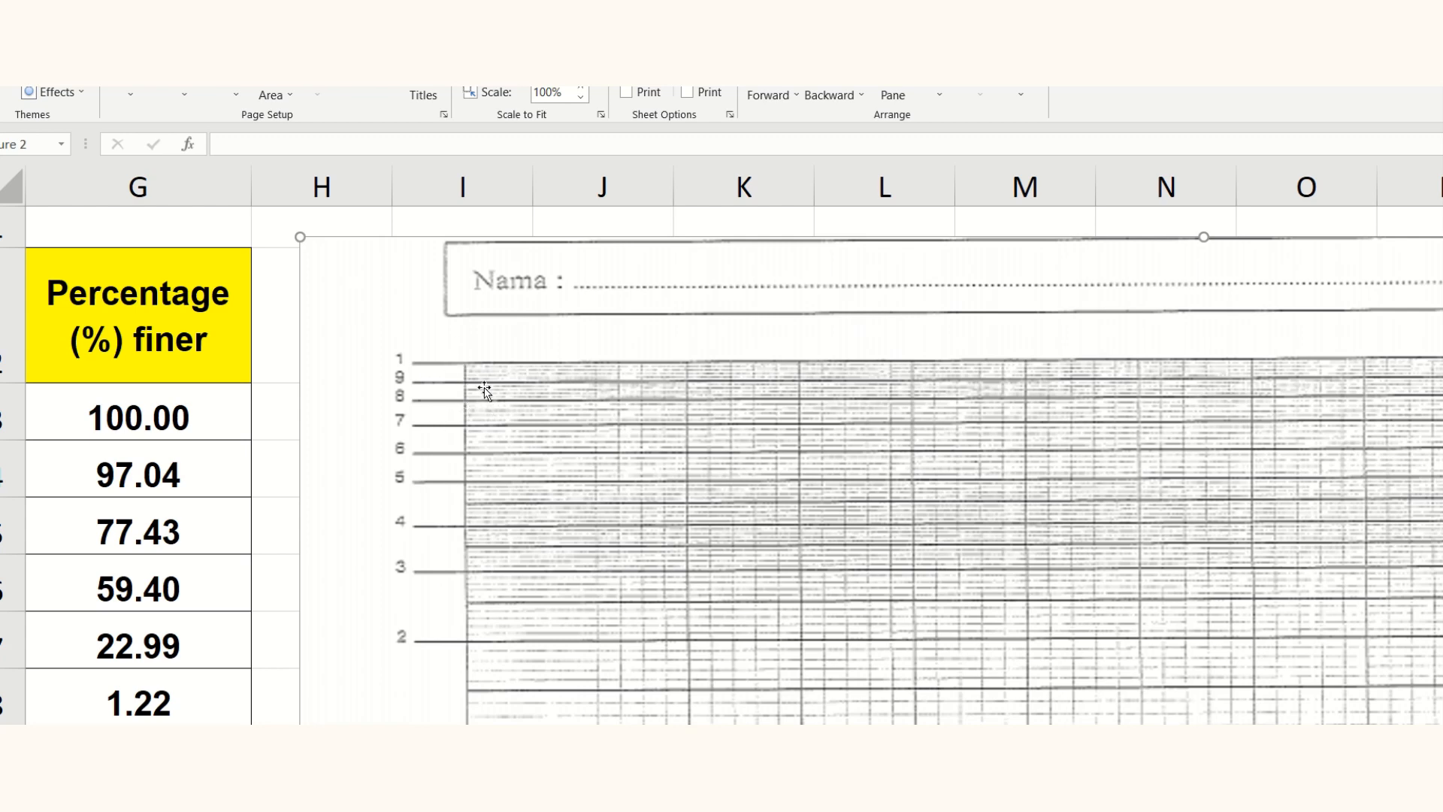
scroll(489, 382, "down", 1)
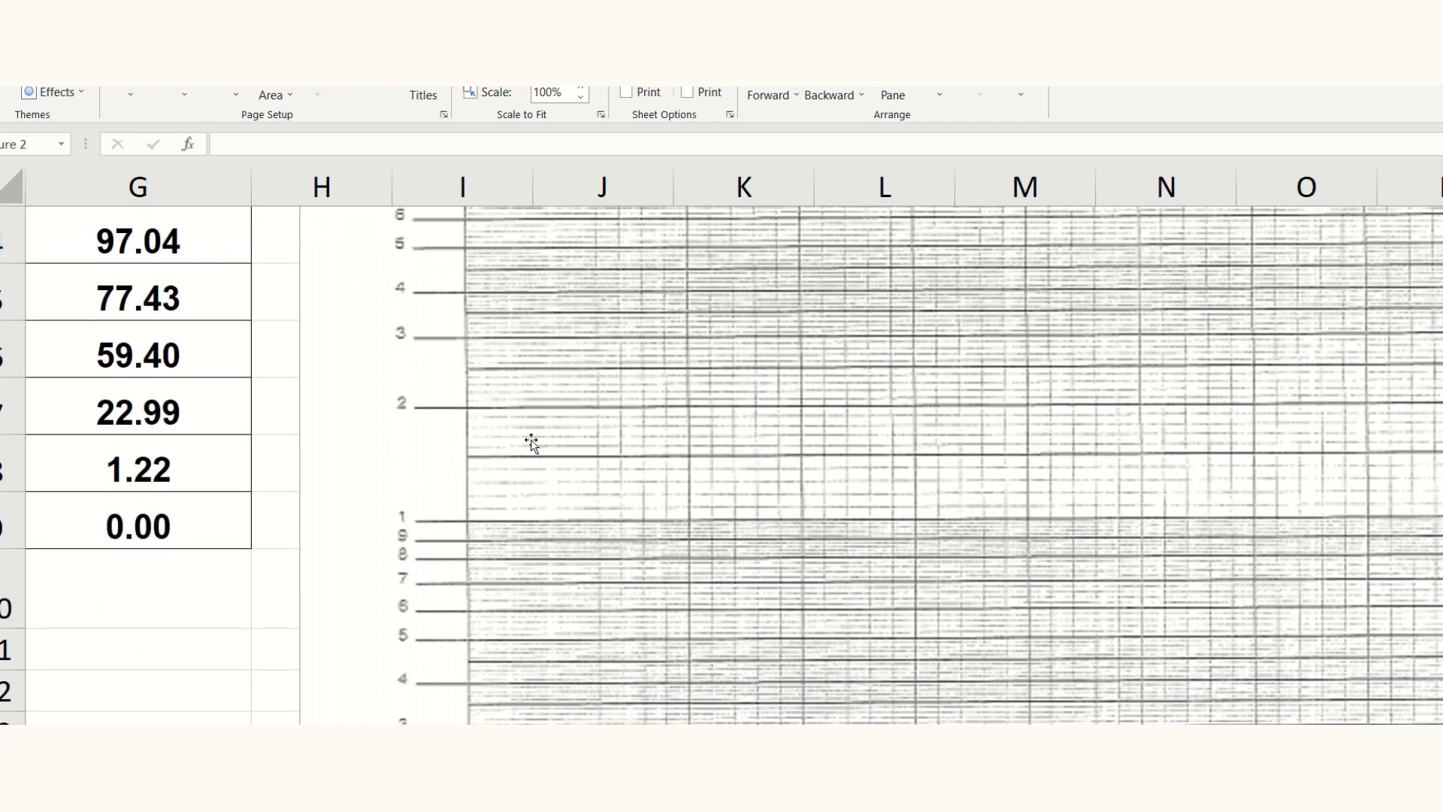
scroll(494, 401, "up", 1)
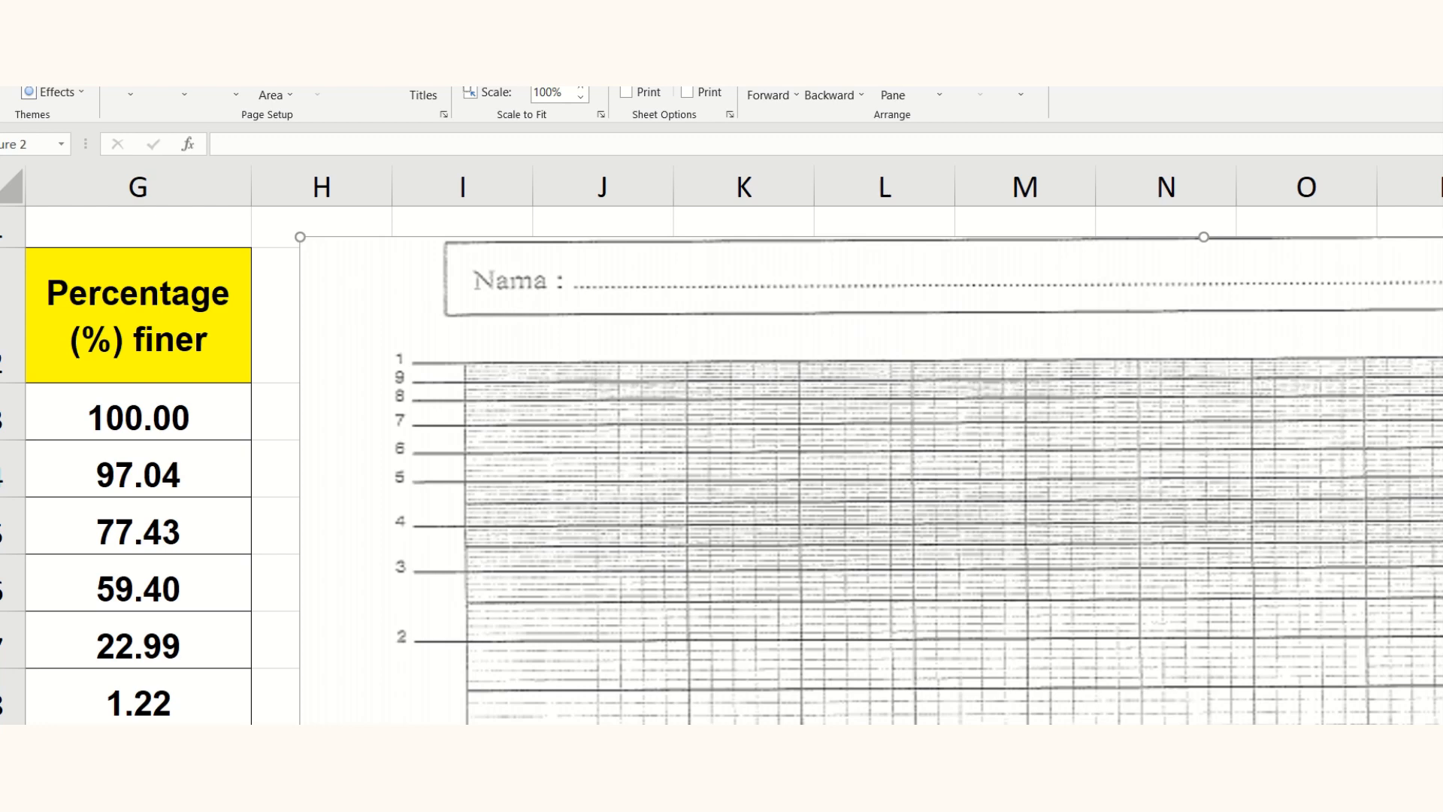
scroll(371, 476, "down", 3)
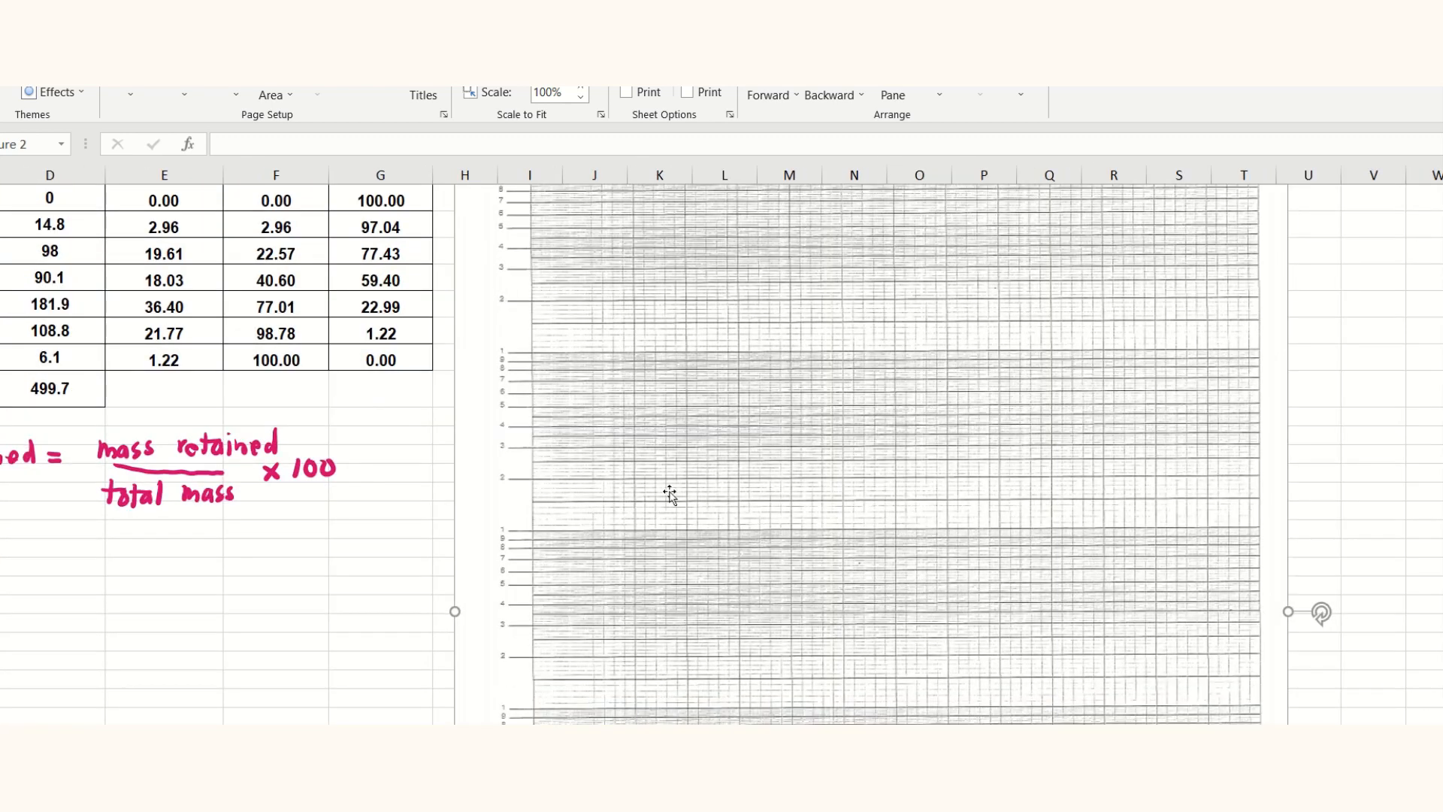
scroll(676, 343, "down", 2)
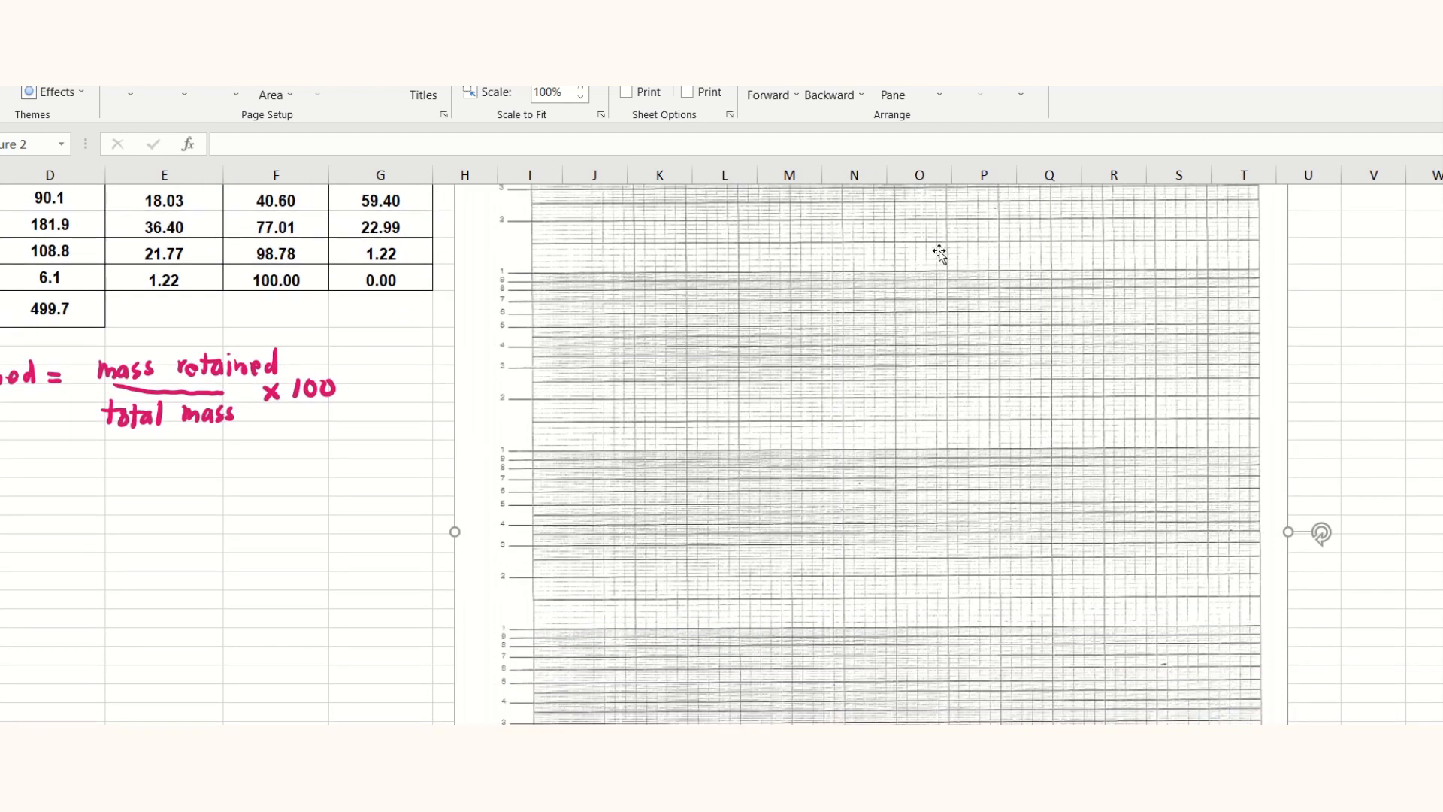
- Rotate the semi-log graph paper picture 90° to the right and move it beside the table, clear of the Percentage finer column
scroll(914, 336, "up", 2)
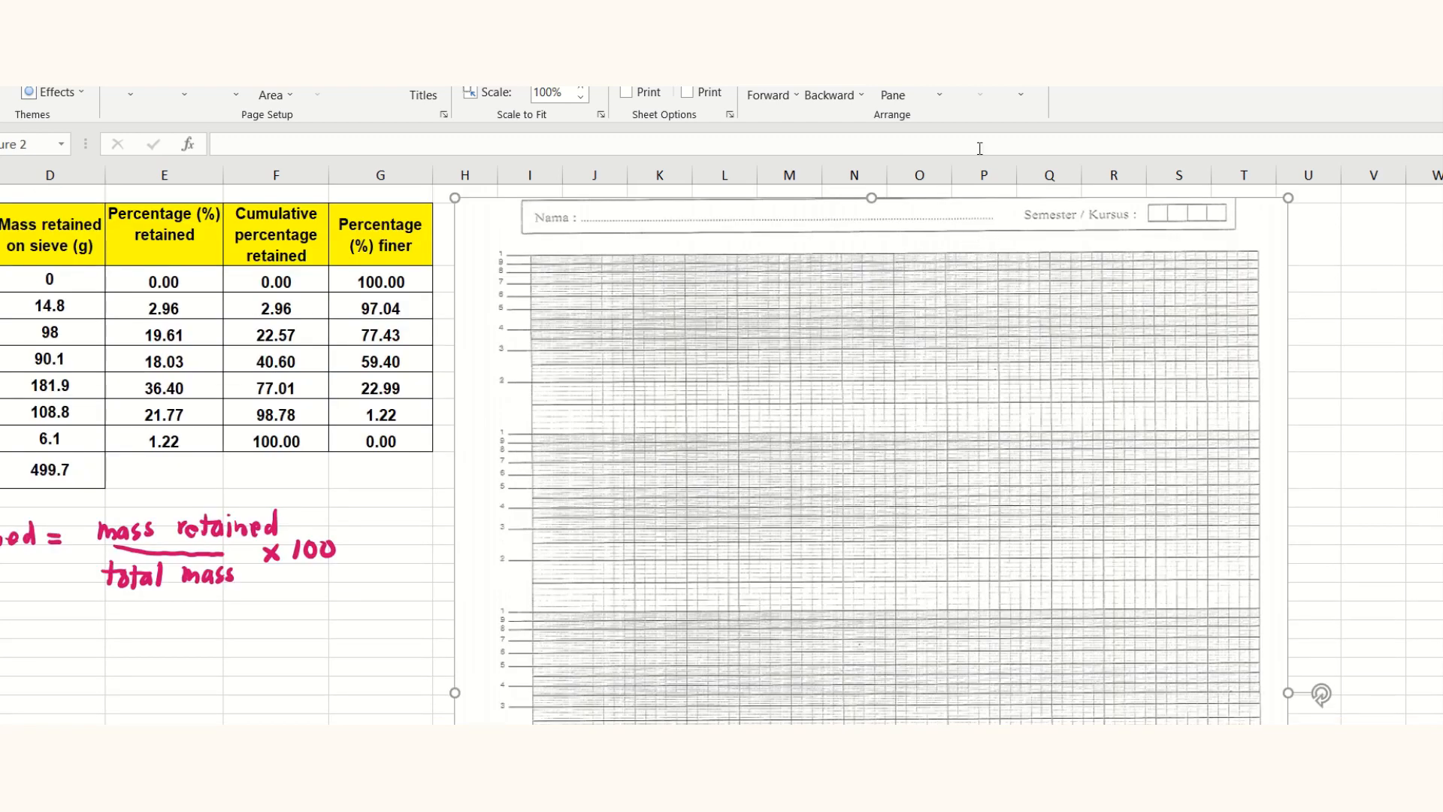
left_click(1020, 94)
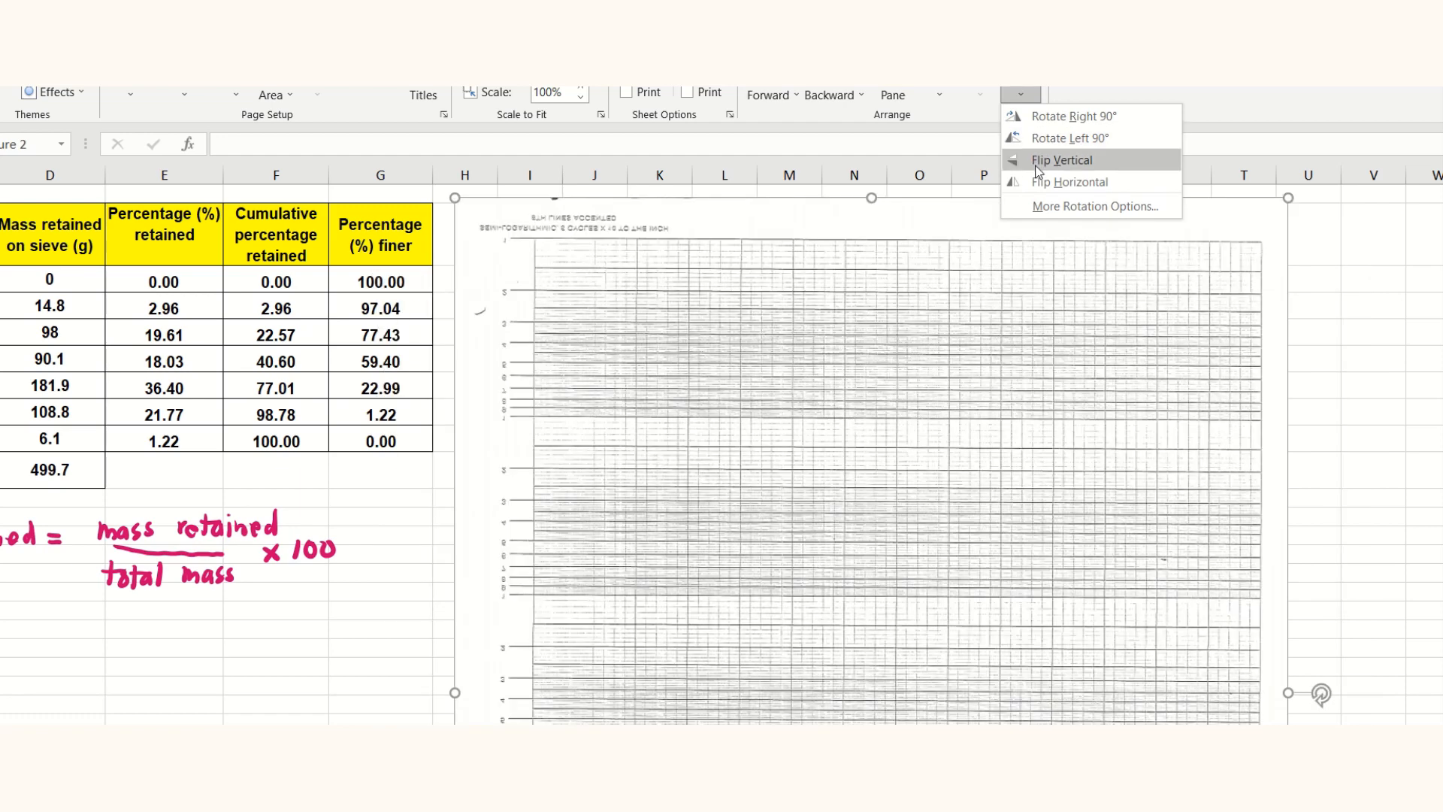
left_click(1044, 122)
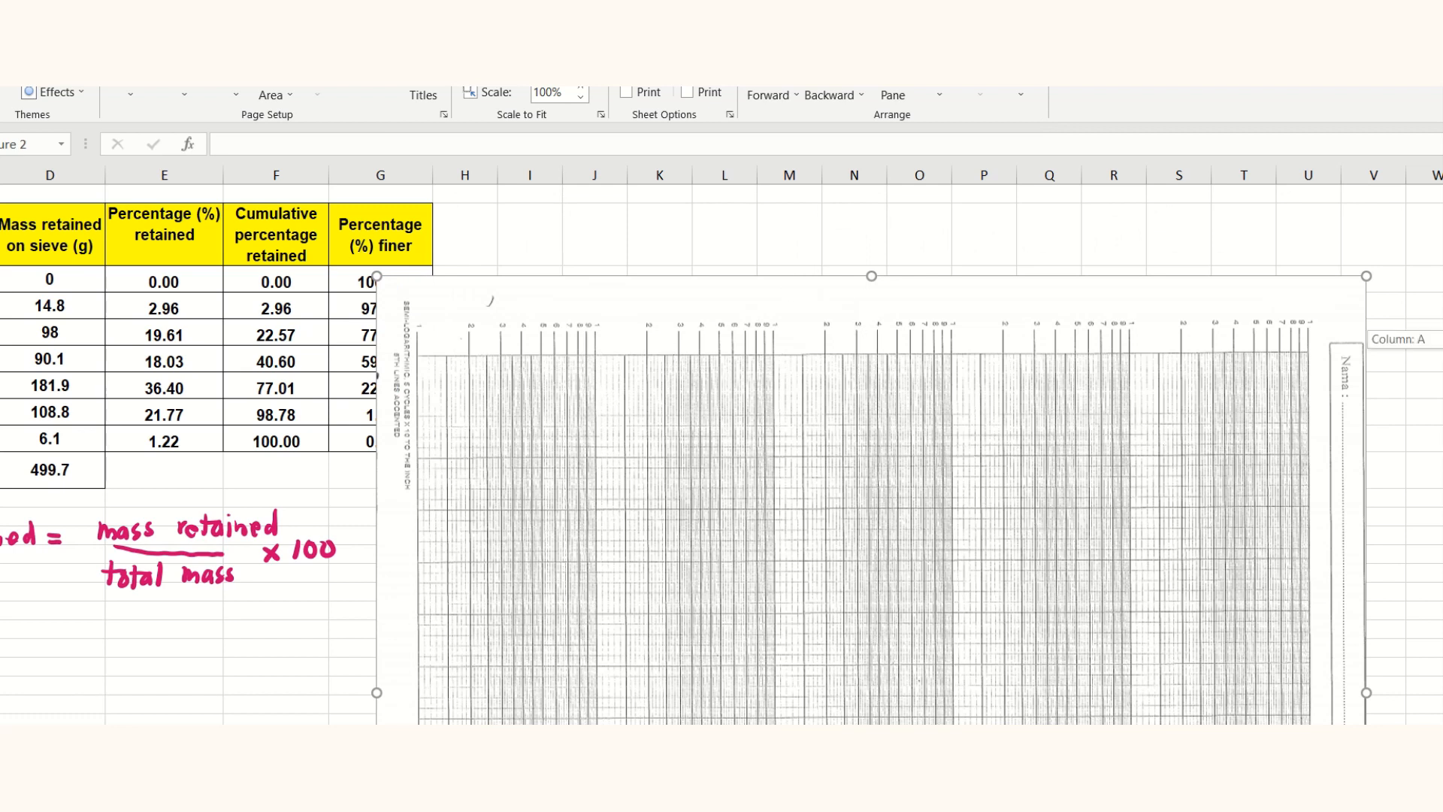
scroll(722, 454, "down", 5)
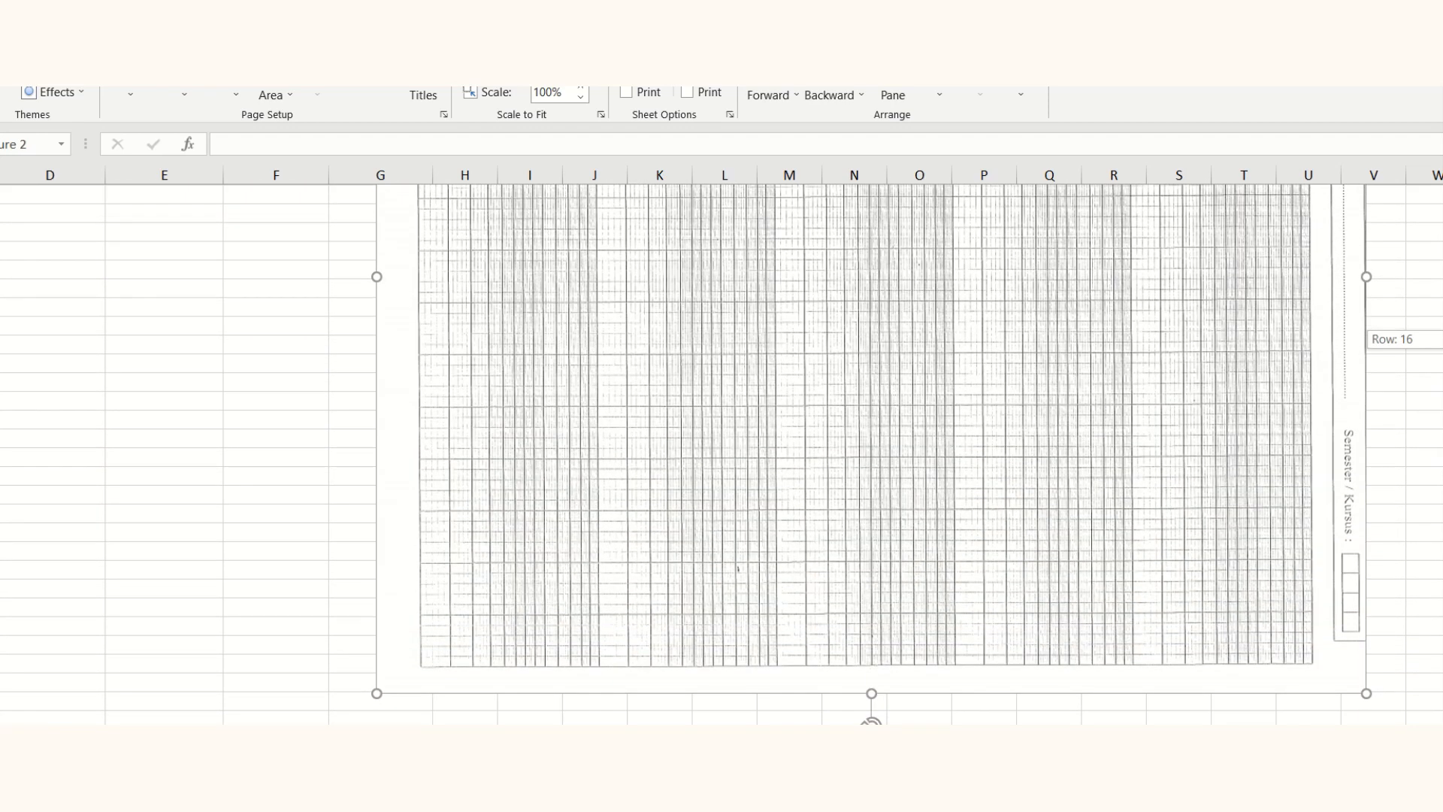
scroll(472, 342, "up", 1)
scroll(472, 342, "up", 6)
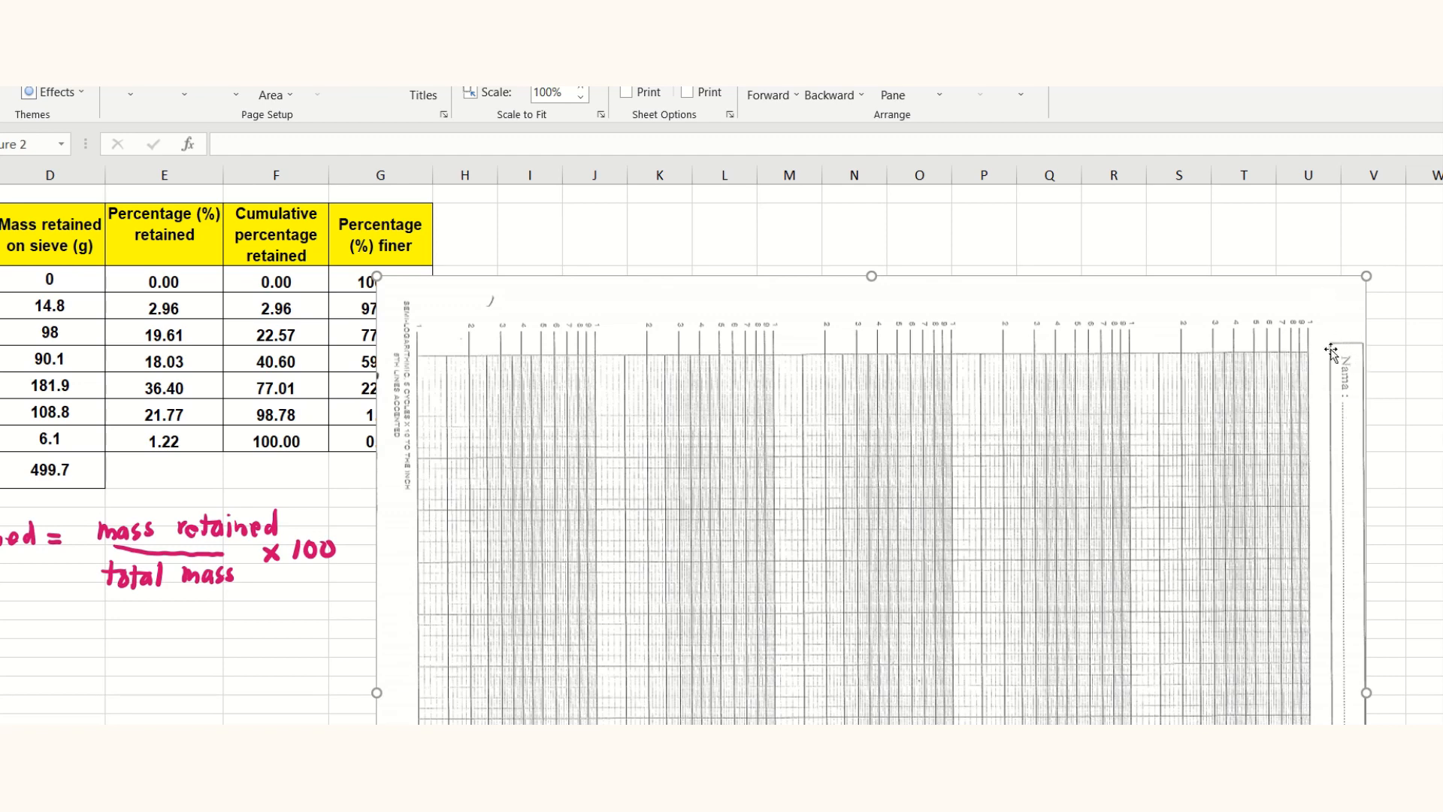
left_click_drag(709, 319, 788, 245)
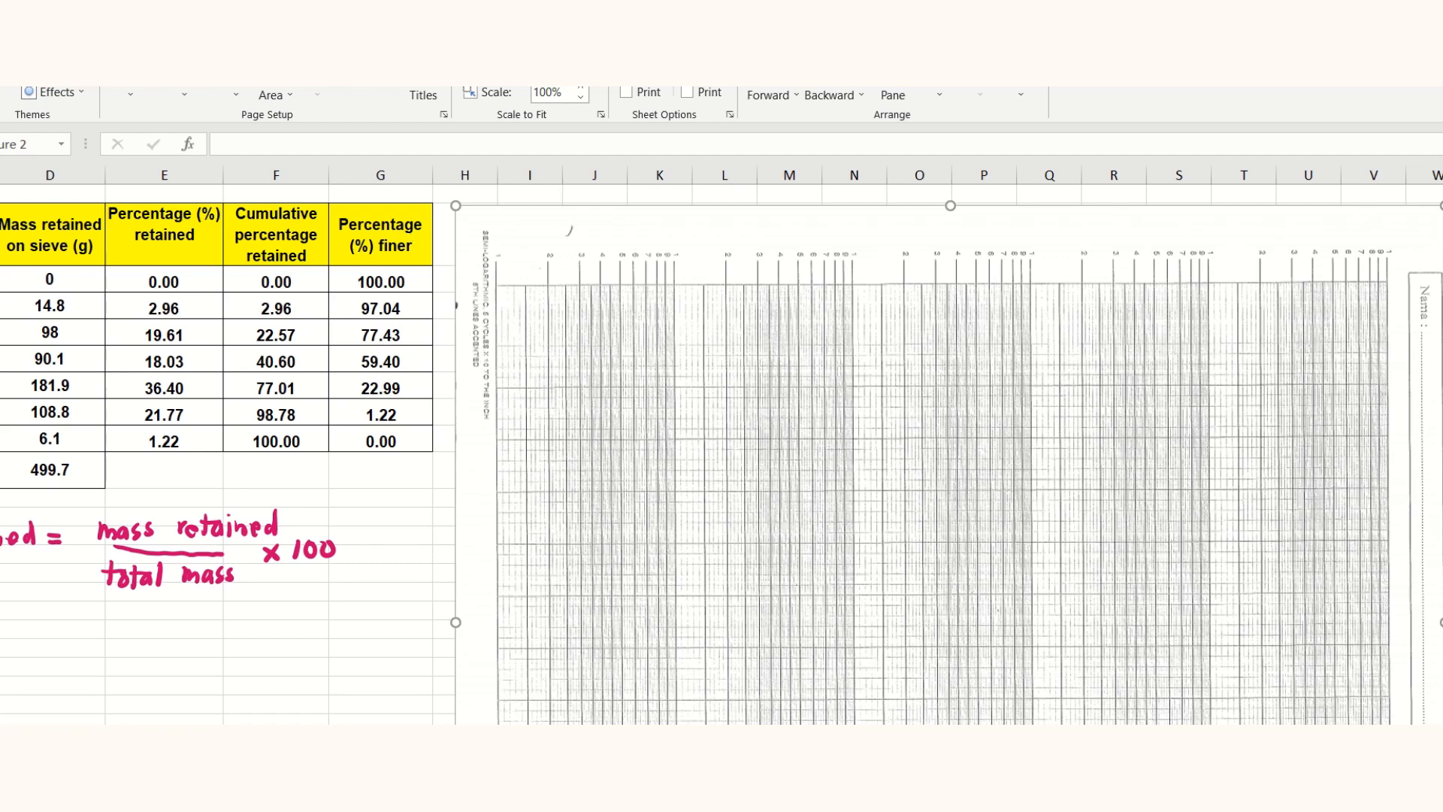
- Handwrite x above the Sieve Sizes column and y above the Percentage finer column, and mark the mesh no. 4 row with an arrow
scroll(474, 470, "up", 3)
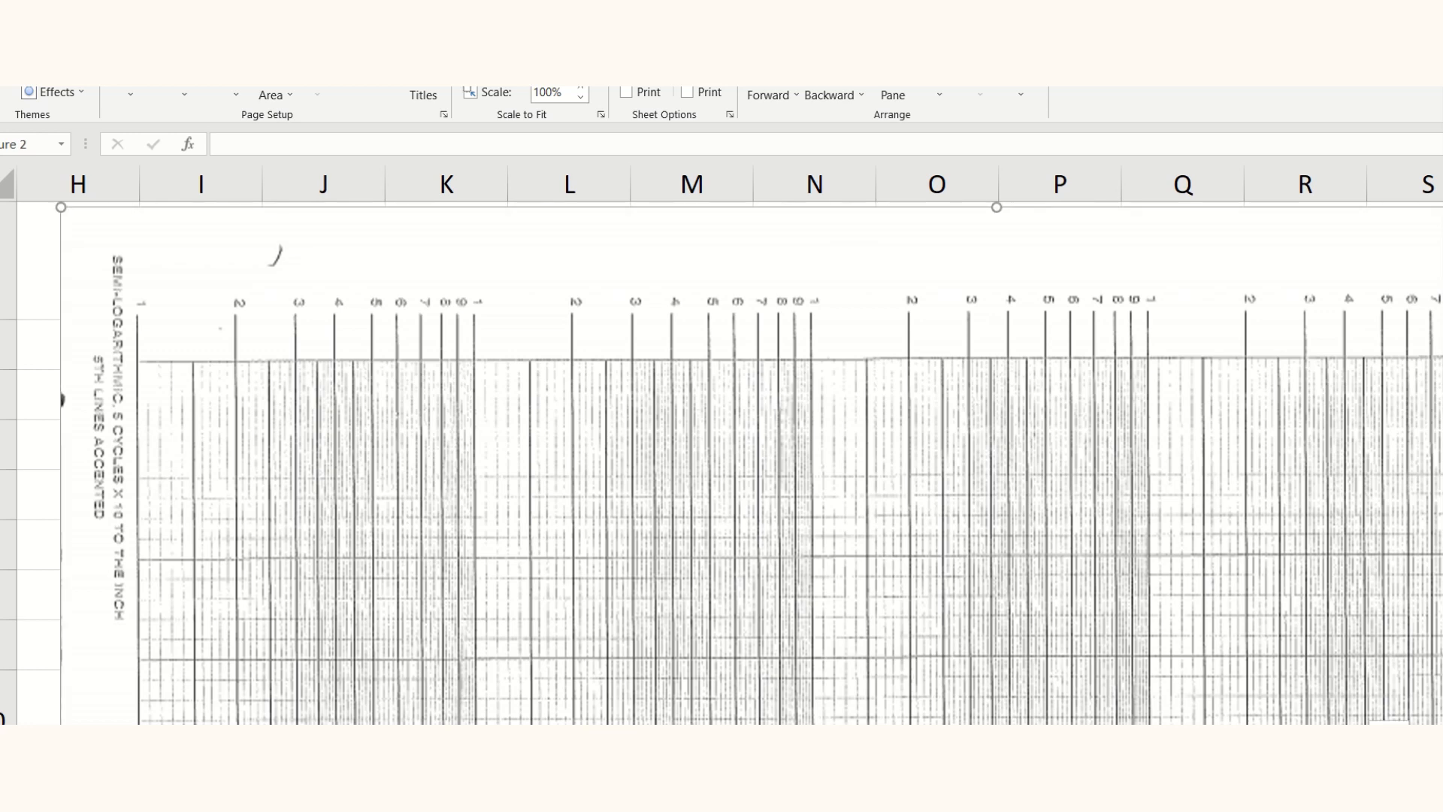
scroll(721, 463, "down", 7)
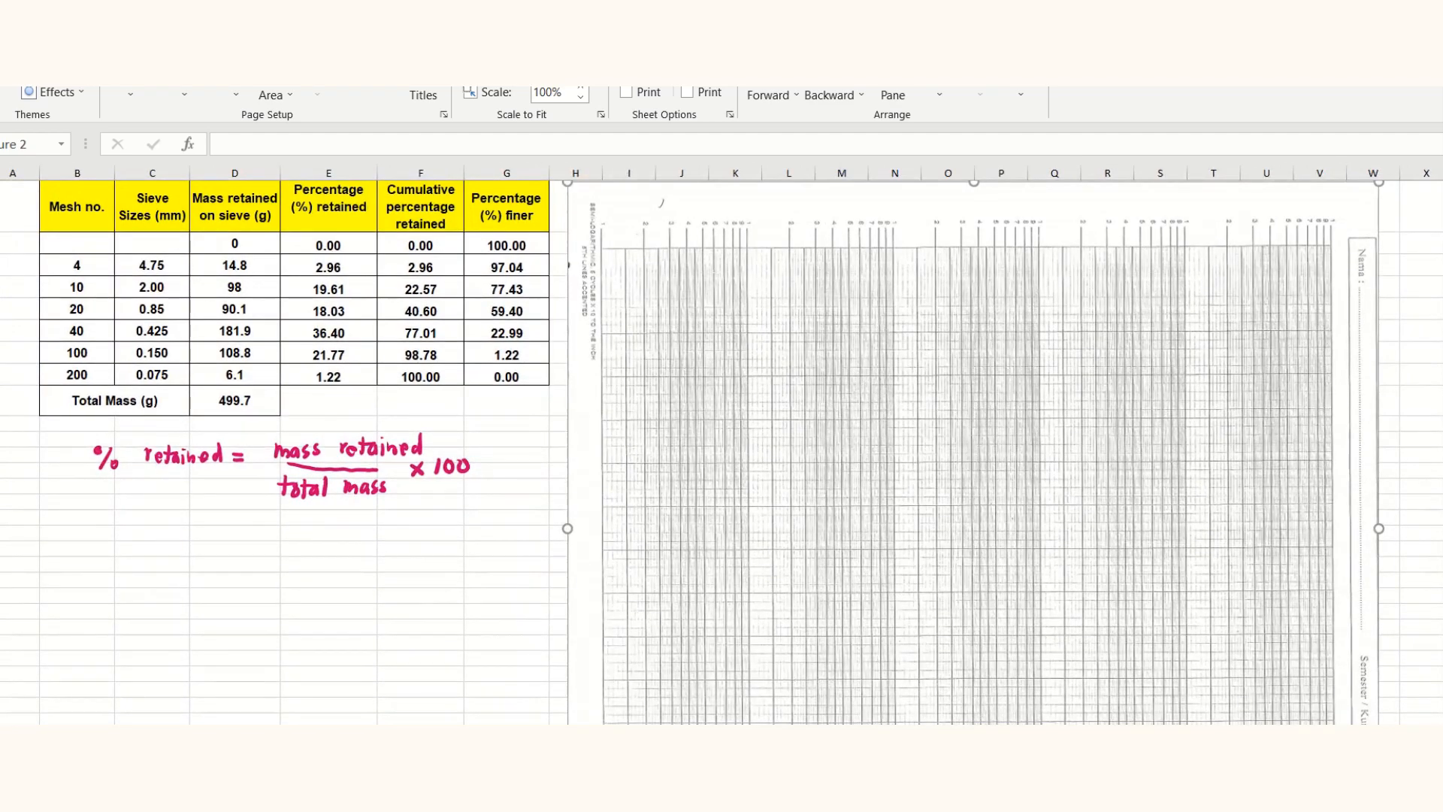
scroll(722, 446, "up", 2)
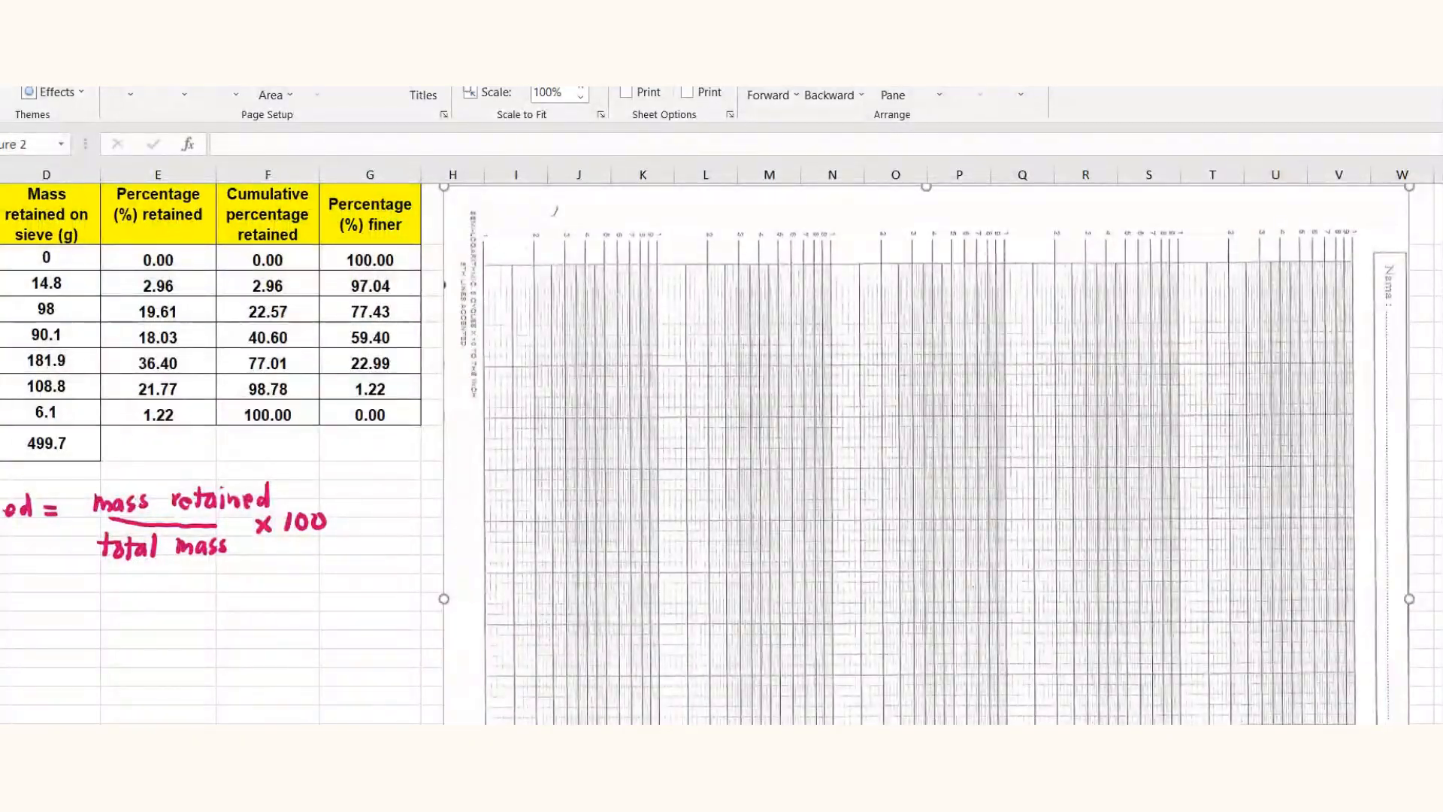
scroll(73, 232, "left", 3)
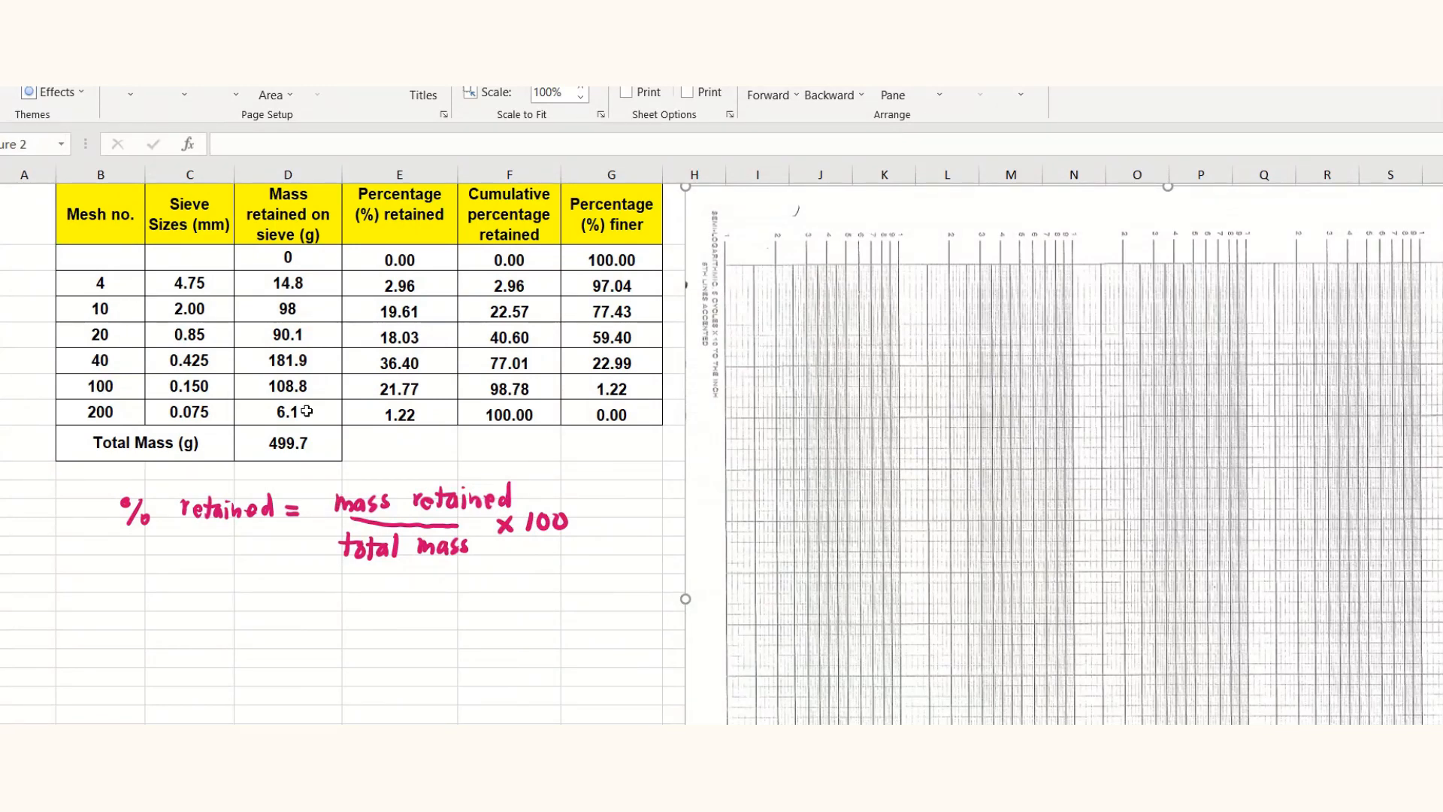
scroll(307, 411, "up", 1)
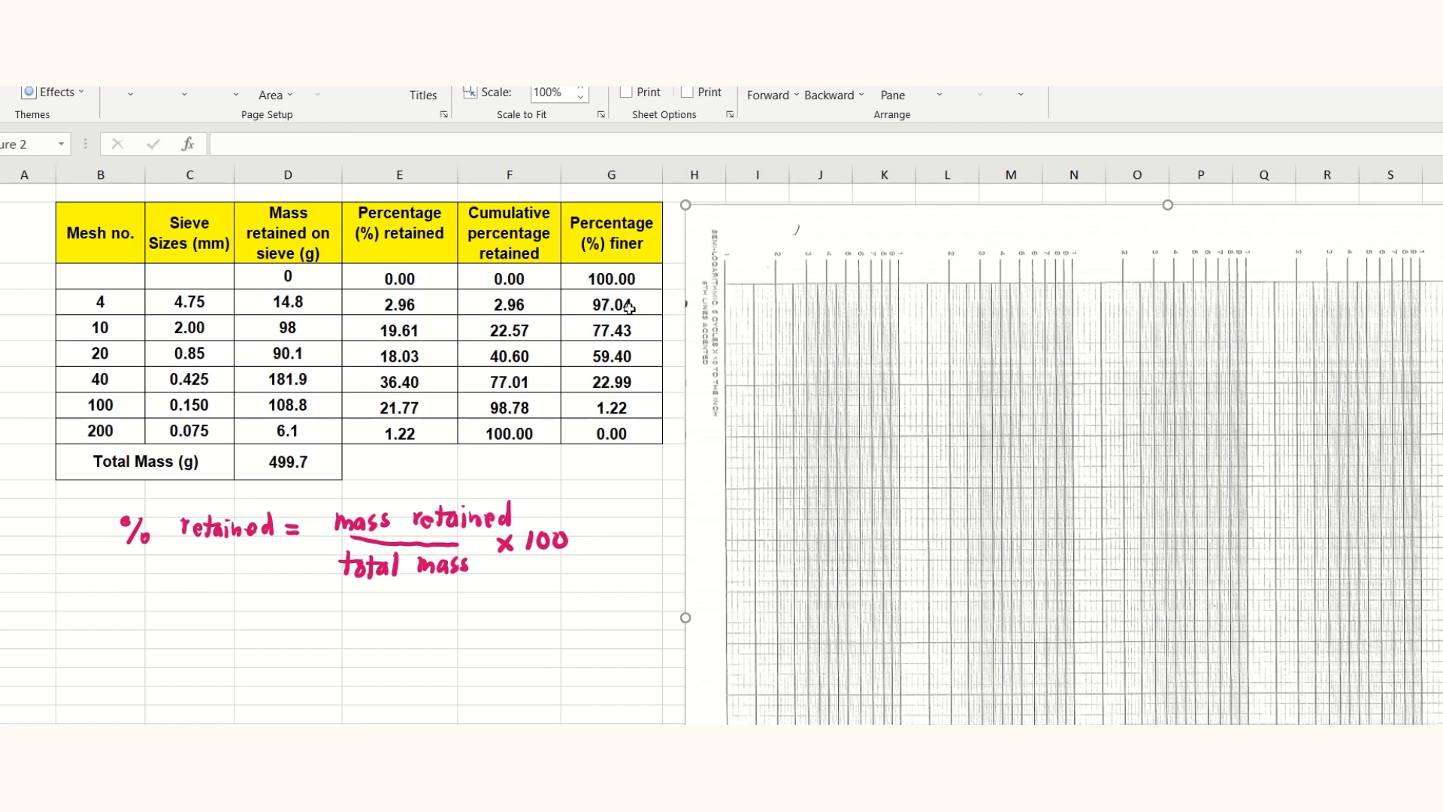
left_click(167, 85)
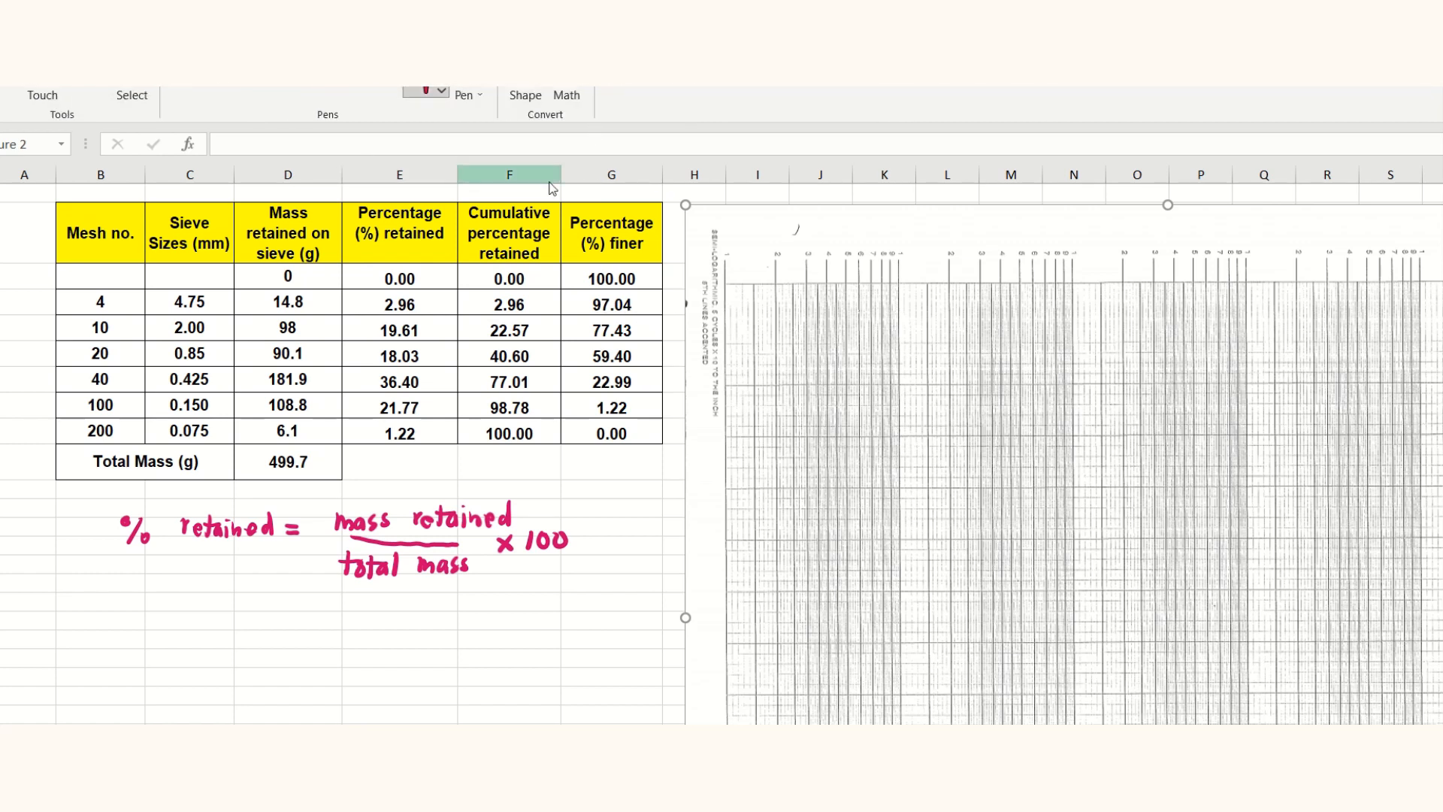
left_click_drag(185, 193, 194, 206)
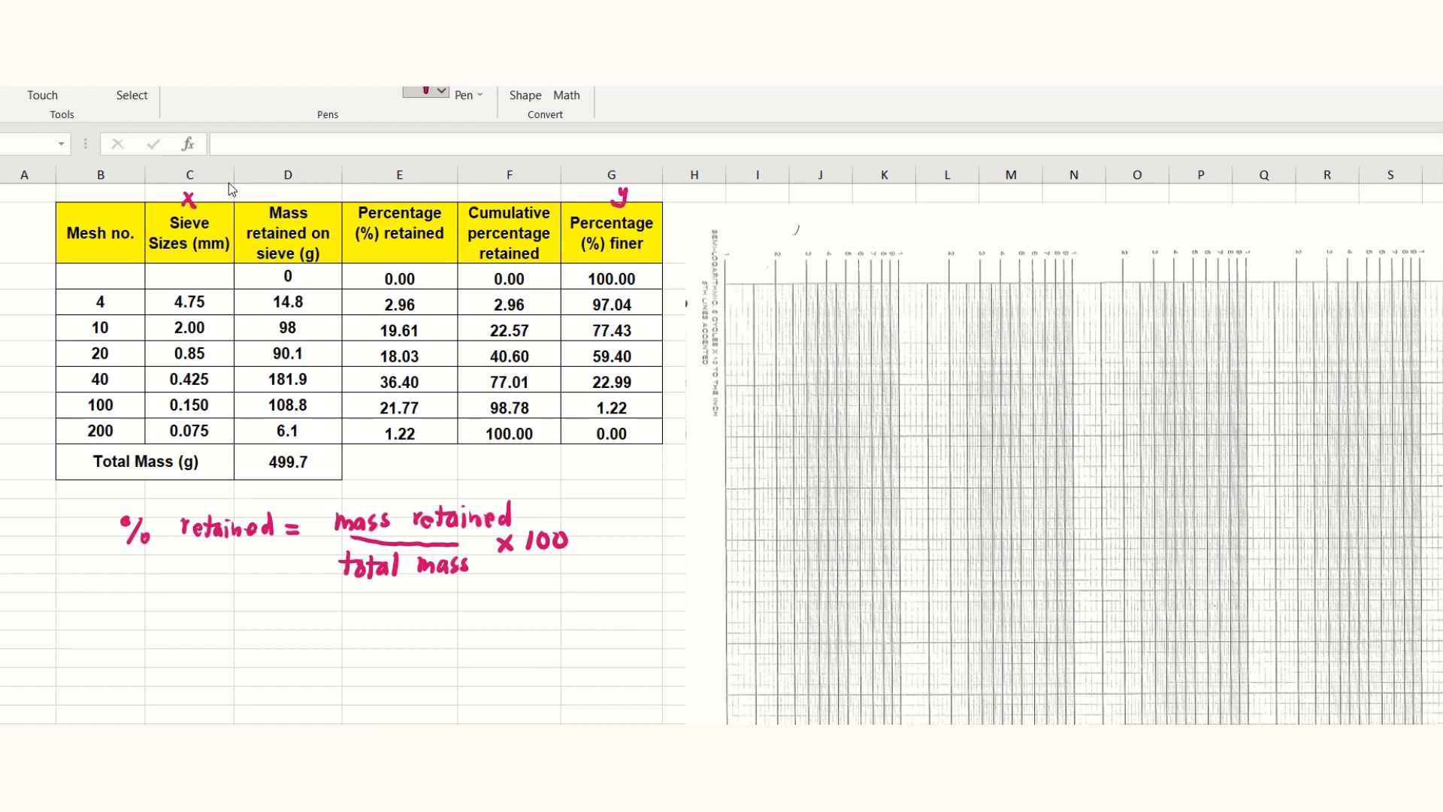
left_click(163, 186)
- Draw a vertical straight arrow upward along the left edge of the semi-log graph, starting at the grid's lower-left corner
key("alt+n")
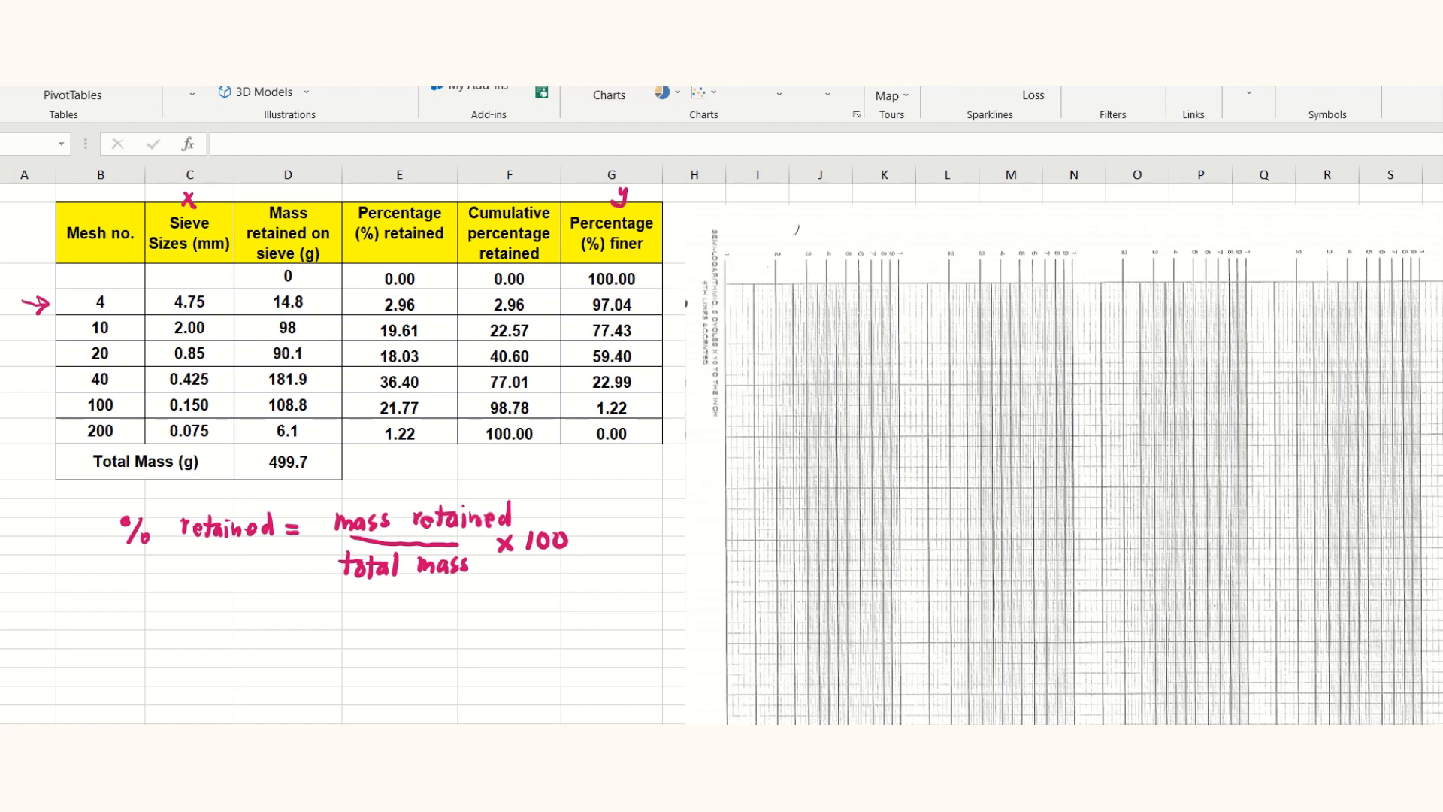
scroll(658, 357, "down", 6)
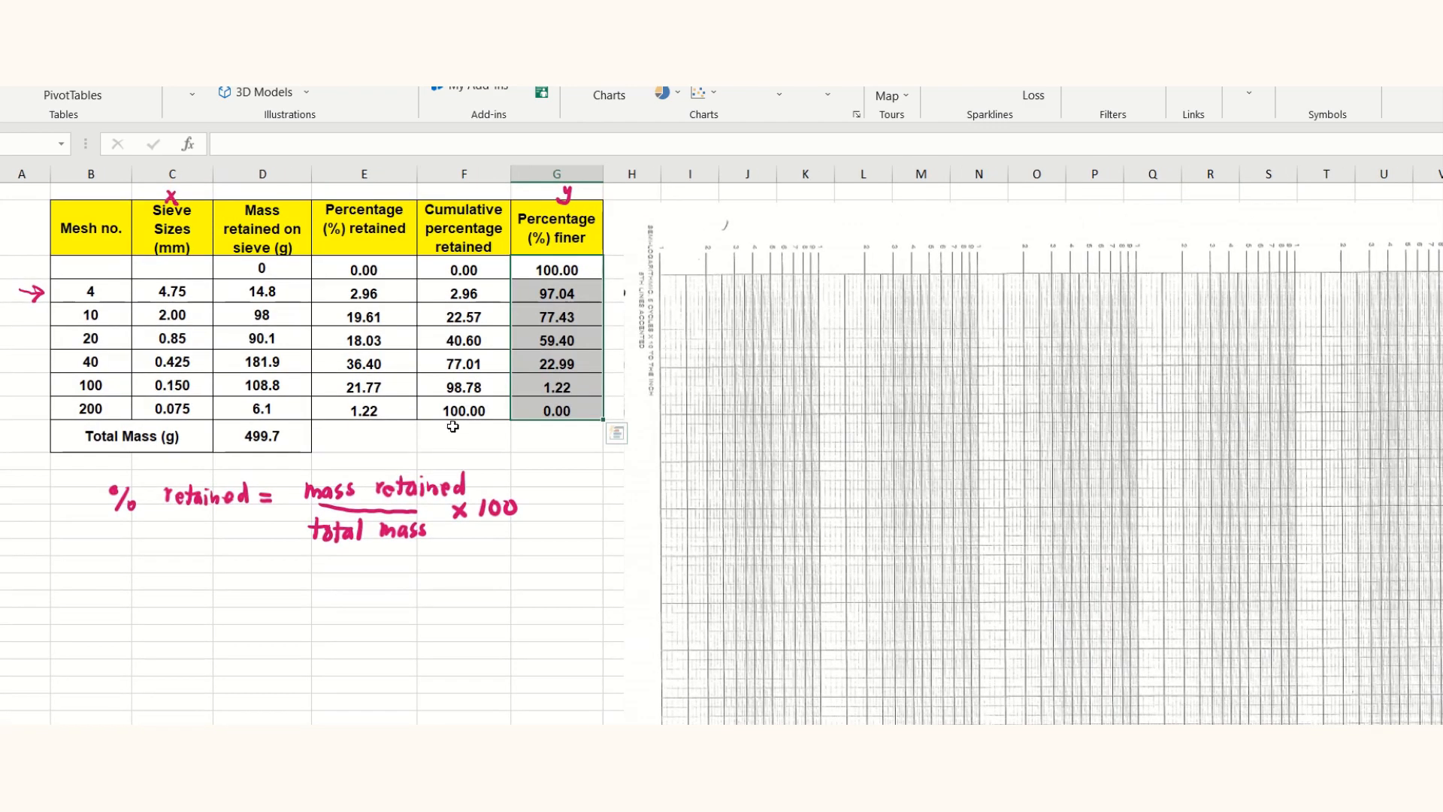
scroll(752, 481, "down", 2)
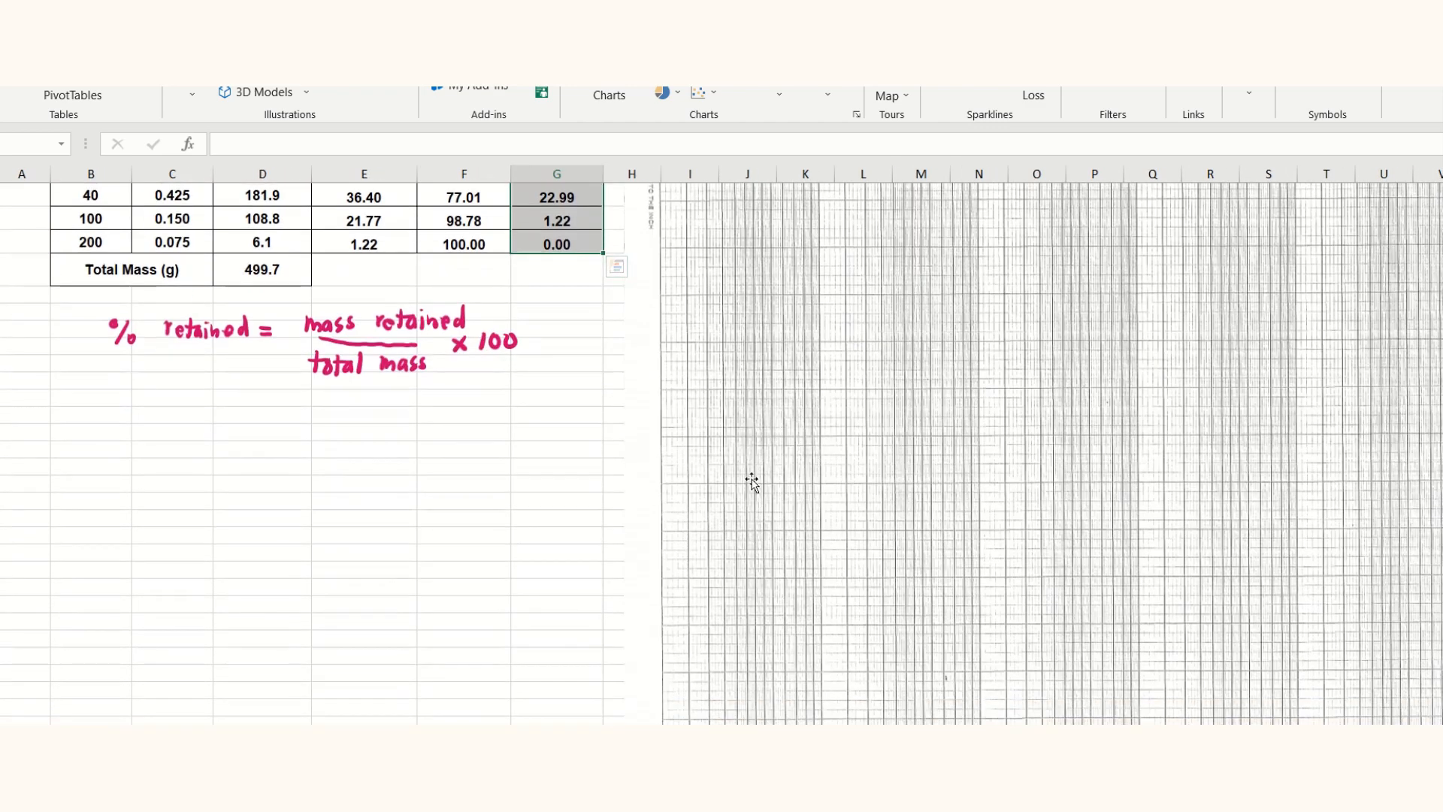
scroll(752, 481, "down", 1)
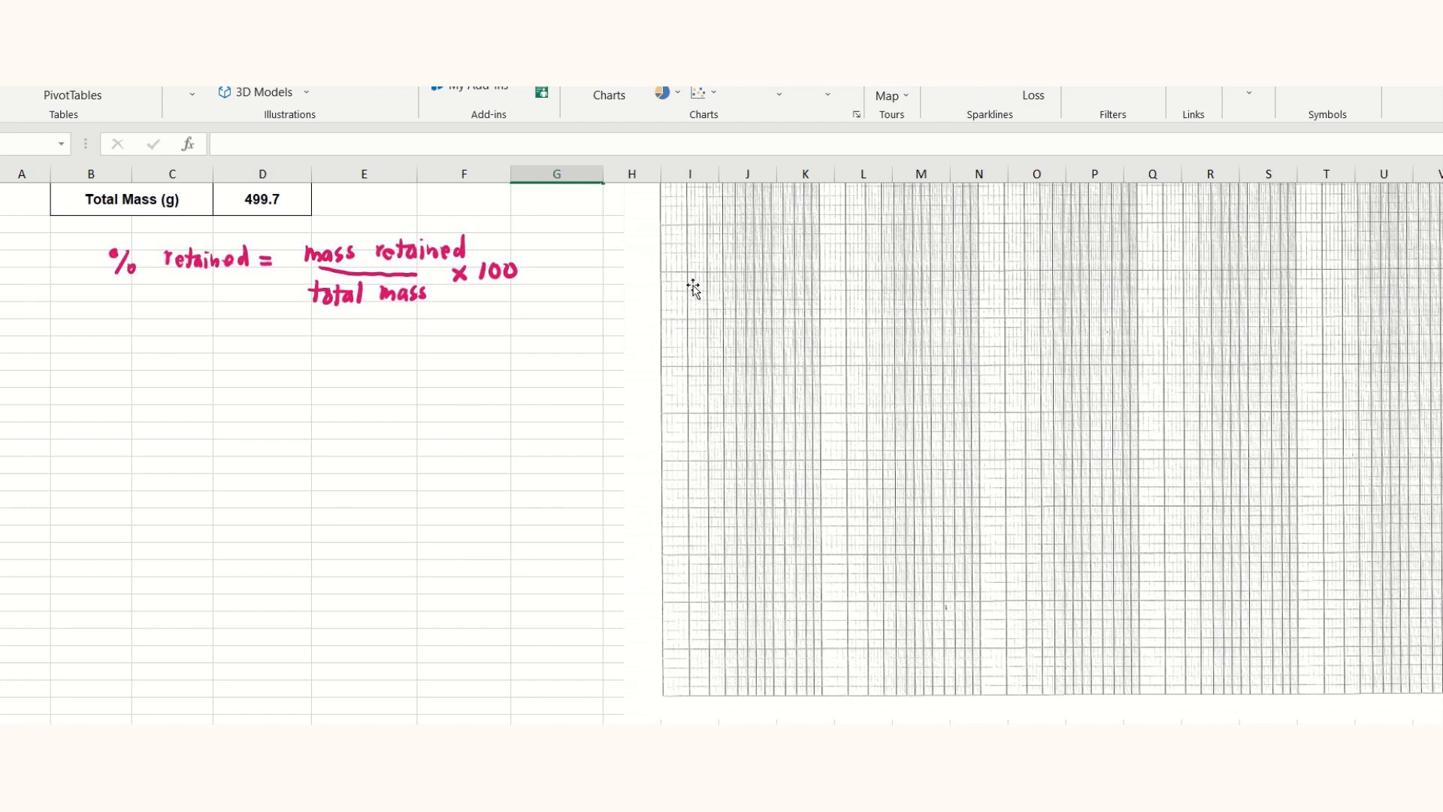
scroll(698, 267, "up", 2)
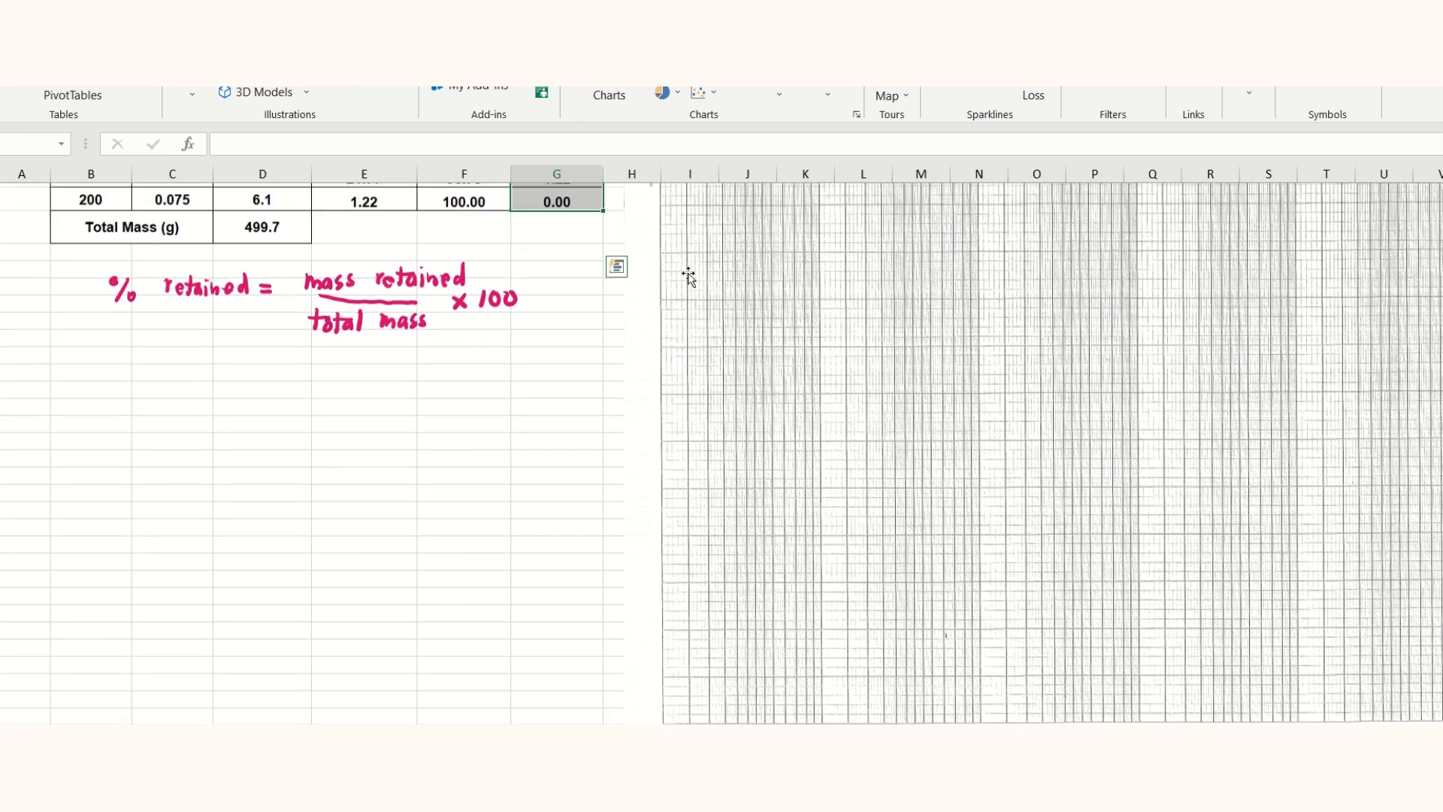
left_click(249, 56)
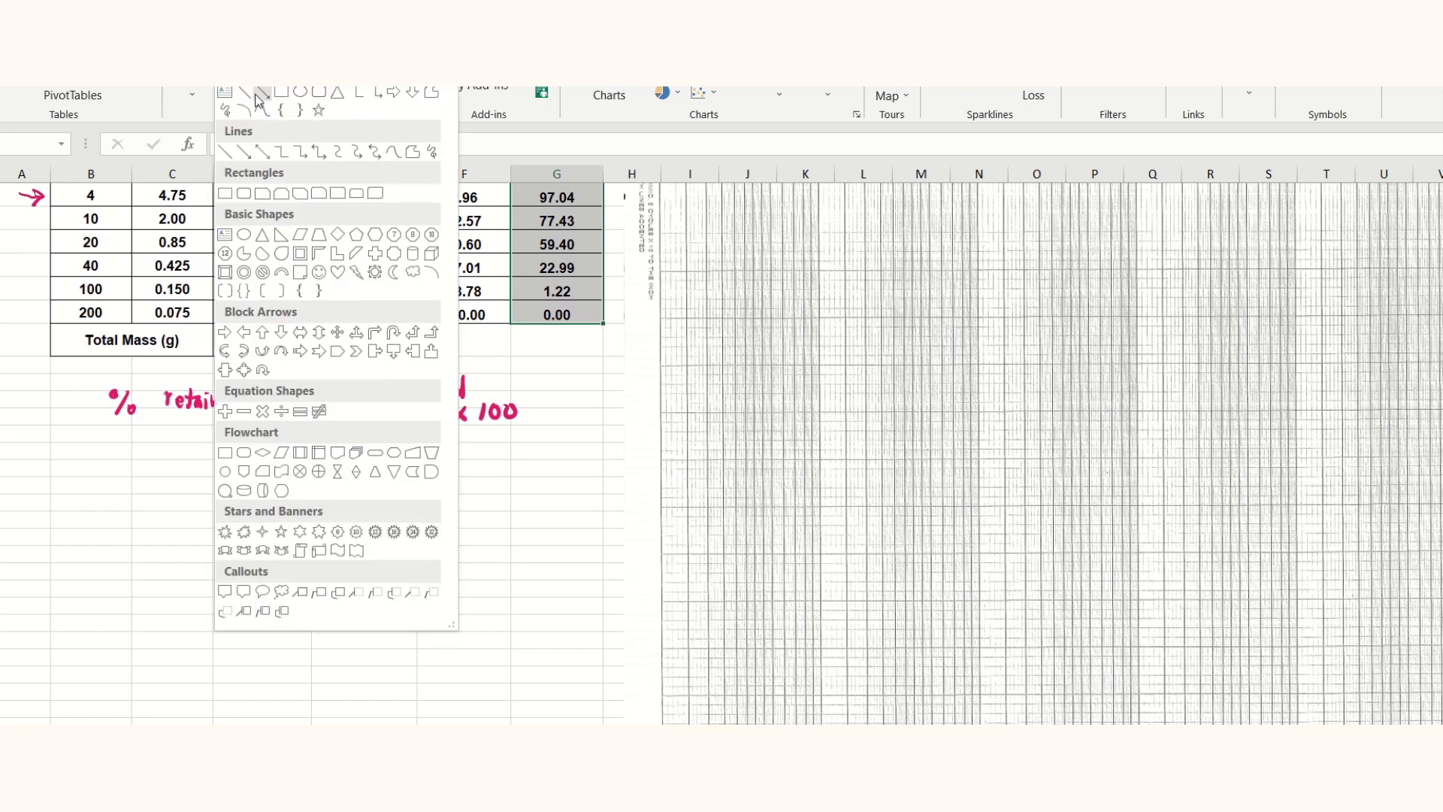
left_click(265, 96)
scroll(680, 624, "down", 2)
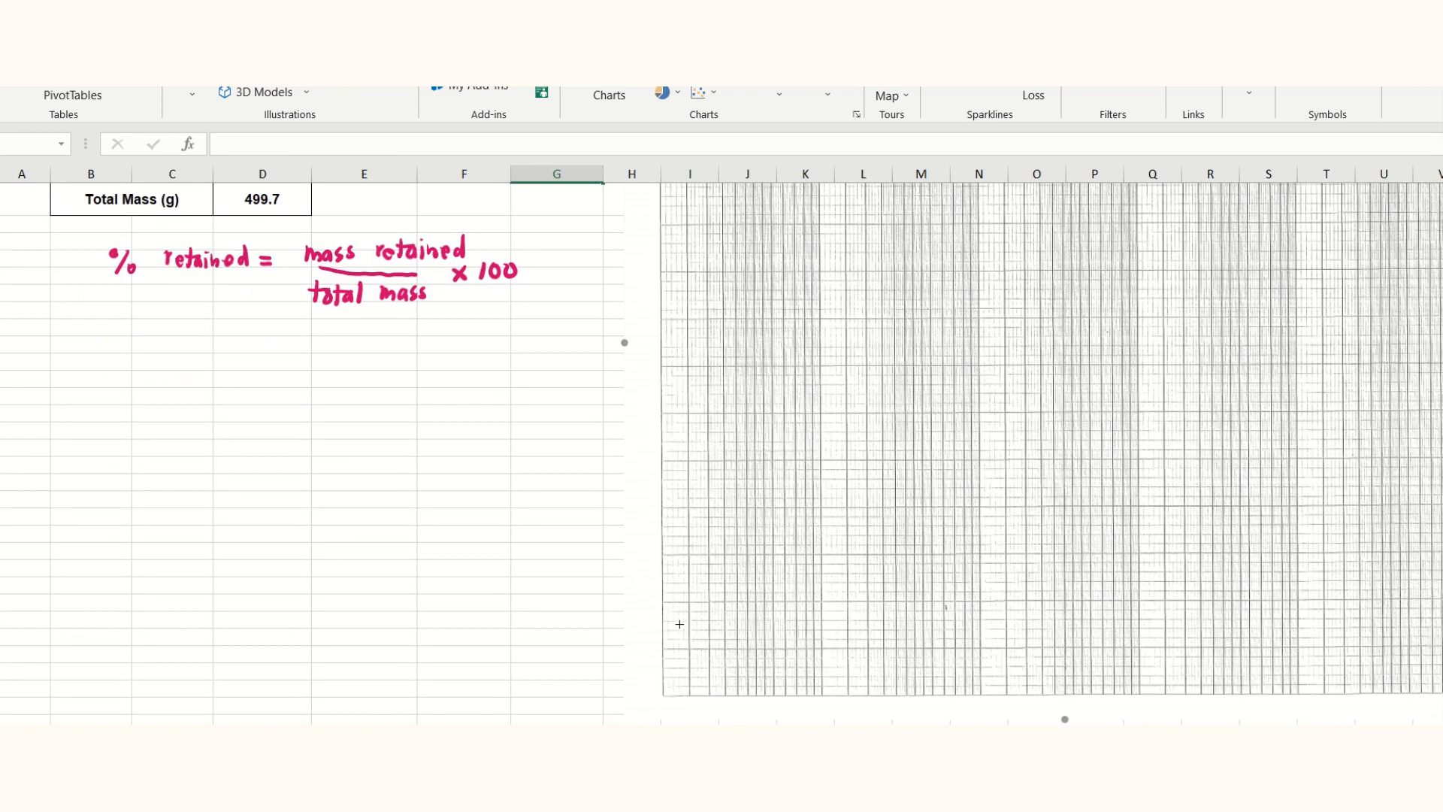
mouse_move(662, 696)
left_mouse_down()
mouse_move(669, 531)
mouse_move(647, 357)
mouse_move(661, 211)
left_mouse_up()
left_click_drag(660, 210, 661, 211)
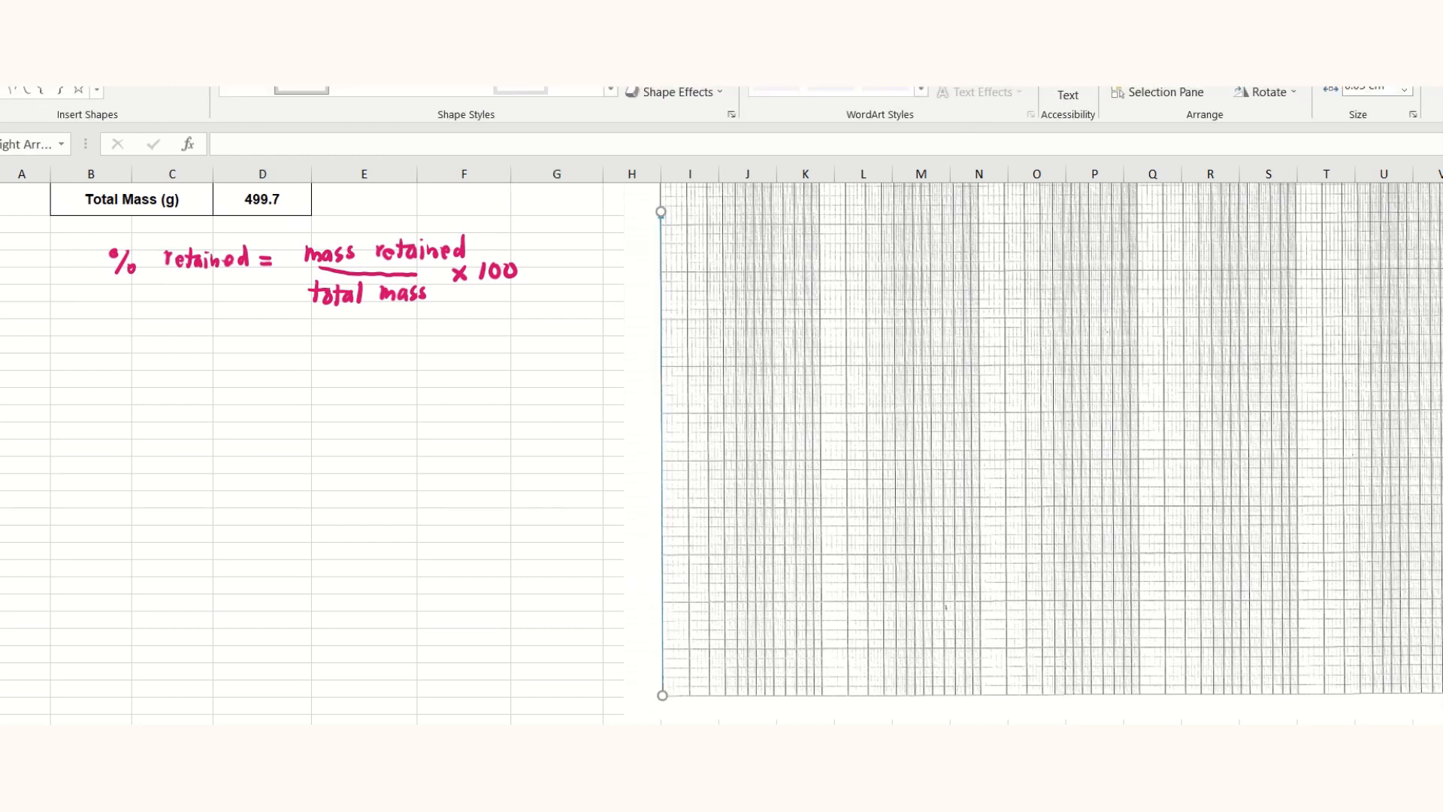
- Format the vertical axis arrow with a black outline and a heavier line weight
left_click(715, 70)
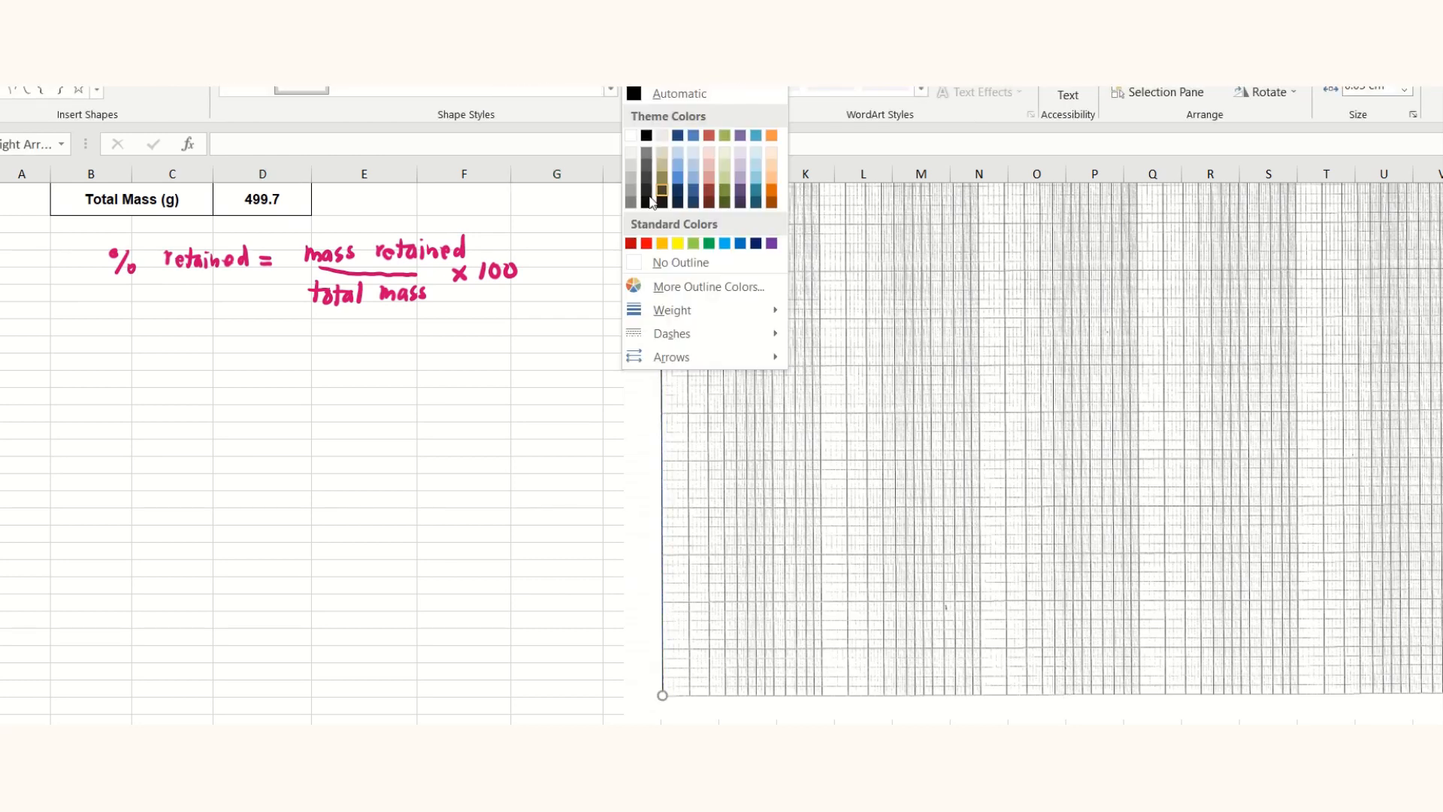
left_click(646, 135)
left_click(675, 85)
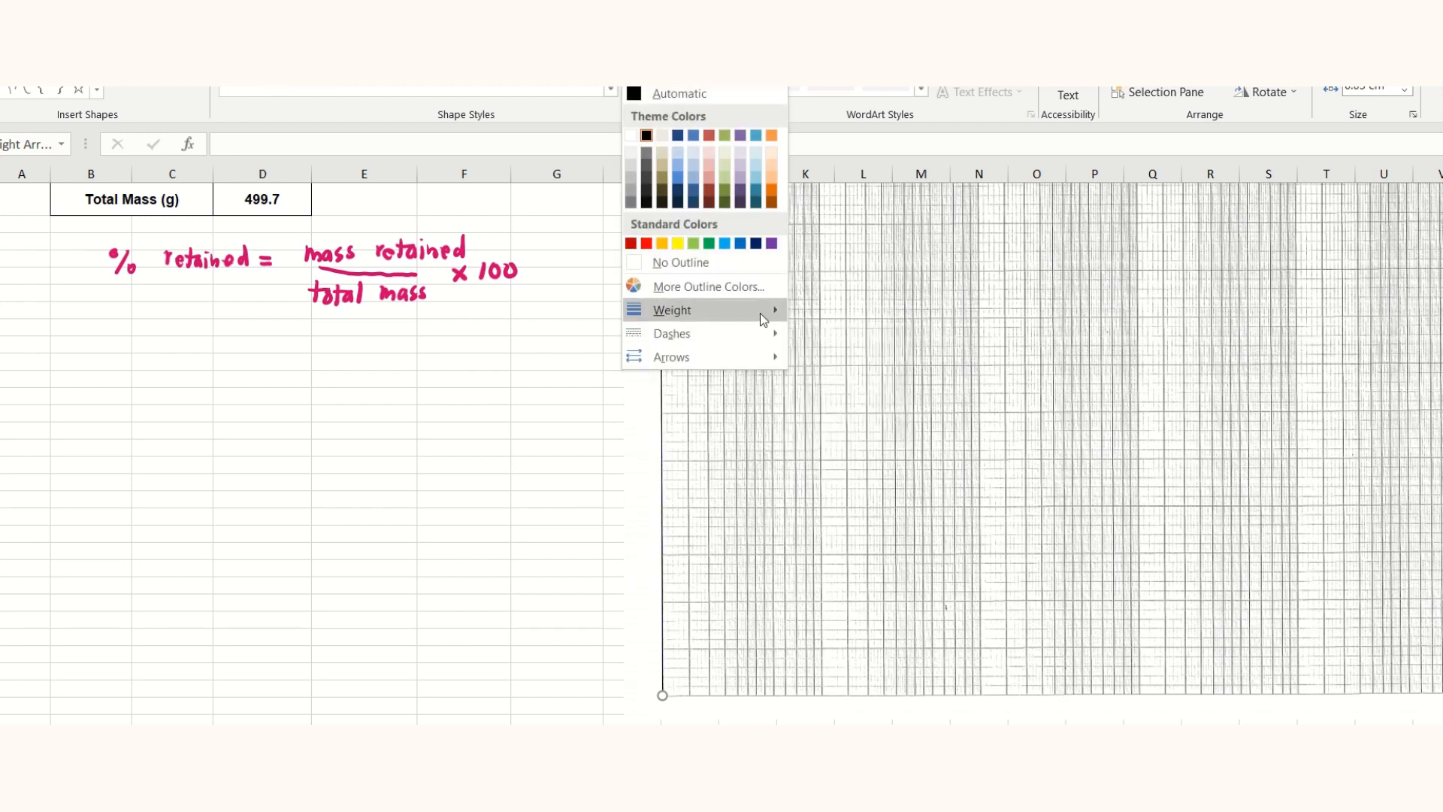
mouse_move(760, 314)
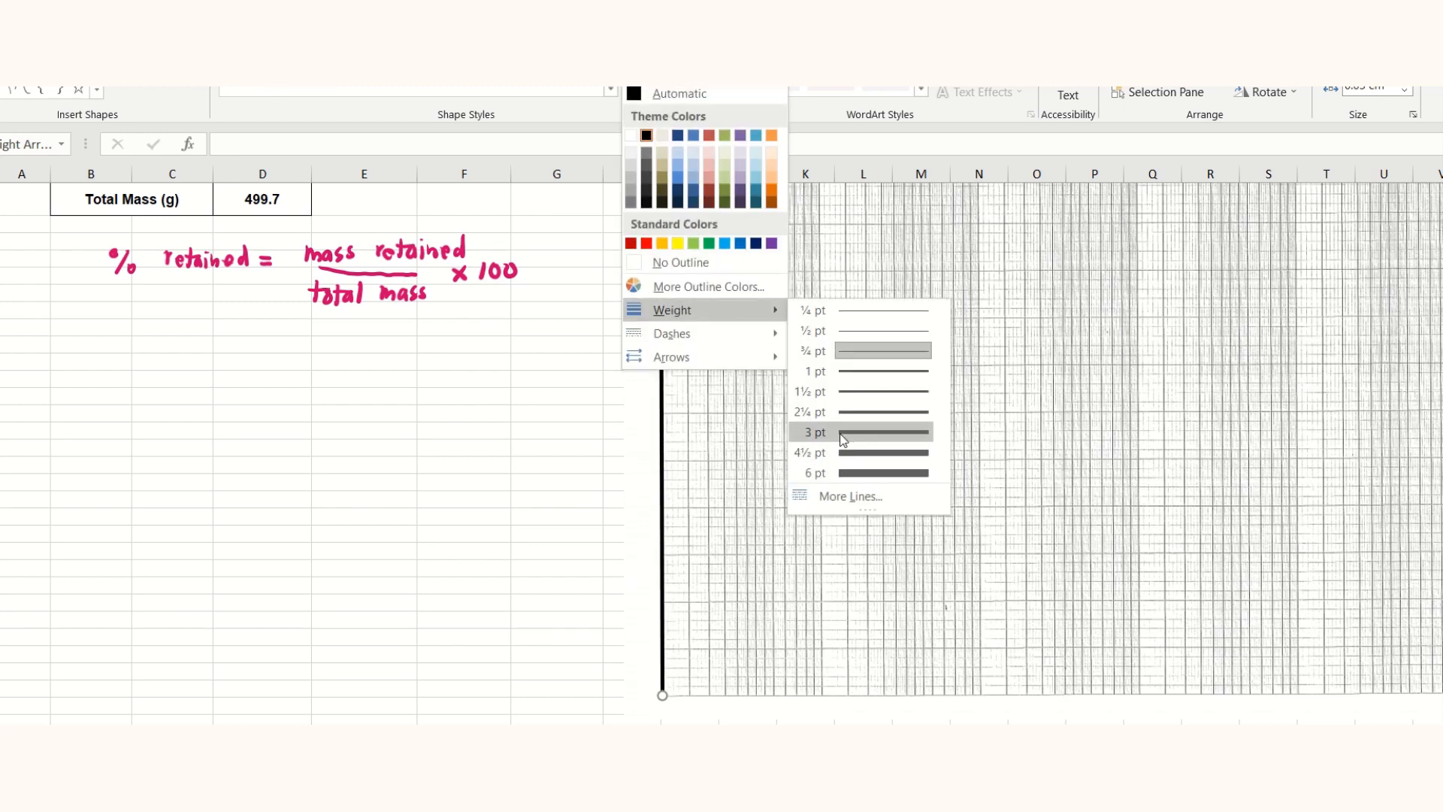
left_click(844, 424)
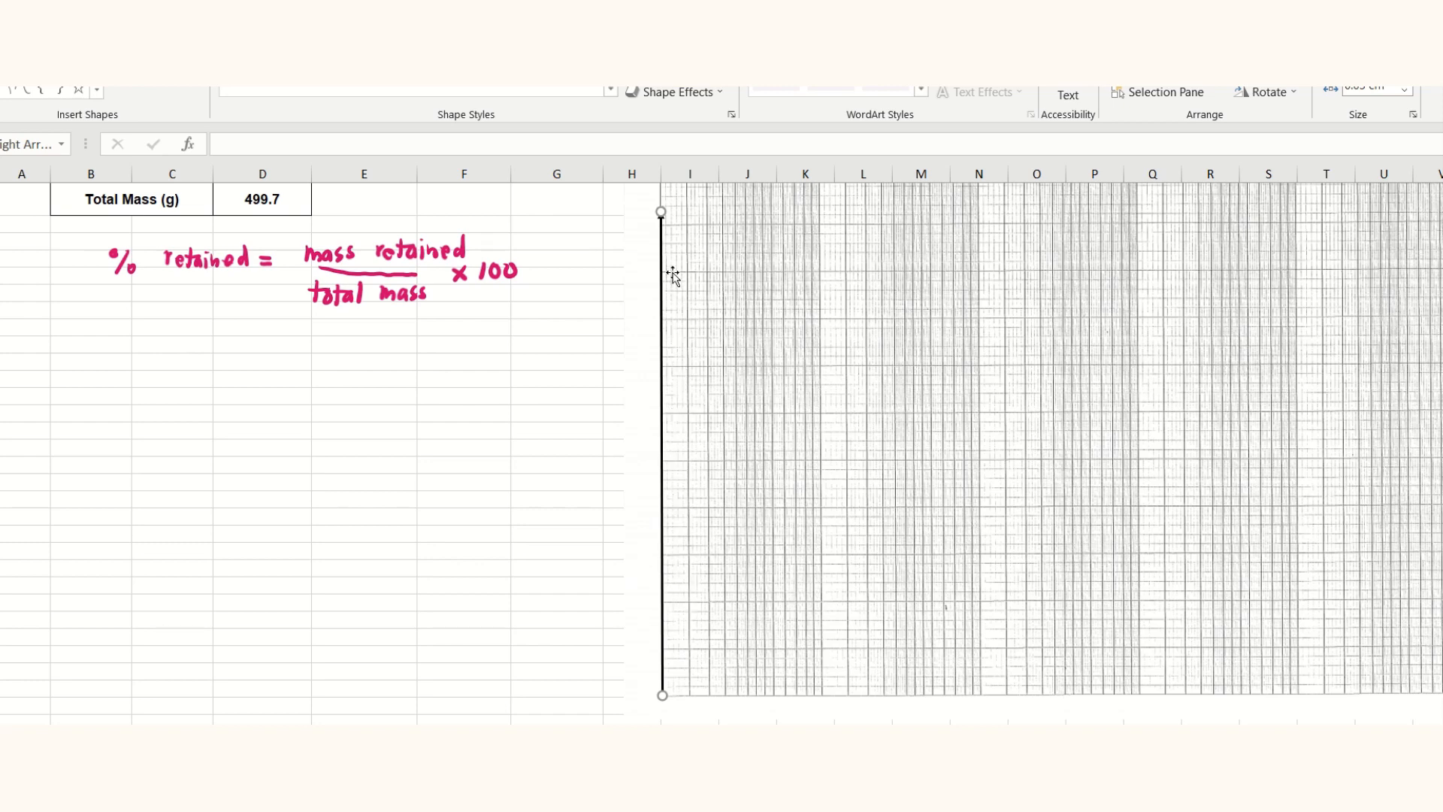
- Move the vertical axis arrow up along the graph's left edge and extend its lower end to a major horizontal grid line
scroll(665, 215, "up", 3)
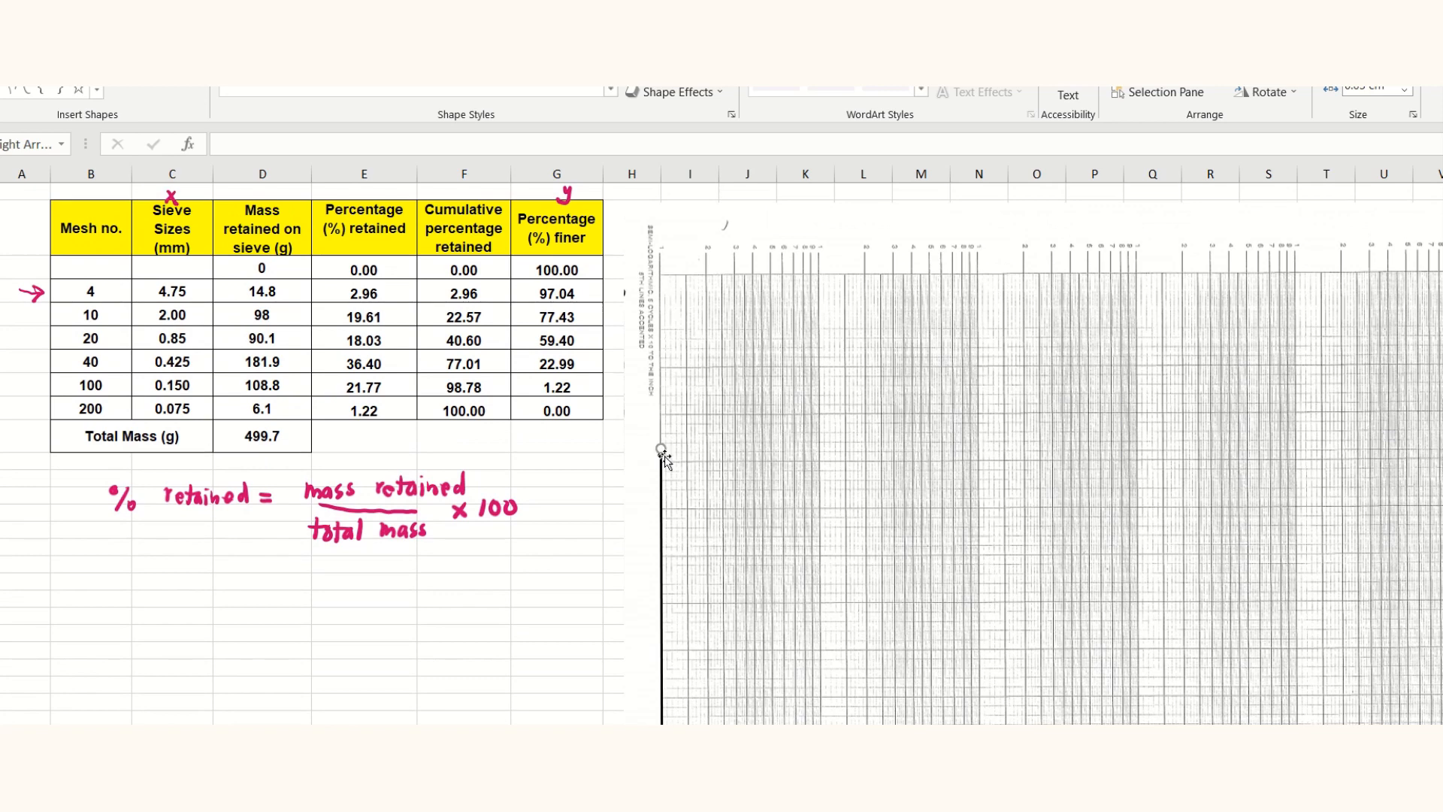
left_click_drag(662, 488, 661, 327)
scroll(744, 430, "down", 2)
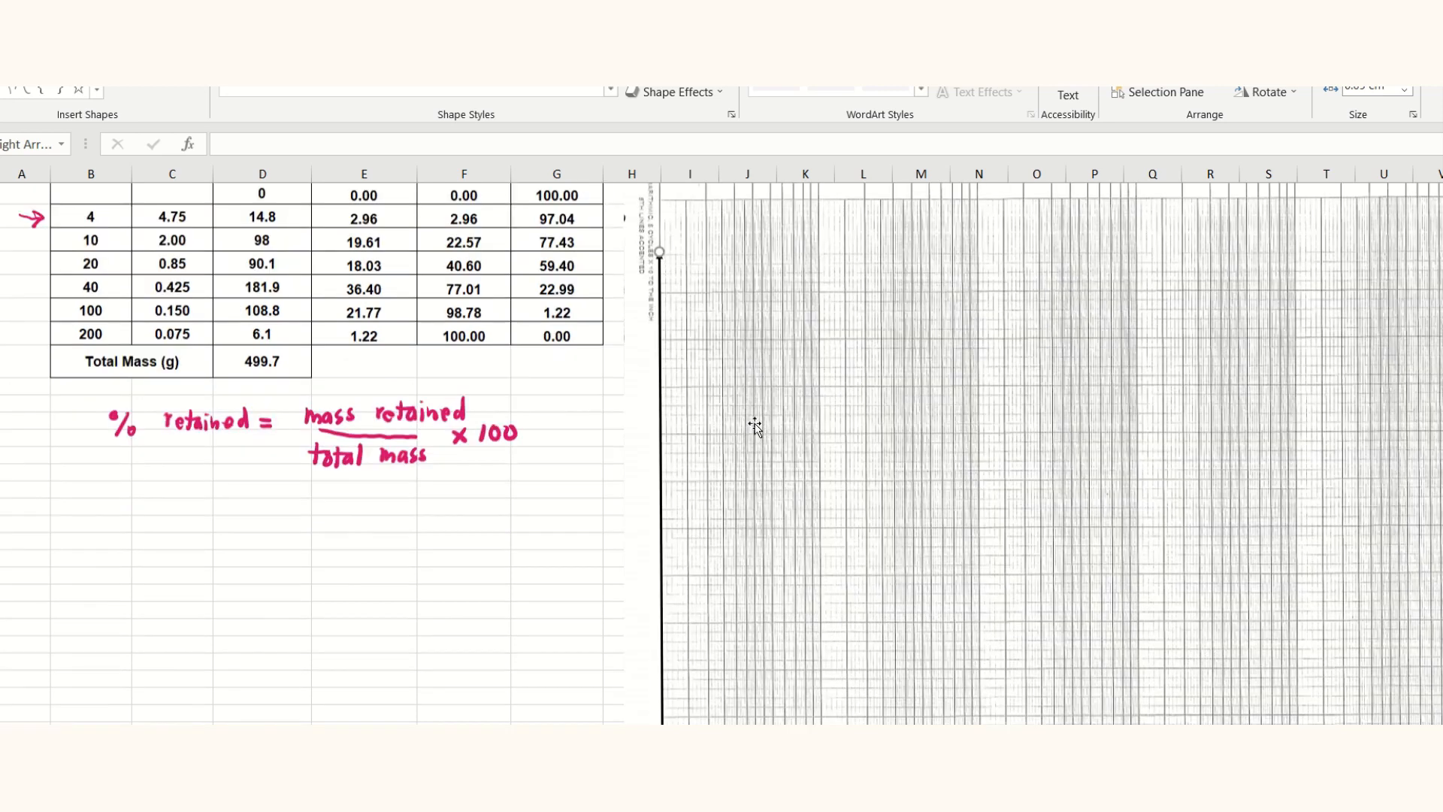
left_click(962, 599)
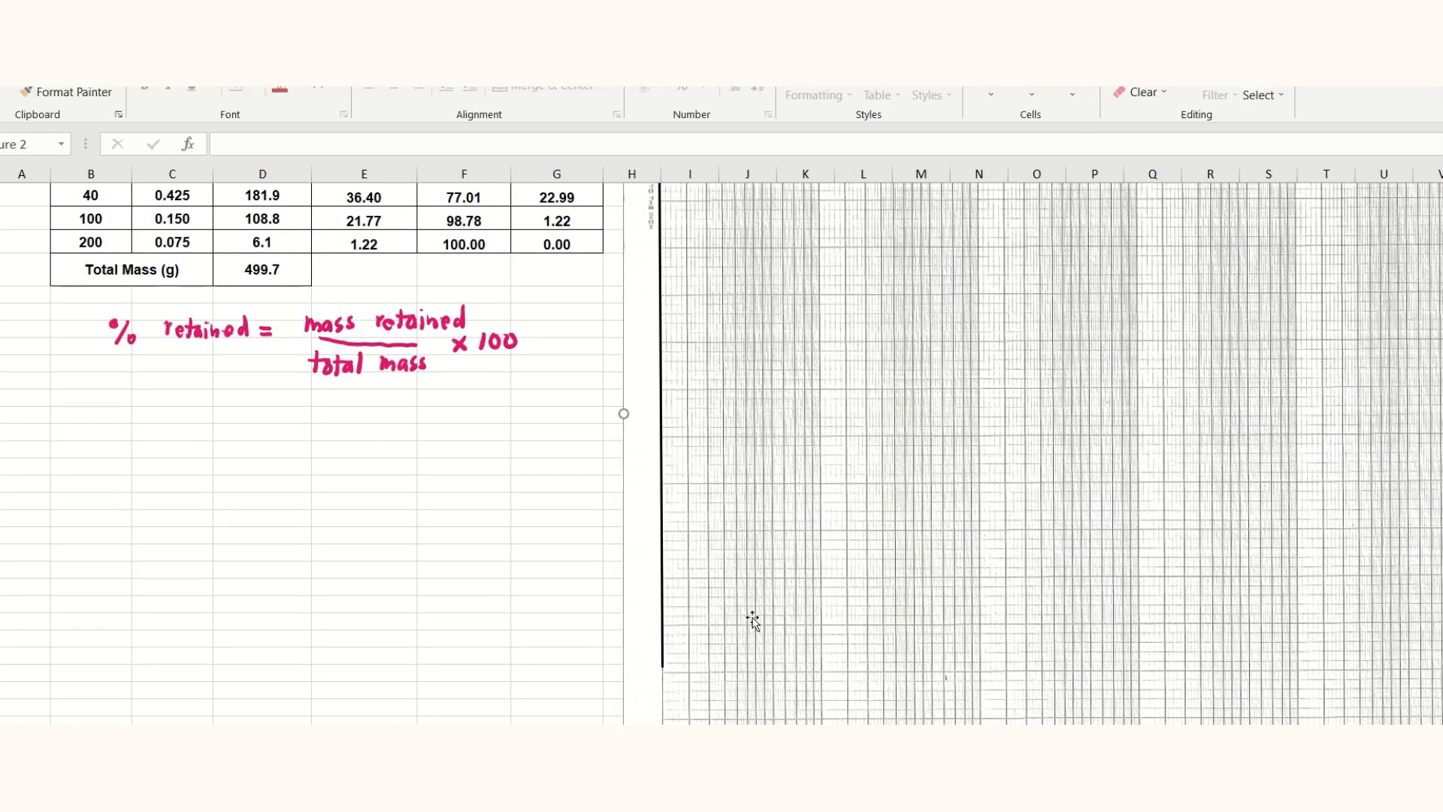
left_click(662, 644)
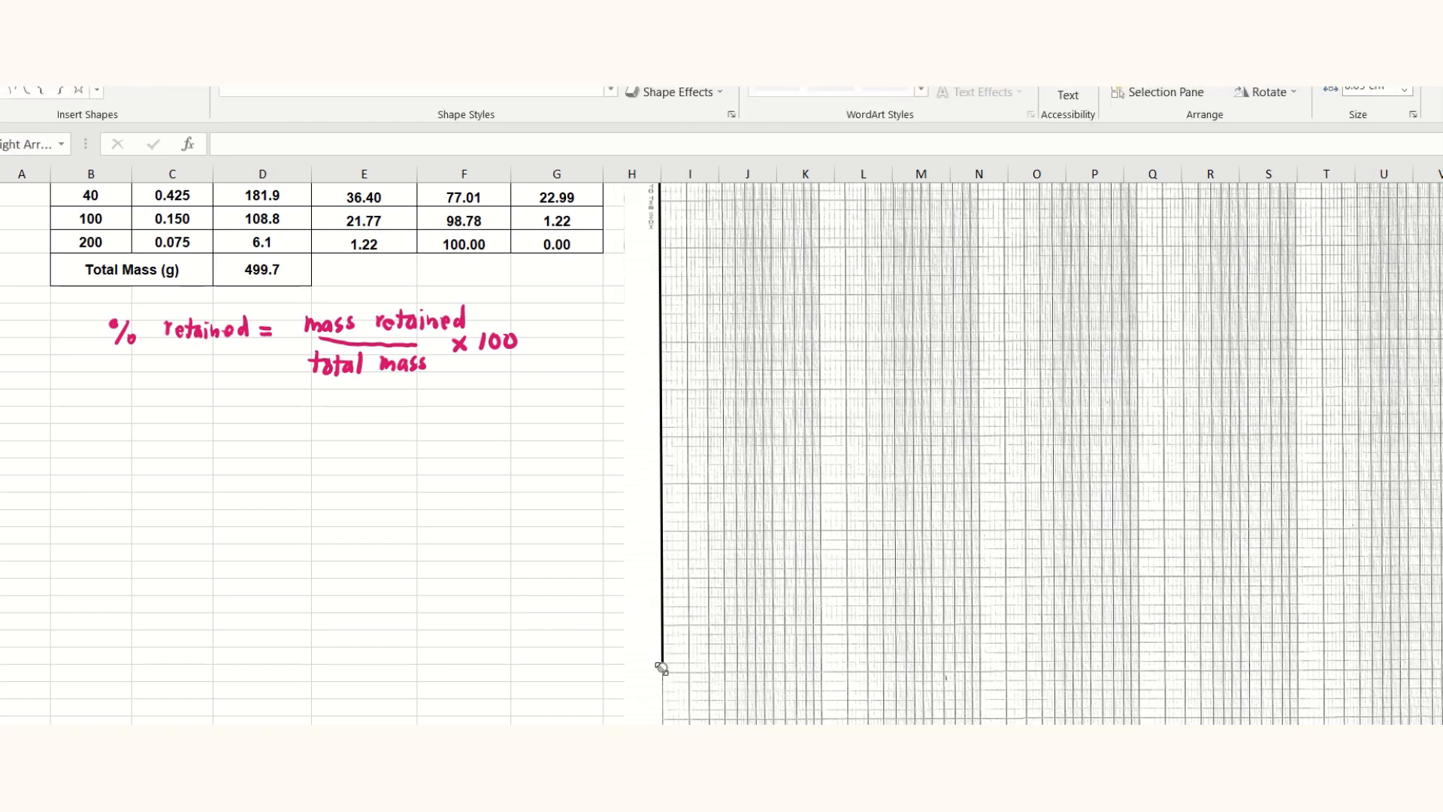
left_click_drag(662, 667, 661, 676)
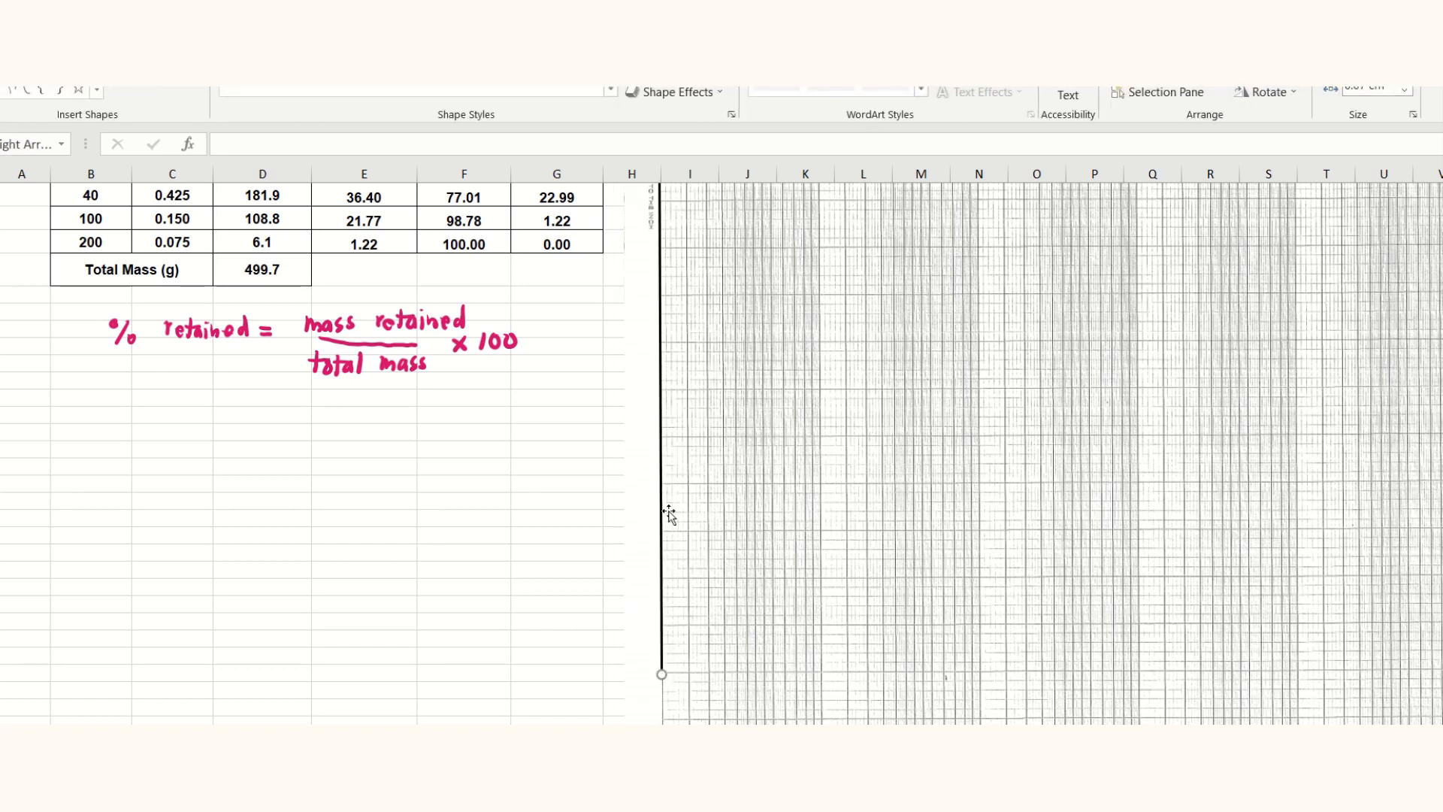
left_click(647, 480)
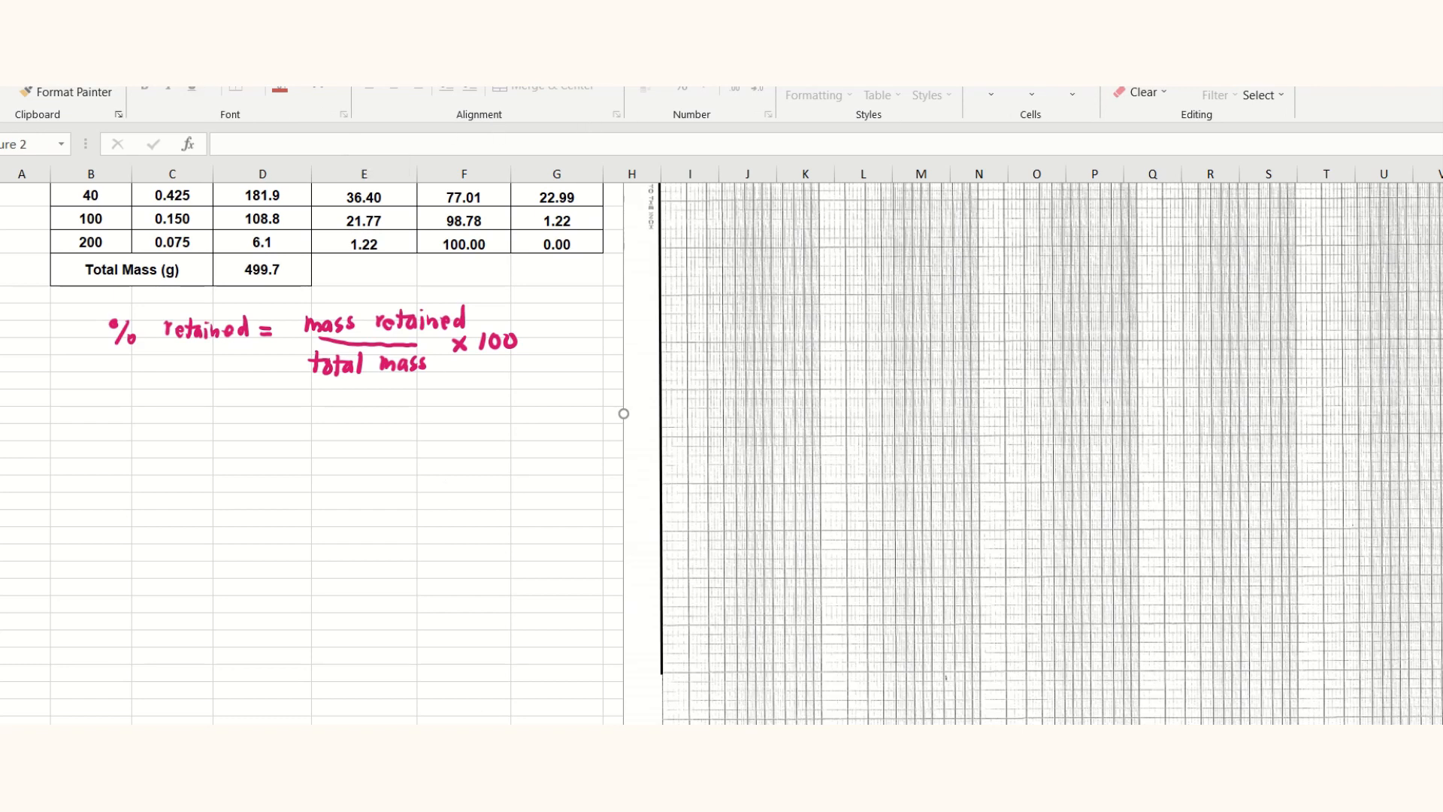
- Draw a horizontal straight arrow from the lower end of the vertical axis rightward across the graph
key("alt+n")
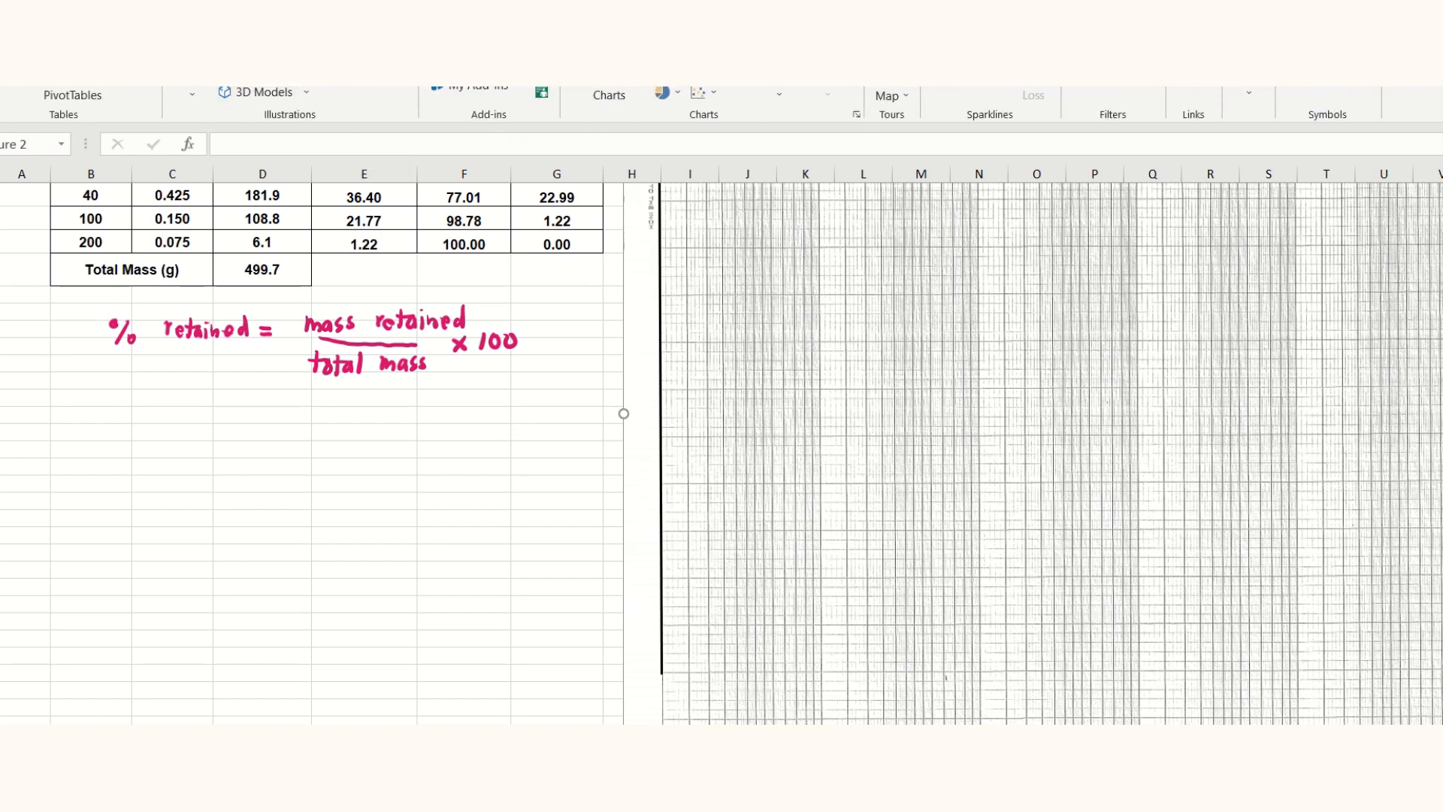
left_click(252, 86)
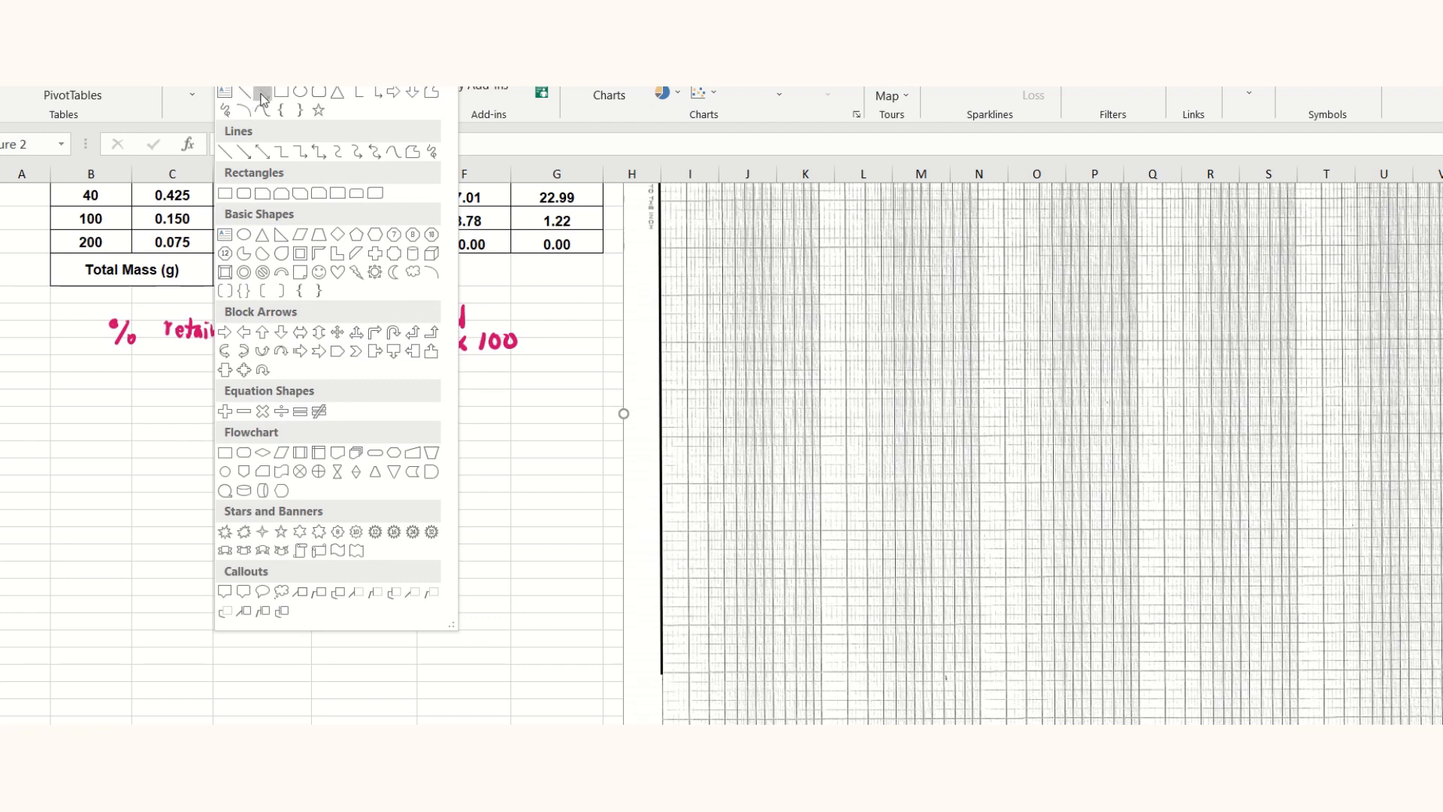
left_click(262, 95)
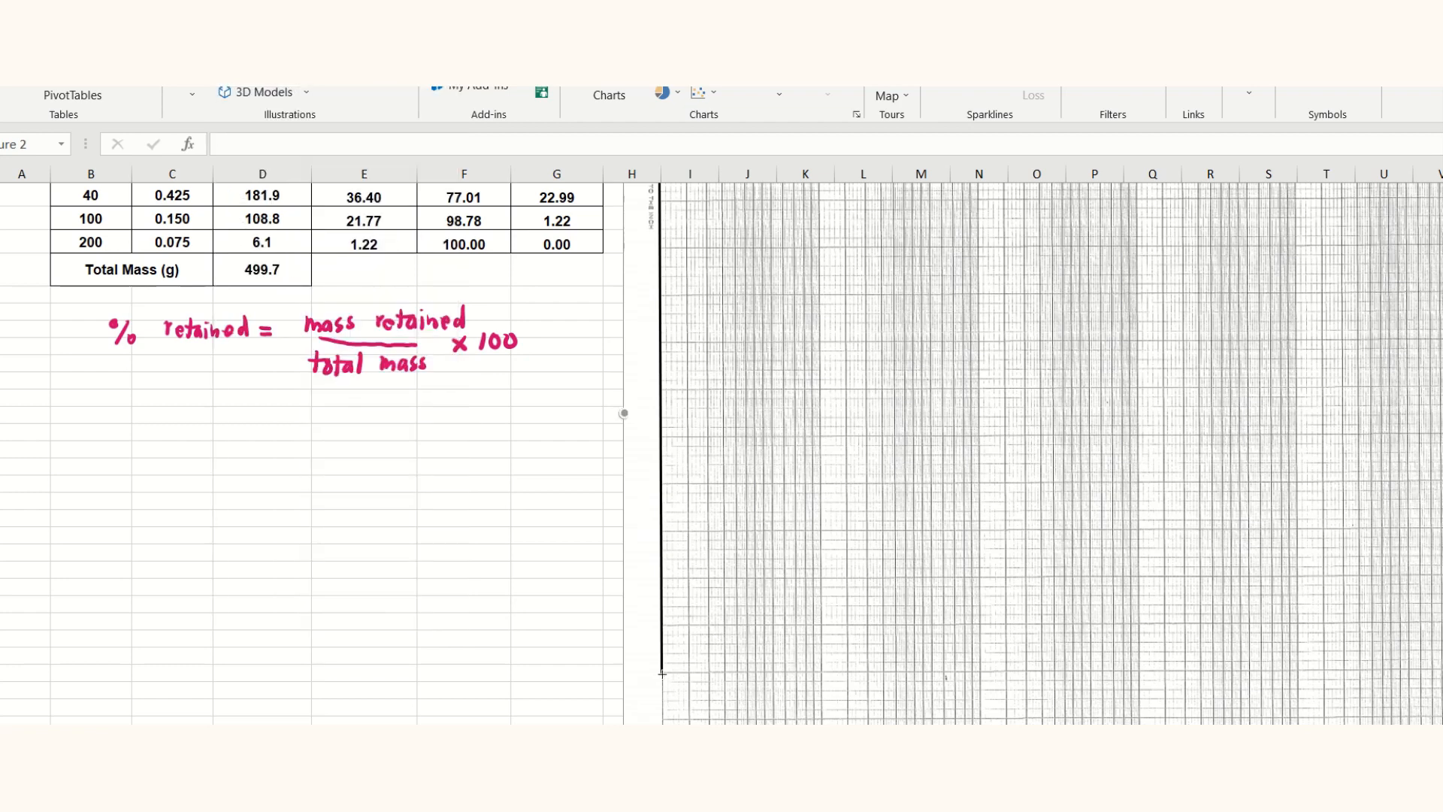
mouse_move(661, 675)
left_mouse_down()
mouse_move(1346, 692)
mouse_move(1407, 669)
left_mouse_up()
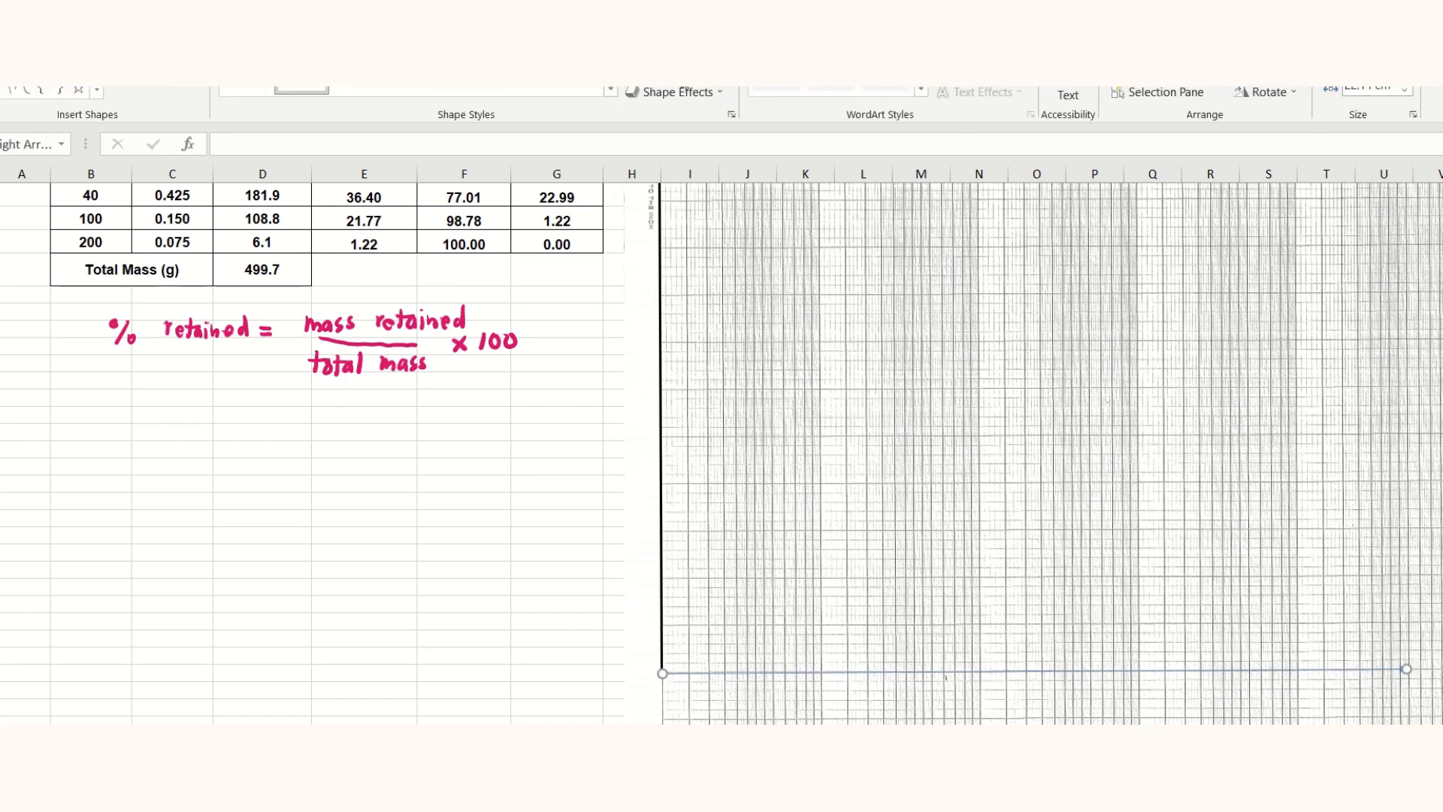
- Format the horizontal axis arrow with a black outline and a 2¼ pt line weight
left_click(661, 75)
left_click(646, 135)
left_click(662, 75)
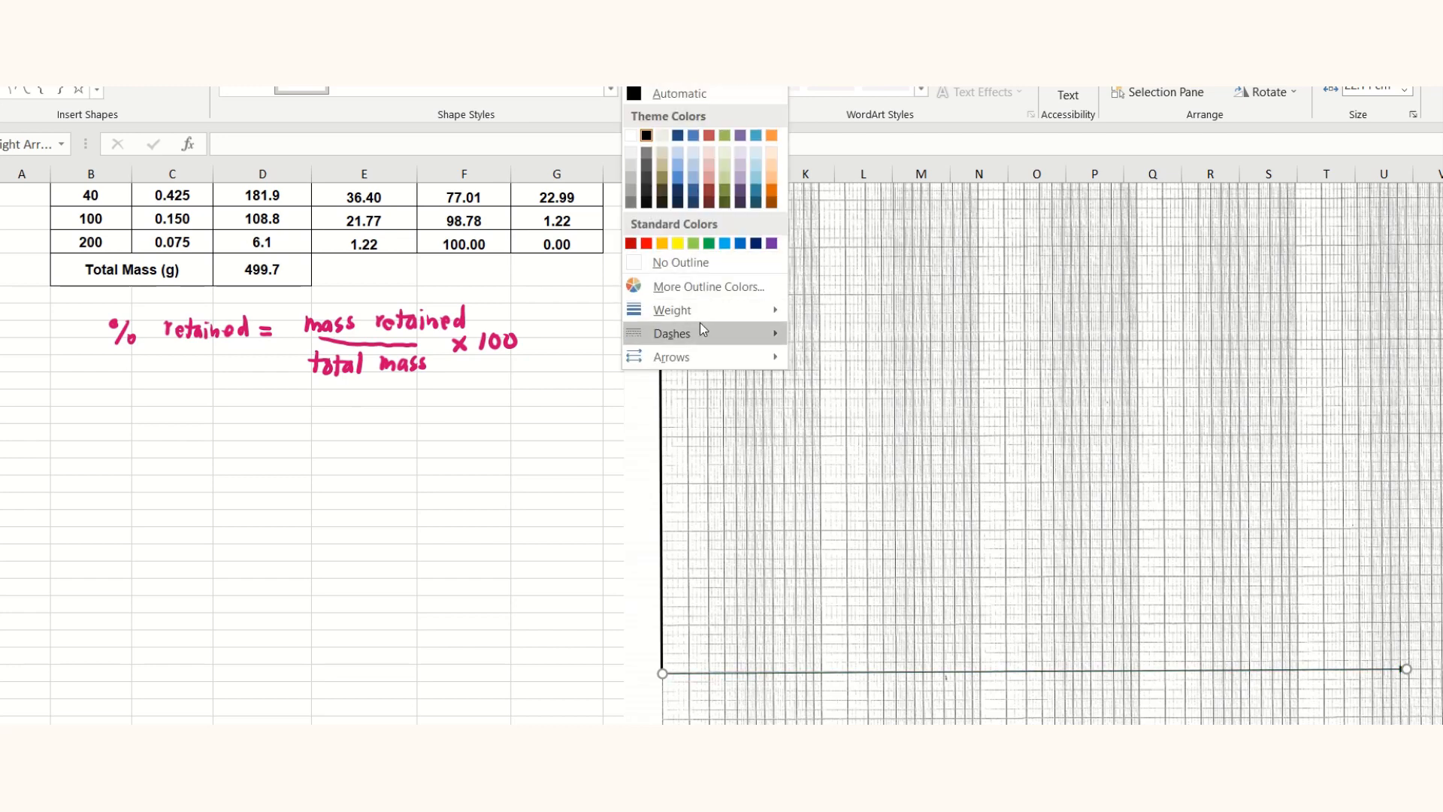
mouse_move(740, 310)
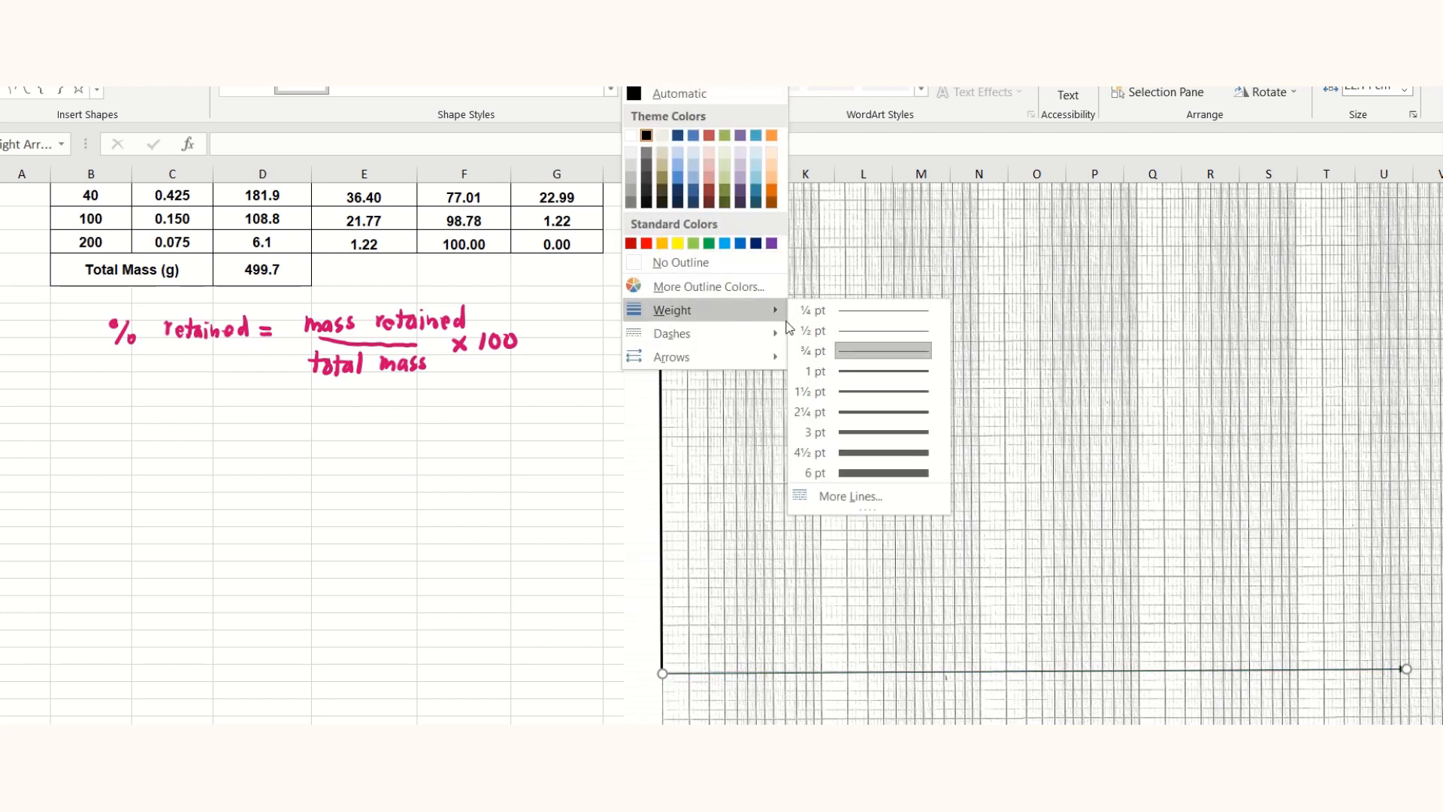
left_click(855, 412)
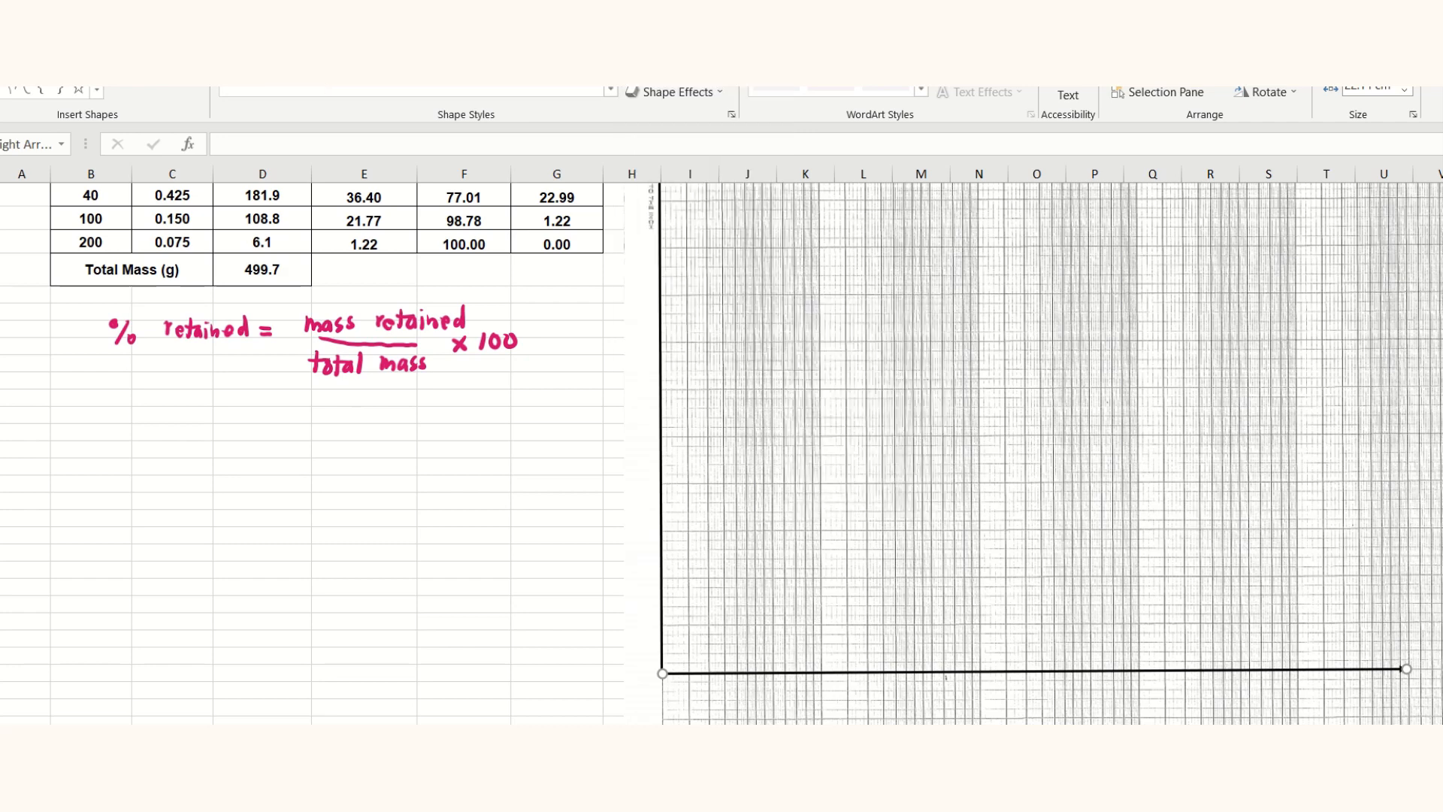
- Extend the tip of the horizontal axis arrow to the right edge of the graph grid
left_click_drag(1316, 733, 1324, 733)
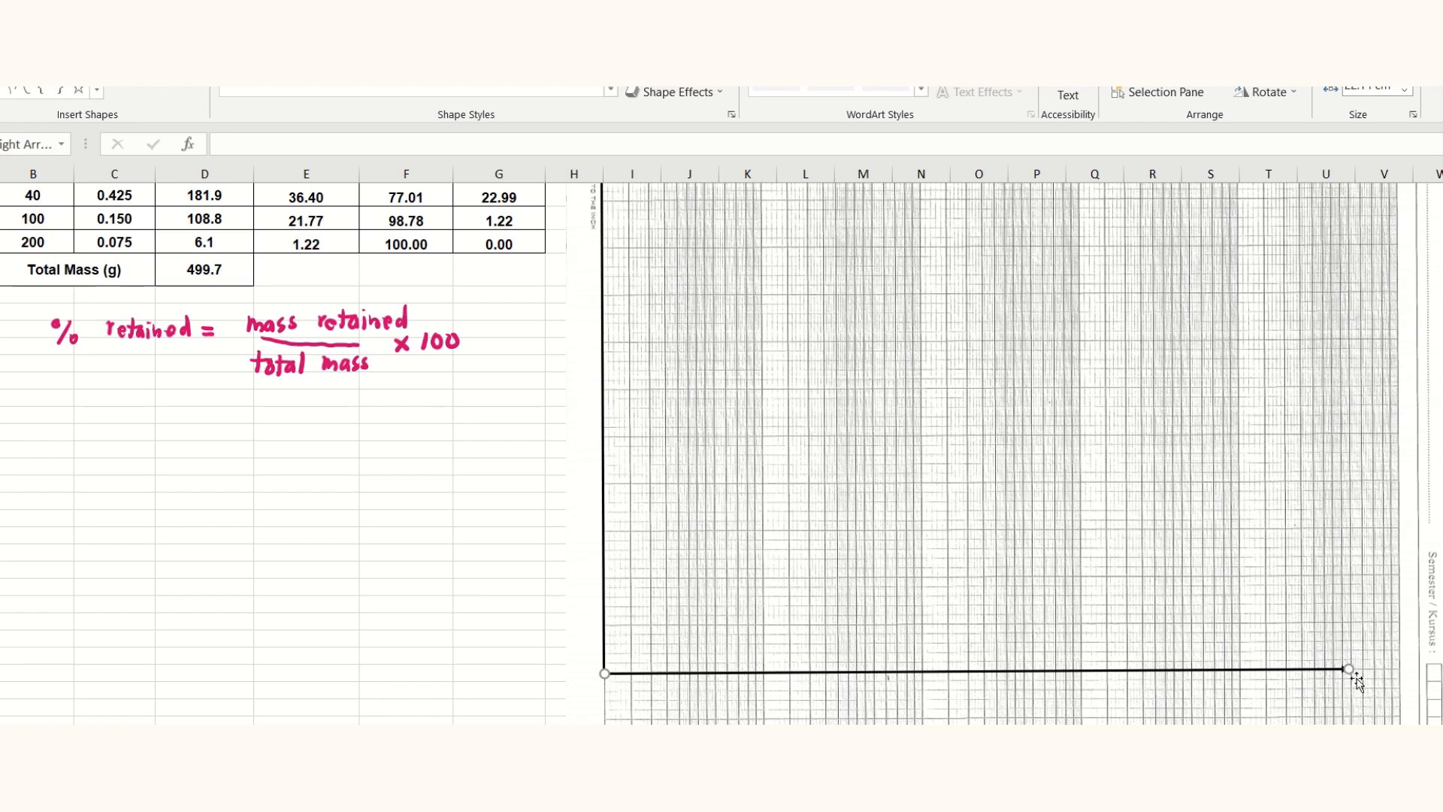
left_click_drag(1349, 668, 1400, 669)
left_click(1411, 481)
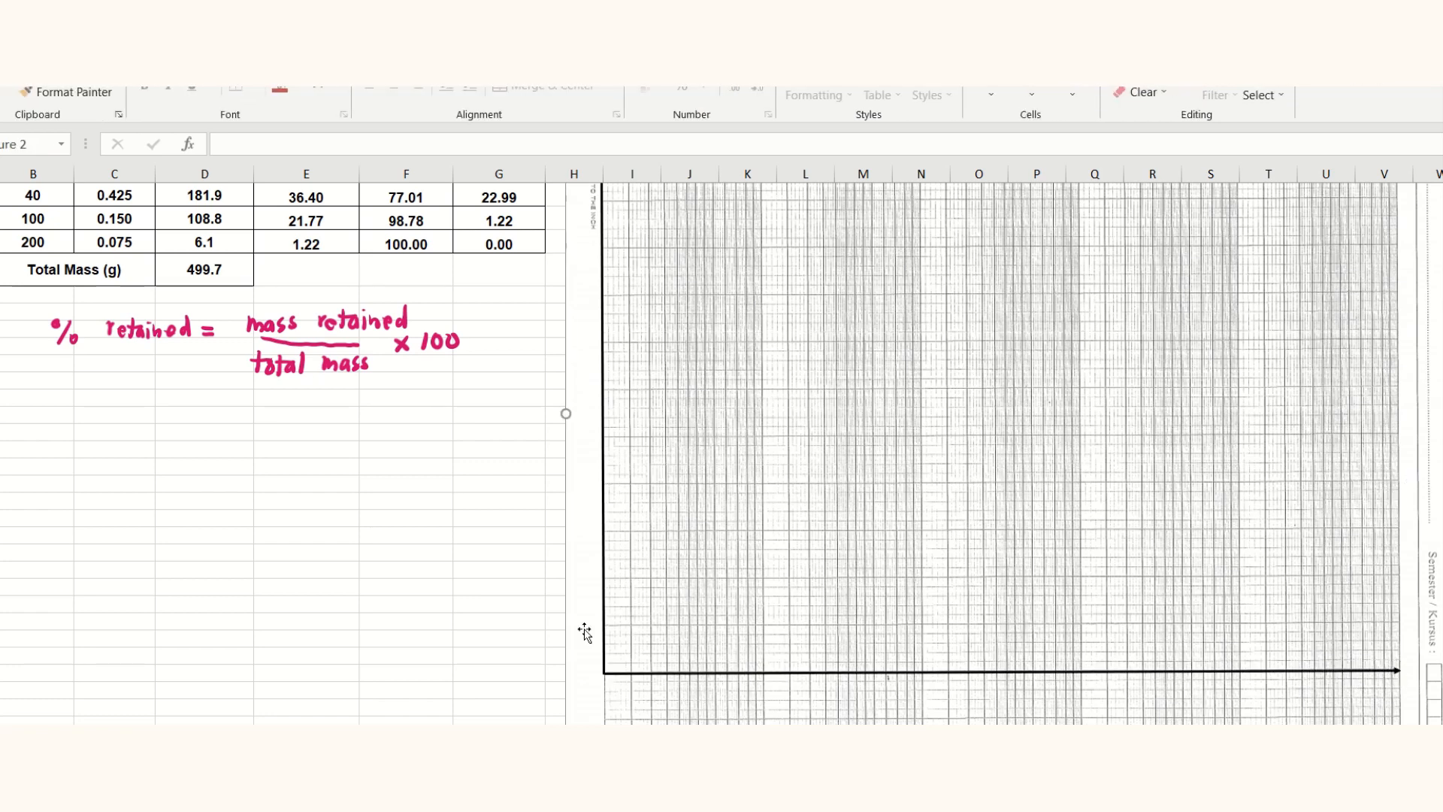
- Handwrite "% finer" with the black pen above the tip of the vertical axis
scroll(607, 368, "up", 2)
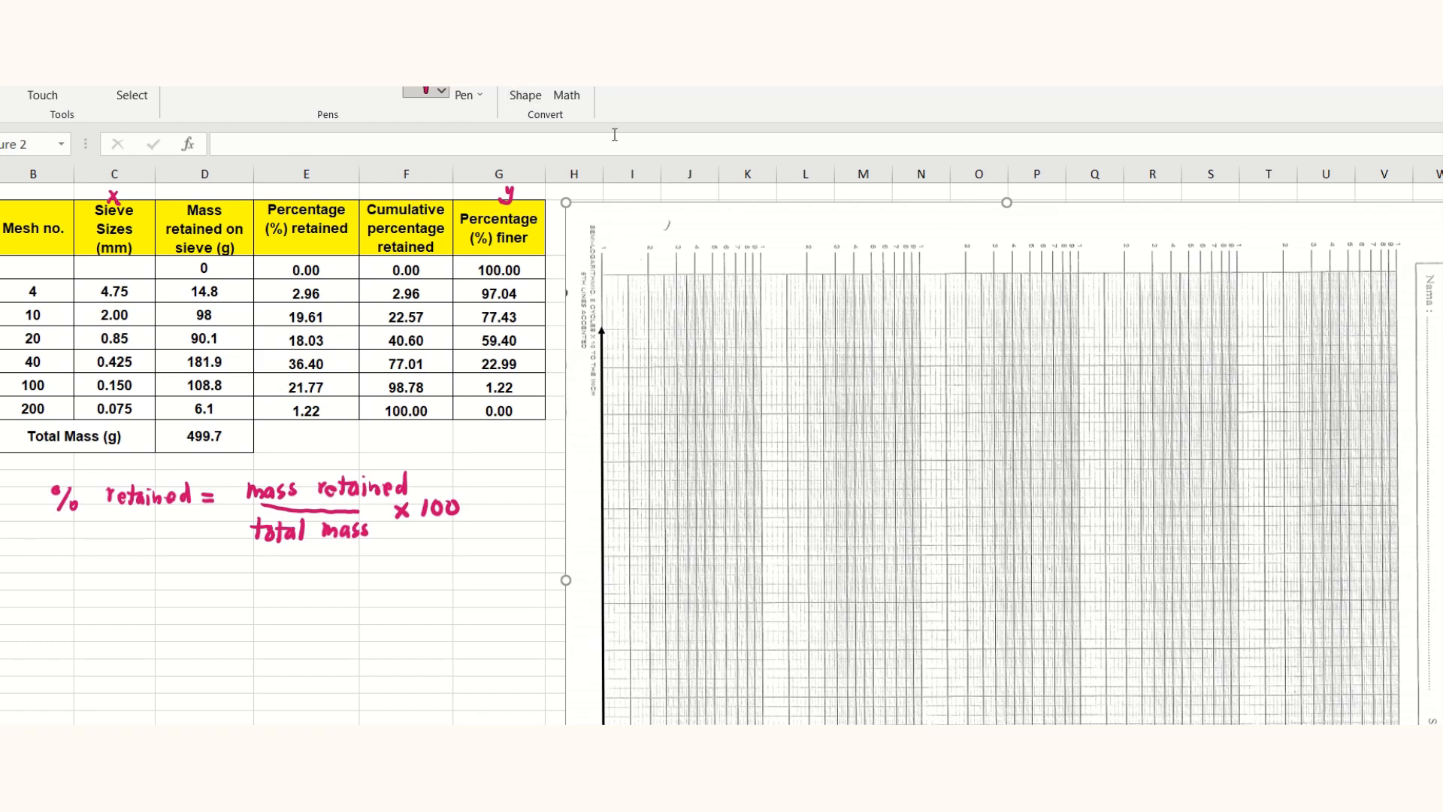
left_click(191, 91)
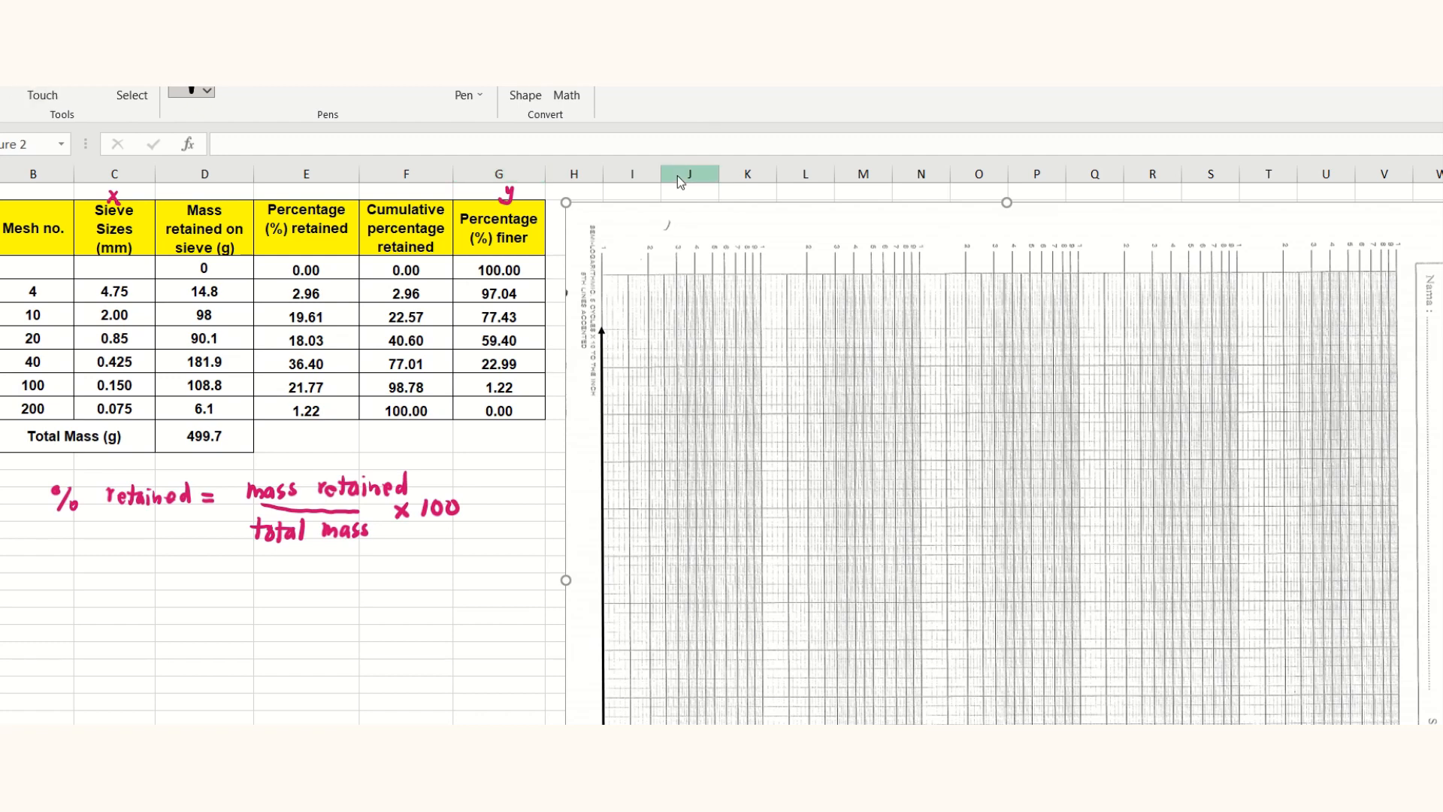
left_click_drag(598, 302, 598, 302)
mouse_move(605, 298)
left_mouse_down()
mouse_move(590, 323)
mouse_move(665, 312)
left_mouse_up()
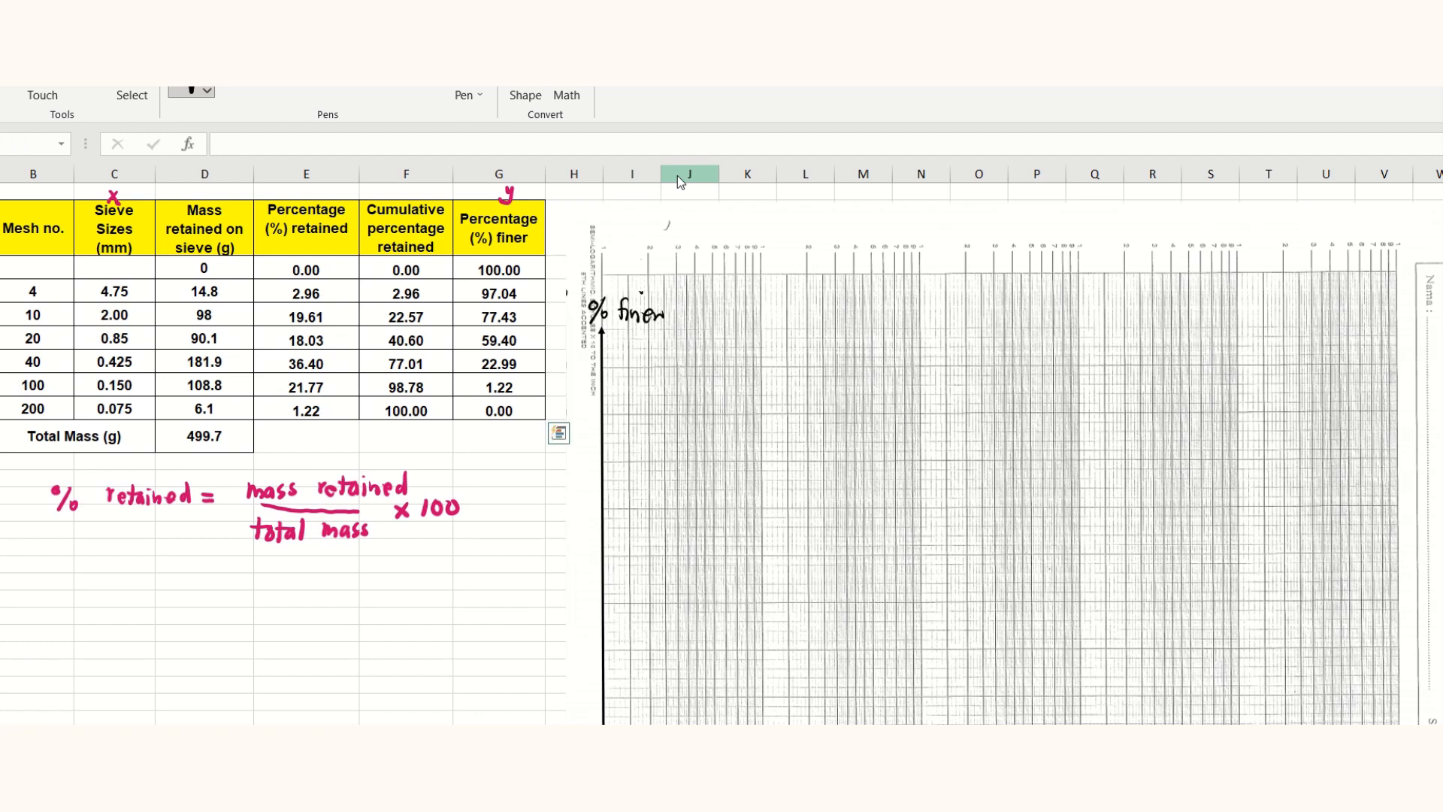
- Handwrite "Sieve size (mm)" in black around the tip of the horizontal axis
scroll(697, 364, "down", 4)
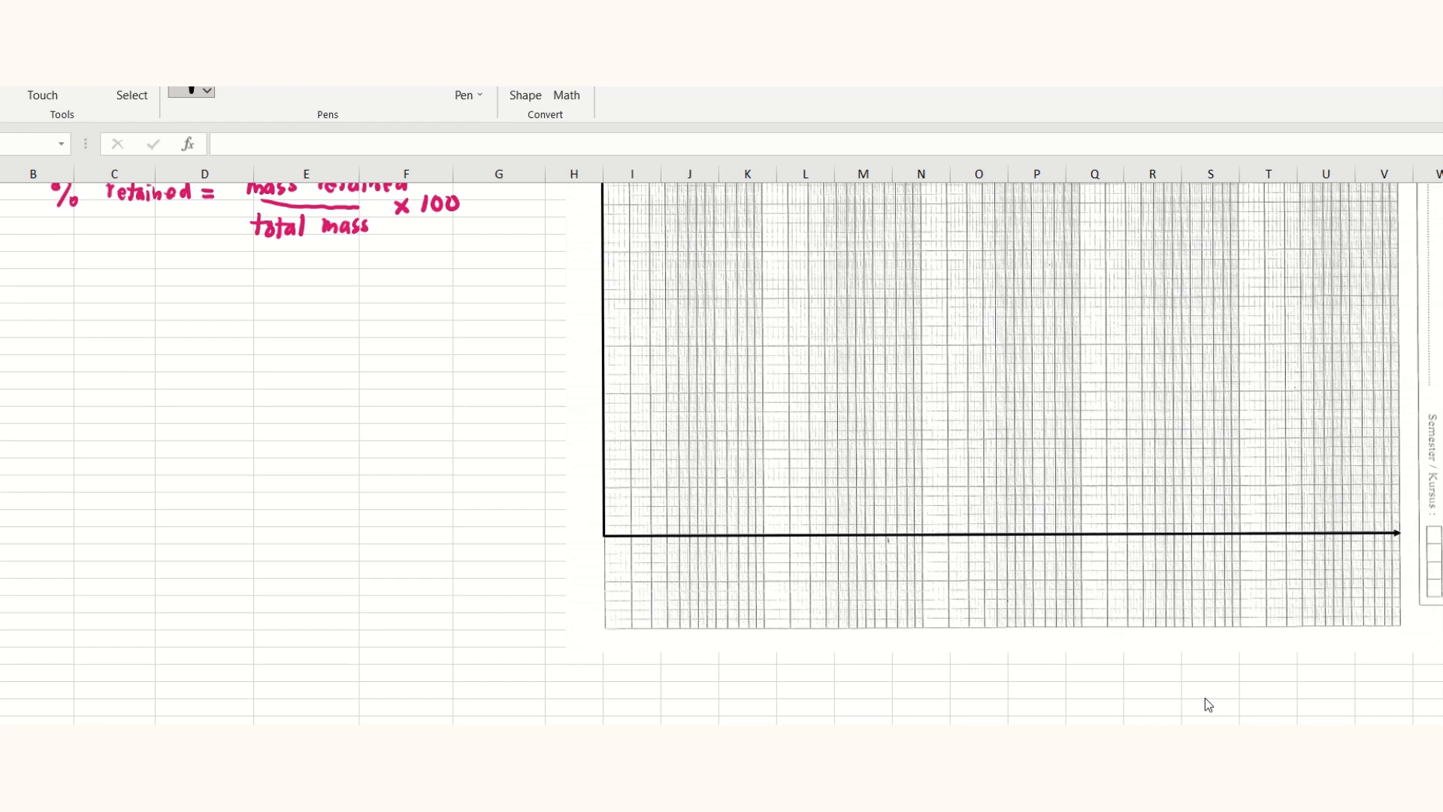
left_click(1379, 501)
left_click_drag(1378, 506, 1392, 514)
left_click_drag(1392, 505, 1412, 515)
left_click_drag(1404, 547, 1417, 552)
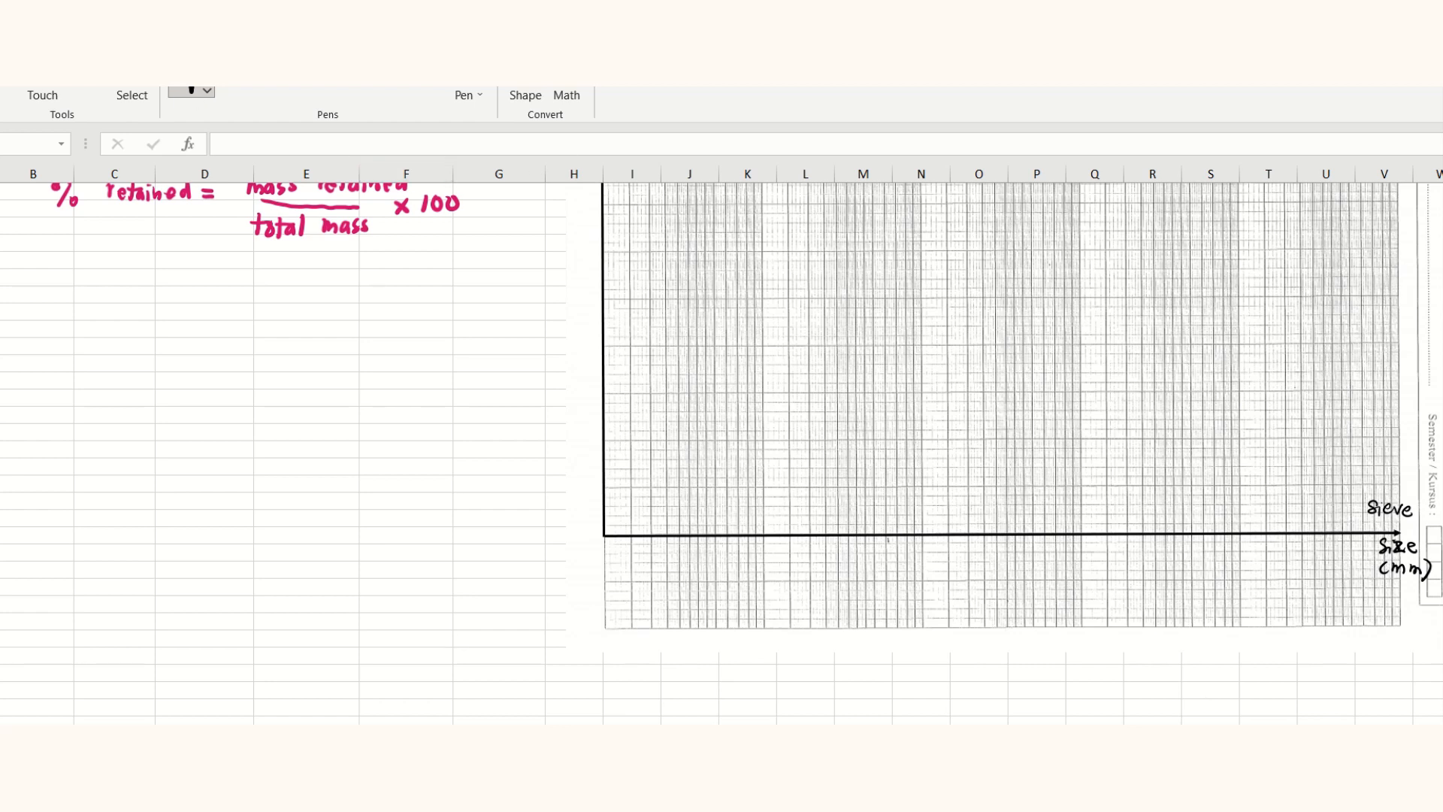
- Draw a short vertical tick across the horizontal axis at the end of the first log cycle and thicken its line
key("alt+n")
left_click(248, 52)
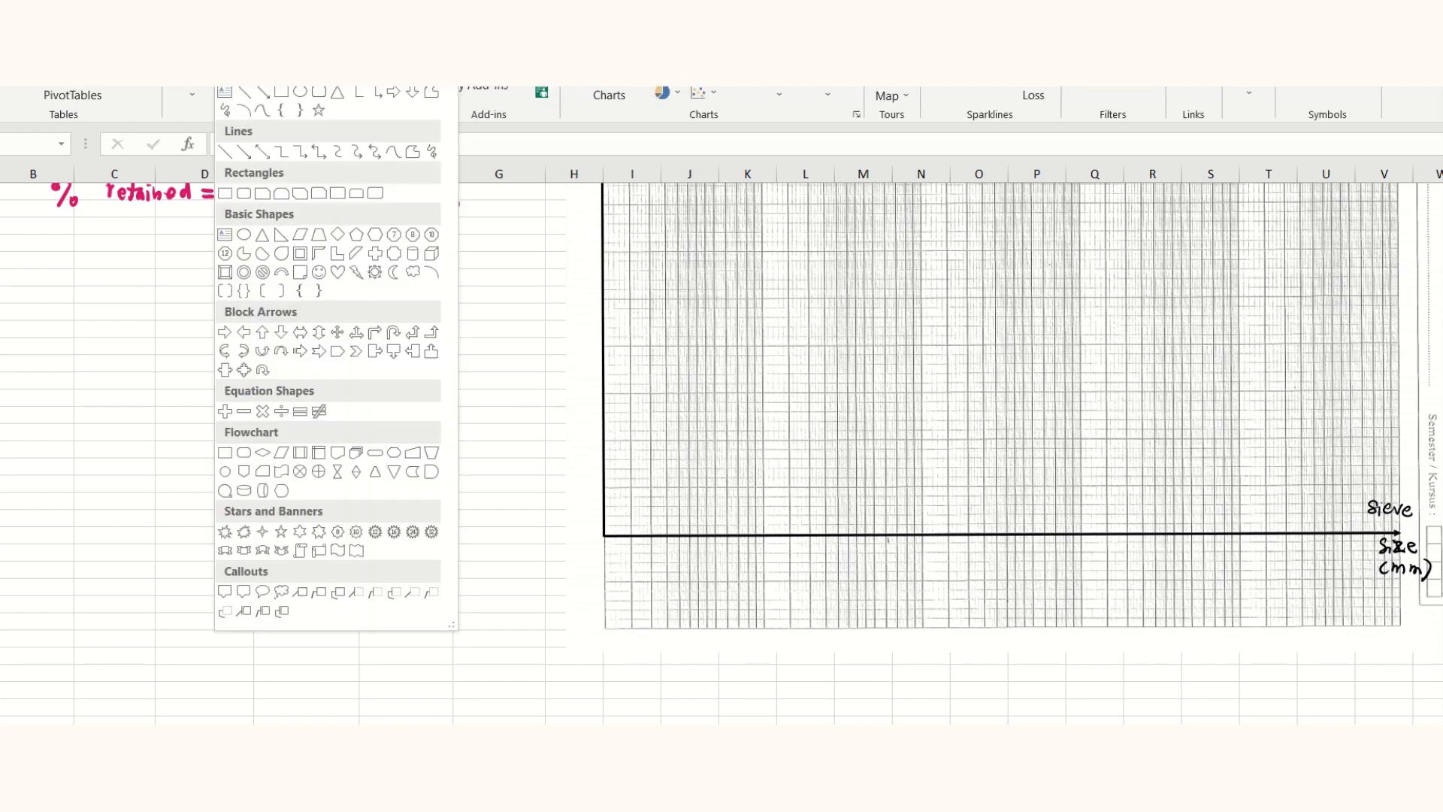
left_click(245, 93)
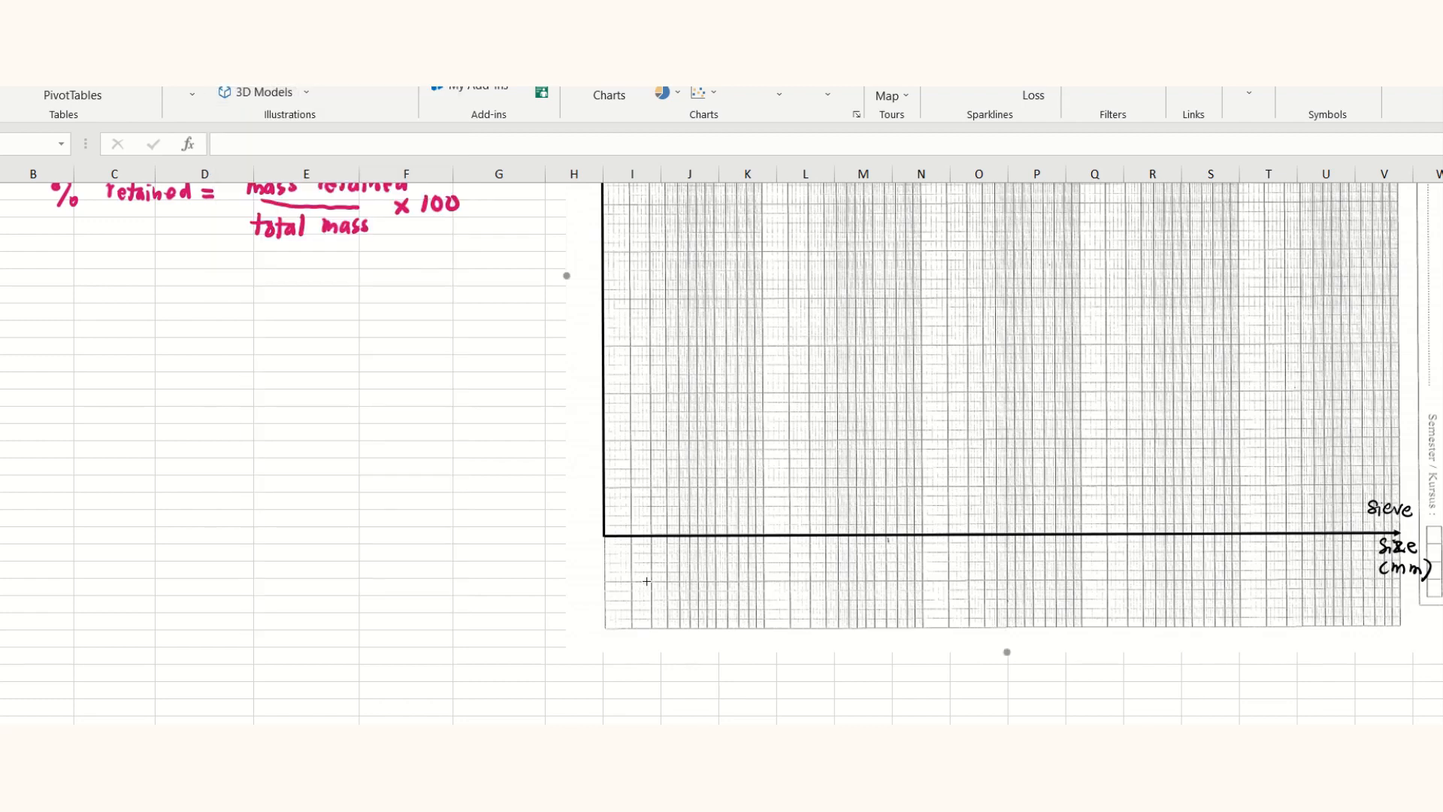
scroll(735, 525, "up", 4)
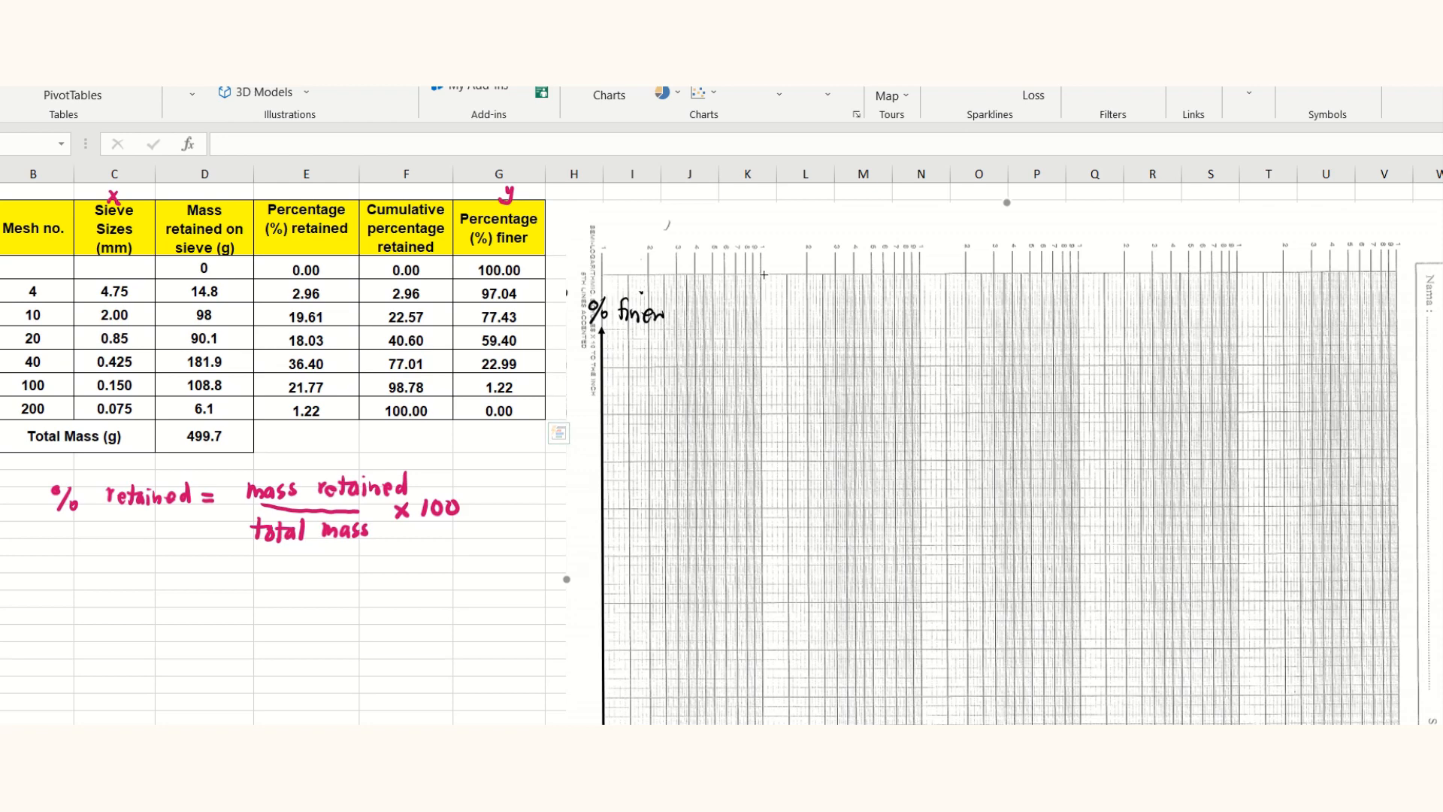
scroll(770, 469, "down", 4)
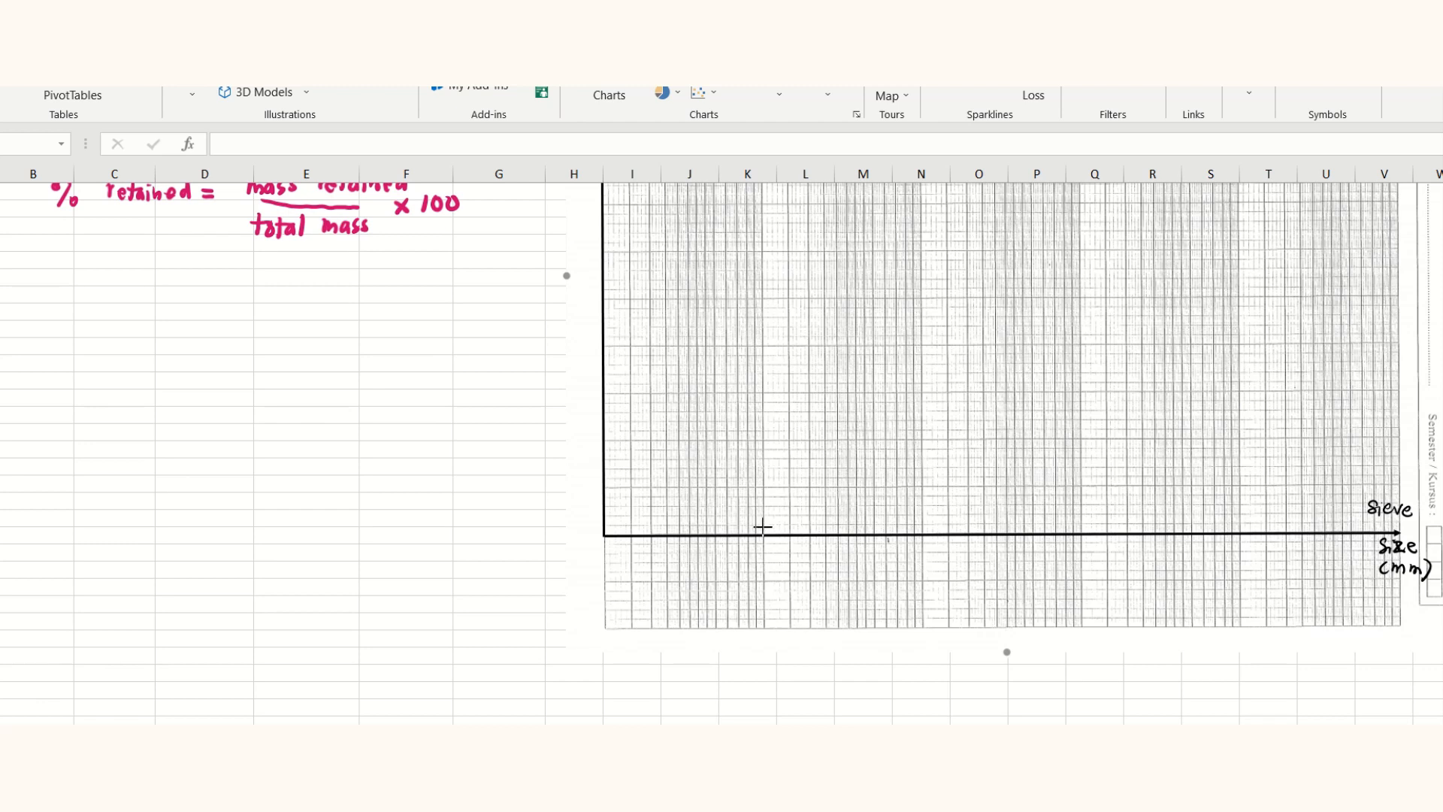
left_click_drag(764, 541, 764, 527)
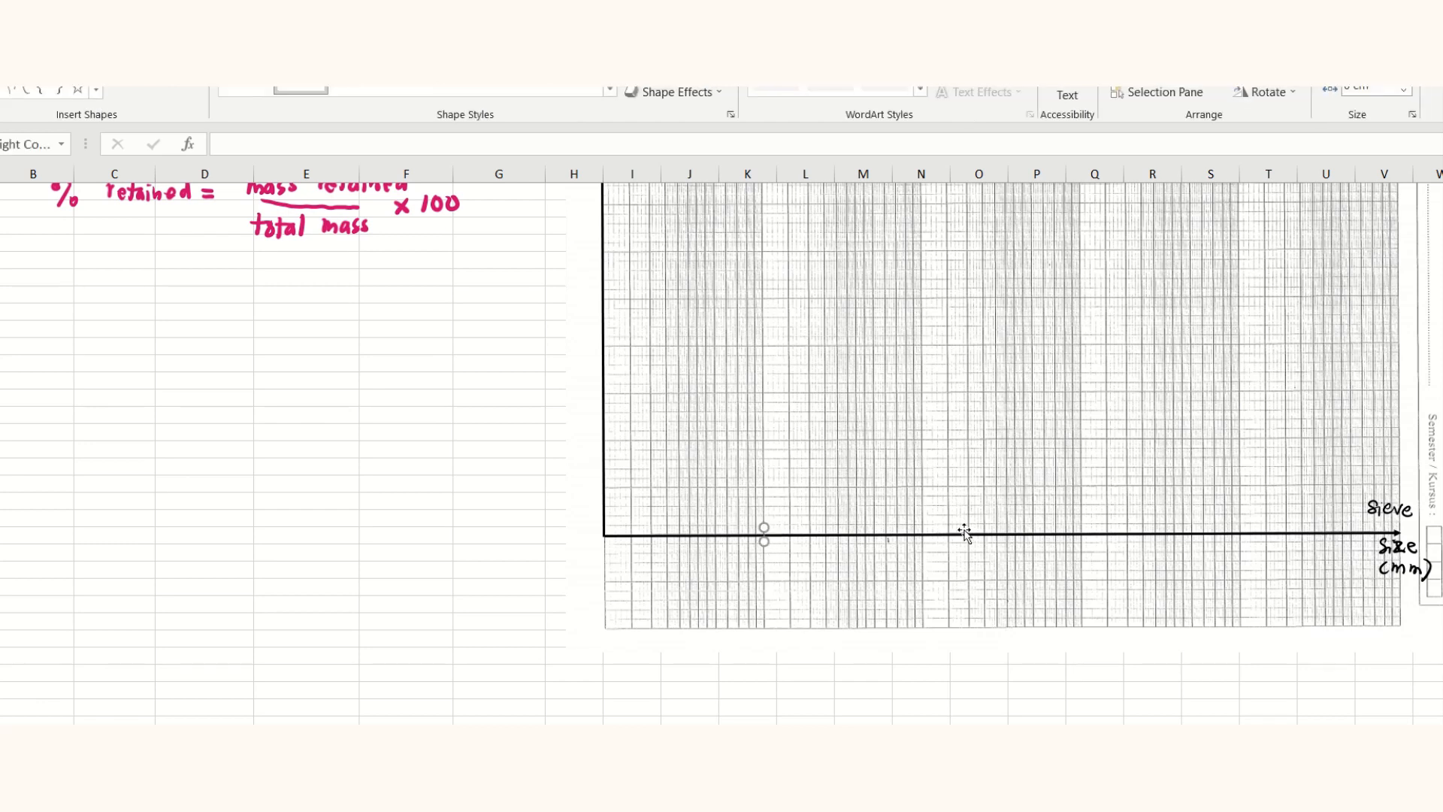
left_click(662, 75)
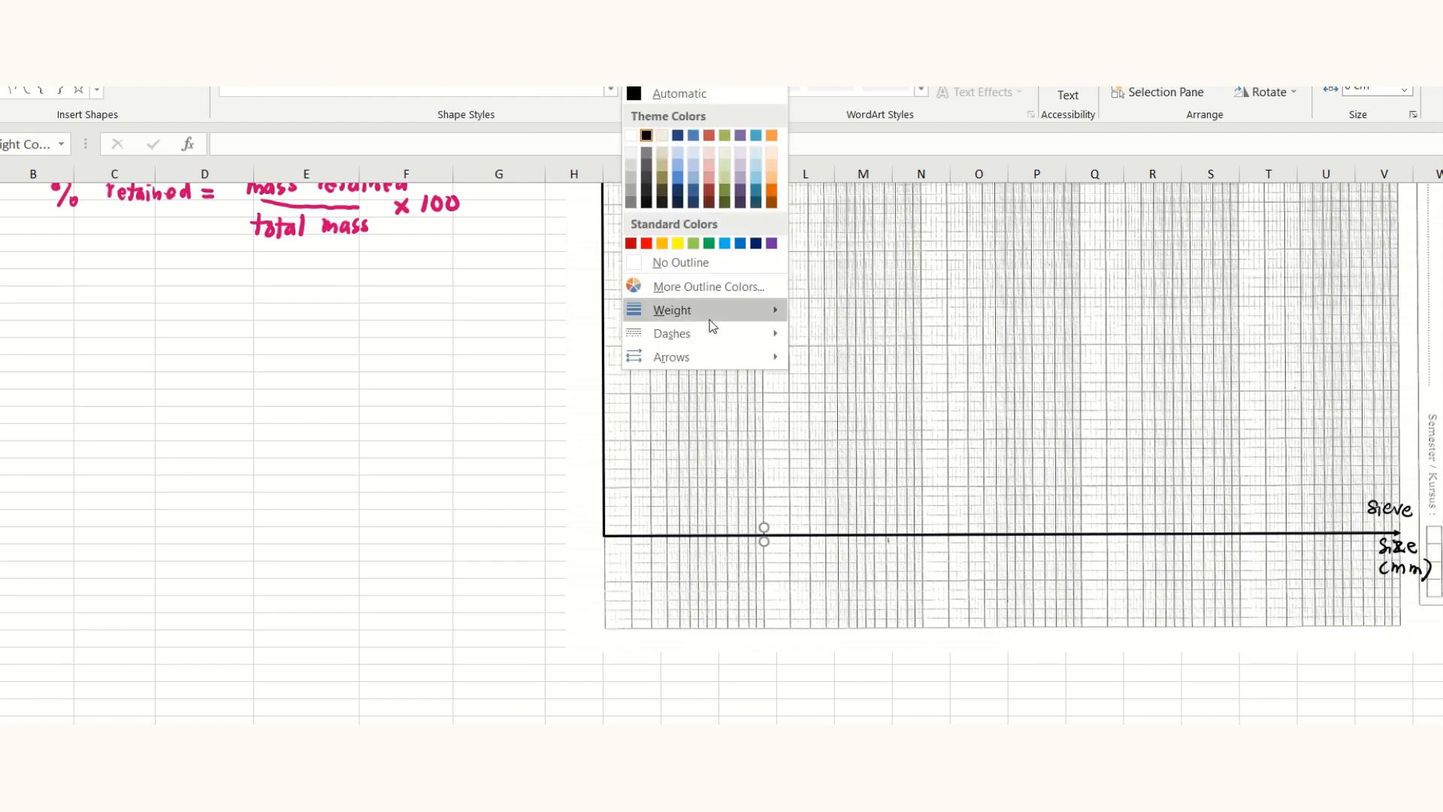
mouse_move(695, 319)
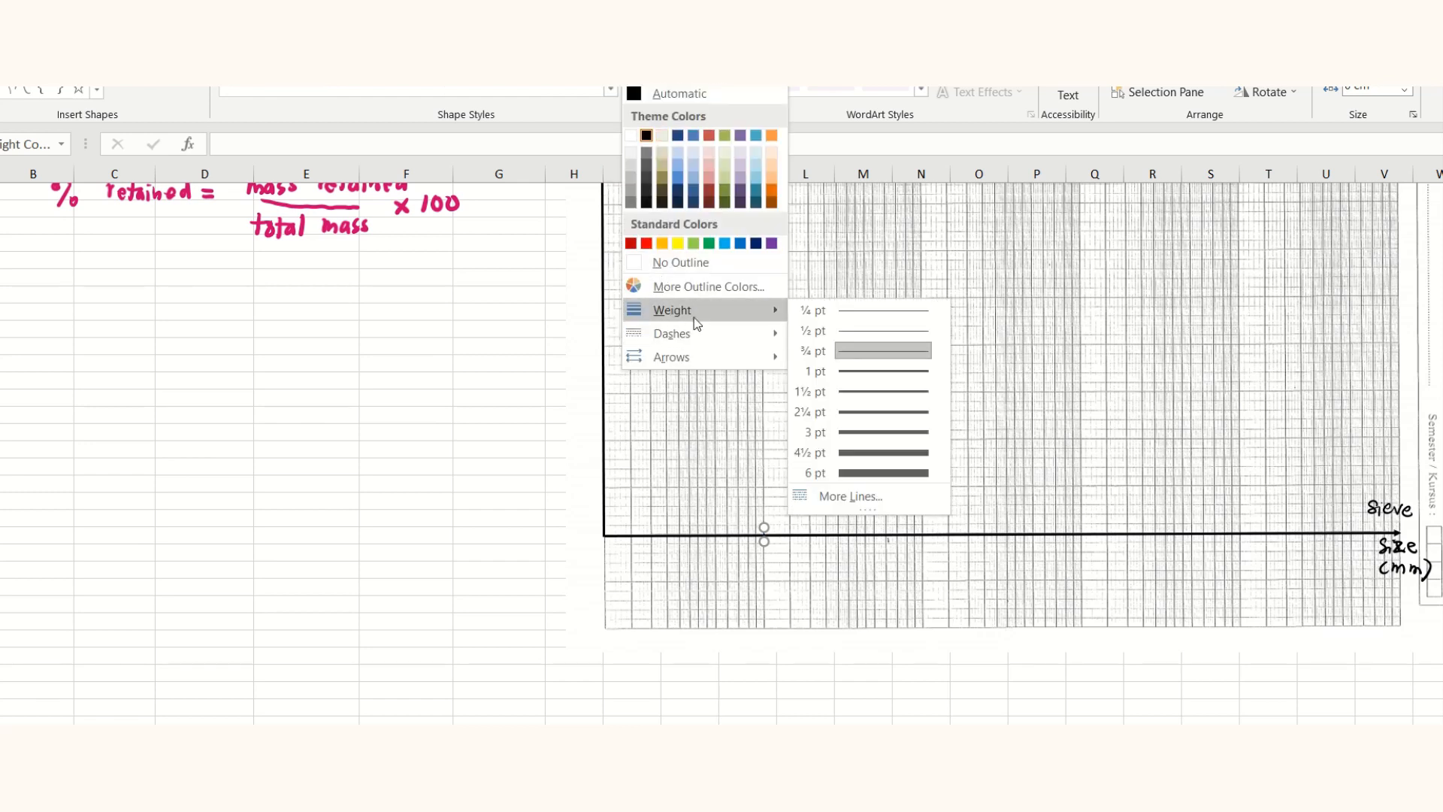
left_click(848, 421)
left_click(763, 563)
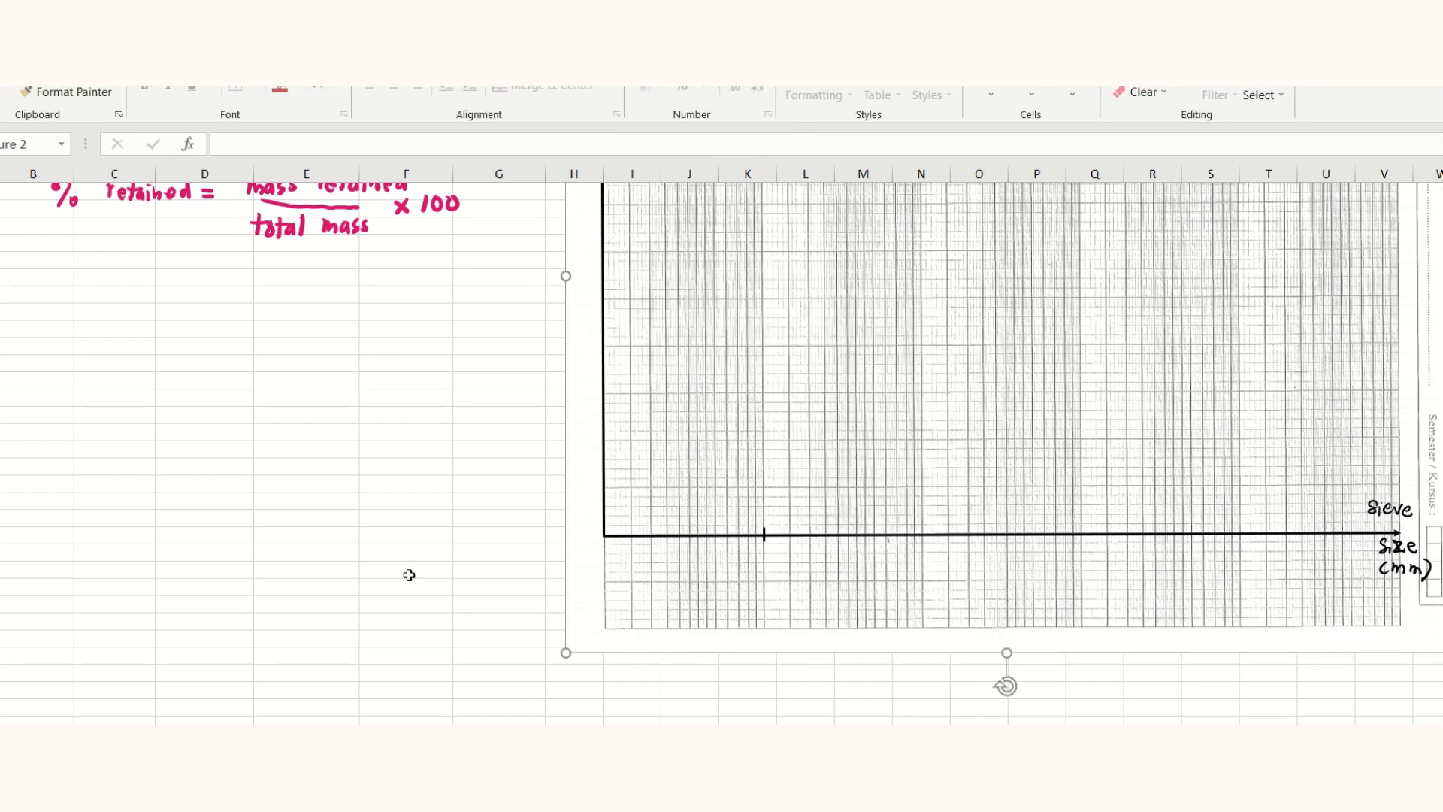
- Duplicate the tick mark on the horizontal axis
left_click(765, 536)
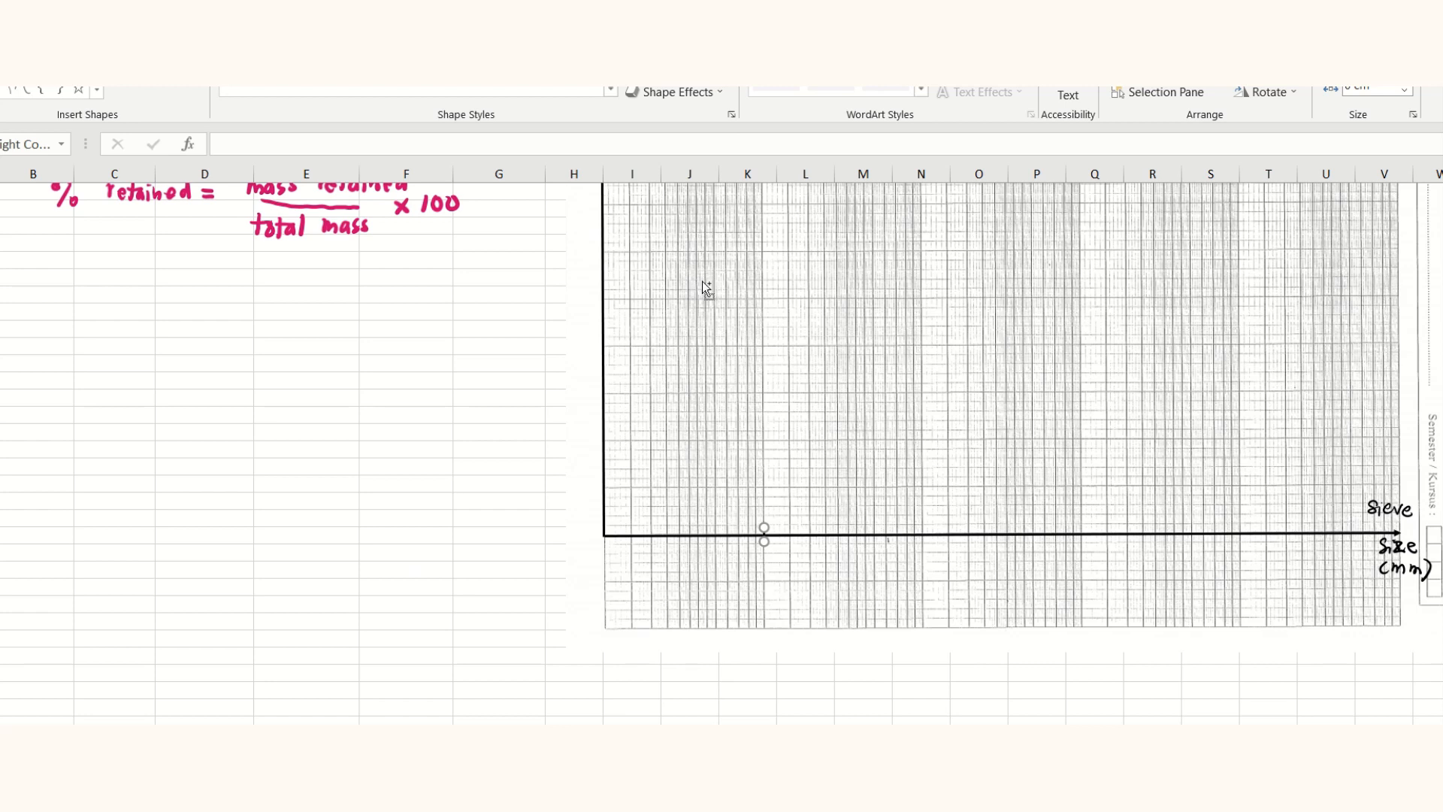
key("ctrl+d")
left_click_drag(779, 540, 880, 539)
key("ctrl+z")
left_click_drag(778, 553, 893, 540)
key("Escape")
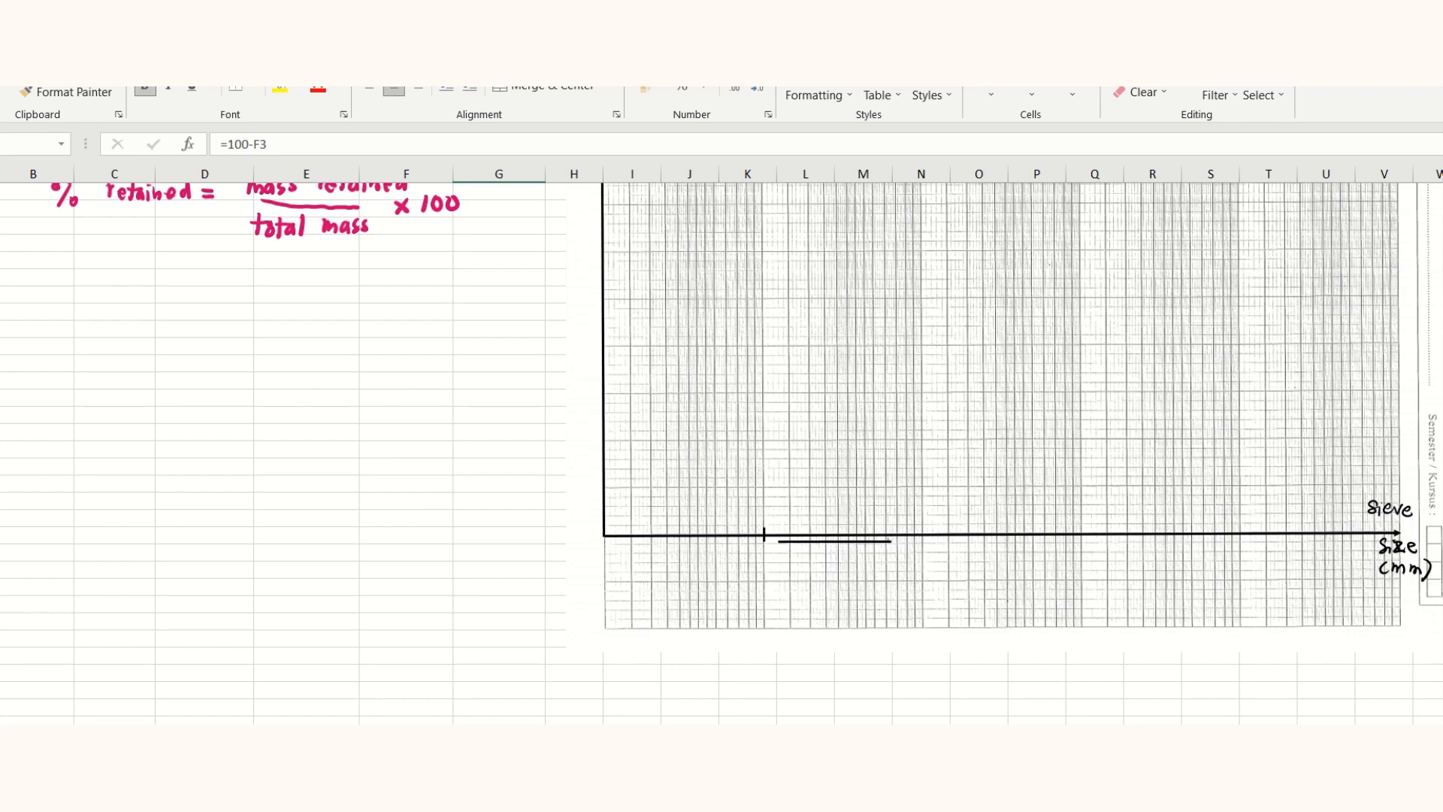
key("ctrl+z")
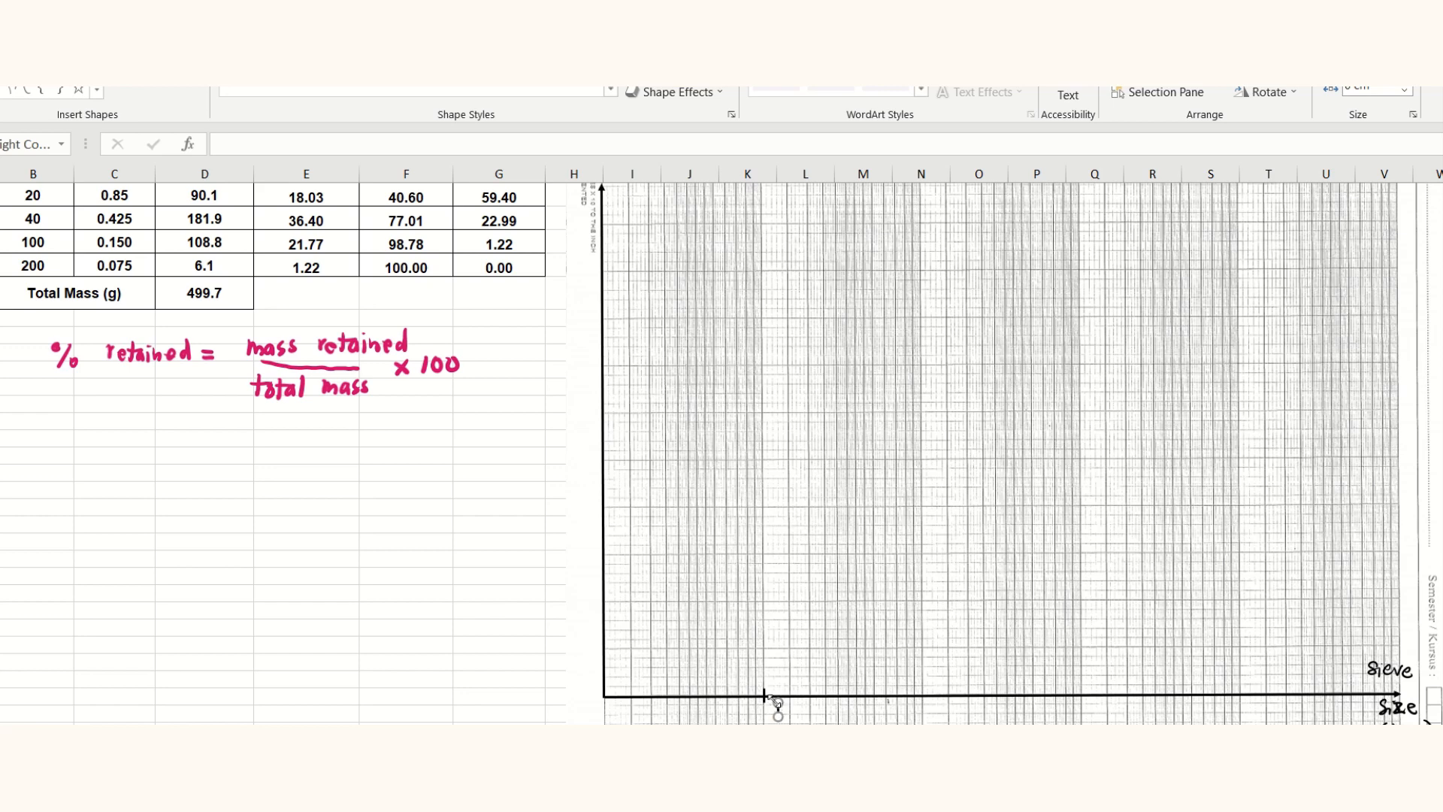
- Place tick copies on the horizontal axis at the ends of the second, third and fourth log cycles
left_click_drag(772, 709, 922, 694)
key("ctrl+d")
left_click_drag(937, 705, 1079, 696)
key("ctrl+d")
left_click_drag(1094, 712, 1243, 695)
left_click(362, 505)
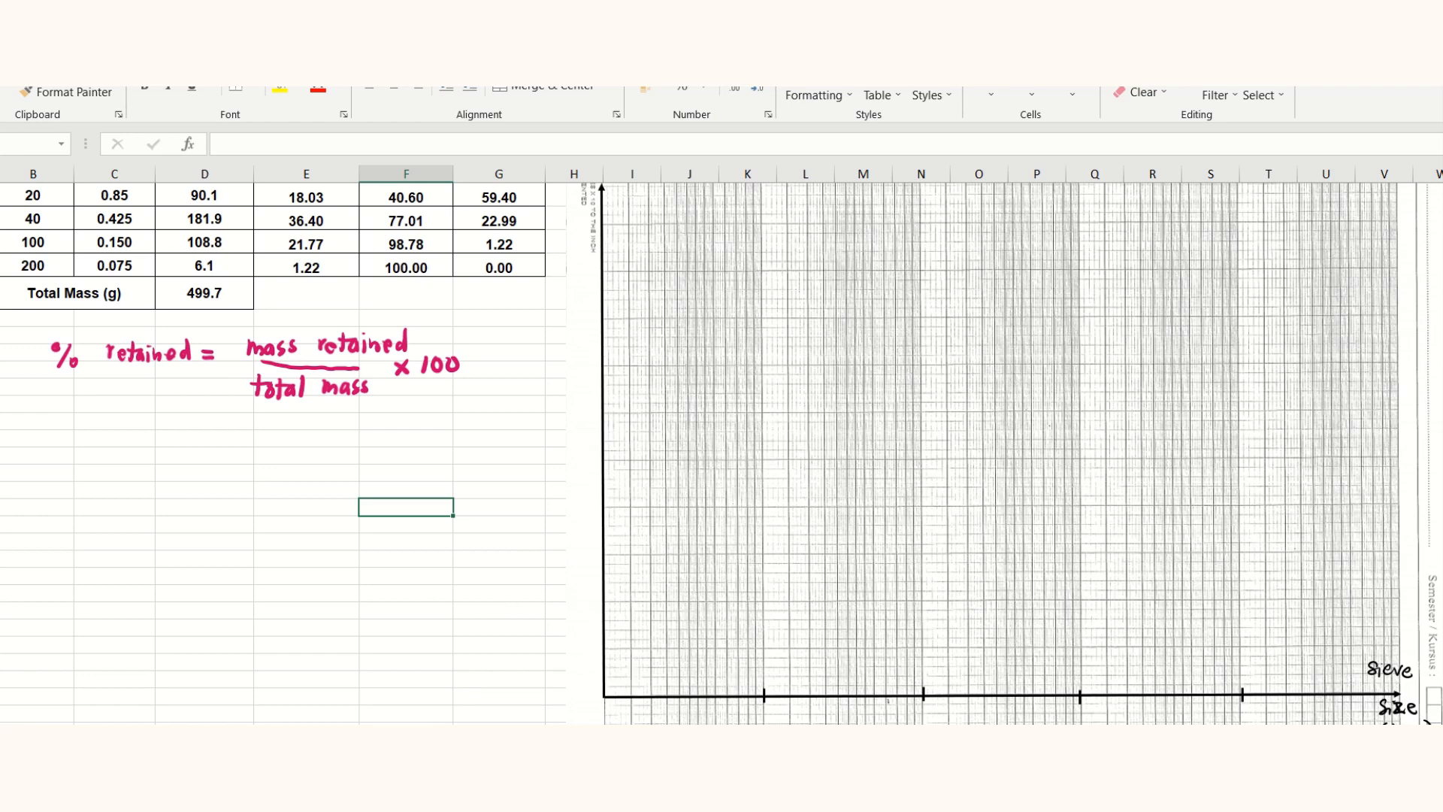
- Compare the sieve sizes in the table with the log cycles marked on the horizontal axis
scroll(638, 676, "down", 1)
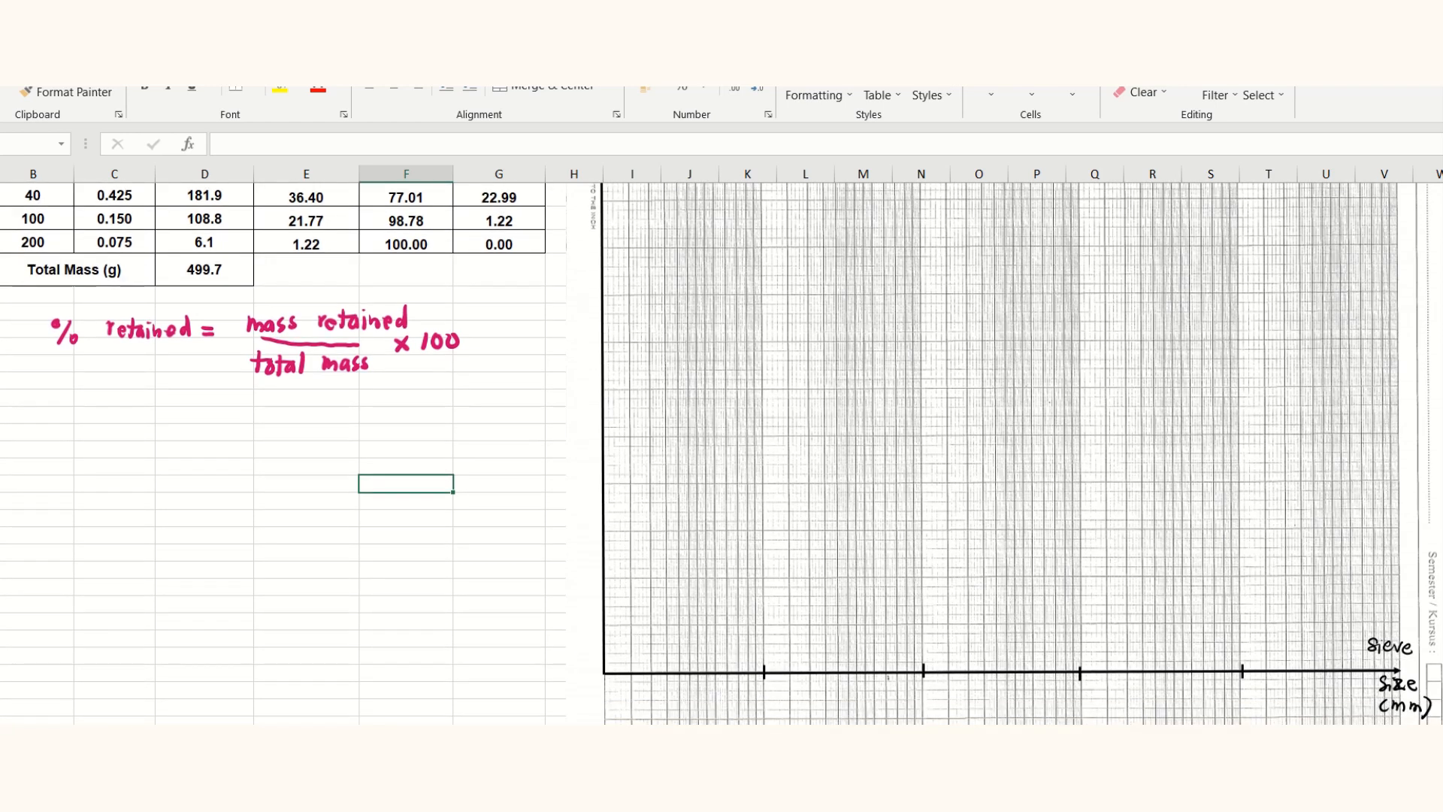
scroll(387, 390, "up", 2)
scroll(388, 390, "up", 1)
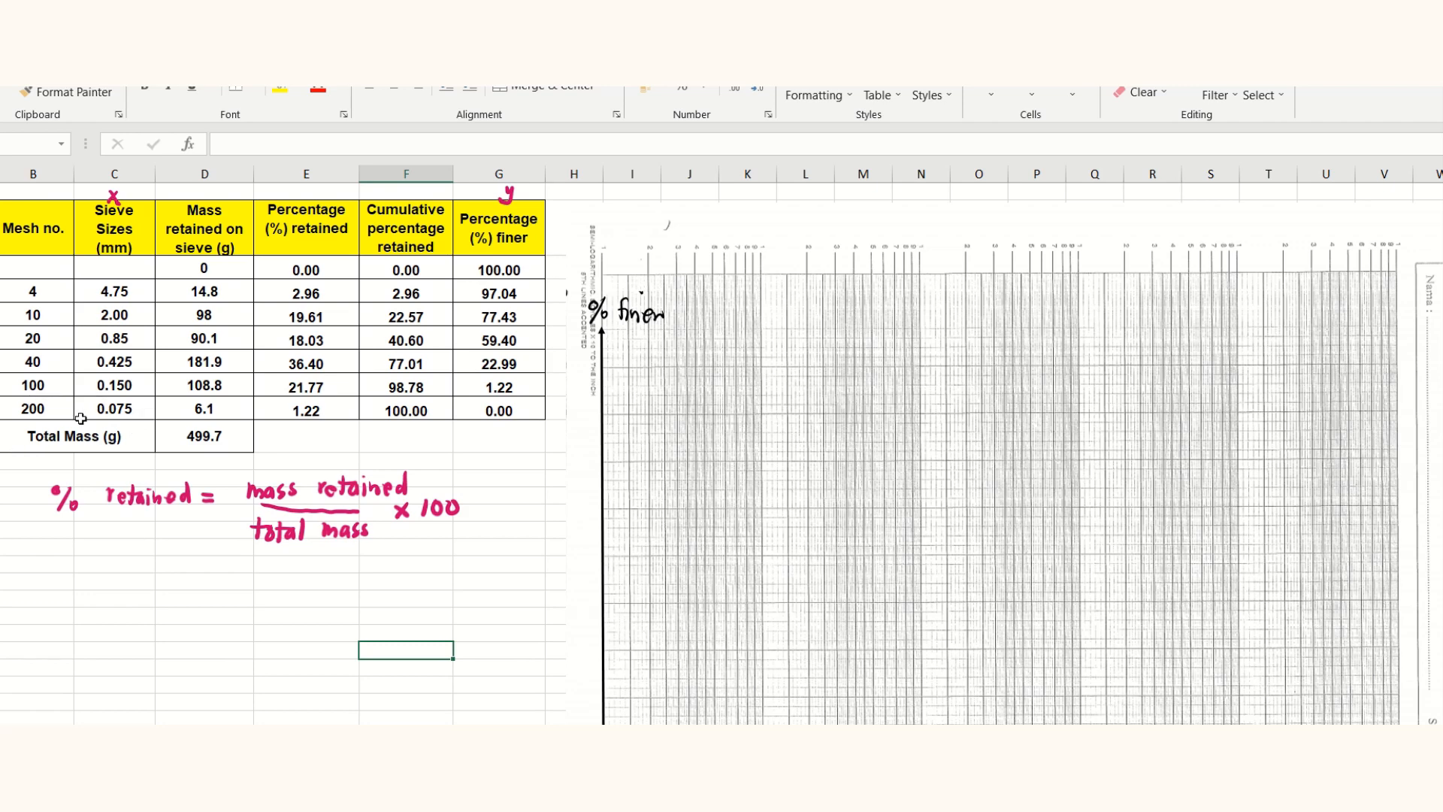
scroll(256, 319, "down", 5)
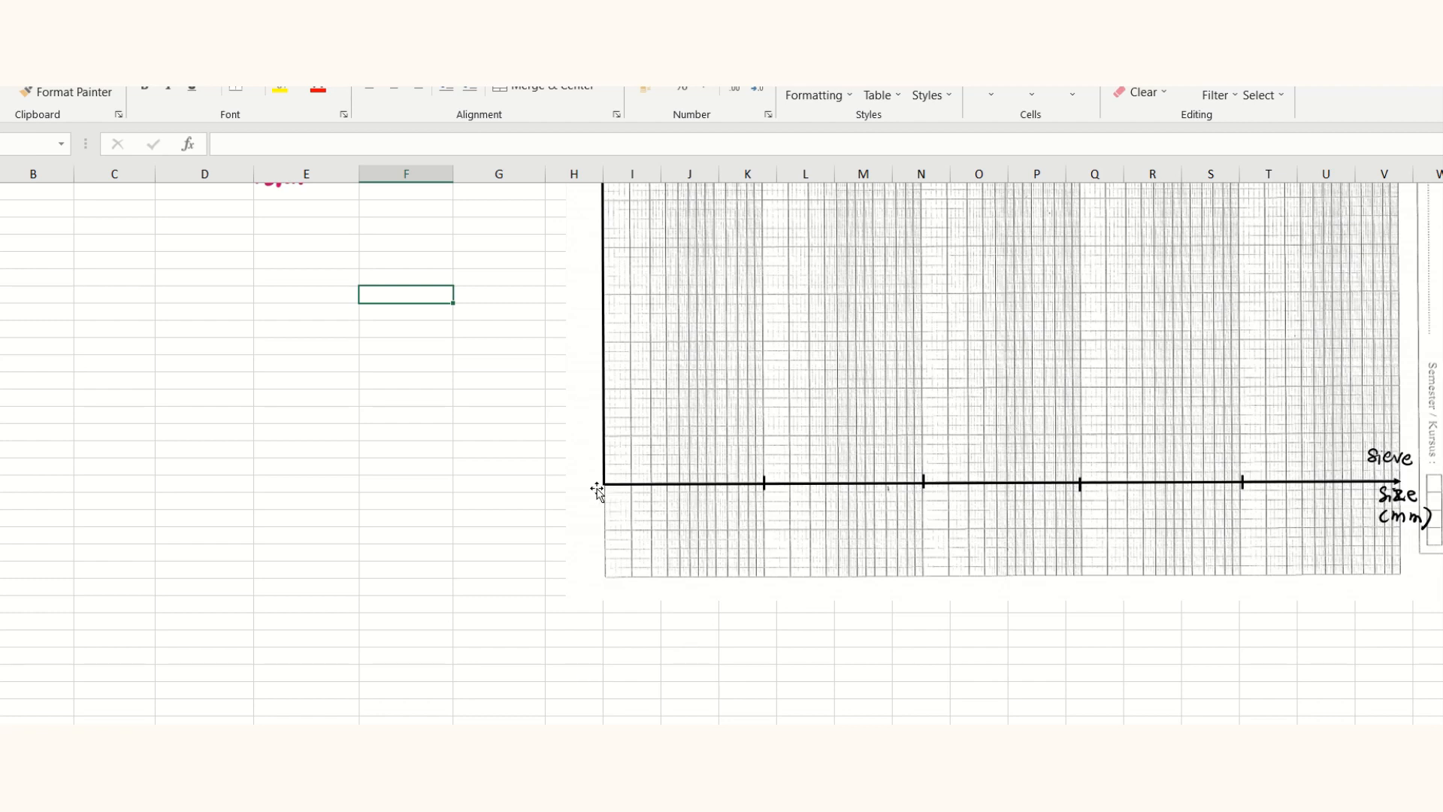
scroll(880, 534, "up", 3)
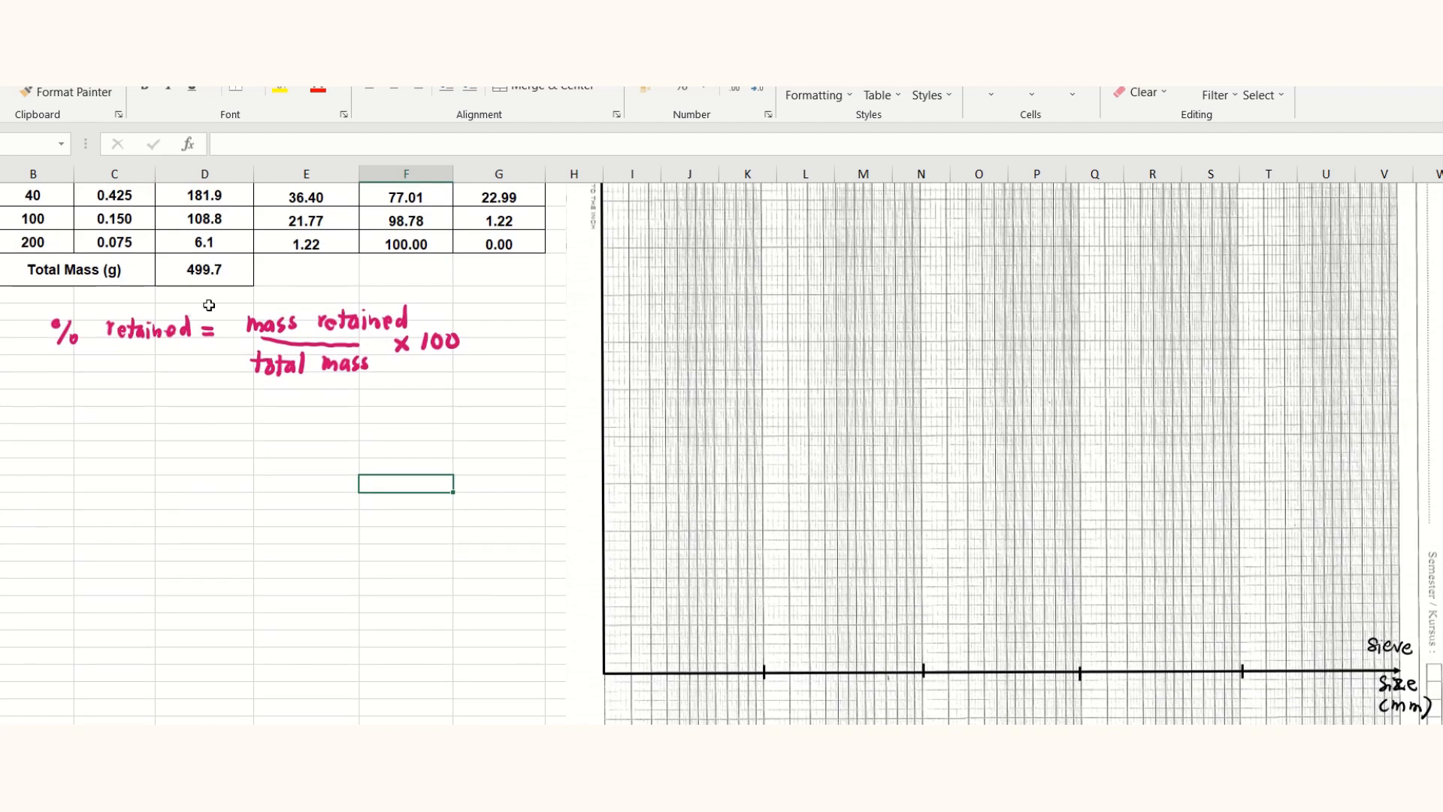
scroll(161, 291, "up", 3)
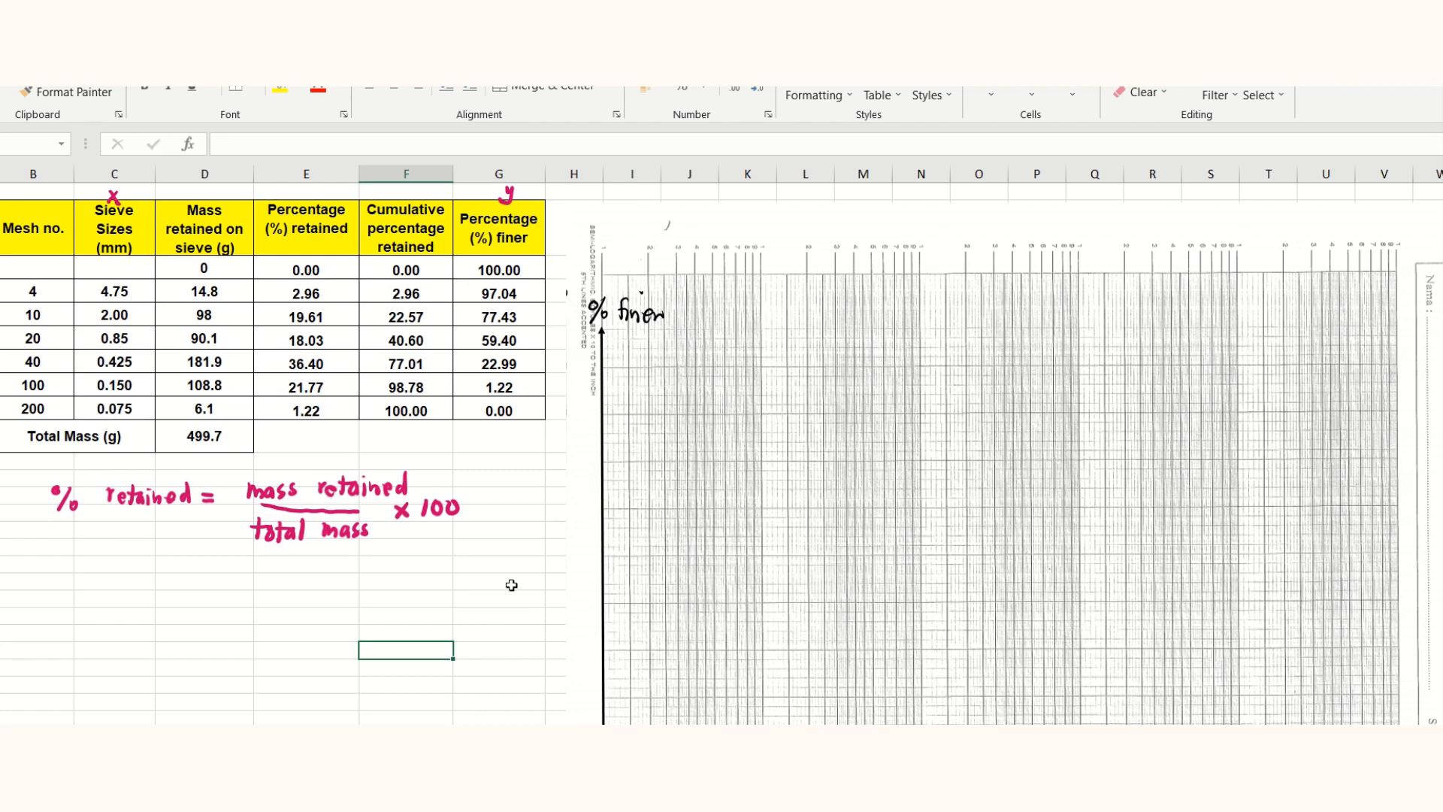
scroll(606, 481, "down", 3)
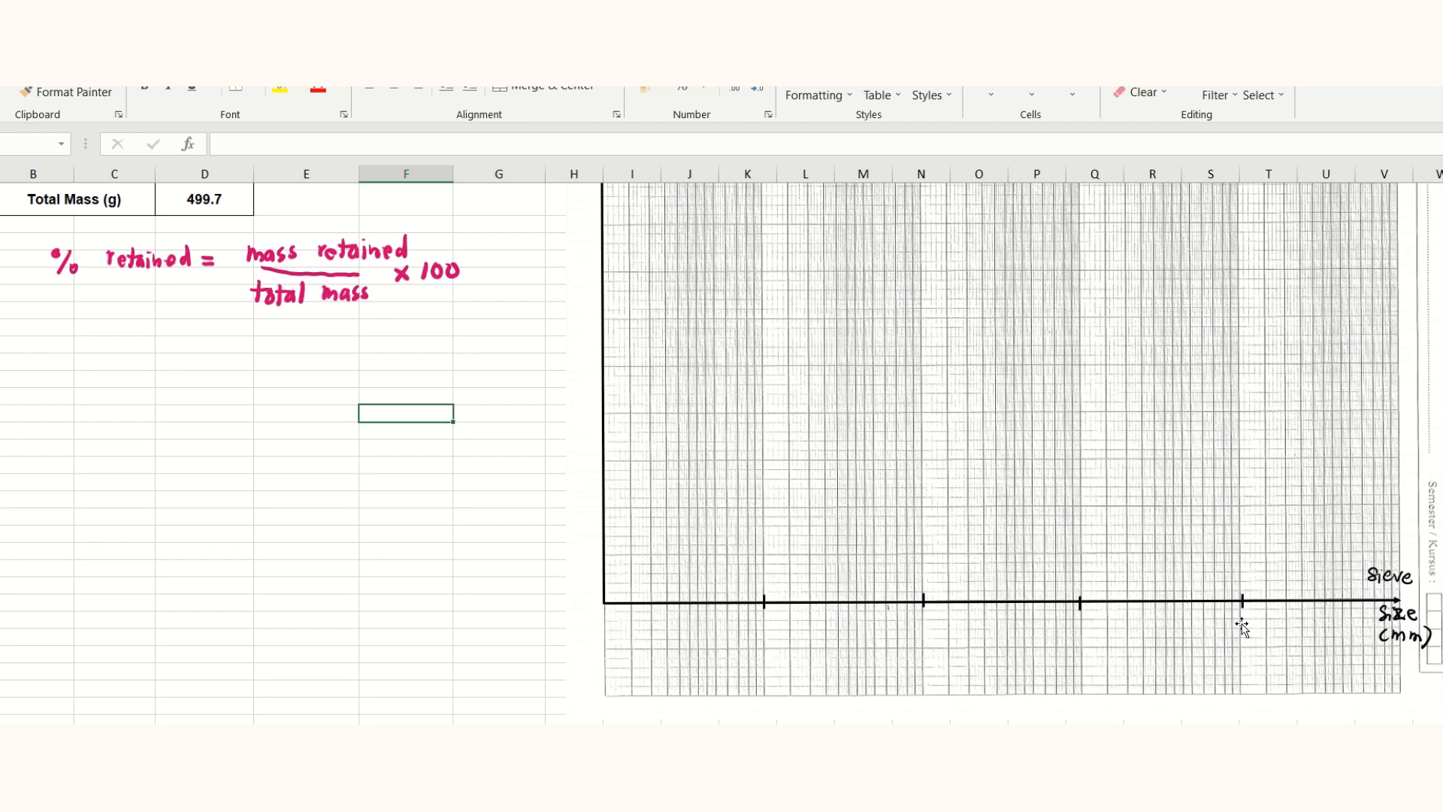
scroll(847, 583, "up", 2)
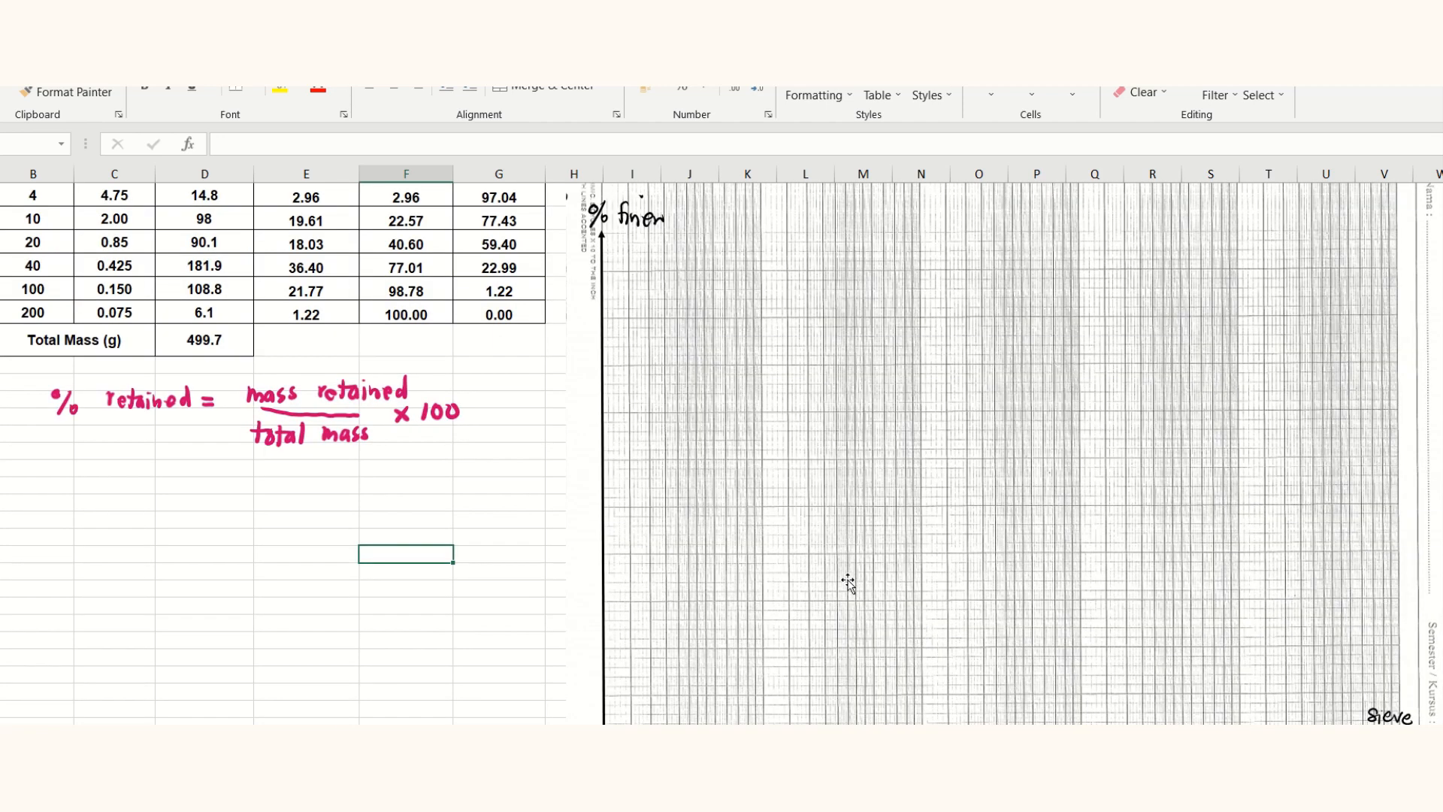
- Handwrite 10⁻³, 10⁻², 10⁻¹, 10⁰ and 10¹ in black below the origin and the four horizontal axis ticks
scroll(814, 518, "down", 1)
scroll(815, 519, "down", 1)
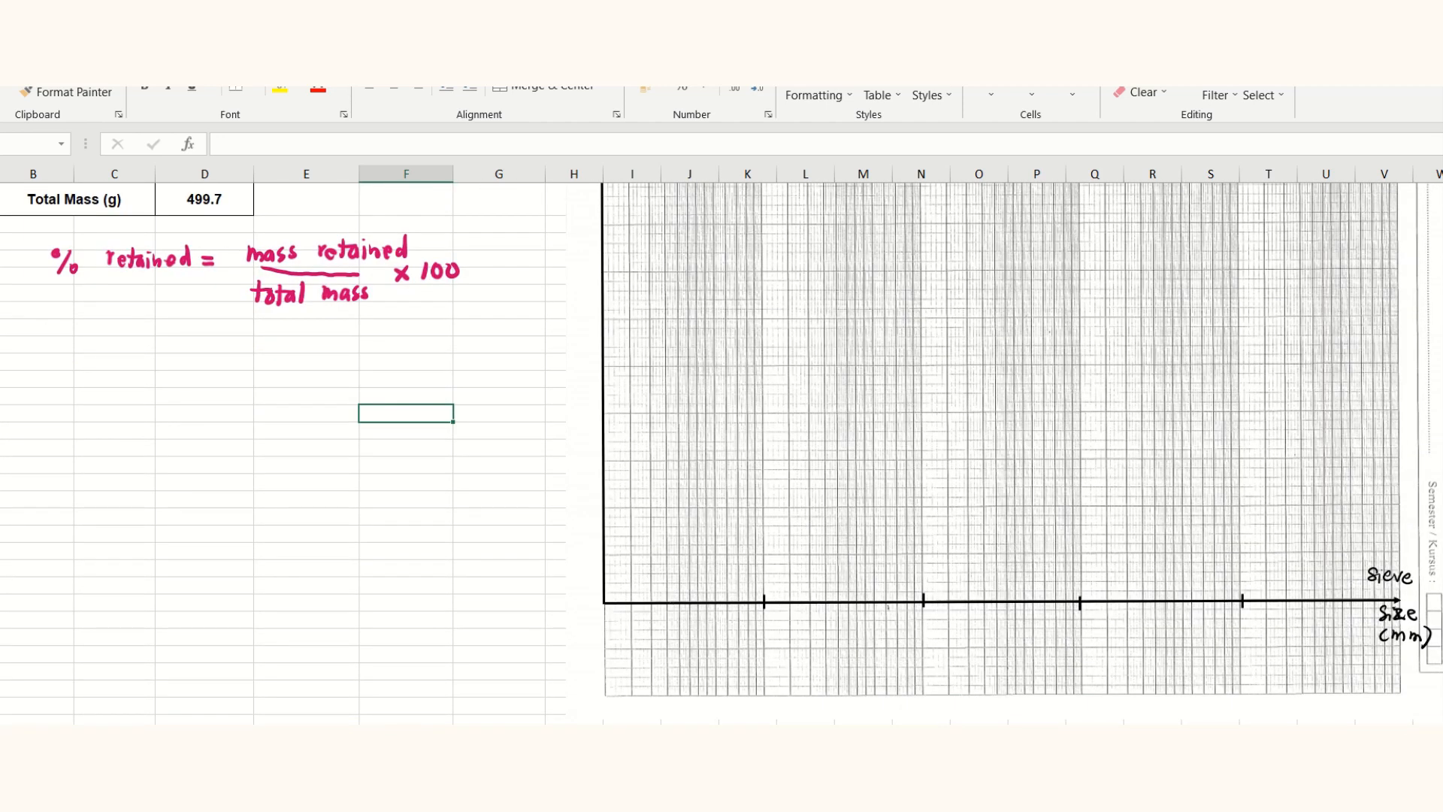
left_click(151, 29)
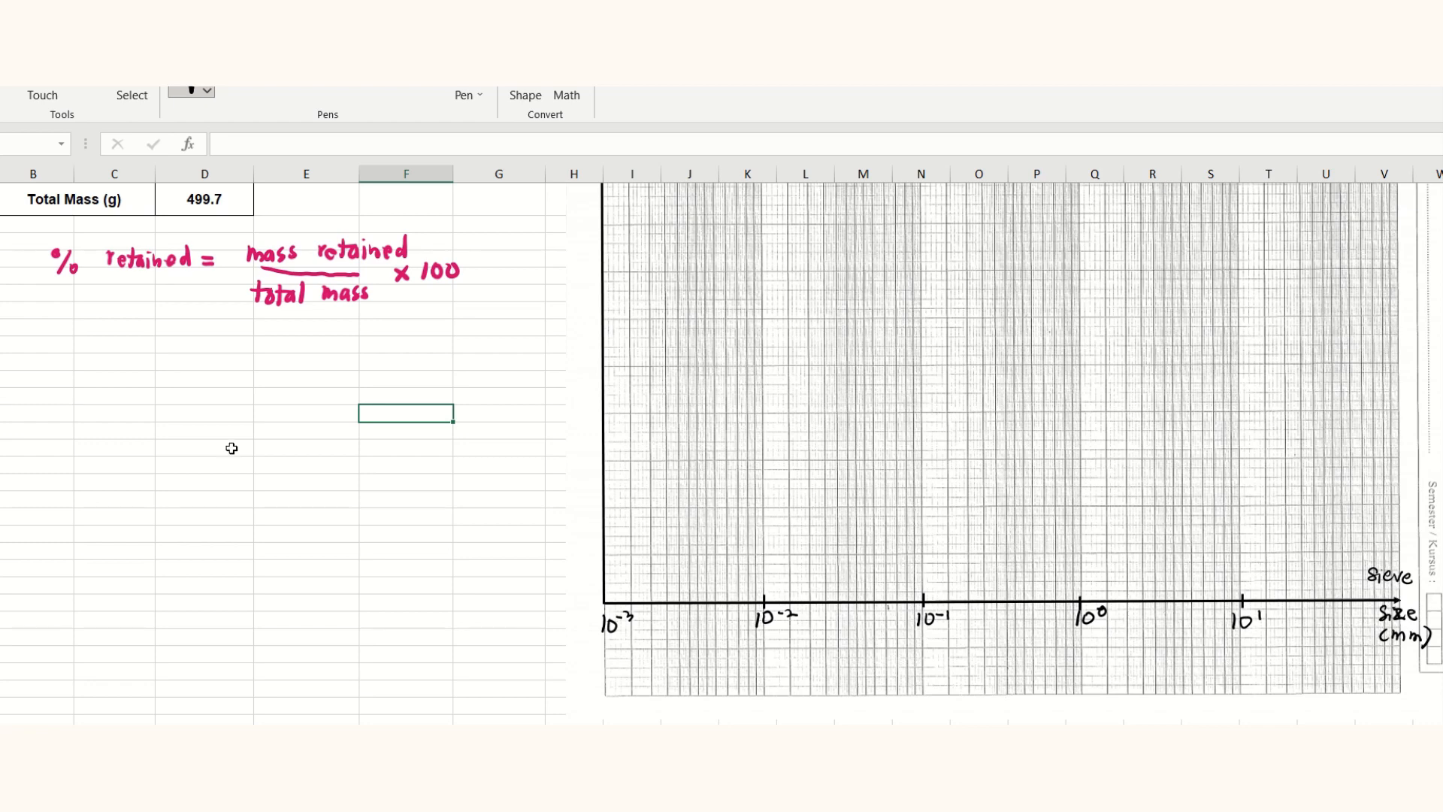
- Draw a short horizontal tick across the vertical axis at the first major gridline above the origin, with a 2¼ pt line weight
scroll(526, 504, "up", 2)
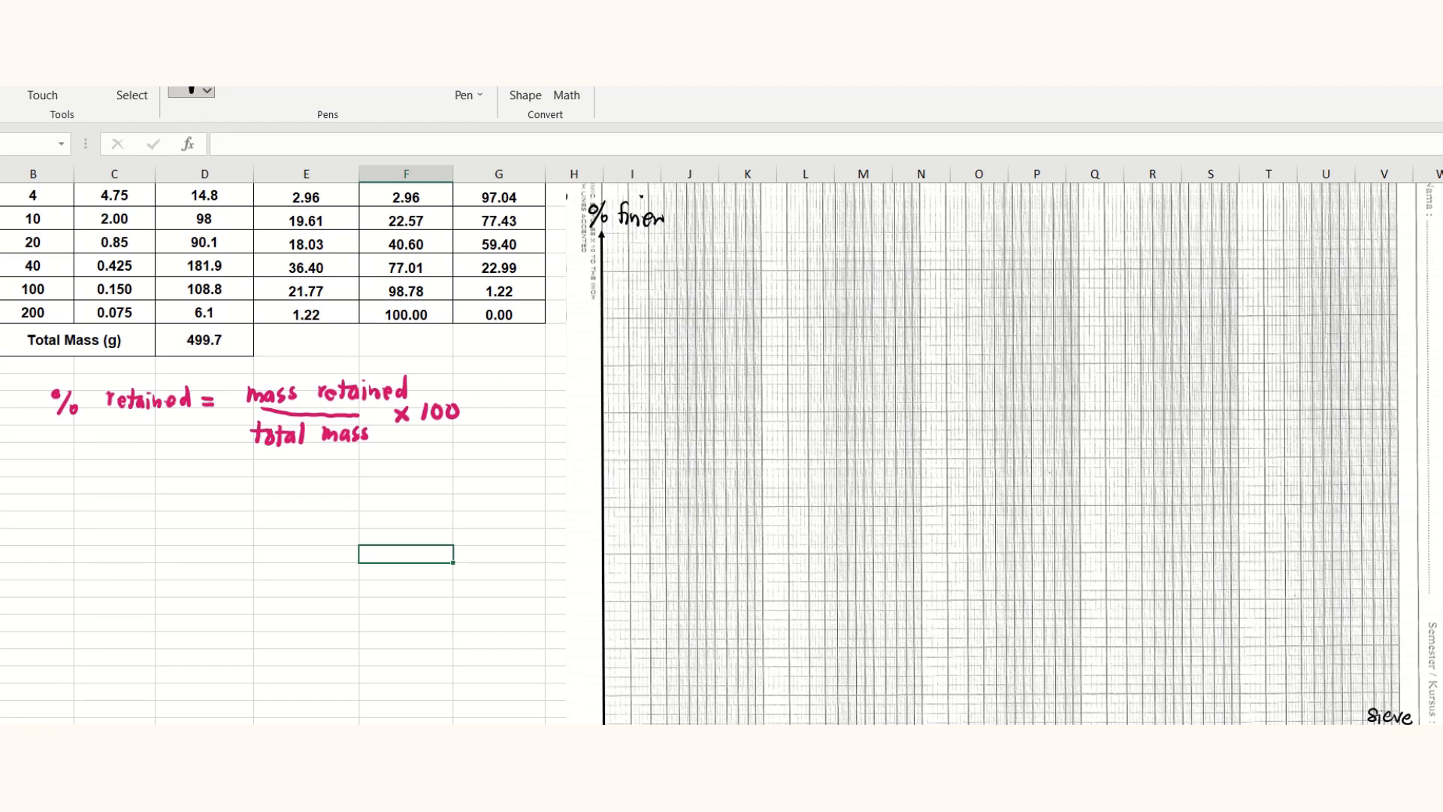
key("alt+n")
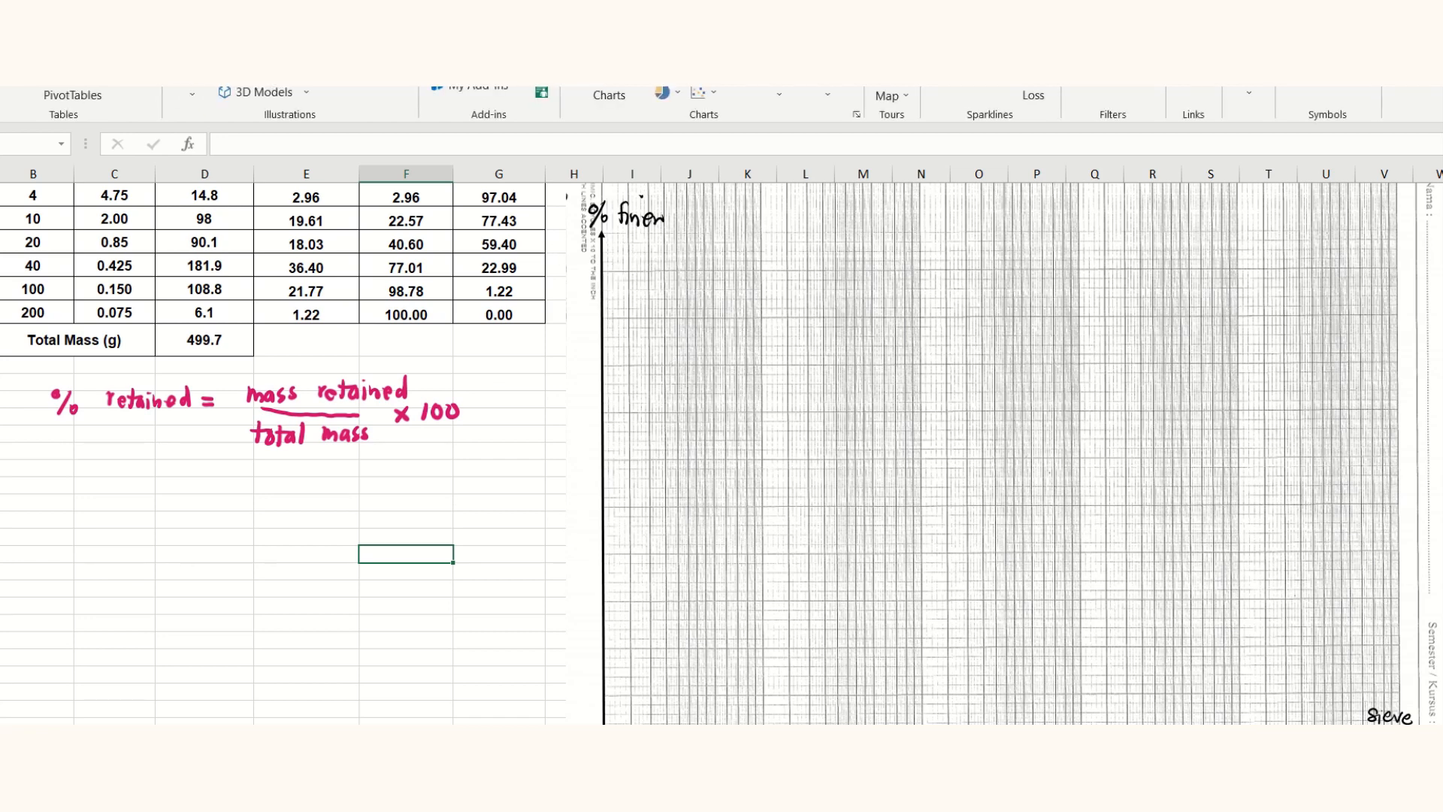
left_click(246, 87)
left_click(246, 96)
scroll(622, 534, "down", 4)
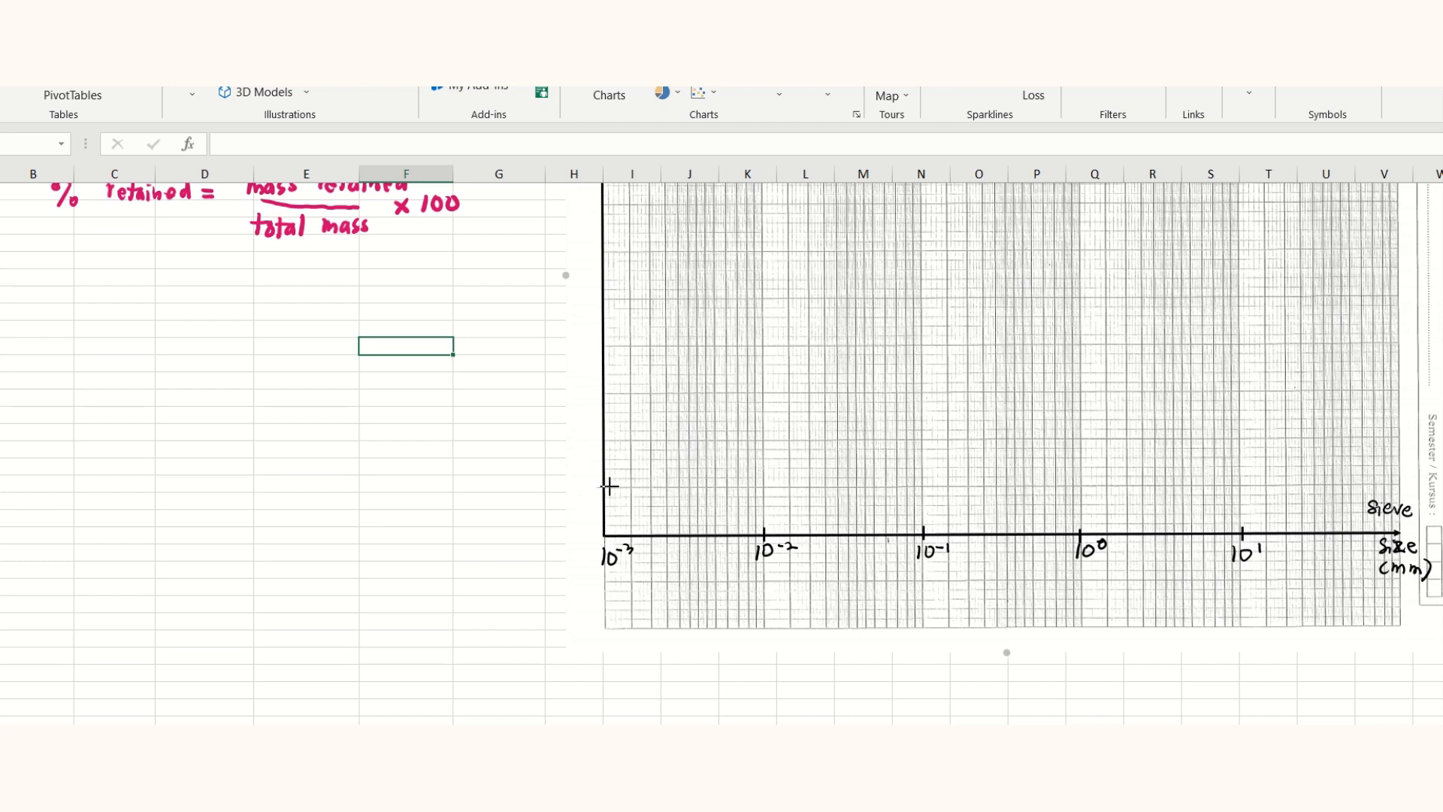
left_click_drag(596, 487, 616, 487)
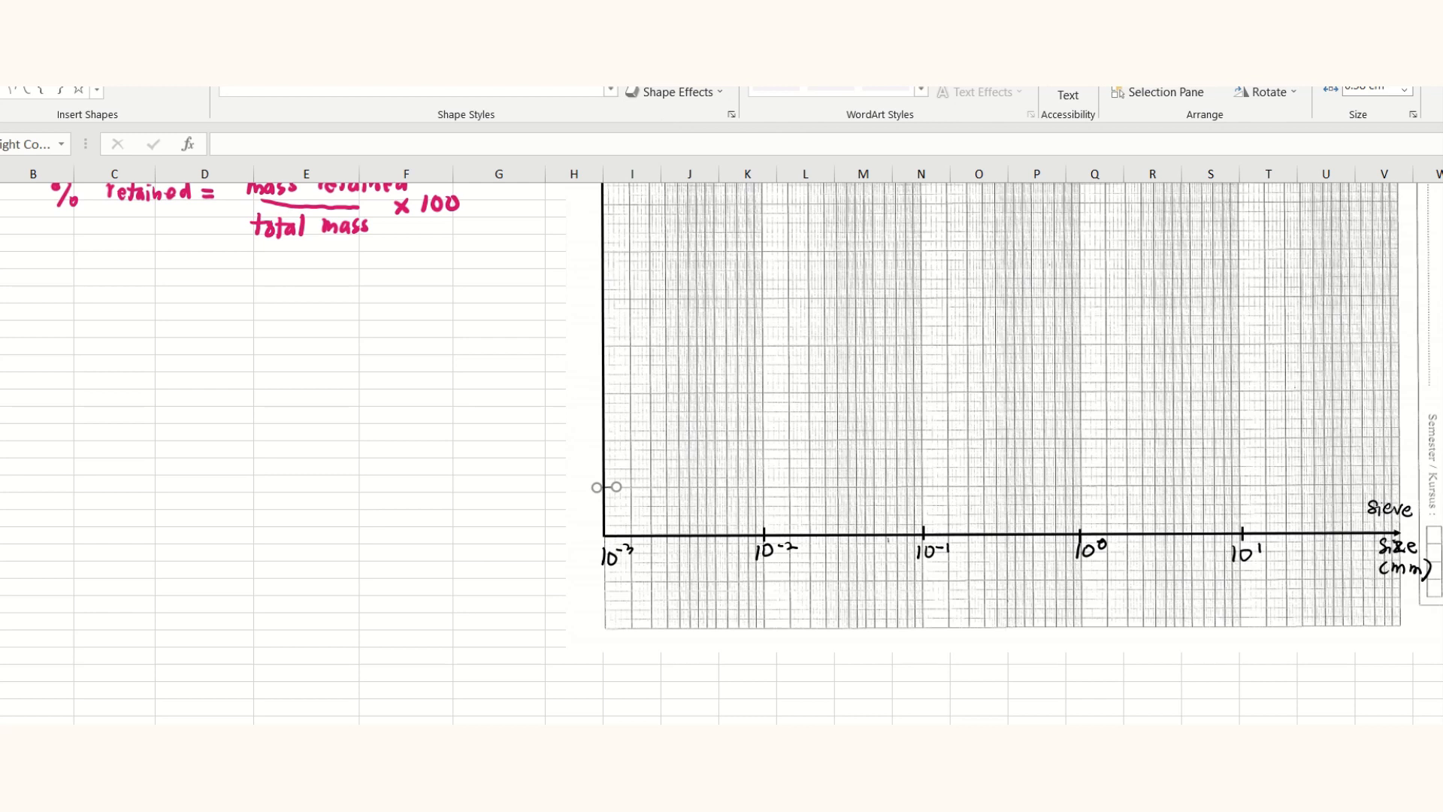
left_click(662, 74)
mouse_move(661, 308)
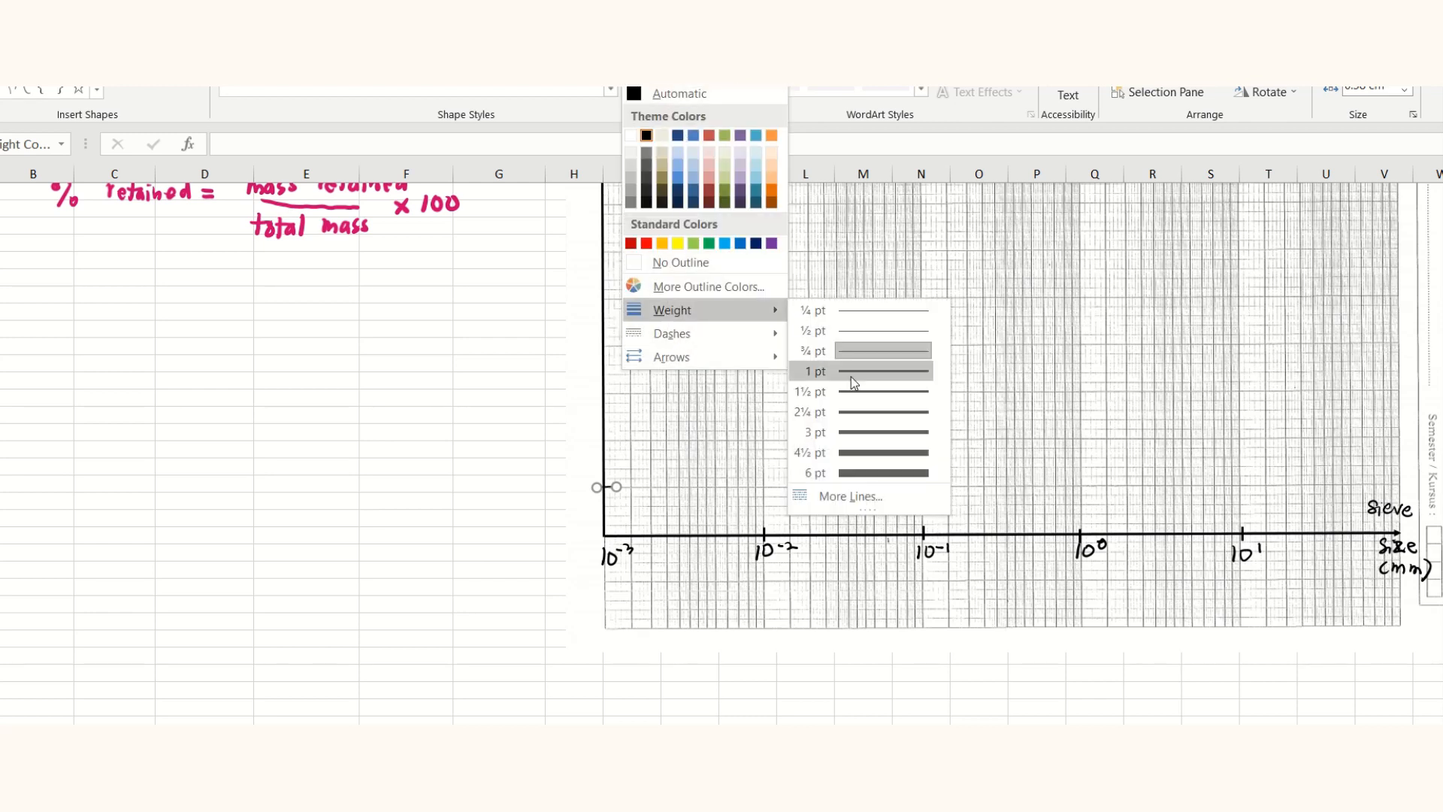
left_click(858, 411)
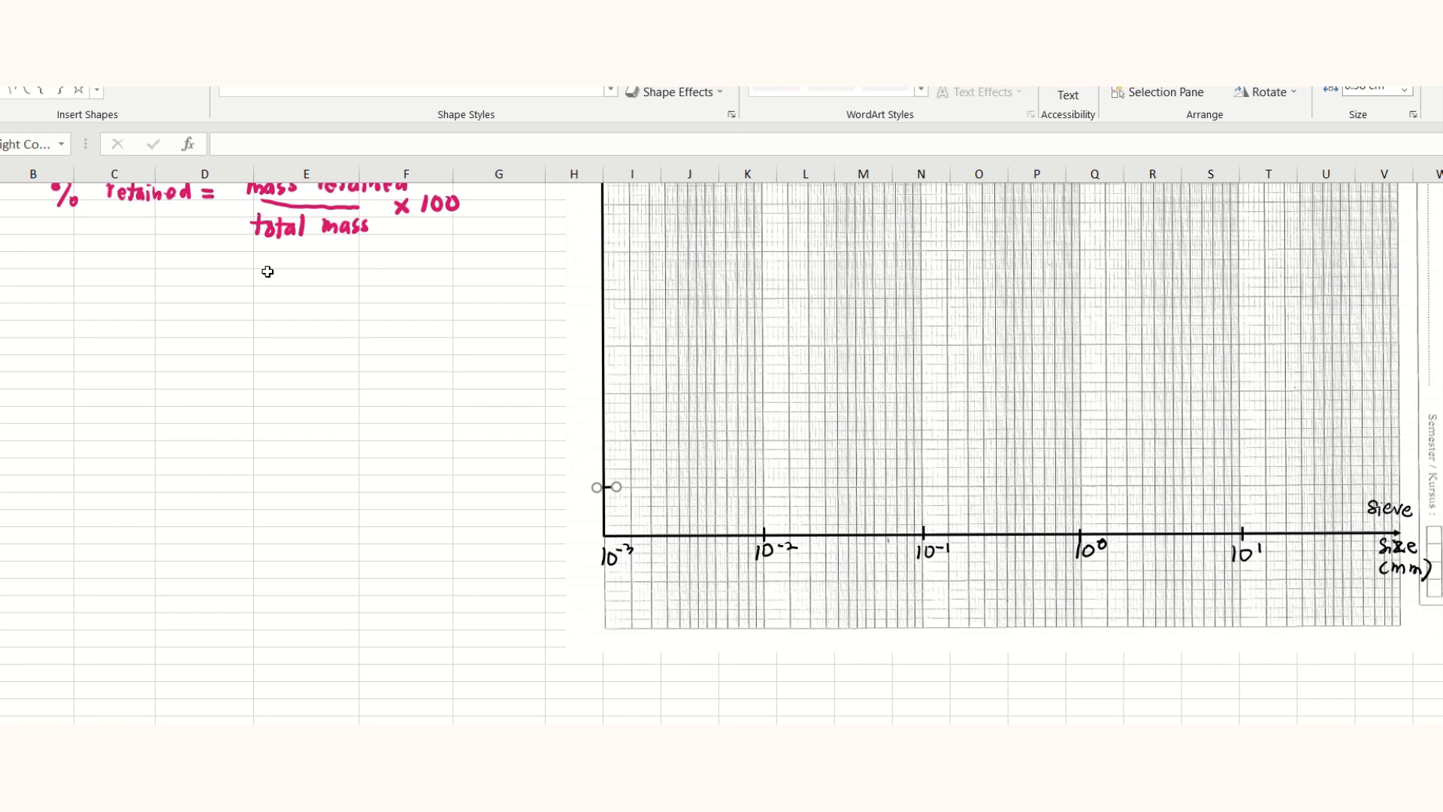
- Duplicate the vertical axis tick and place copies at the second through seventh major gridlines above the origin
key("ctrl+d")
scroll(530, 502, "up", 2)
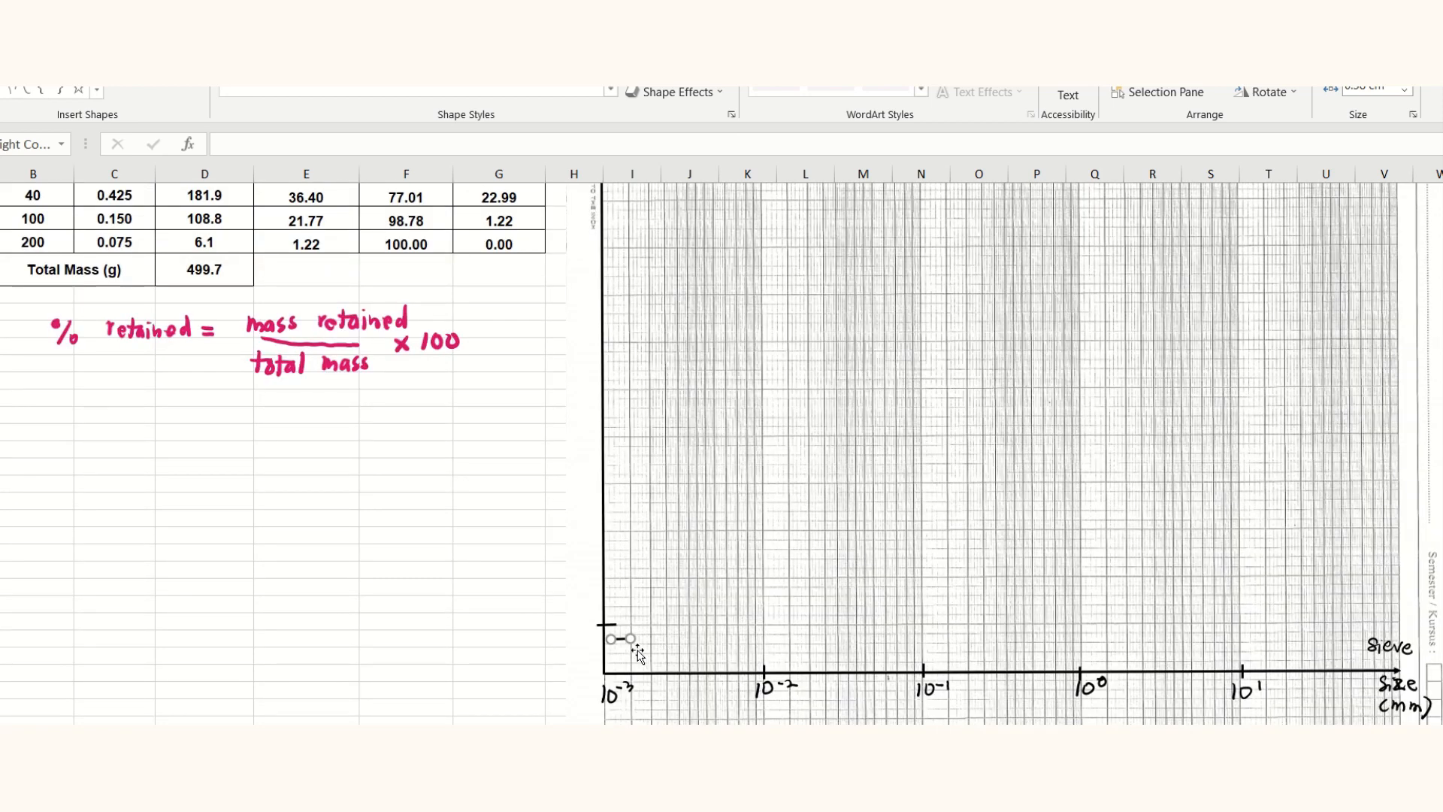
left_click_drag(622, 640, 606, 580)
key("ctrl+d")
left_click_drag(620, 594, 607, 531)
left_click_drag(608, 533, 604, 484)
key("ctrl+d")
key("ctrl+d")
left_click_drag(612, 497, 602, 436)
key("ctrl+d")
left_click_drag(614, 451, 598, 391)
key("ctrl+d")
left_click_drag(619, 403, 603, 341)
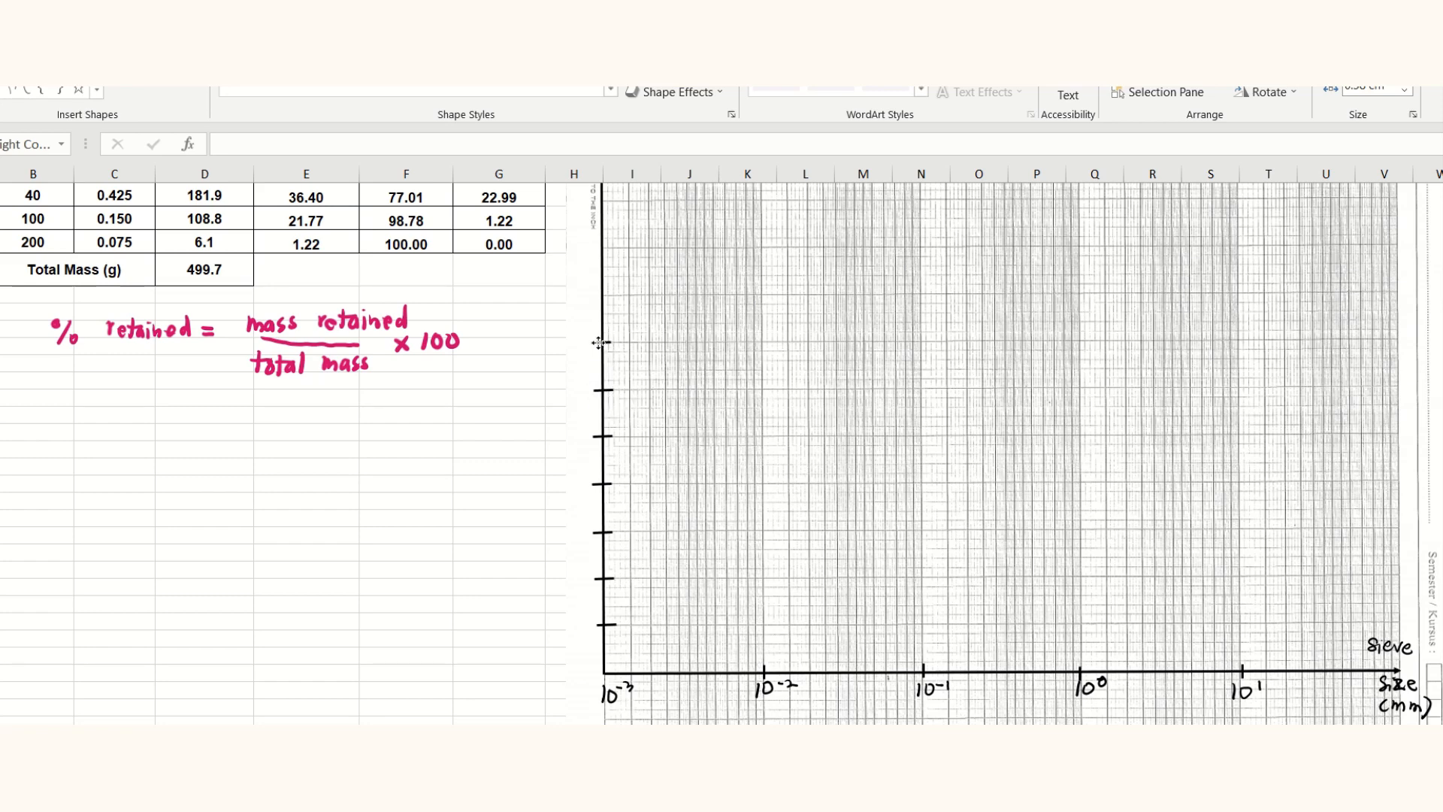
- Place three more tick copies on the vertical axis at the eighth, ninth and tenth major gridlines
scroll(569, 308, "up", 1)
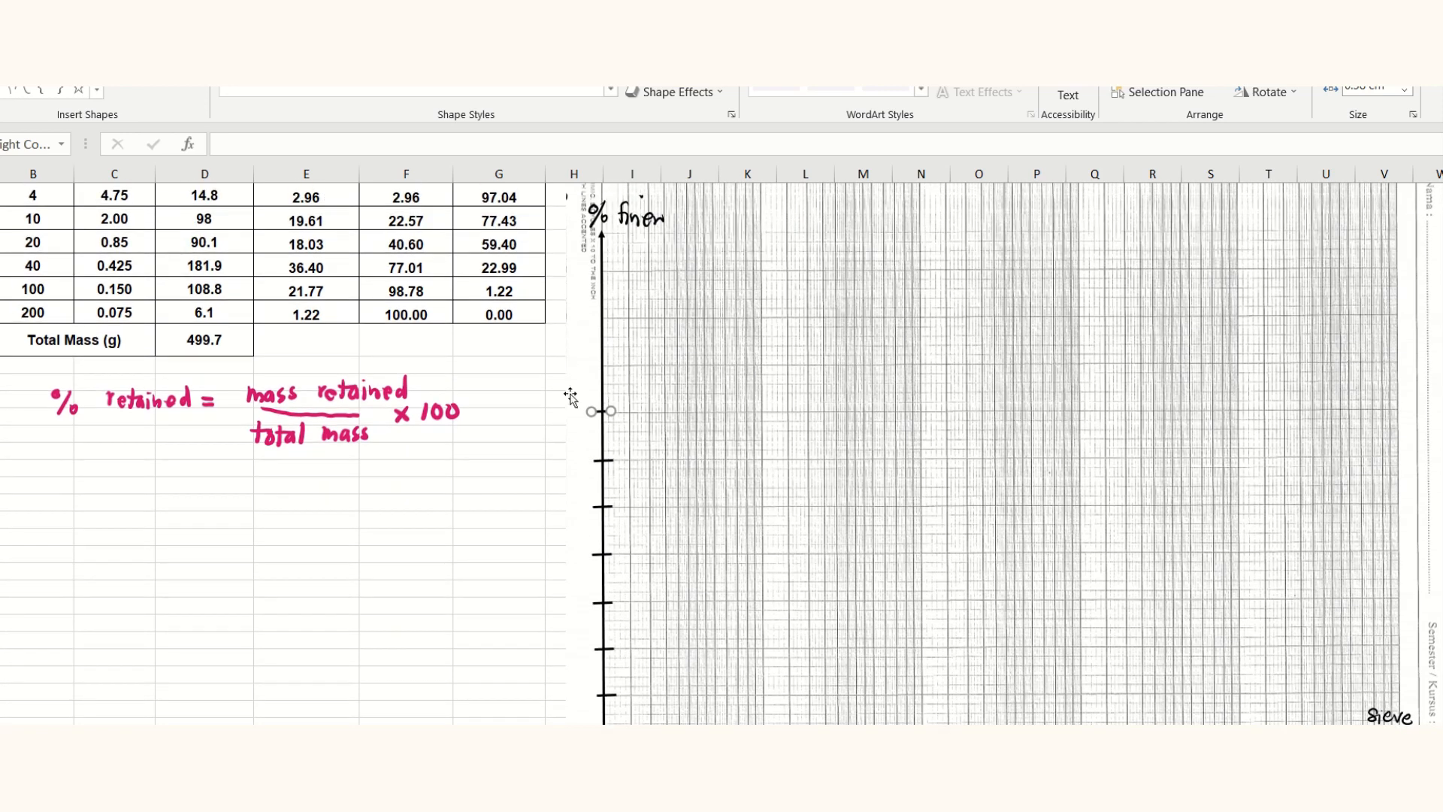
key("ctrl+d")
left_click_drag(615, 433, 602, 368)
key("ctrl+d")
left_click_drag(609, 381, 617, 302)
key("ctrl+d")
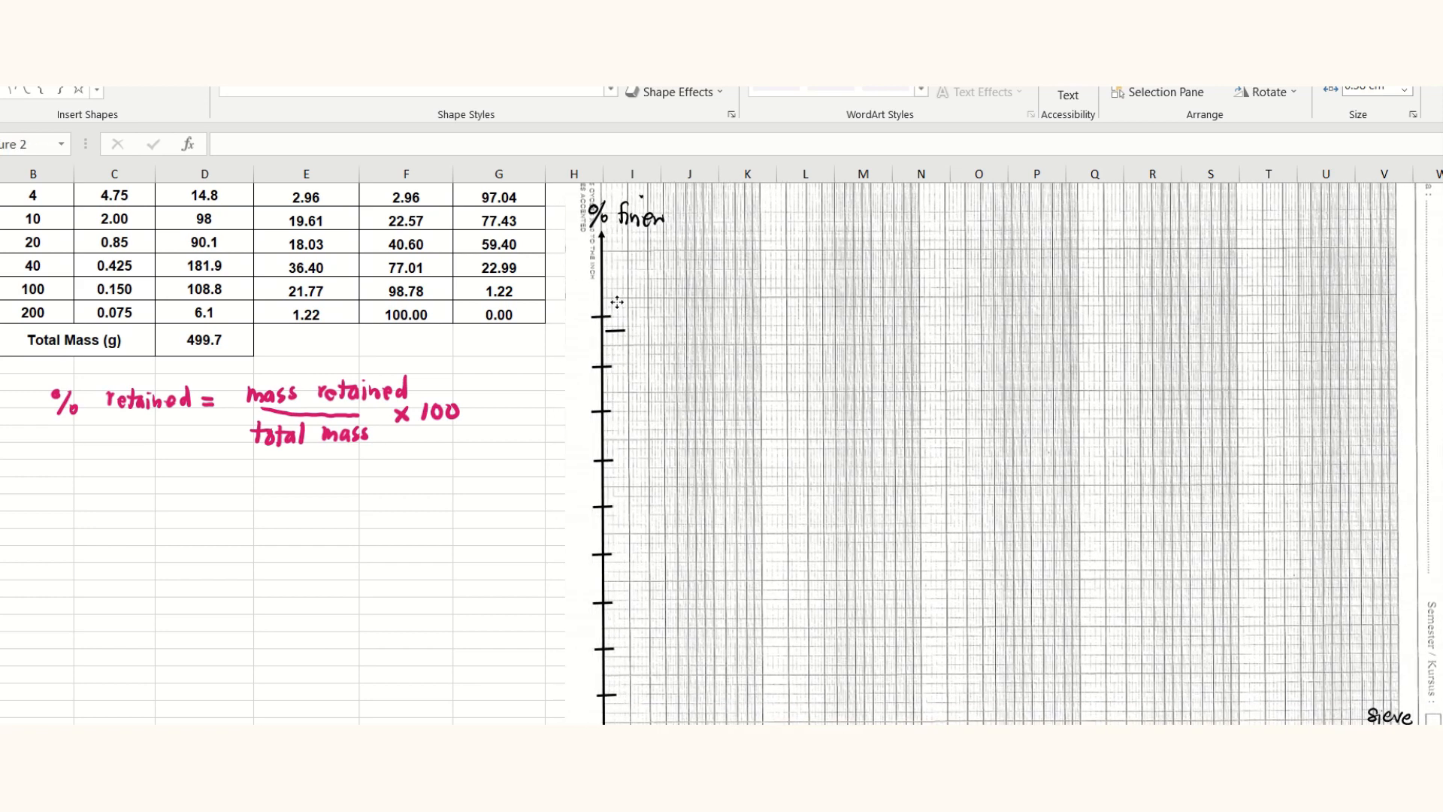
key("ctrl+z")
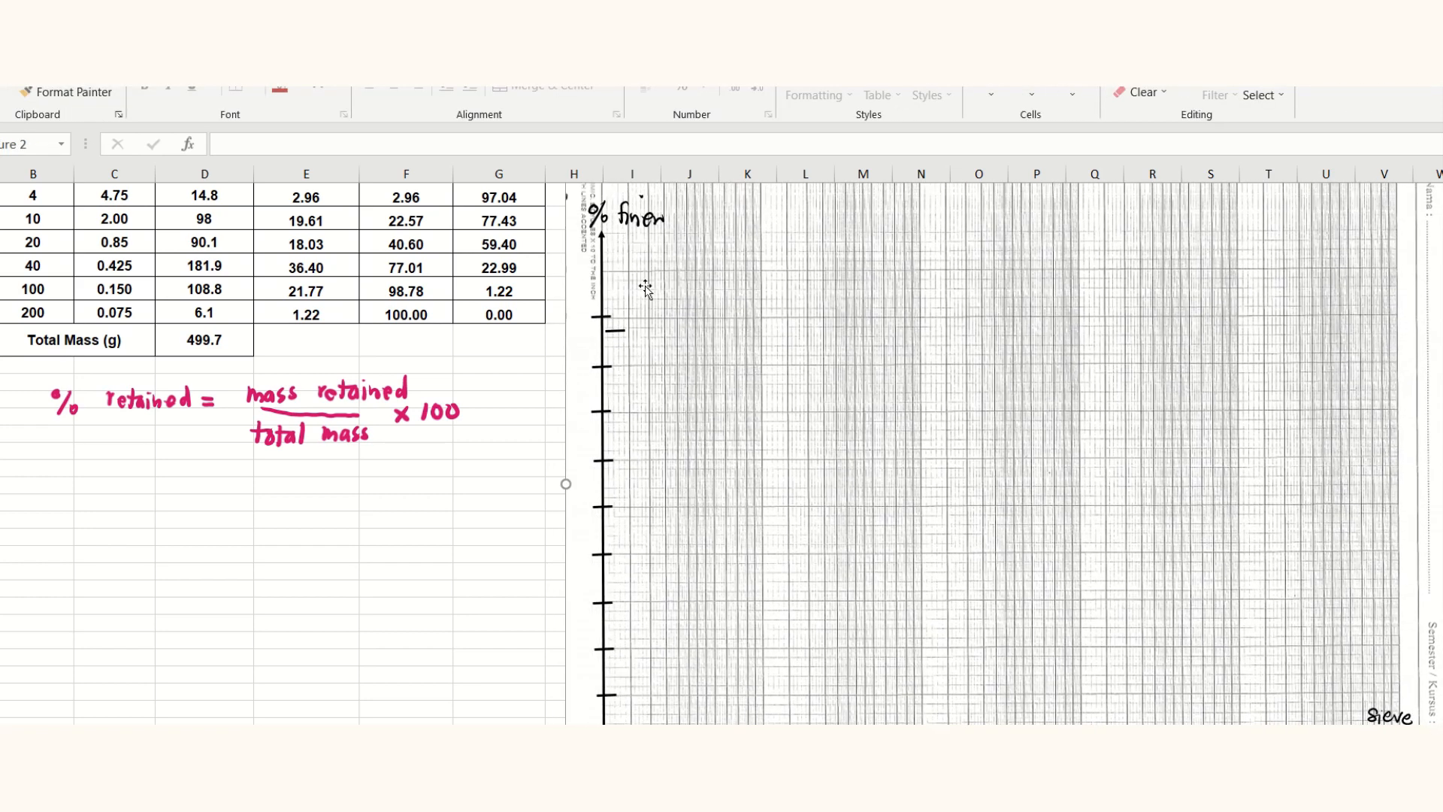
left_click_drag(621, 331, 609, 269)
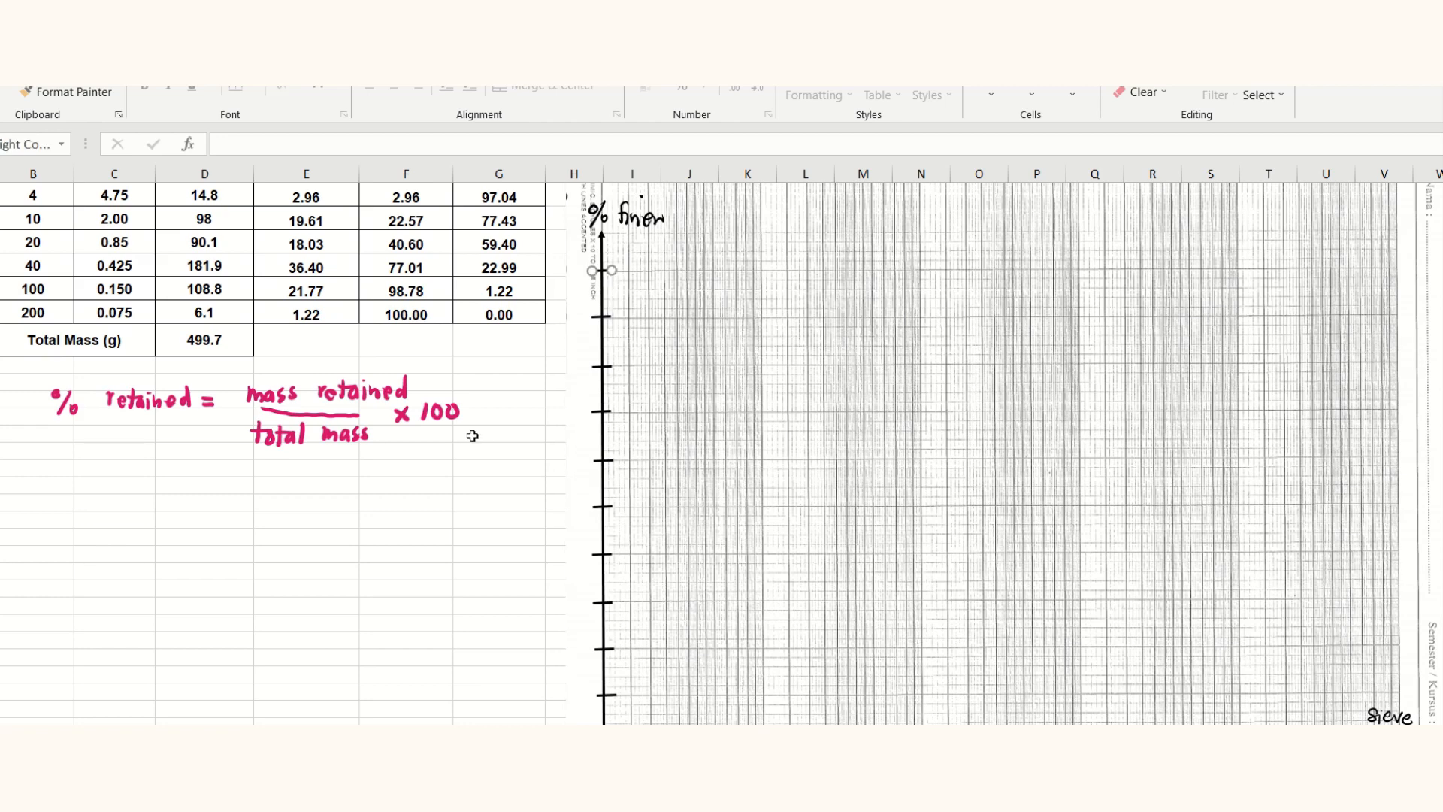
key("Escape")
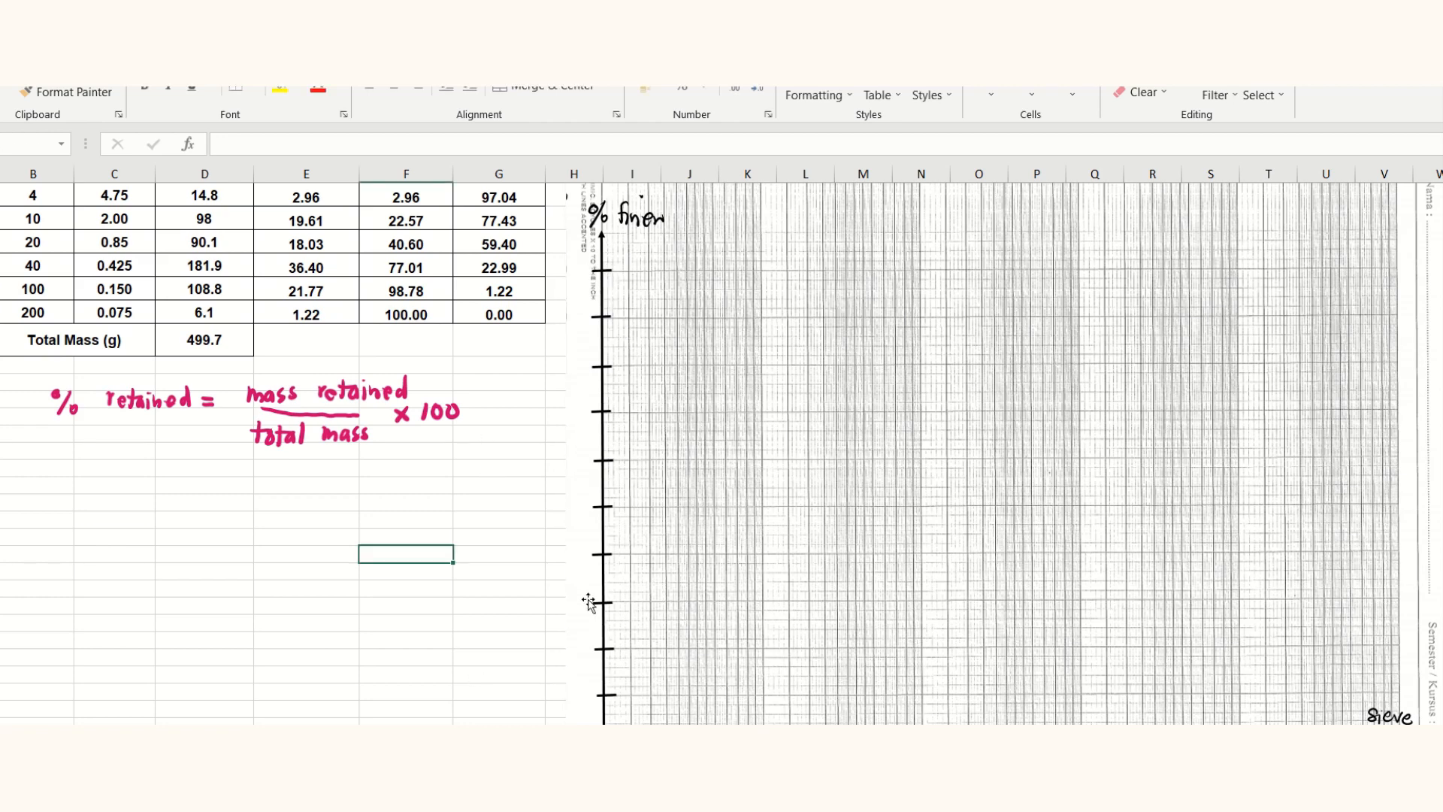
- Handwrite the labels 10 to 100 in black beside the vertical axis ticks, in increments of 10
scroll(853, 428, "down", 3)
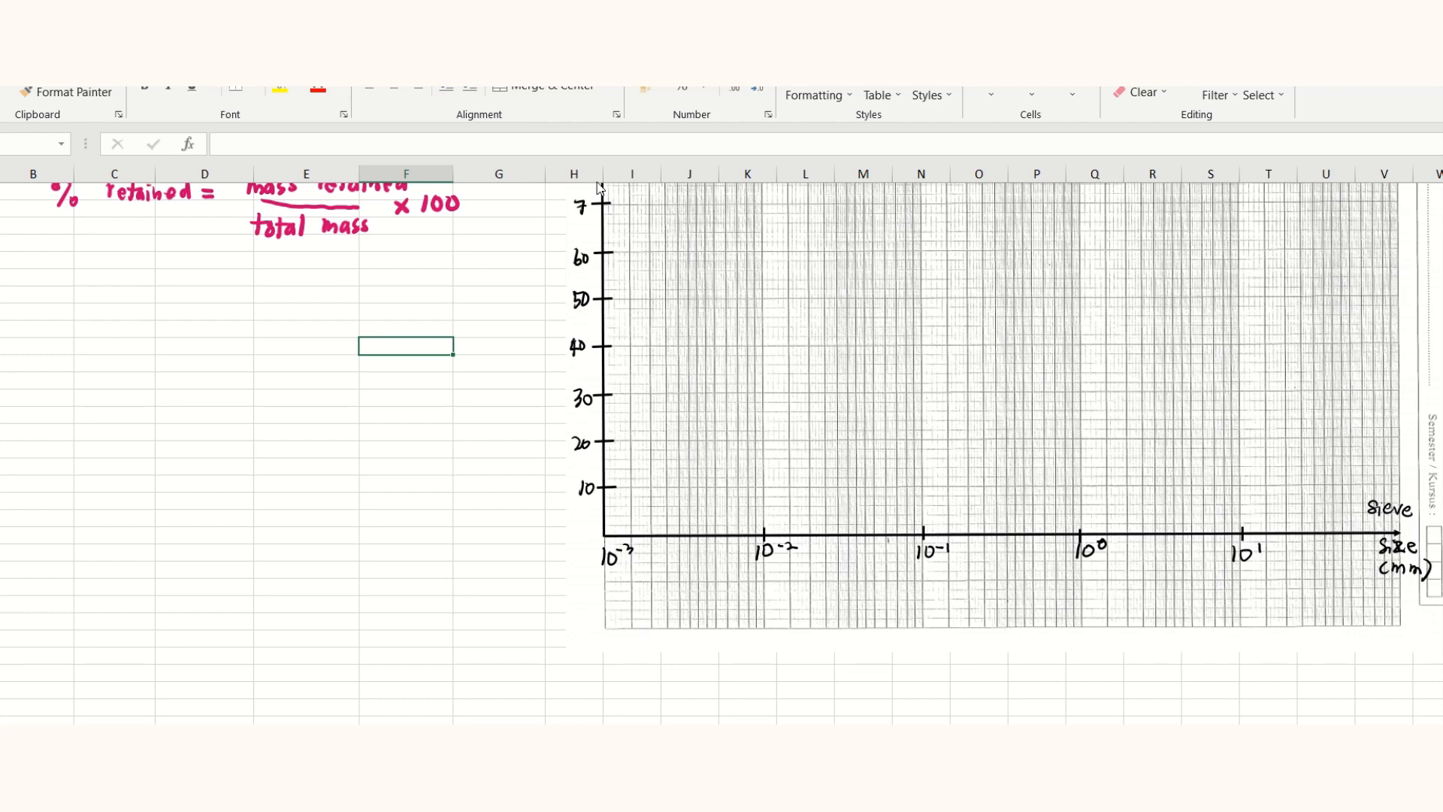
scroll(744, 379, "up", 4)
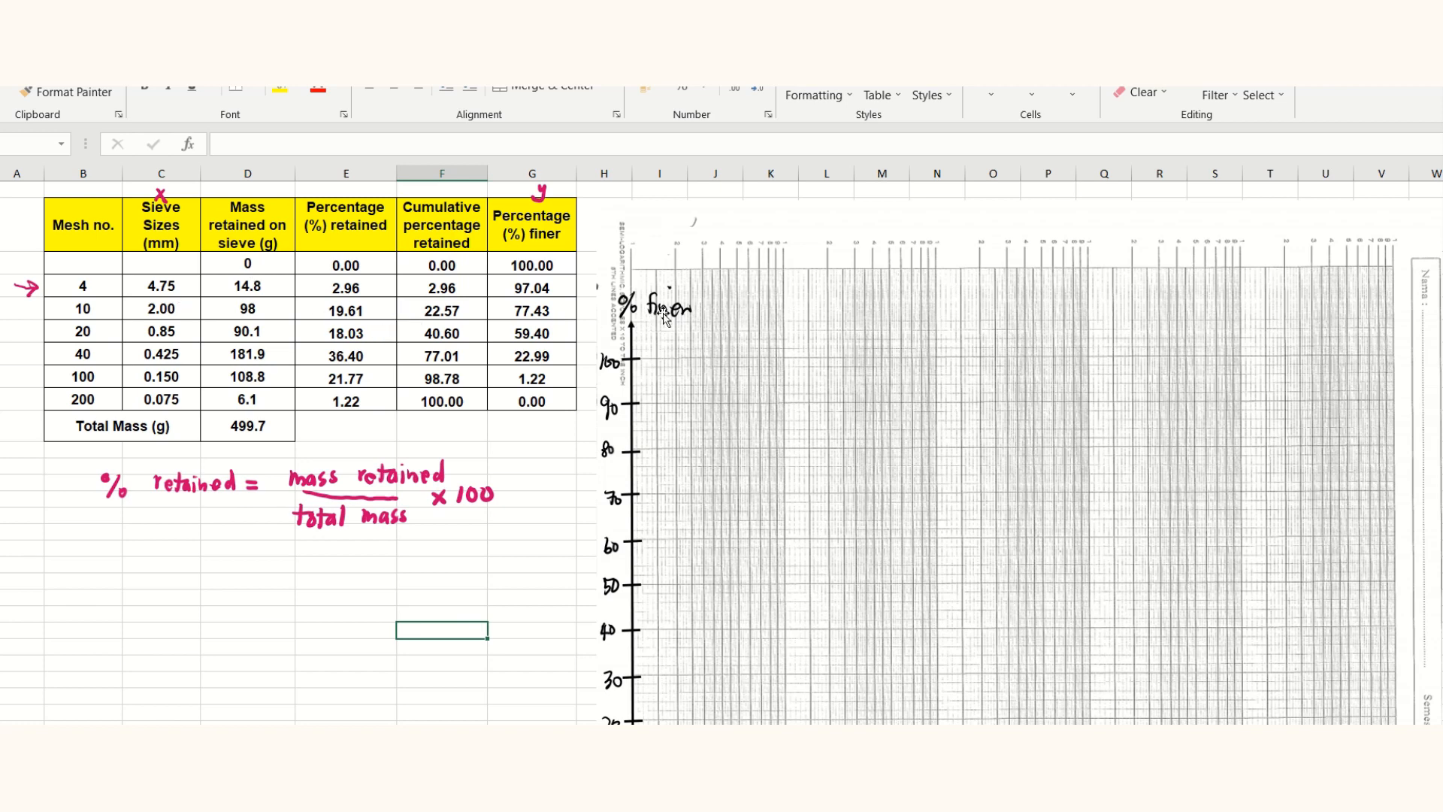
scroll(684, 376, "down", 2)
scroll(712, 370, "down", 1)
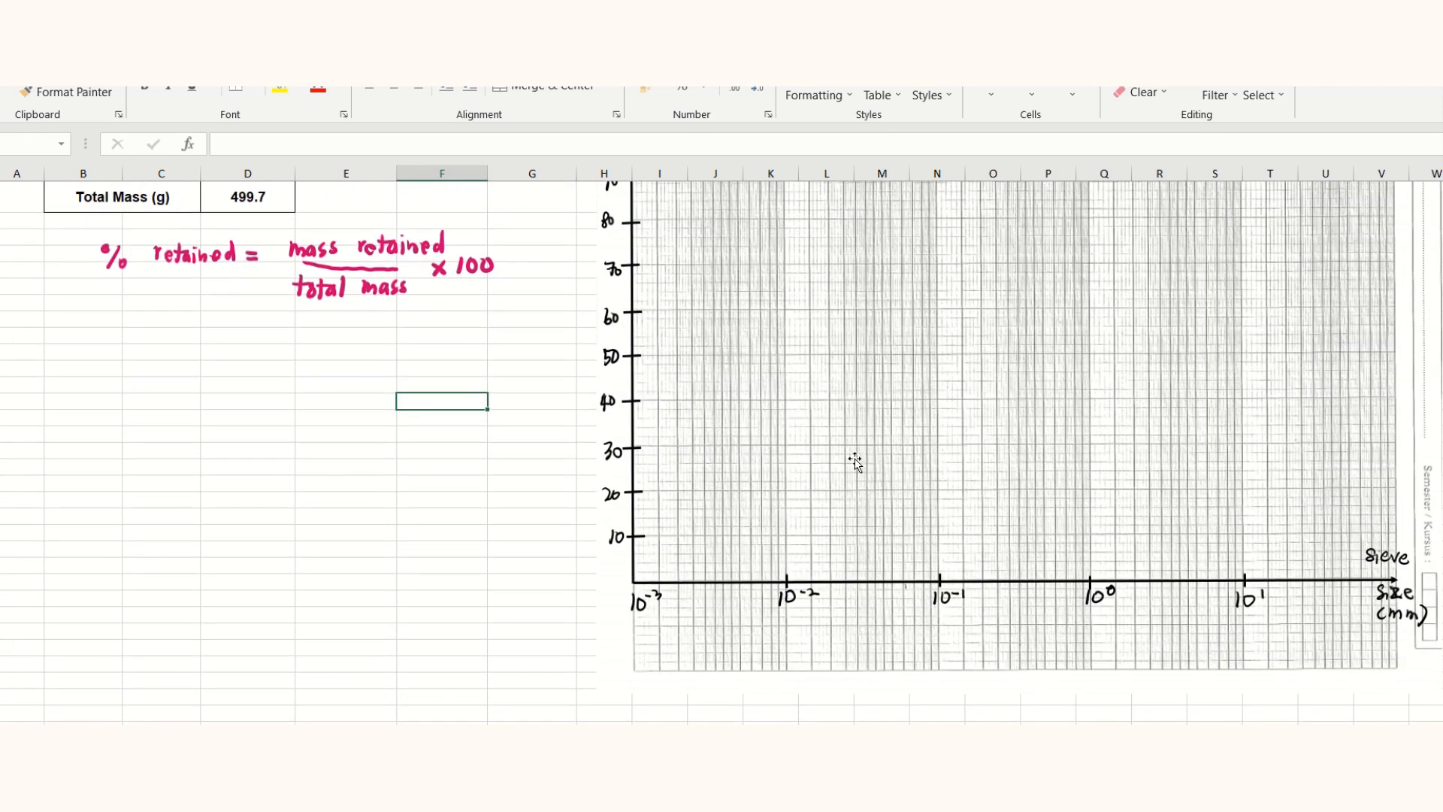
scroll(631, 594, "down", 1)
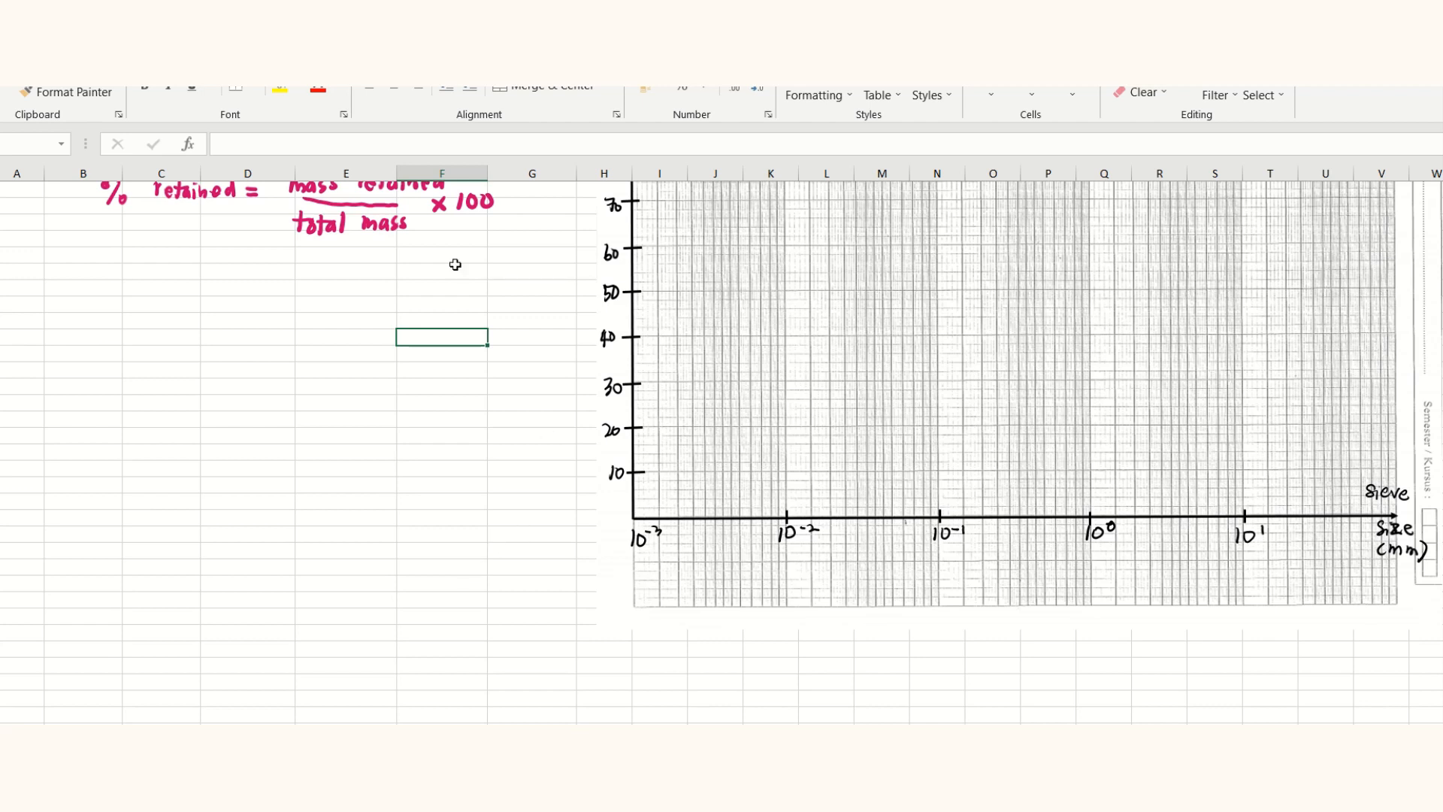
- Choose the red pen, and switch to the scientific calculator to evaluate 10^-2
left_click(161, 30)
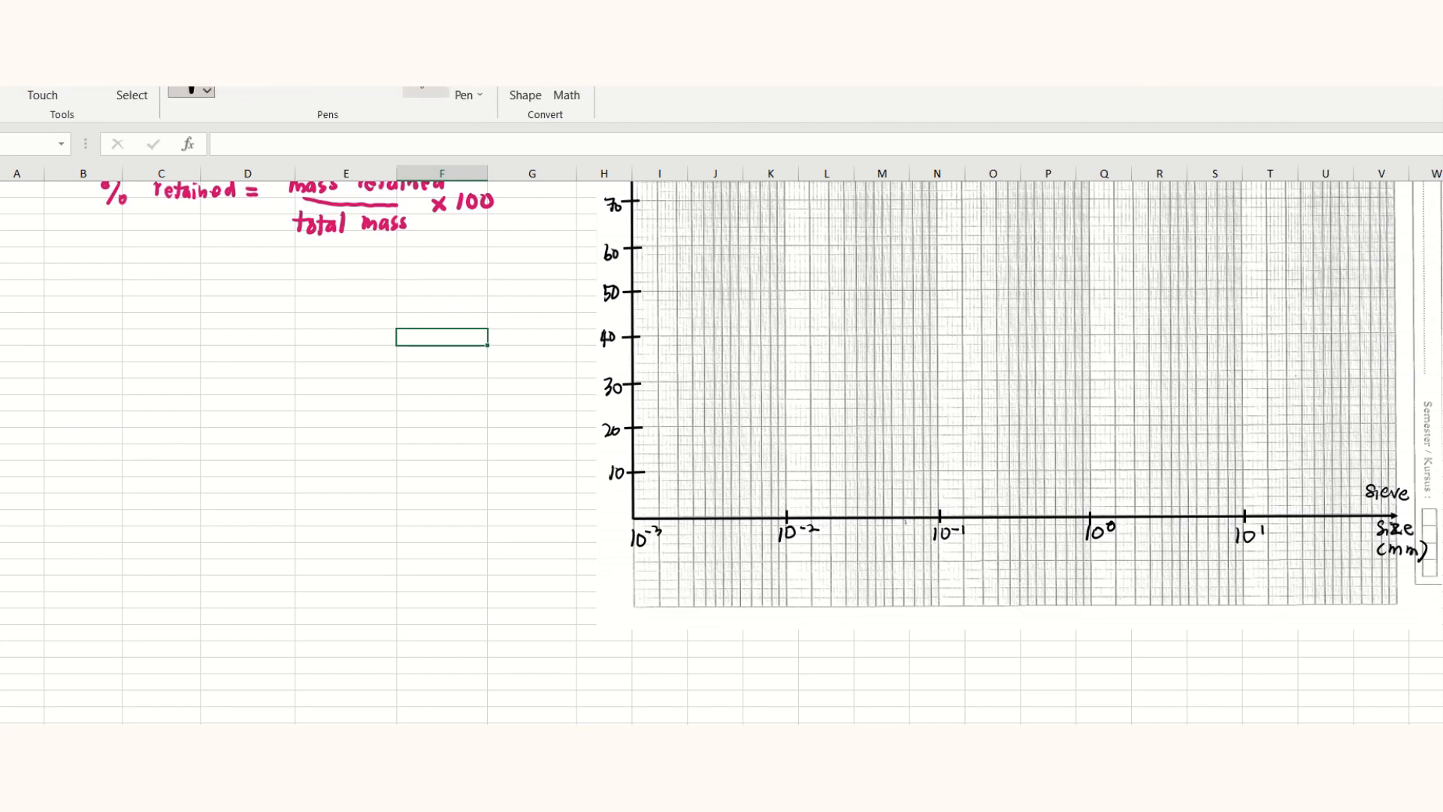
left_click(246, 90)
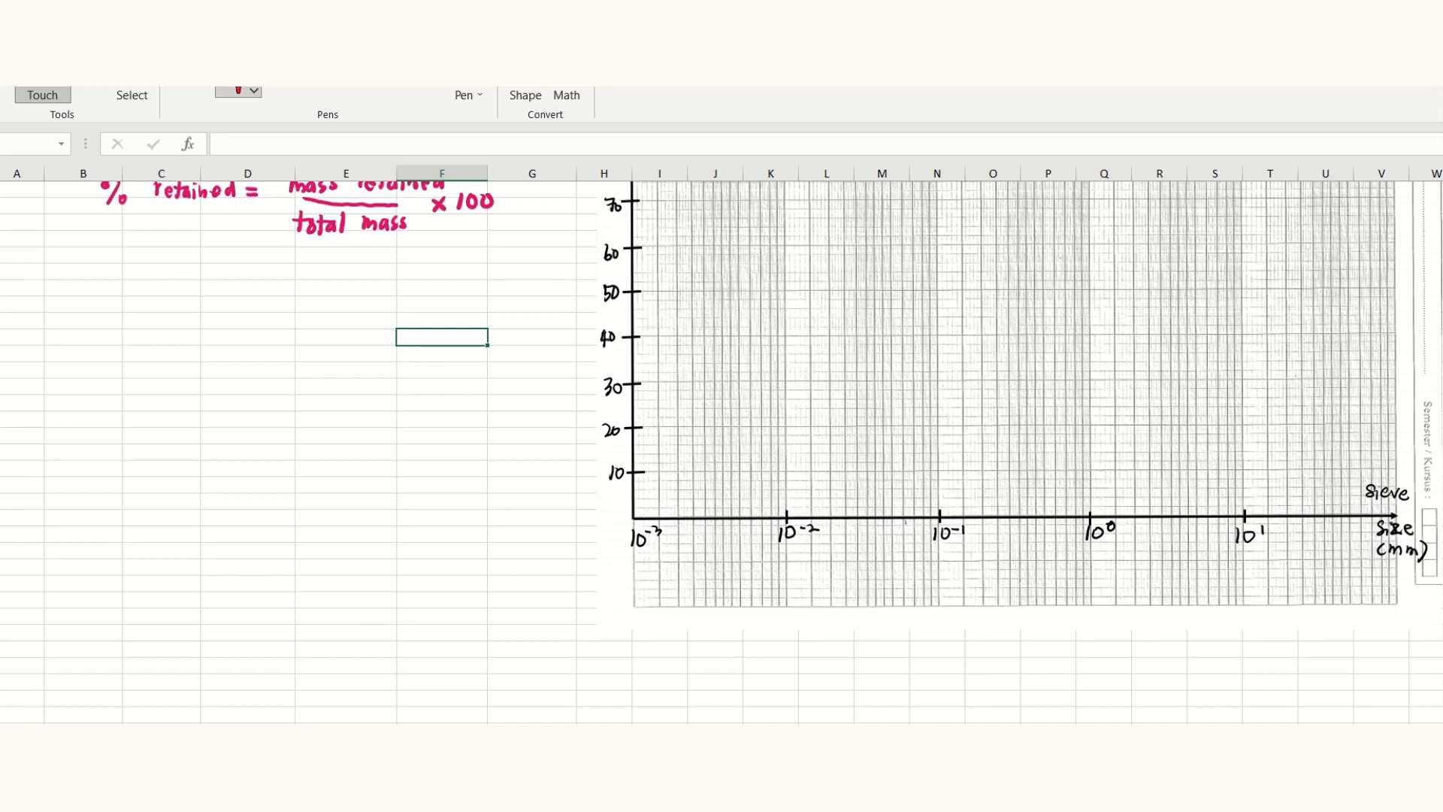
key("alt+Tab")
left_click(352, 605)
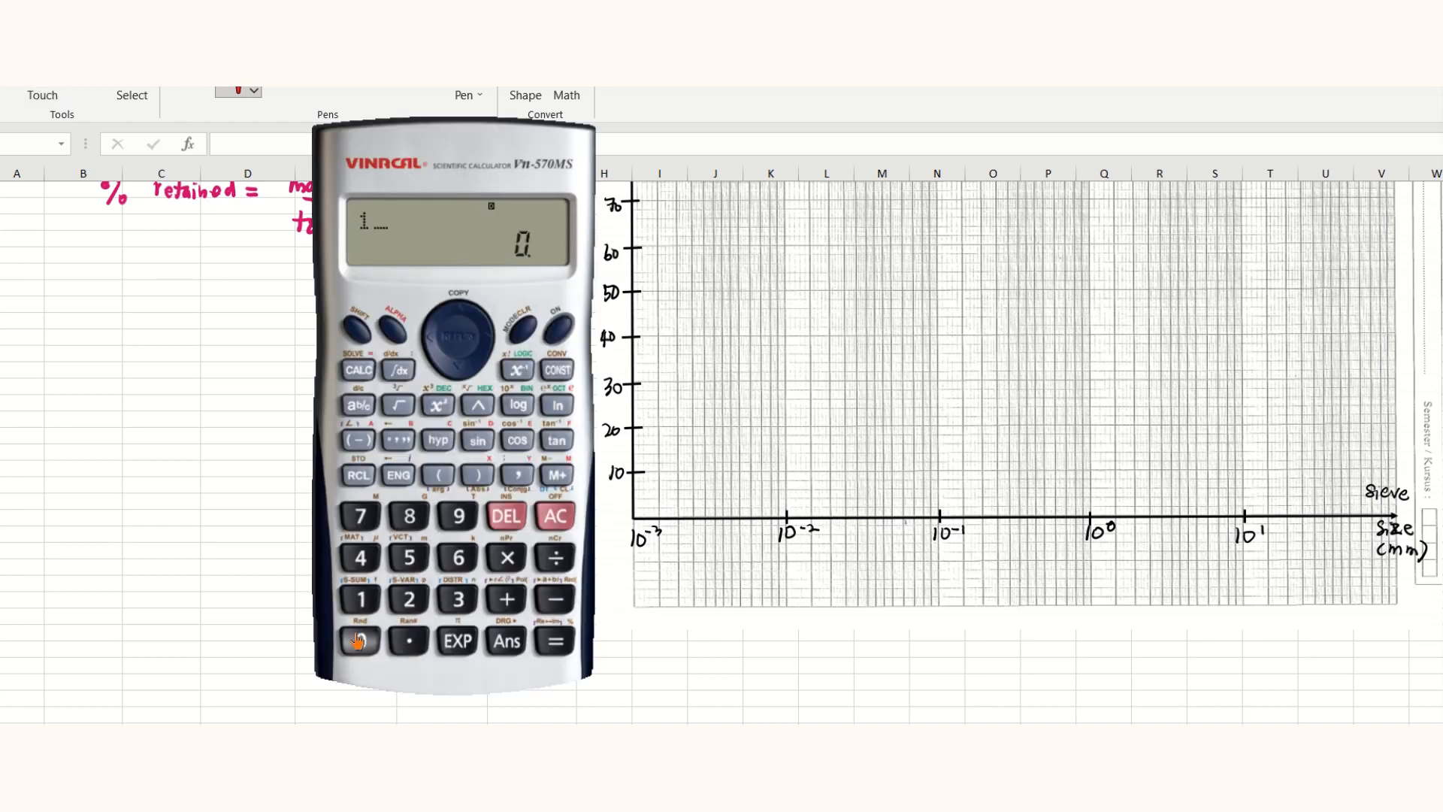
left_click(358, 640)
left_click(485, 410)
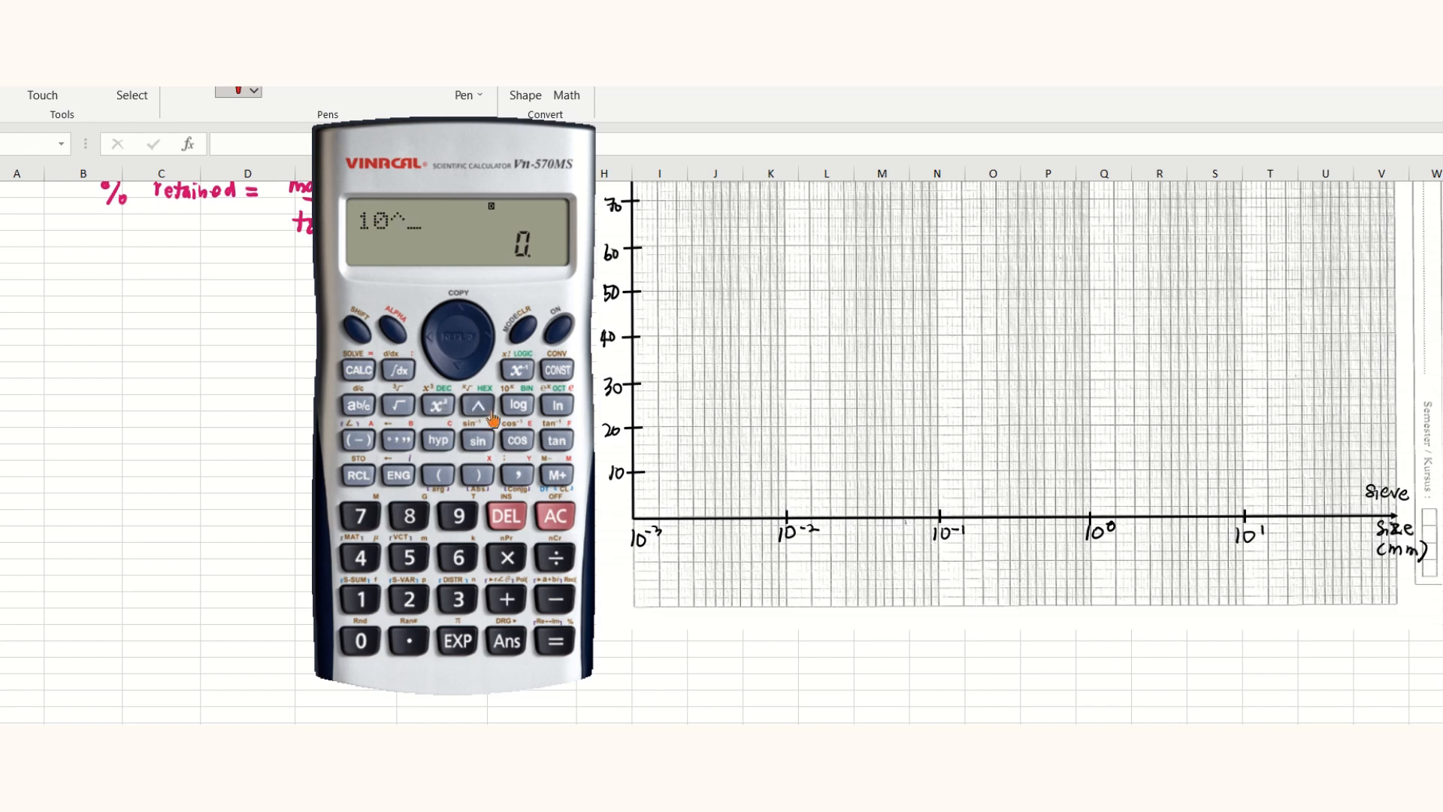
left_click(359, 442)
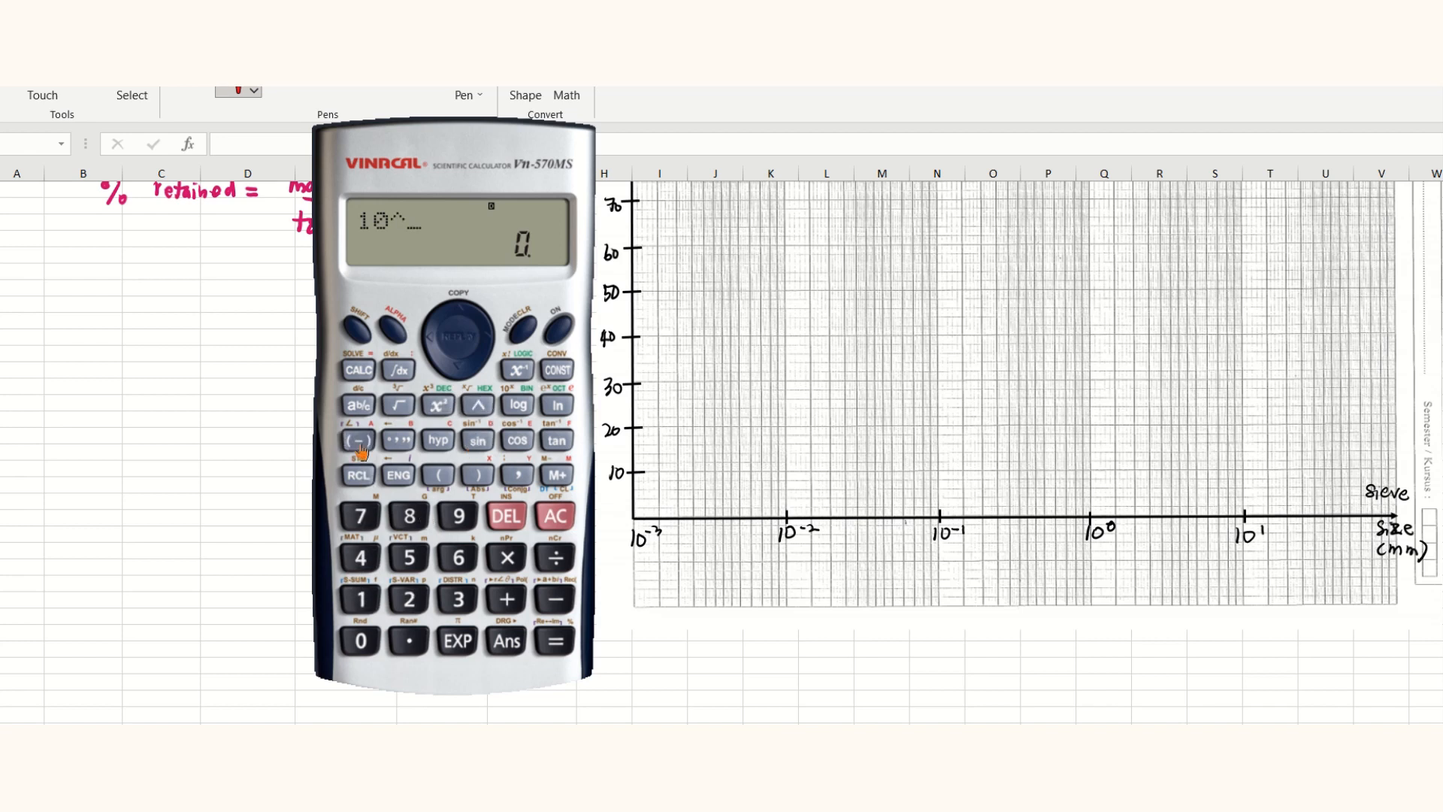
left_click(406, 597)
left_click(556, 642)
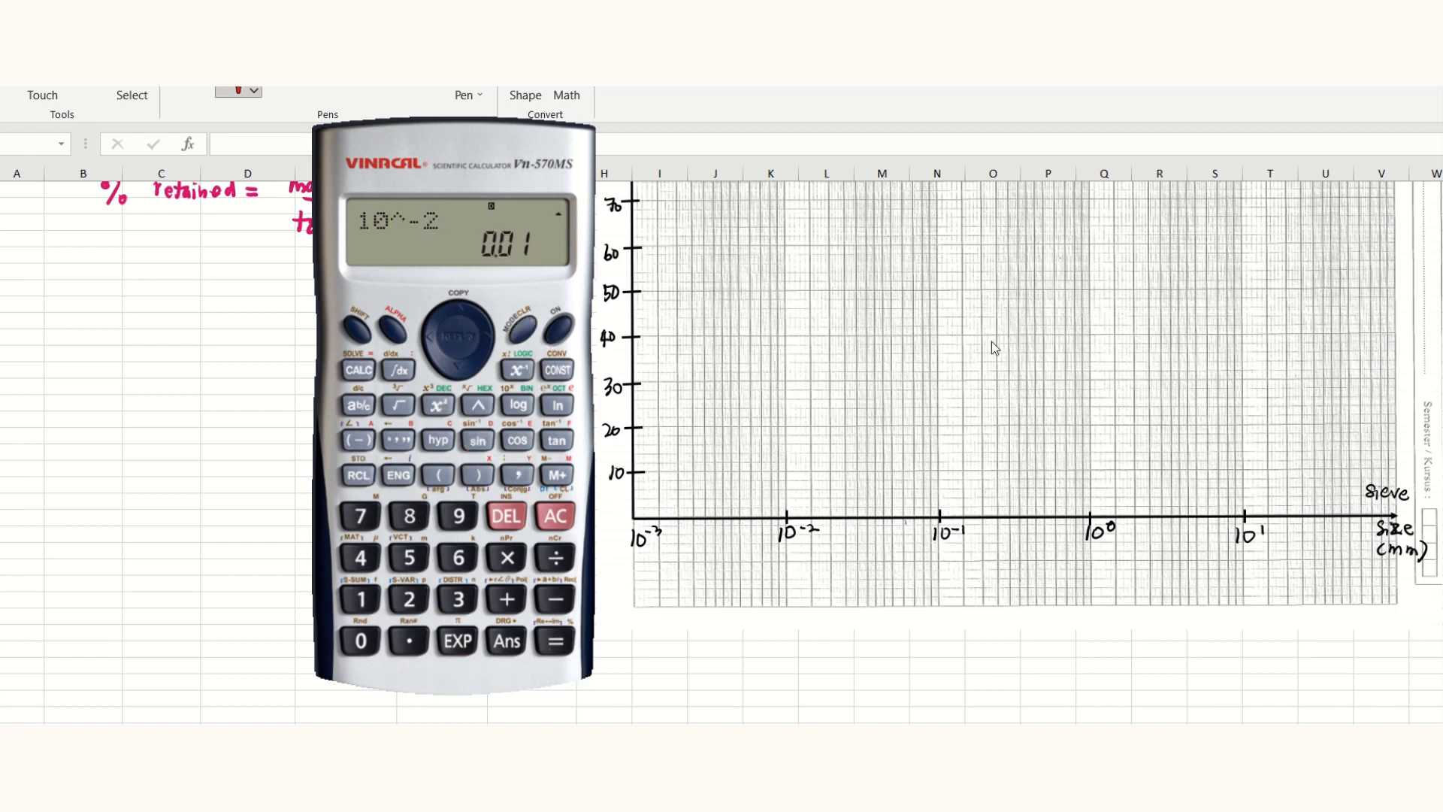
- Handwrite 0.001, 0.01, 0.1, 1 and 10 in red below the matching power-of-ten labels on the horizontal axis
left_click(784, 558)
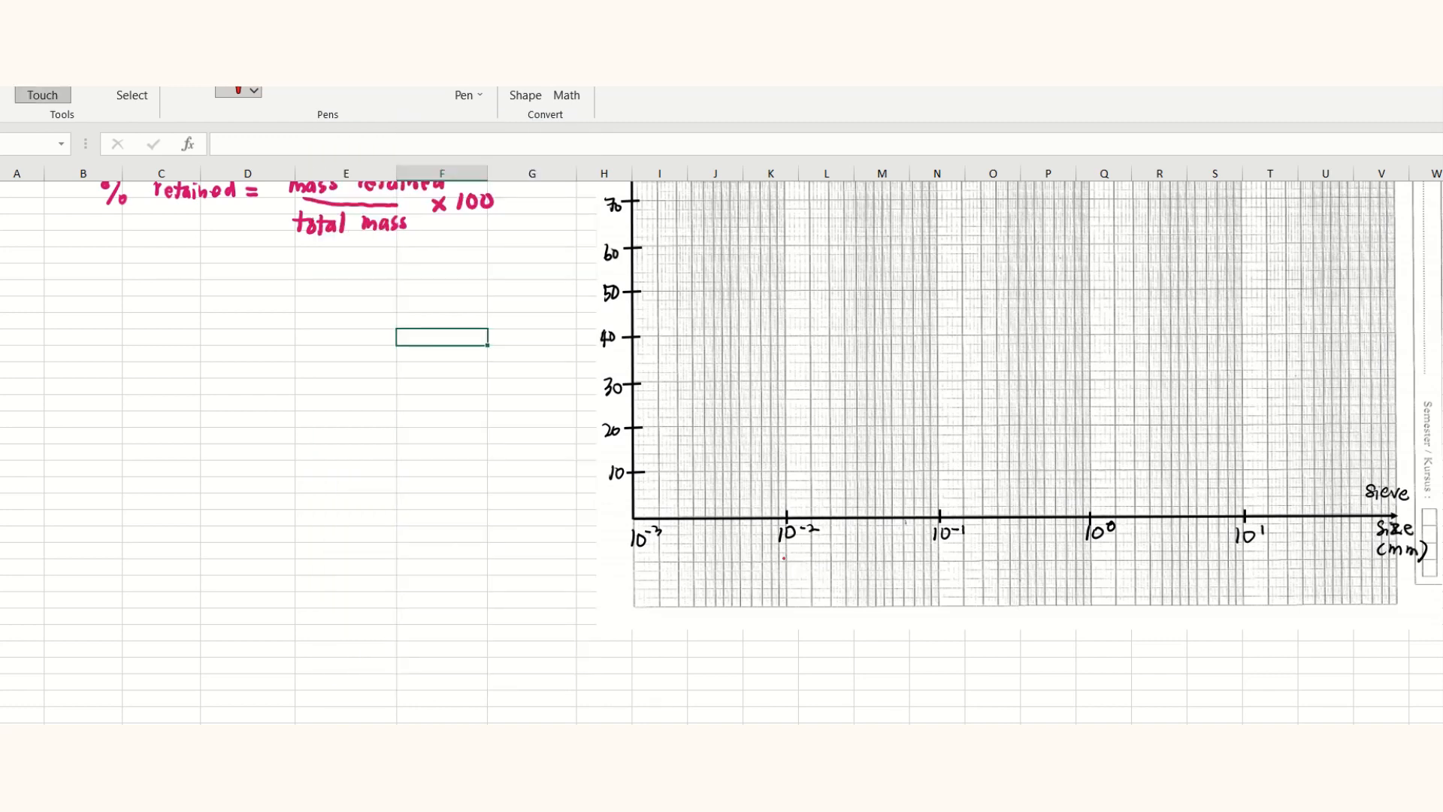
left_click_drag(784, 557, 782, 558)
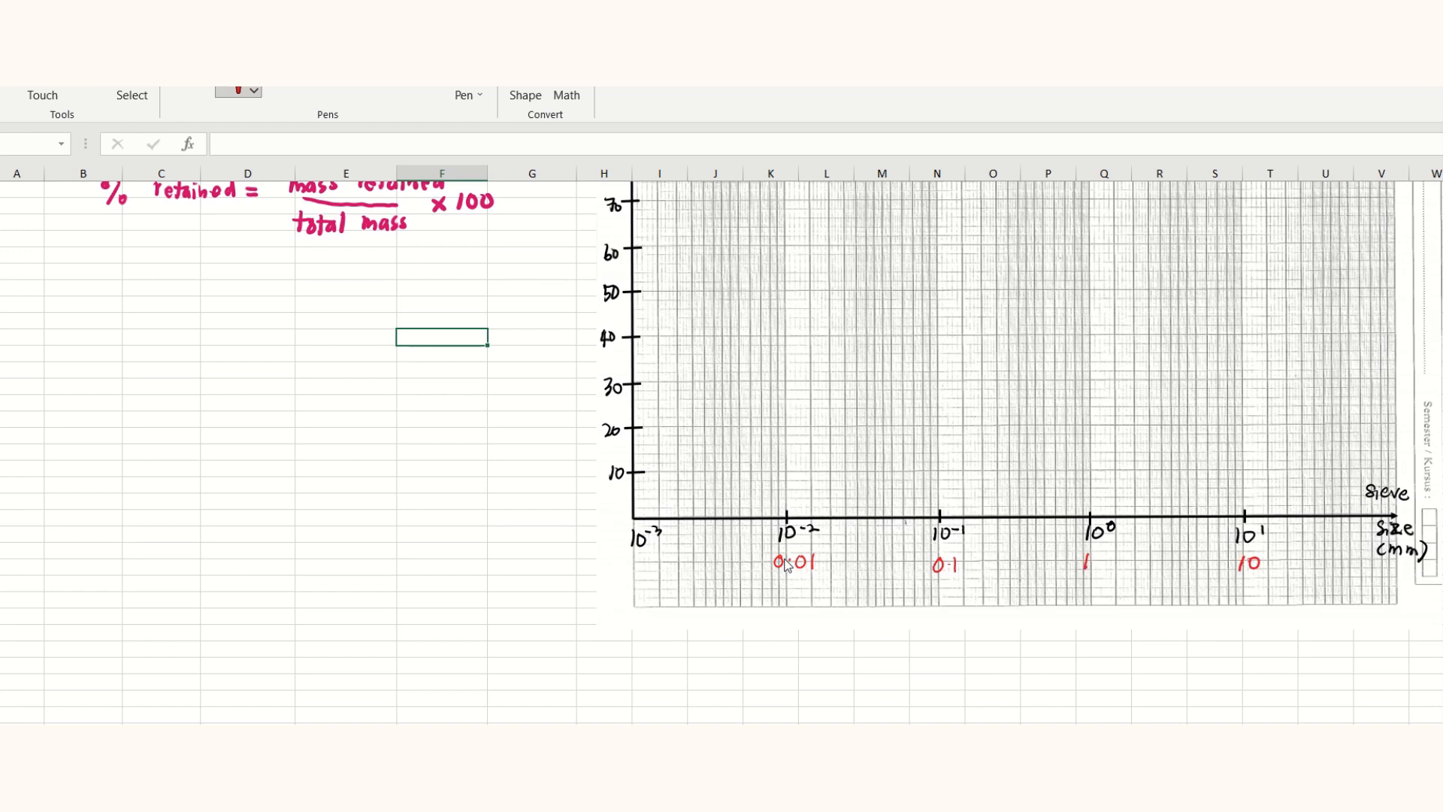
left_click_drag(625, 558, 626, 572)
- Handwrite 1 and 10 in red above the graph paper's upper scale, over the 10⁰ and 10¹ gridlines
scroll(687, 456, "up", 3)
scroll(301, 416, "up", 1)
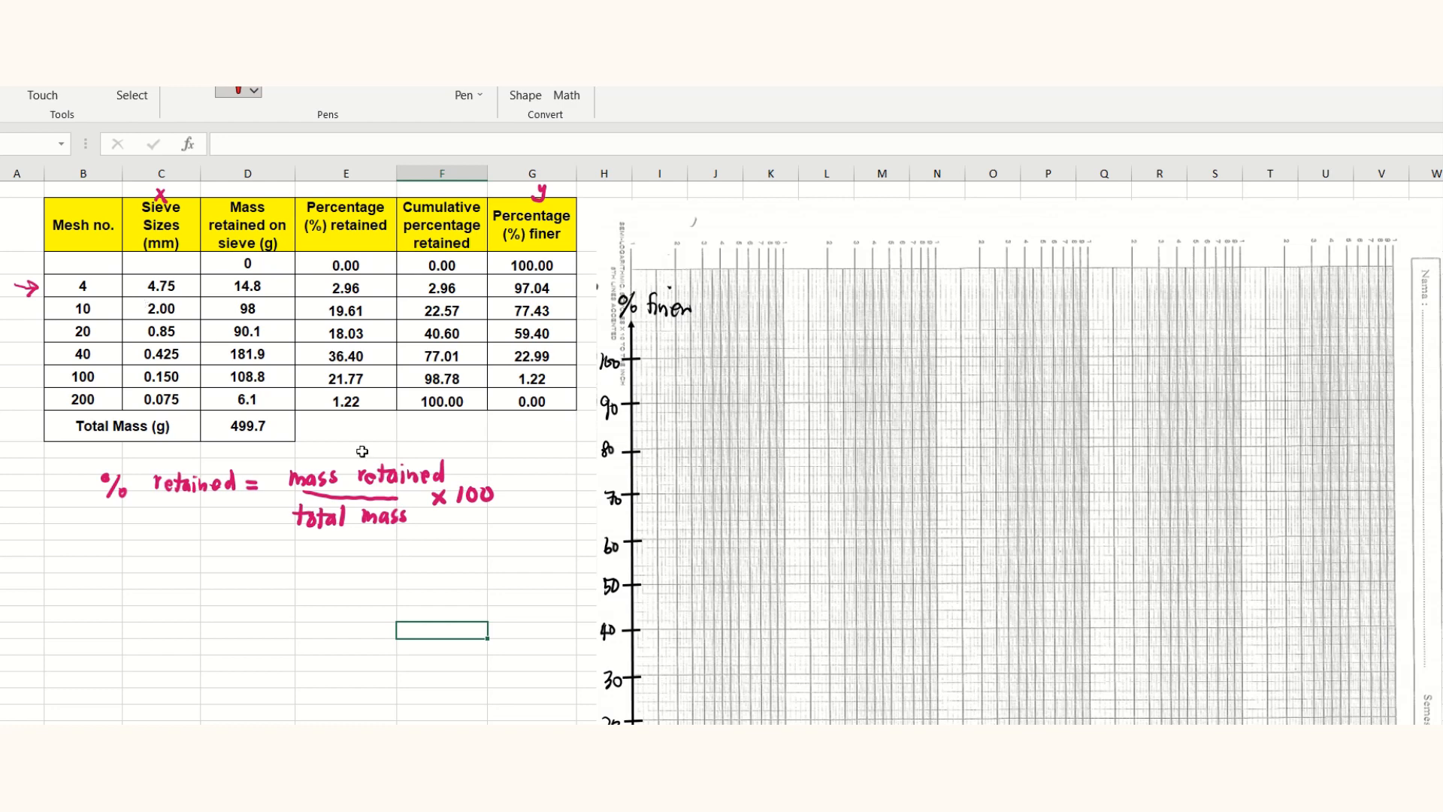
scroll(872, 526, "down", 2)
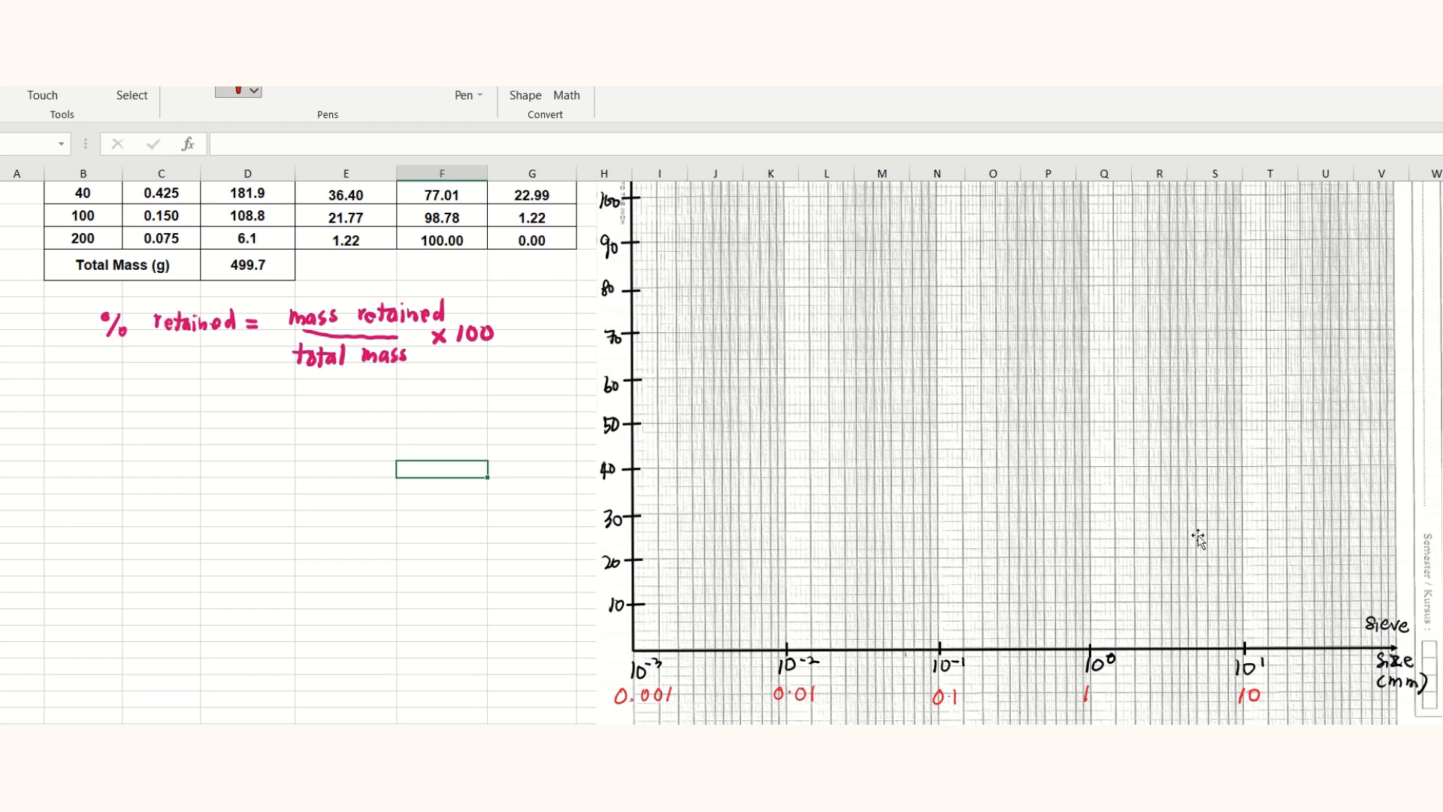
scroll(1201, 534, "up", 1)
scroll(1200, 534, "up", 1)
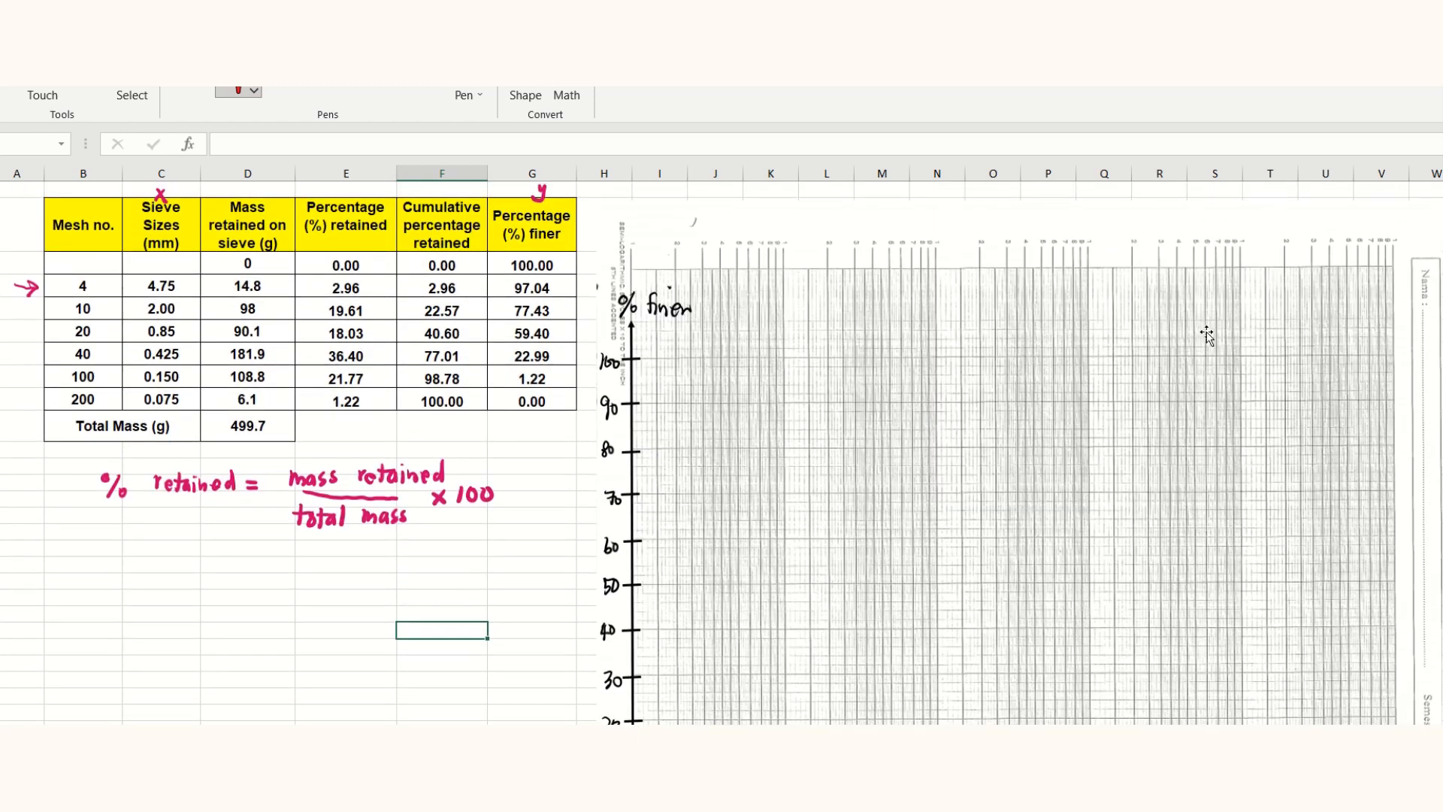
scroll(722, 451, "up", 4)
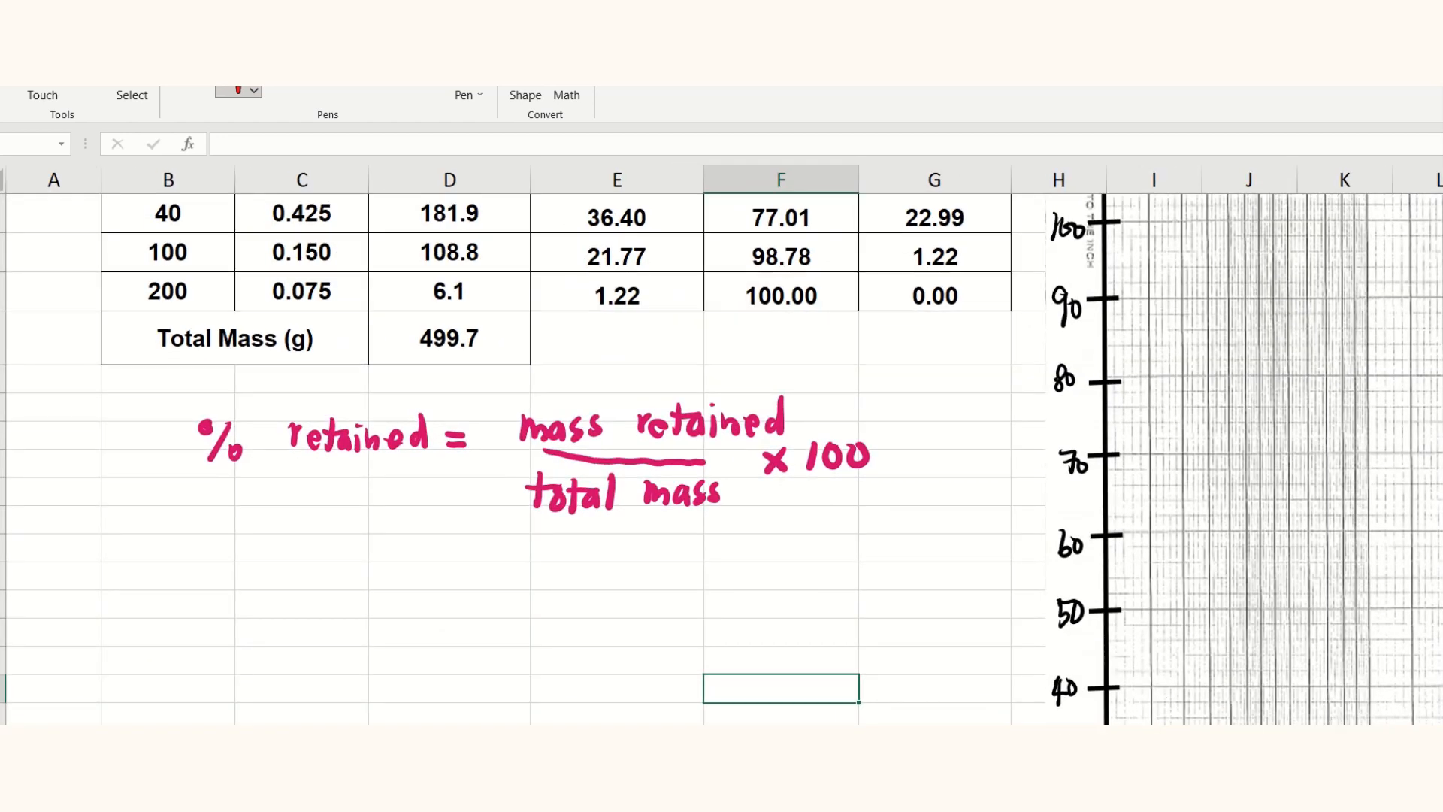
scroll(1227, 707, "right", 2)
scroll(964, 567, "right", 6)
scroll(964, 567, "down", 5)
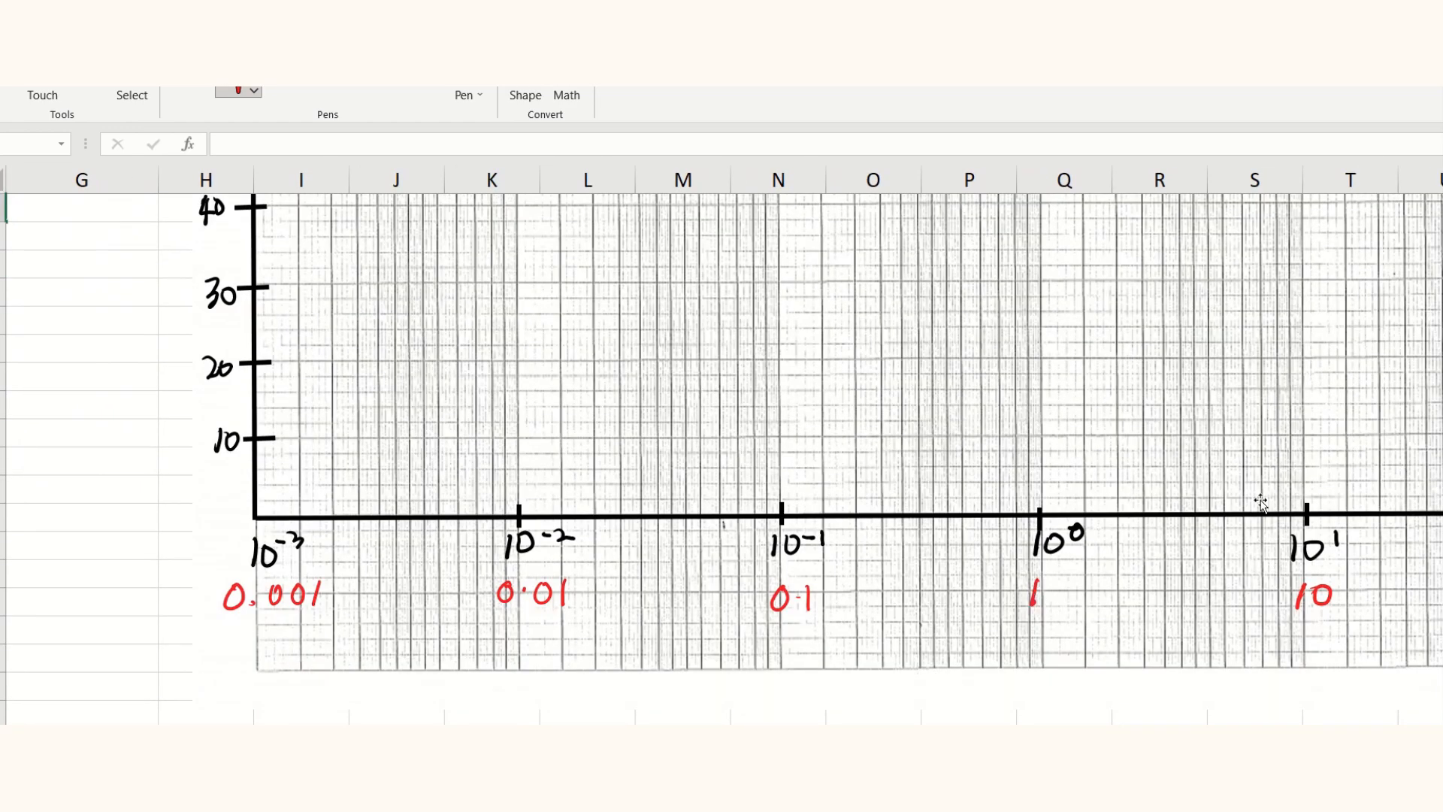
scroll(1263, 469, "up", 3)
scroll(1264, 469, "up", 1)
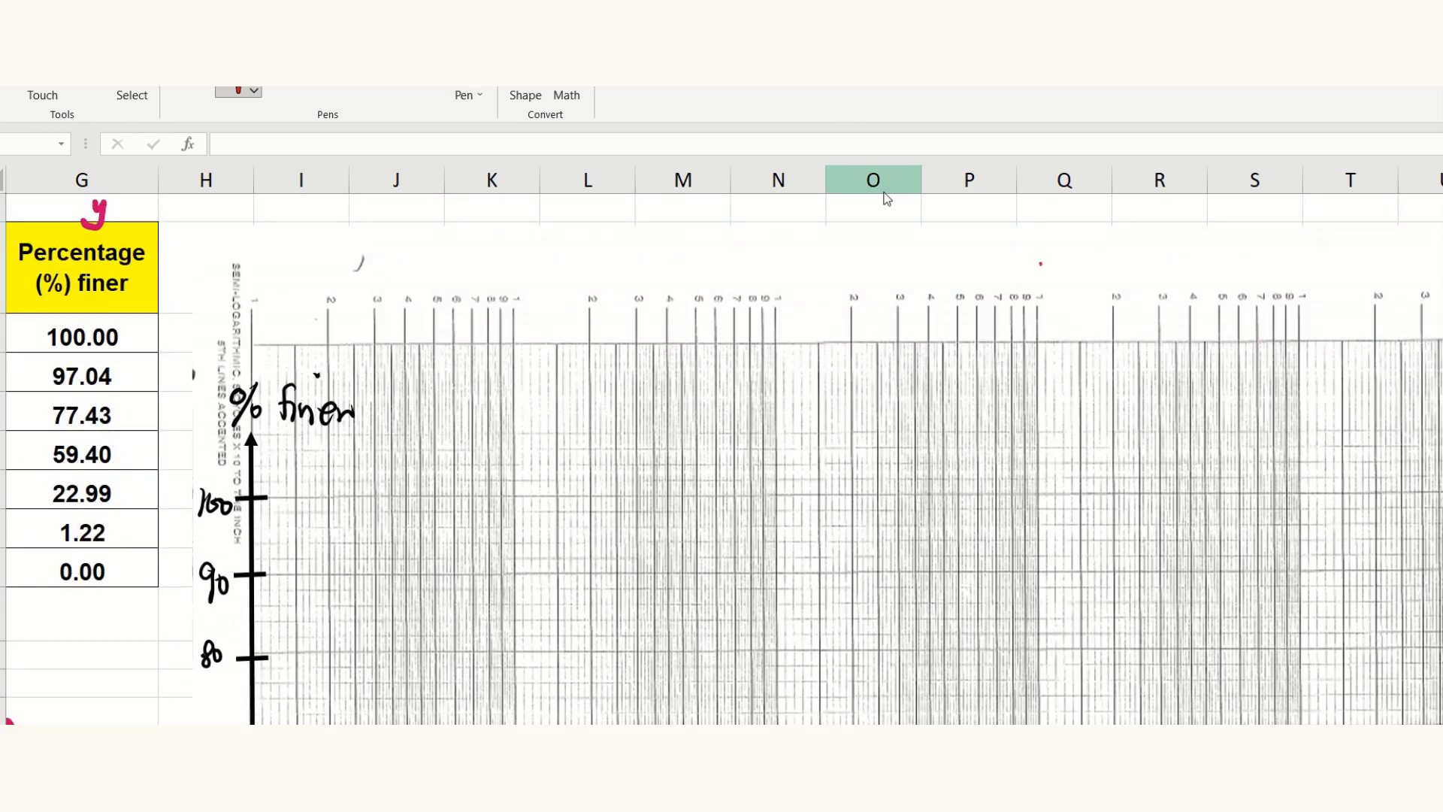
left_click_drag(1305, 258, 1297, 274)
left_click_drag(1310, 263, 1315, 271)
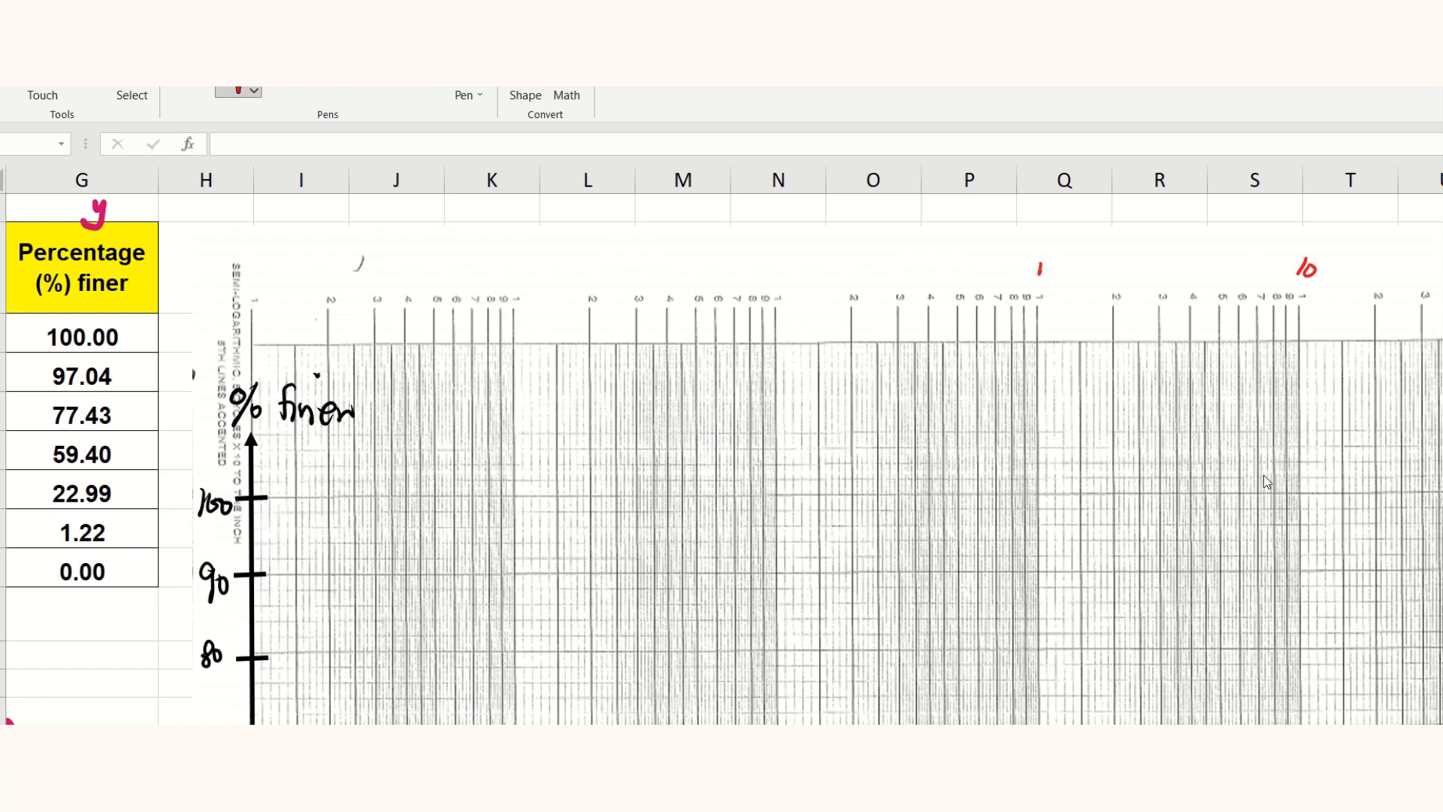
- Circle the plotting area for the first point in red, and mark a black cross at 4.75 mm and 97.04% finer
mouse_move(1164, 502)
left_mouse_down()
mouse_move(1210, 474)
mouse_move(1251, 517)
mouse_move(1244, 564)
mouse_move(1185, 601)
mouse_move(1145, 564)
mouse_move(1163, 501)
left_mouse_up()
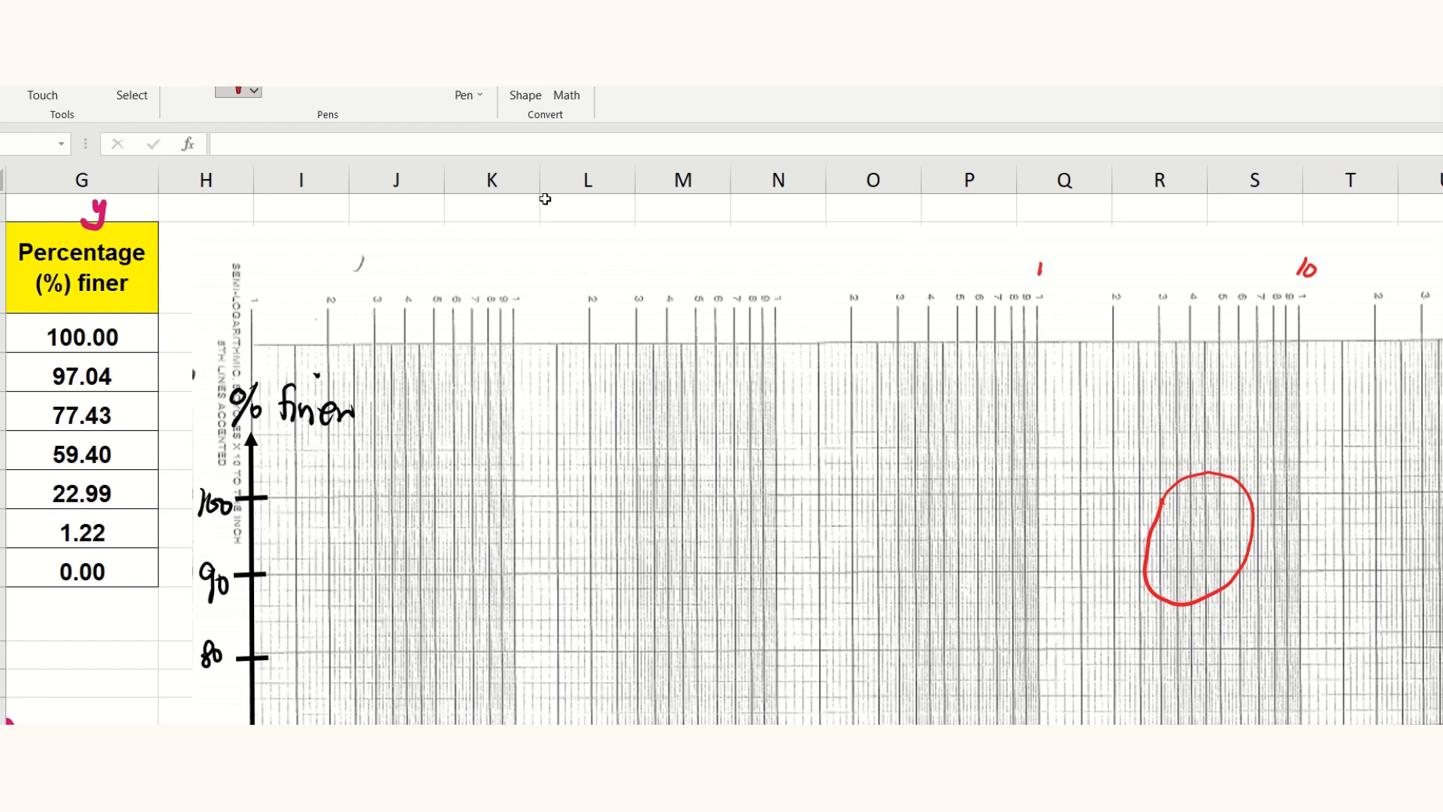
left_click(190, 89)
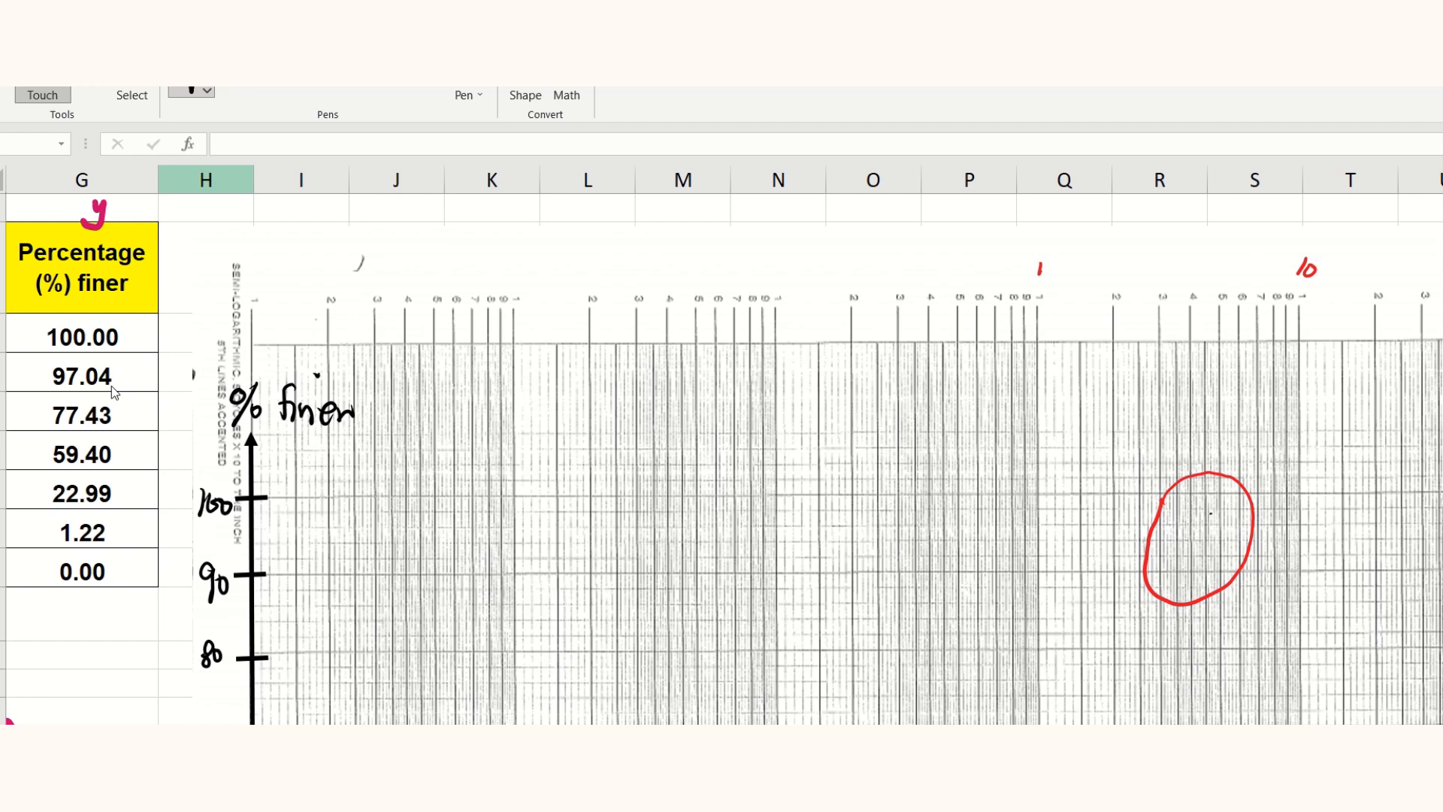
left_click_drag(1210, 514, 1220, 521)
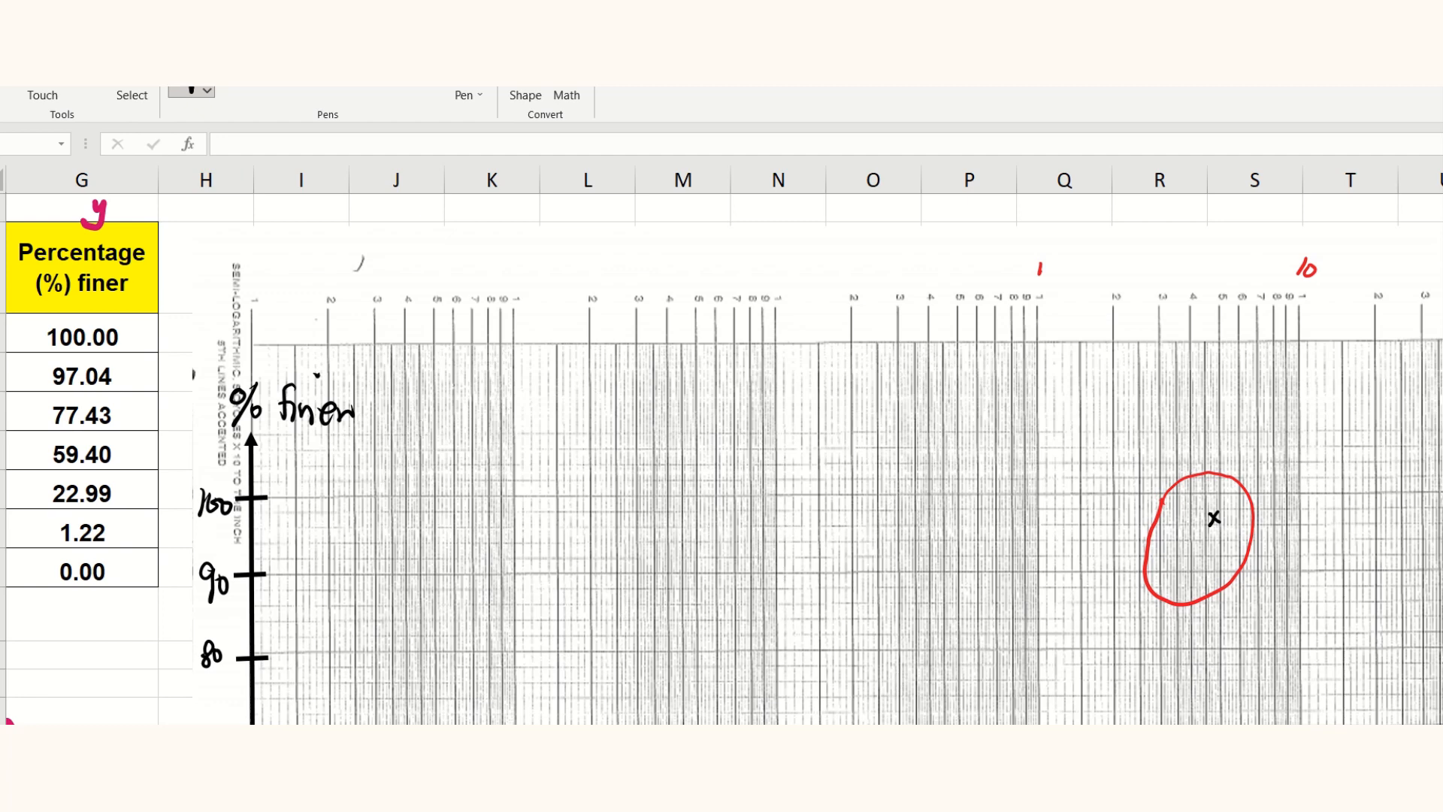
- Draw a short red guide stroke where the 2 mm gridline meets the 80% line
scroll(36, 579, "left", 5)
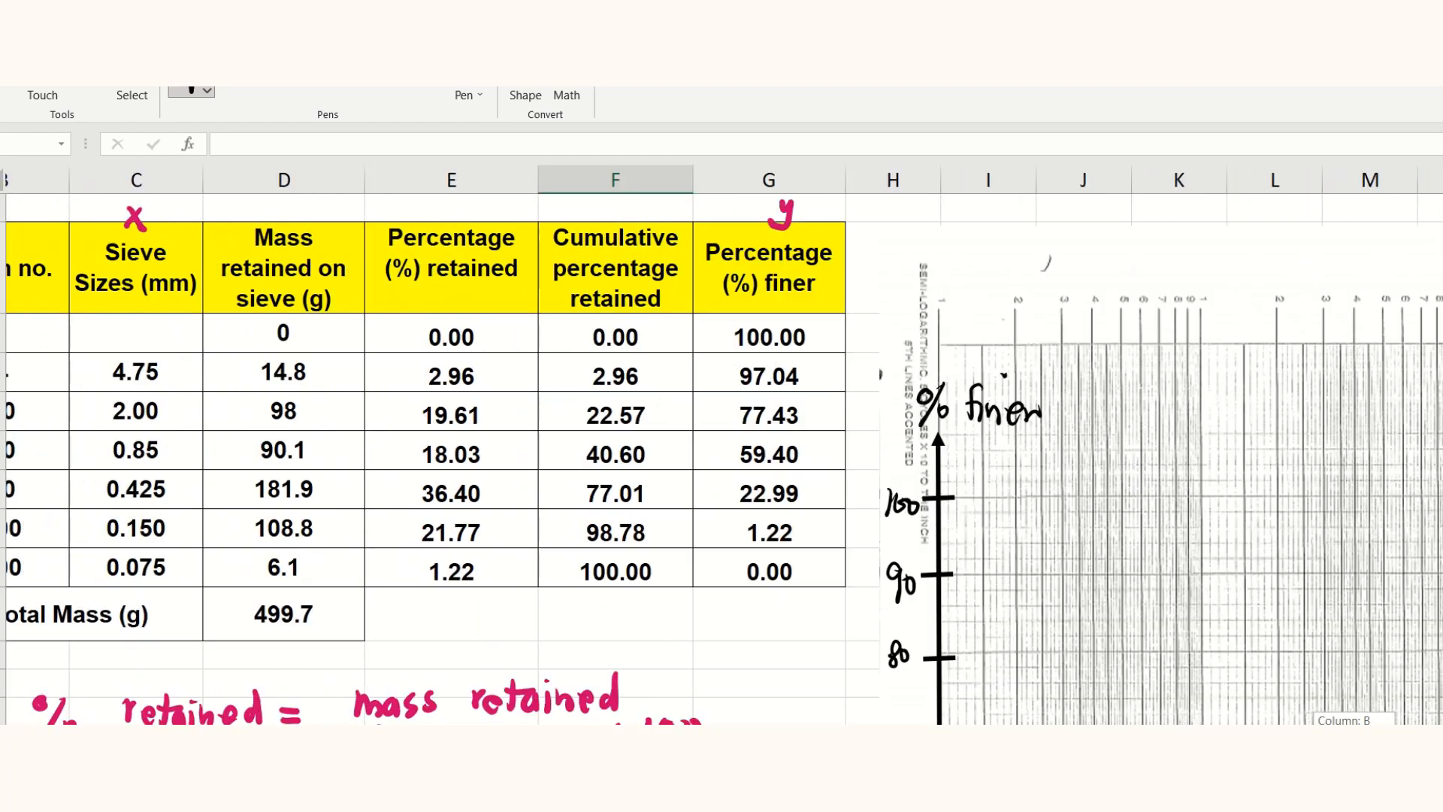
scroll(246, 544, "left", 3)
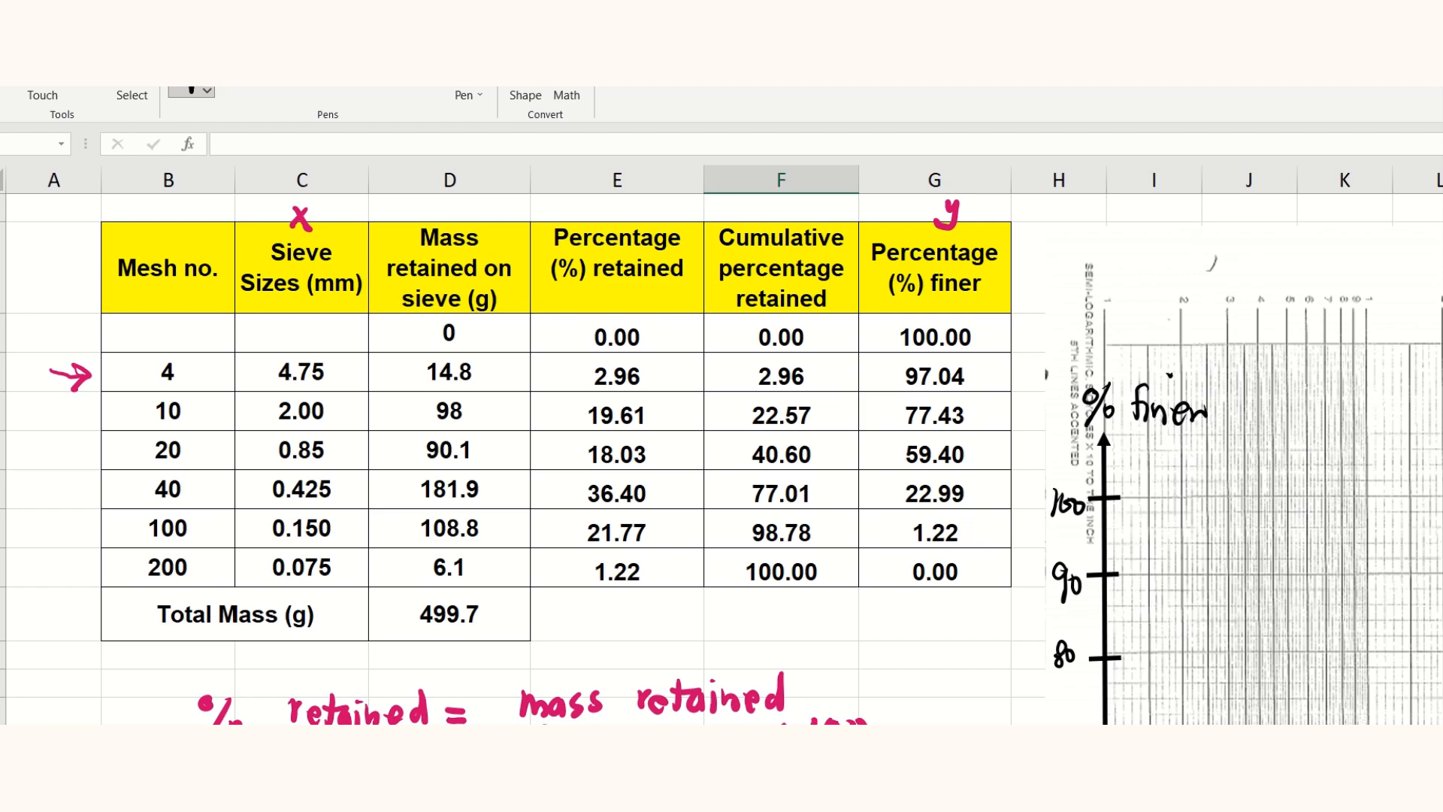
scroll(722, 451, "right", 7)
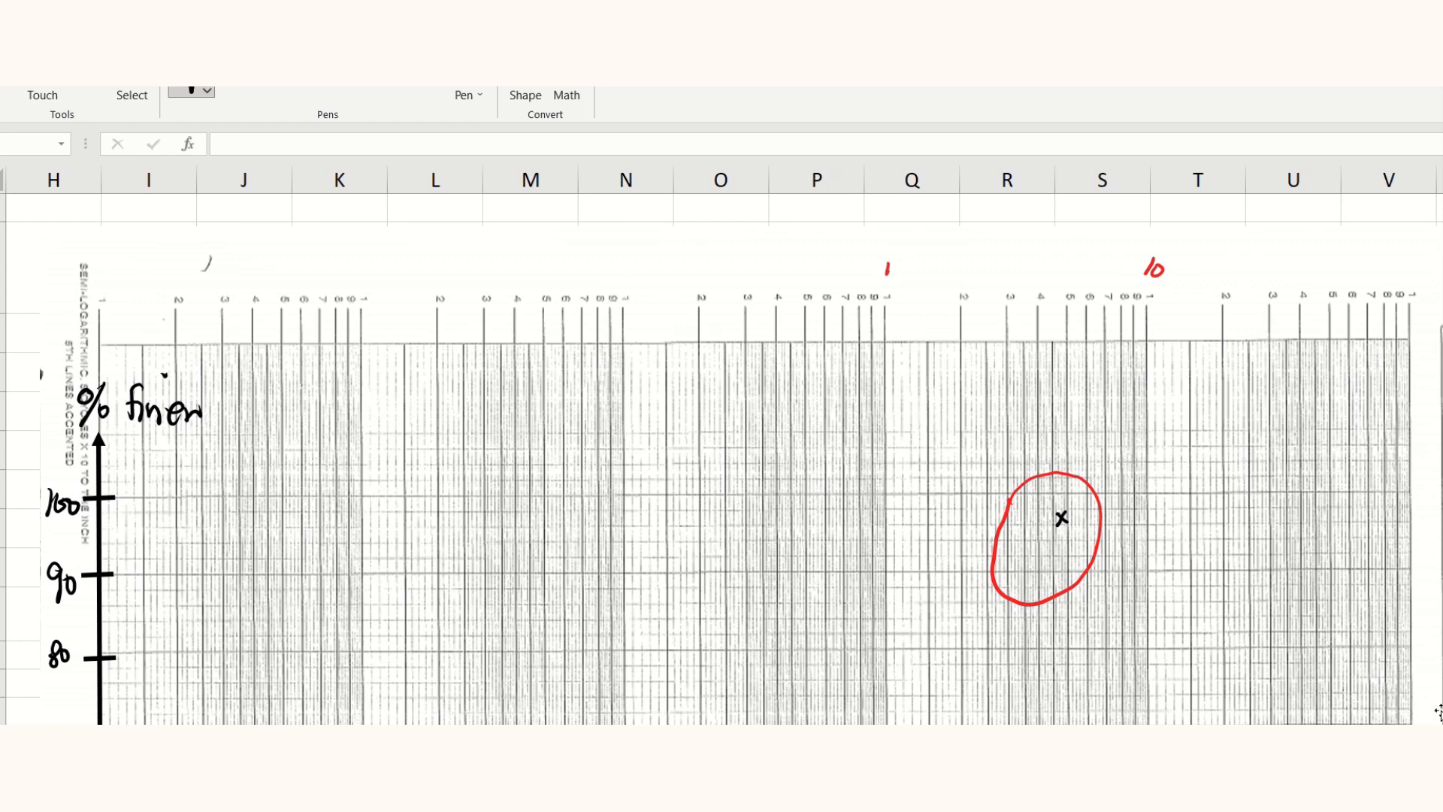
scroll(722, 462, "down", 3)
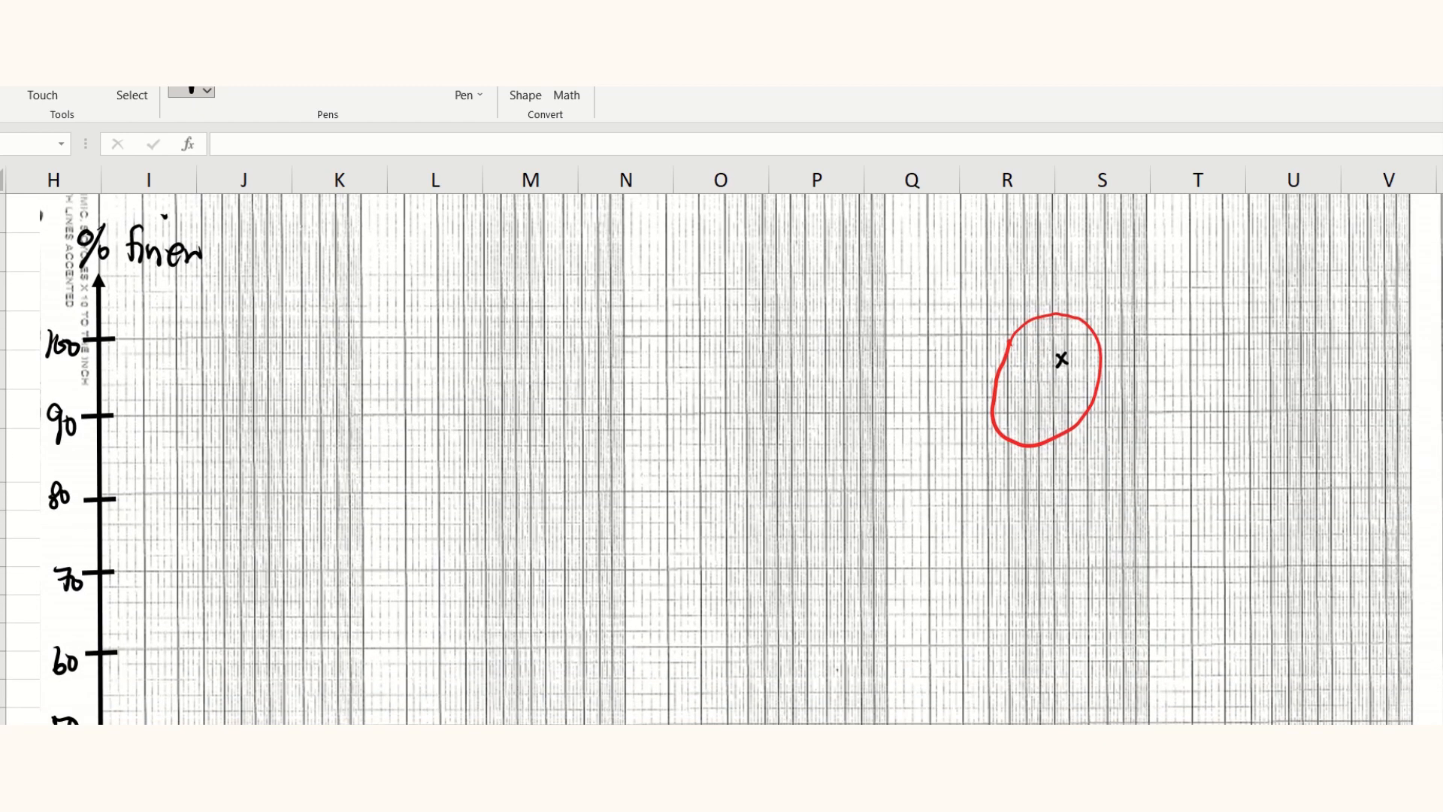
scroll(721, 451, "left", 5)
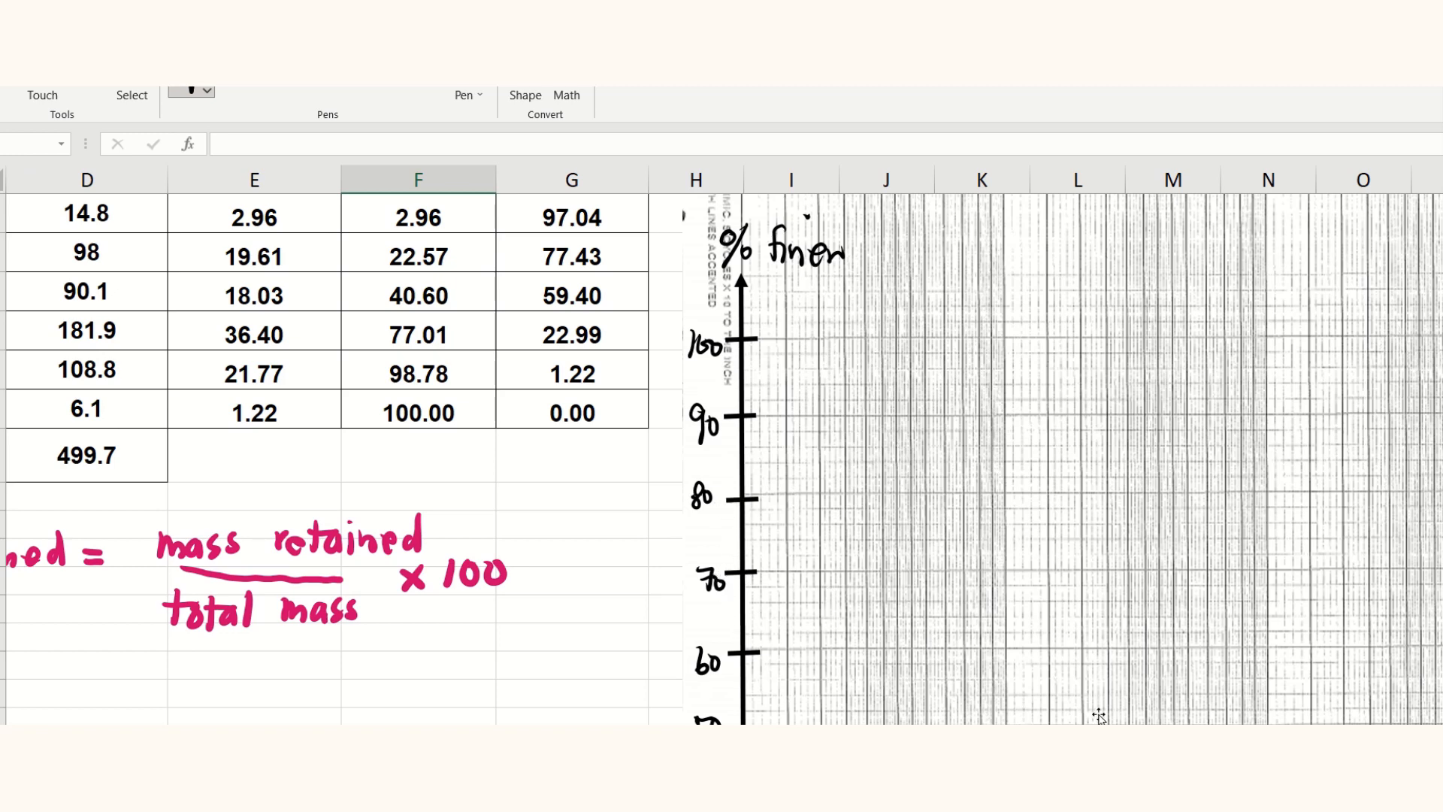
scroll(1435, 707, "right", 8)
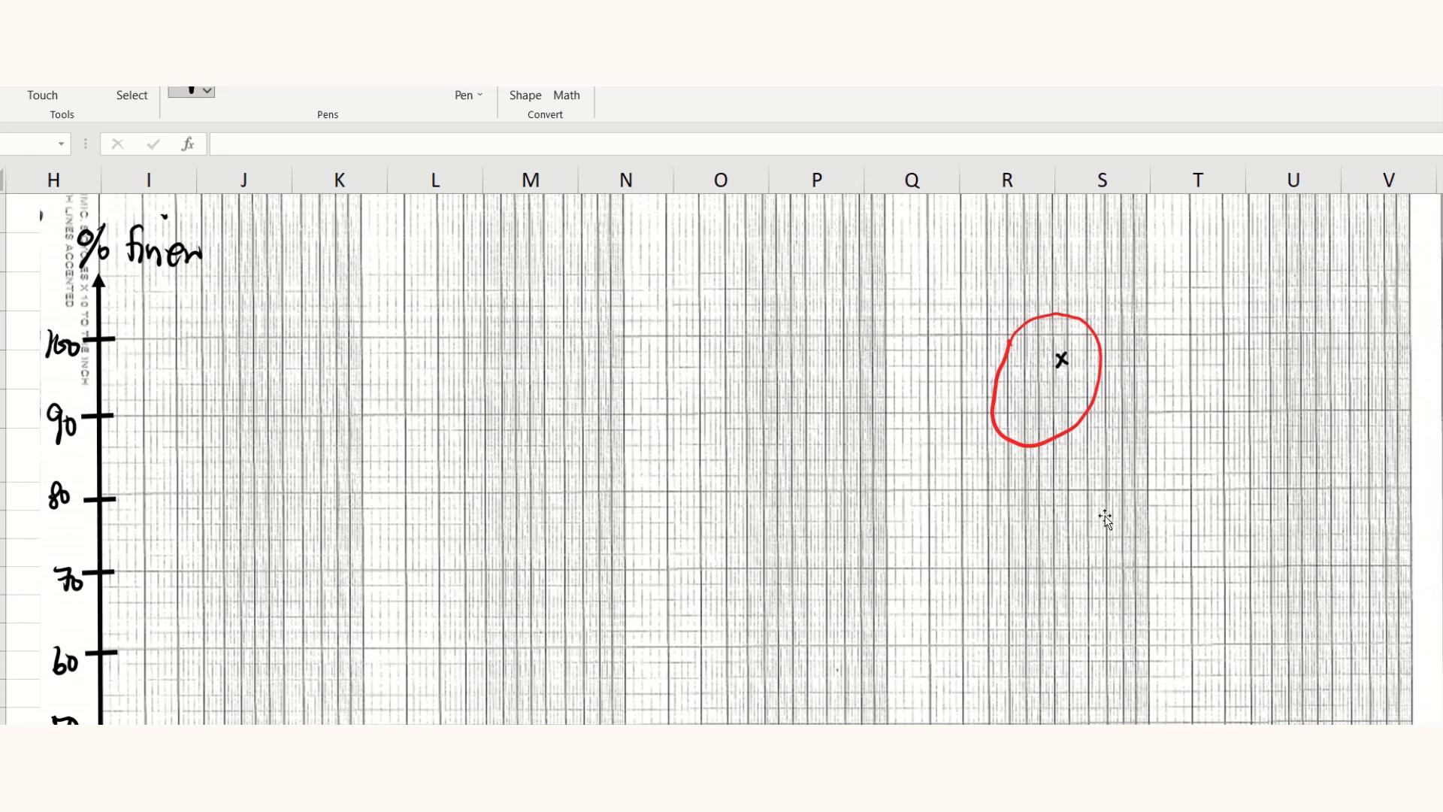
scroll(1000, 421, "up", 2)
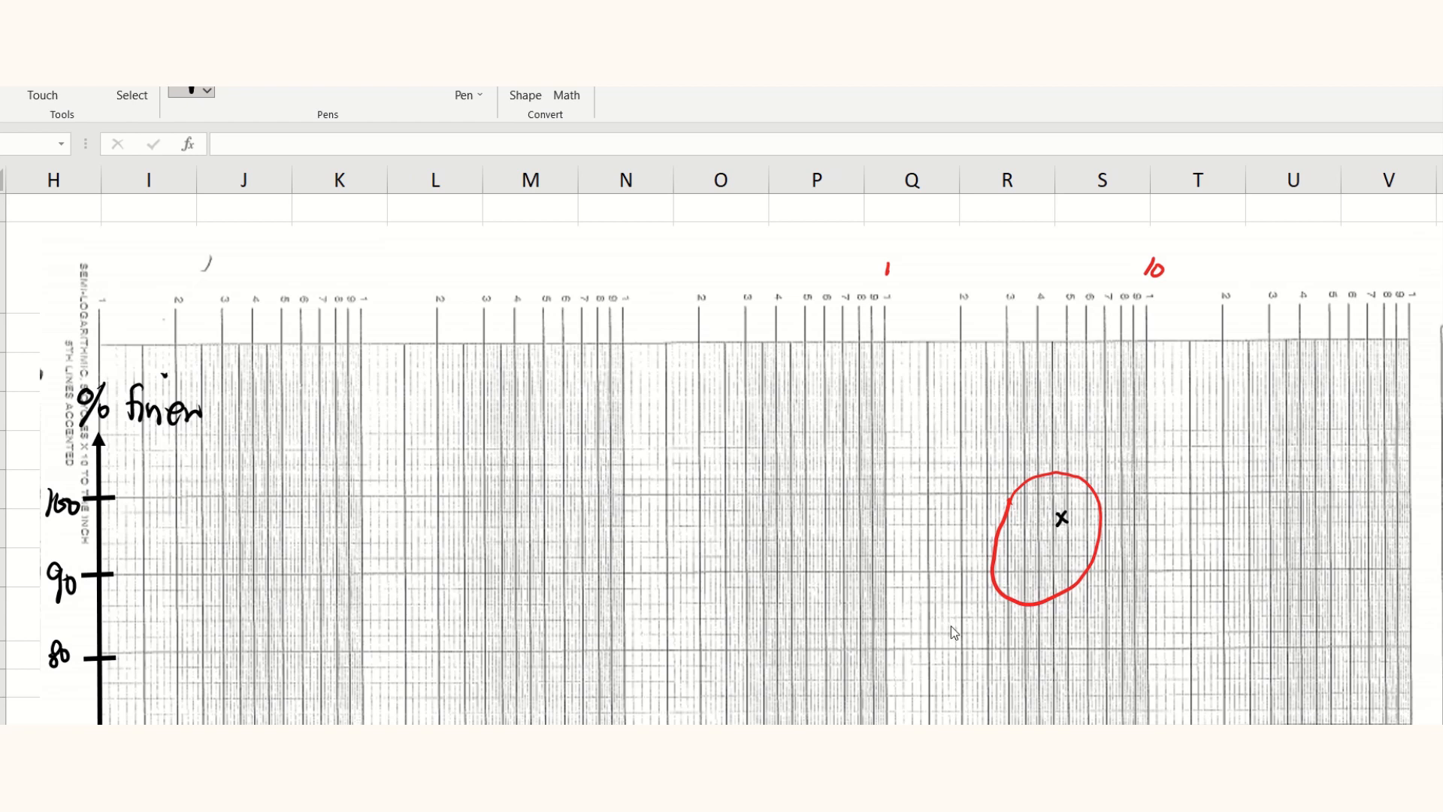
left_click(238, 91)
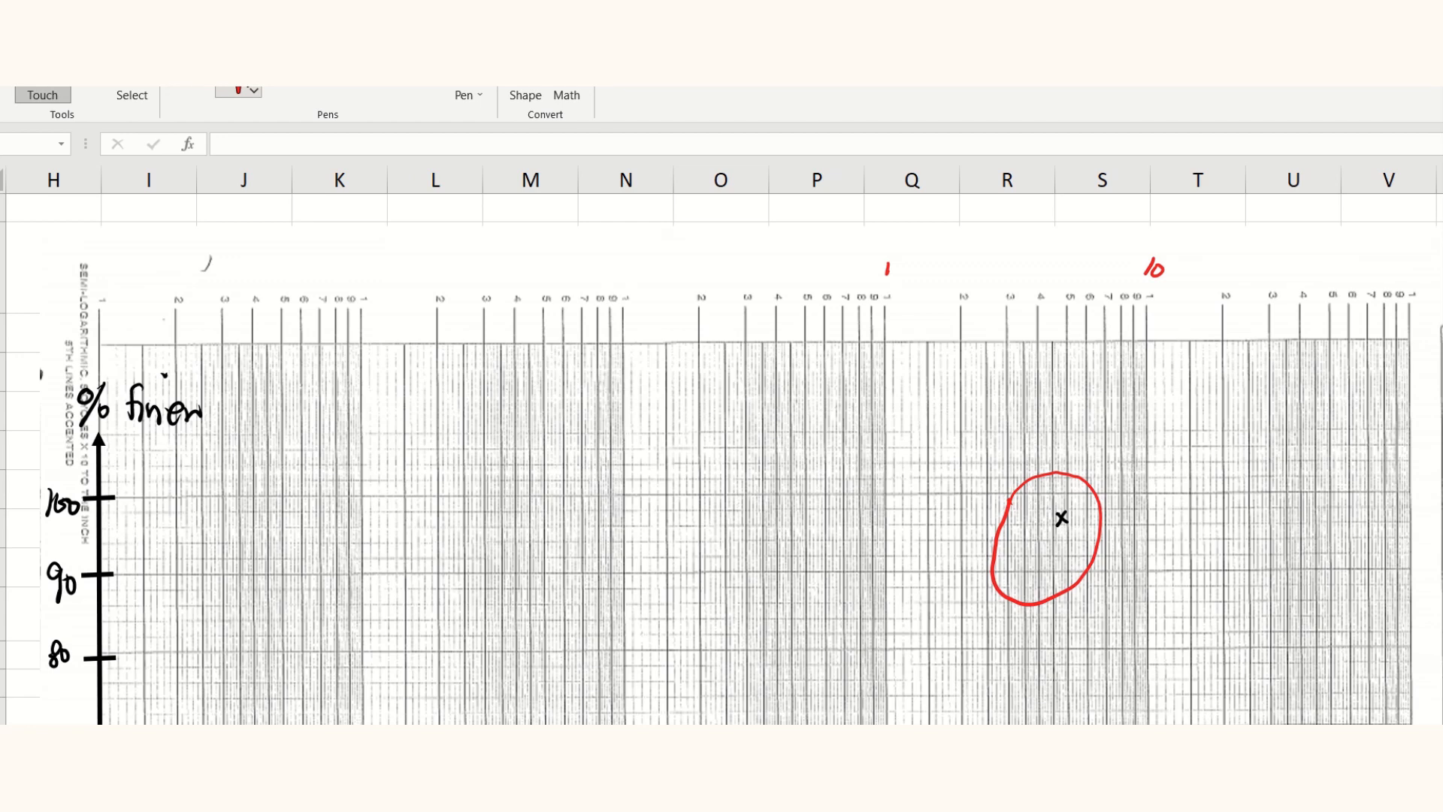
key("Escape")
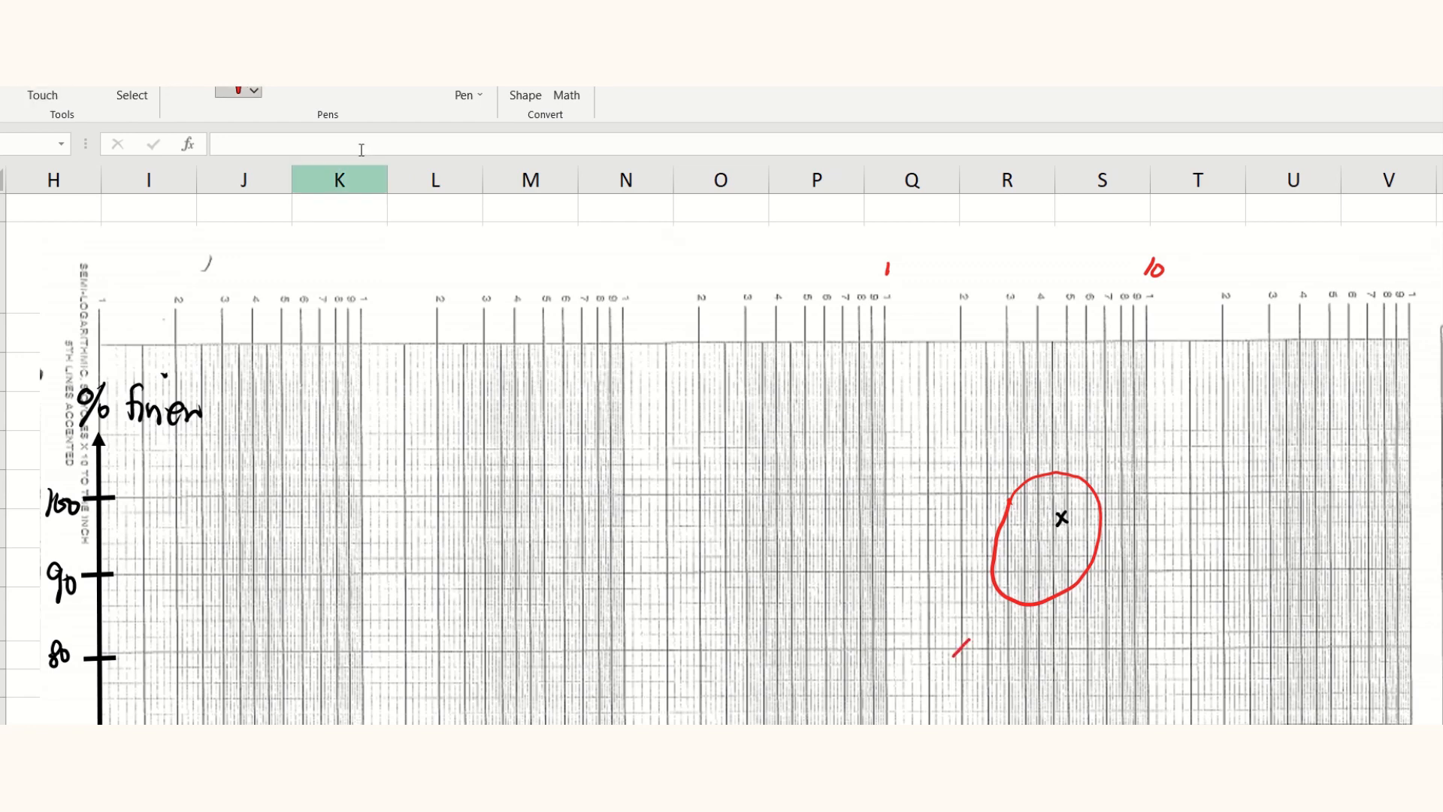
- Mark the second data point with a black cross at 2.00 mm and 77.43% finer, just below the red guide stroke
scroll(870, 460, "down", 2)
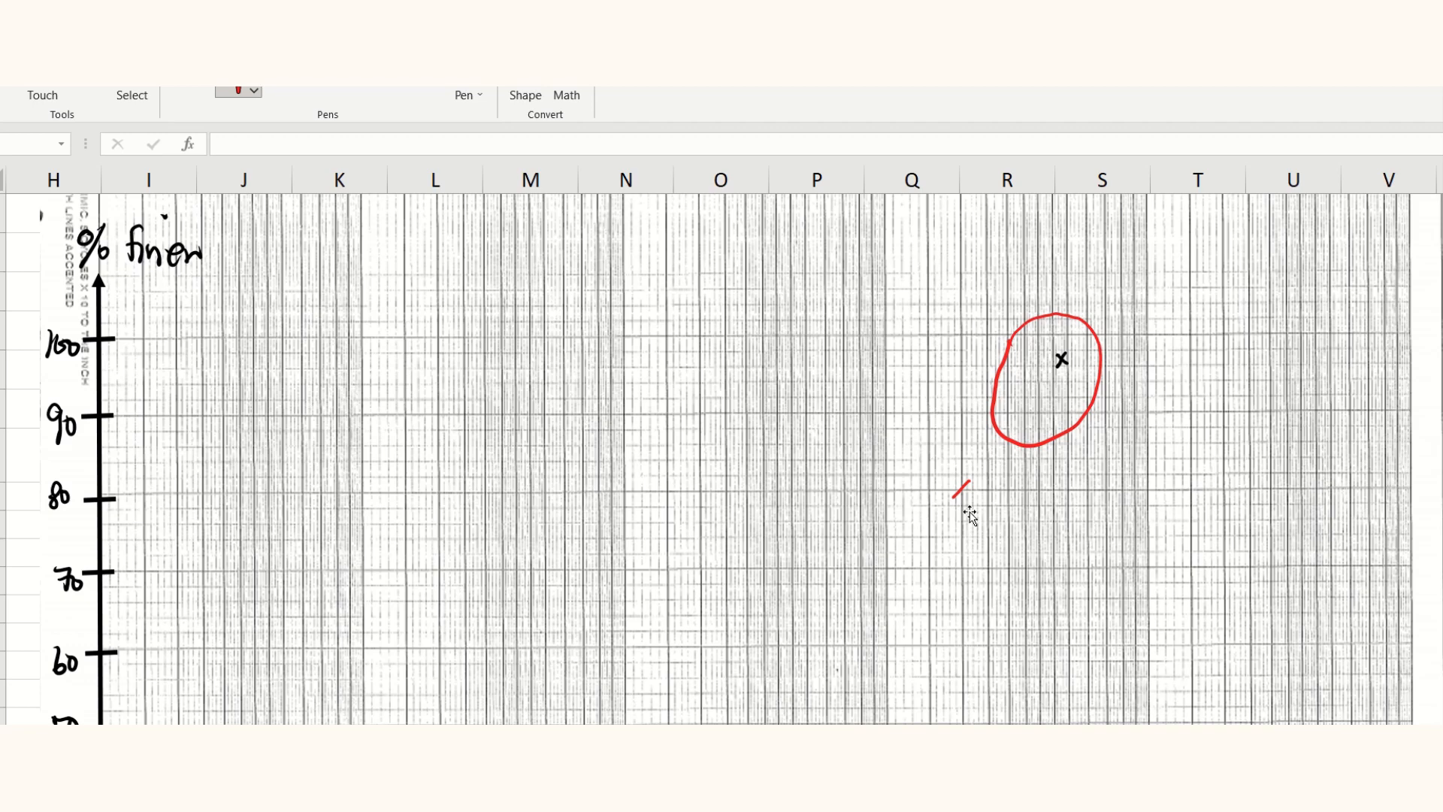
scroll(971, 516, "up", 2)
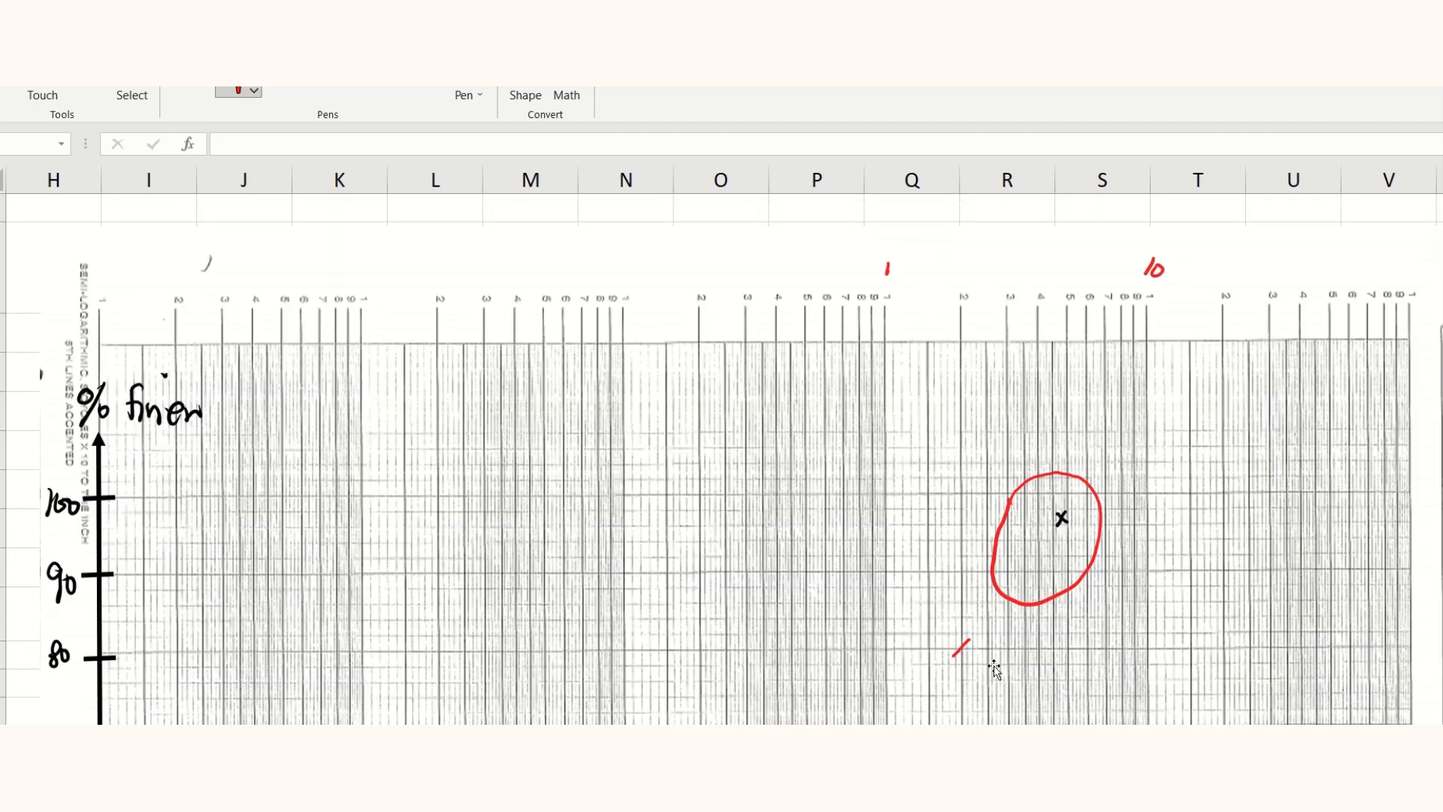
scroll(993, 669, "down", 2)
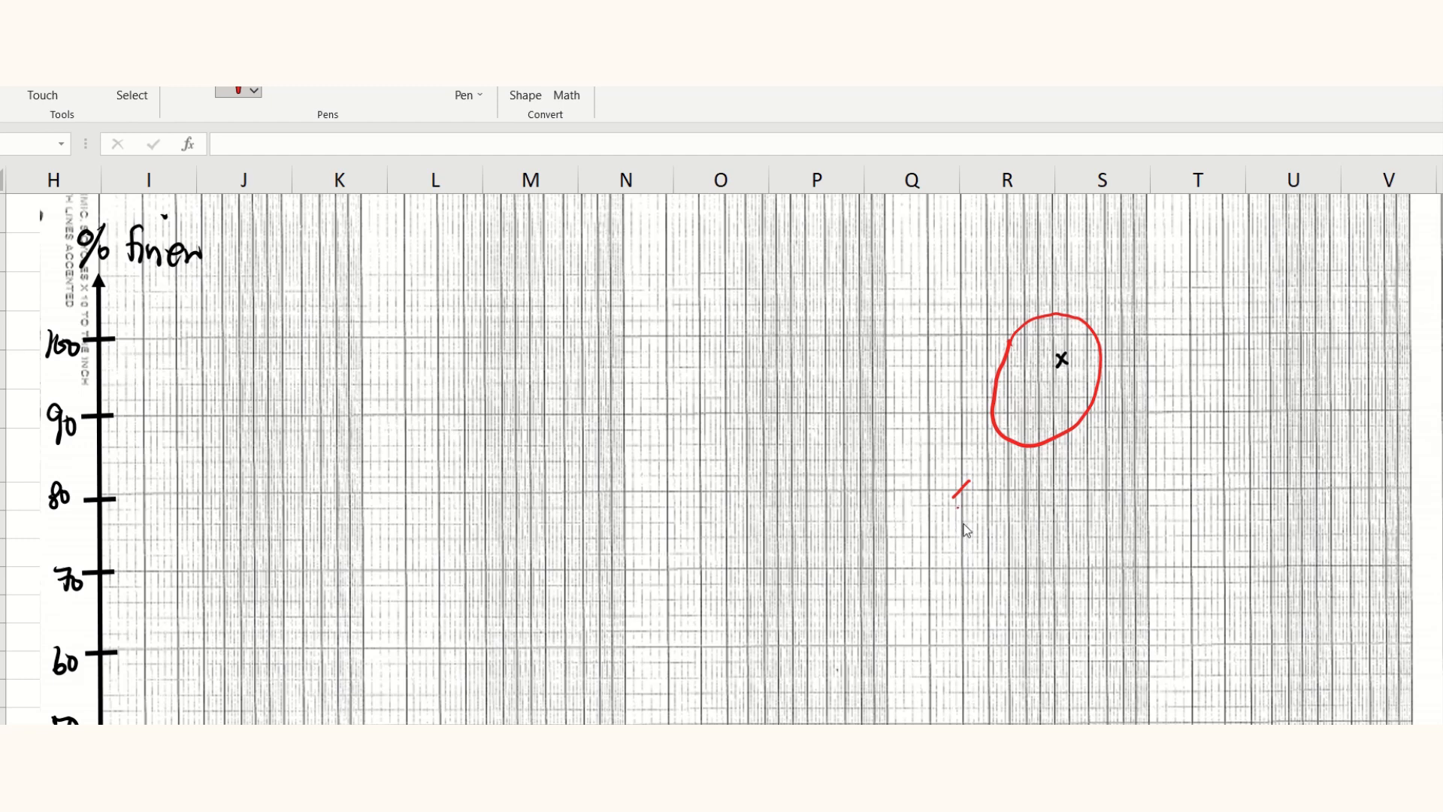
left_click(191, 91)
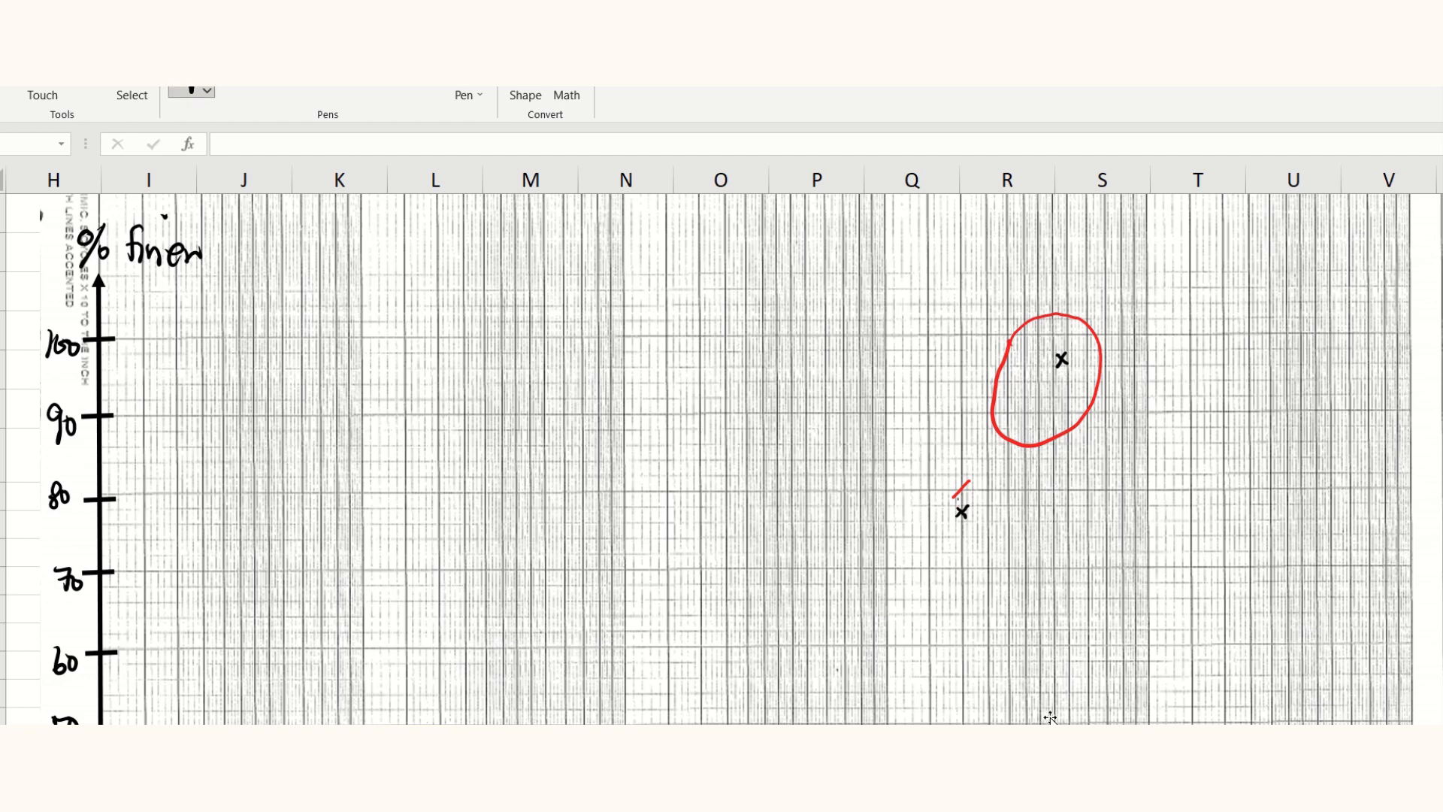
- Handwrite 0.1 in red above the upper scale at the 10⁻¹ gridline, and draw red guide strokes on the 0.85 mm gridline at the grid's upper edge and 80%
scroll(721, 451, "left", 10)
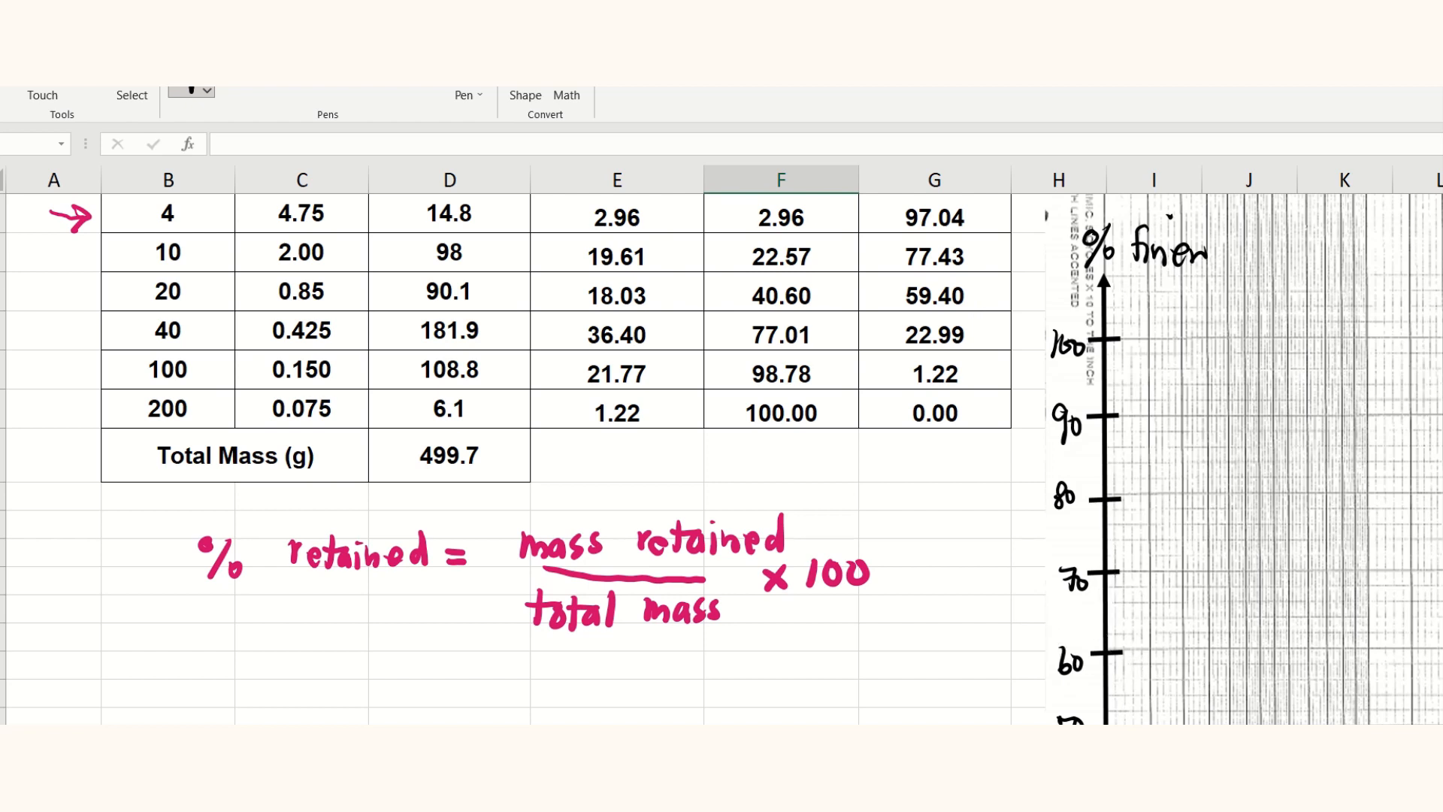
scroll(1106, 617, "down", 2)
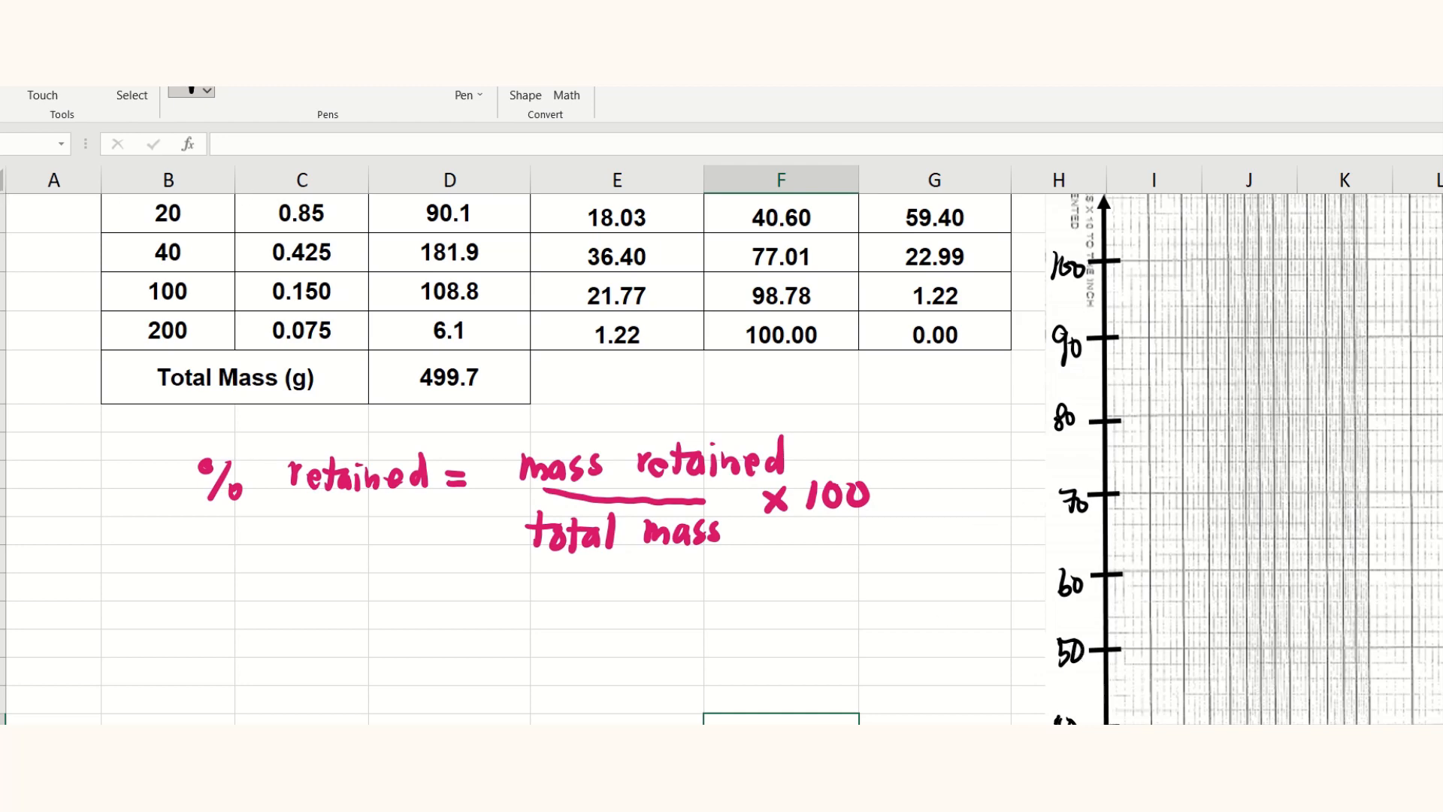
scroll(1287, 649, "down", 10)
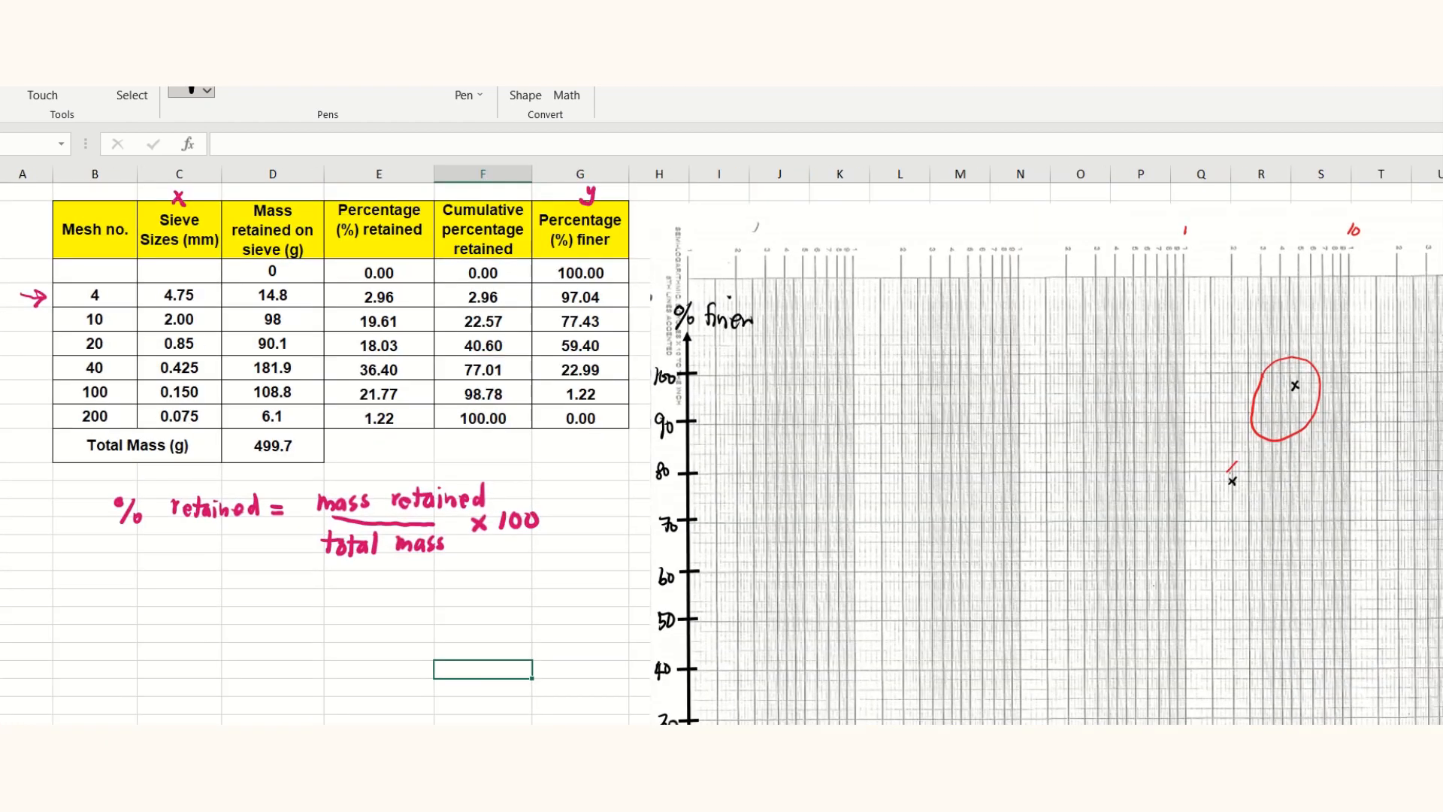
scroll(1017, 454, "down", 3)
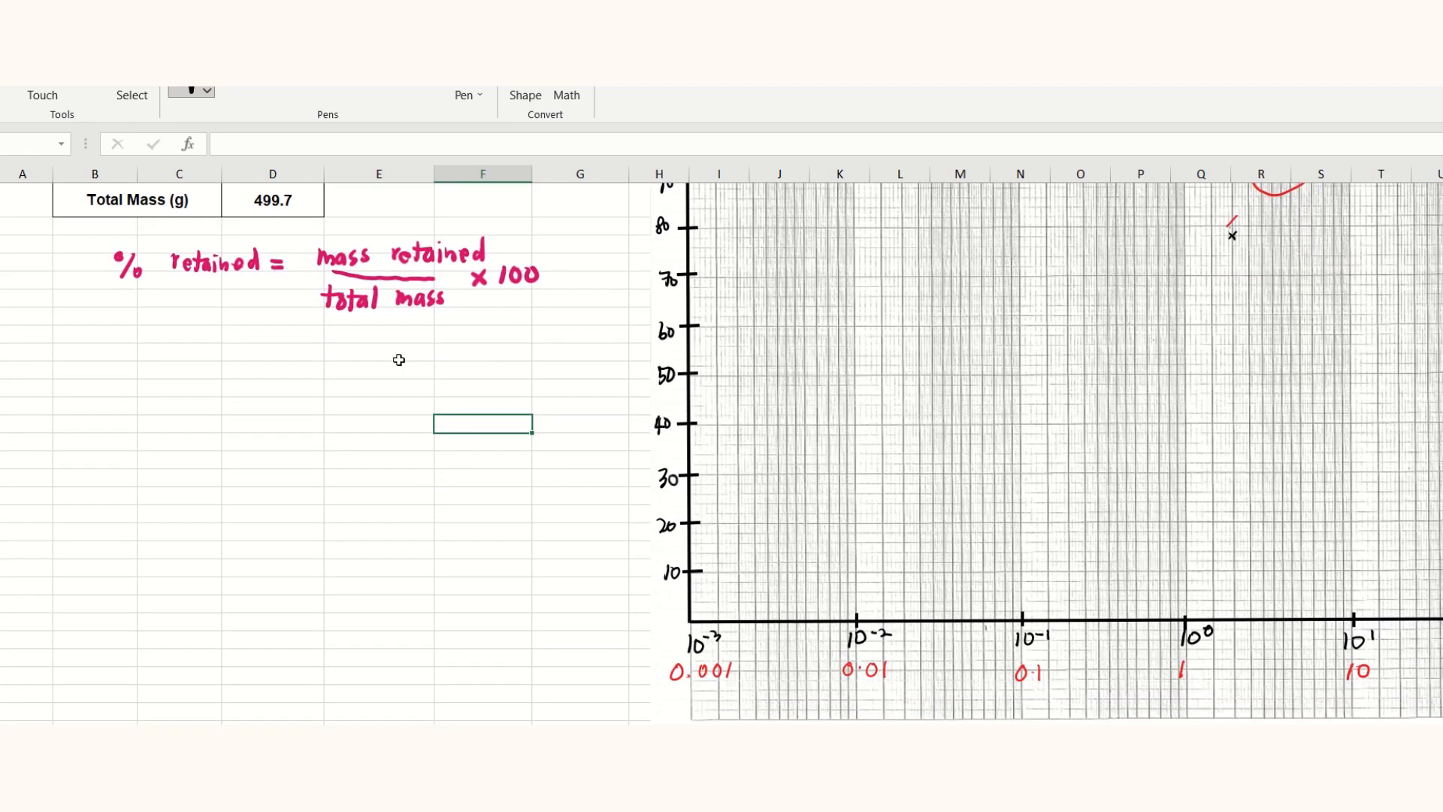
scroll(399, 360, "up", 2)
scroll(1052, 564, "down", 2)
scroll(1140, 435, "up", 3)
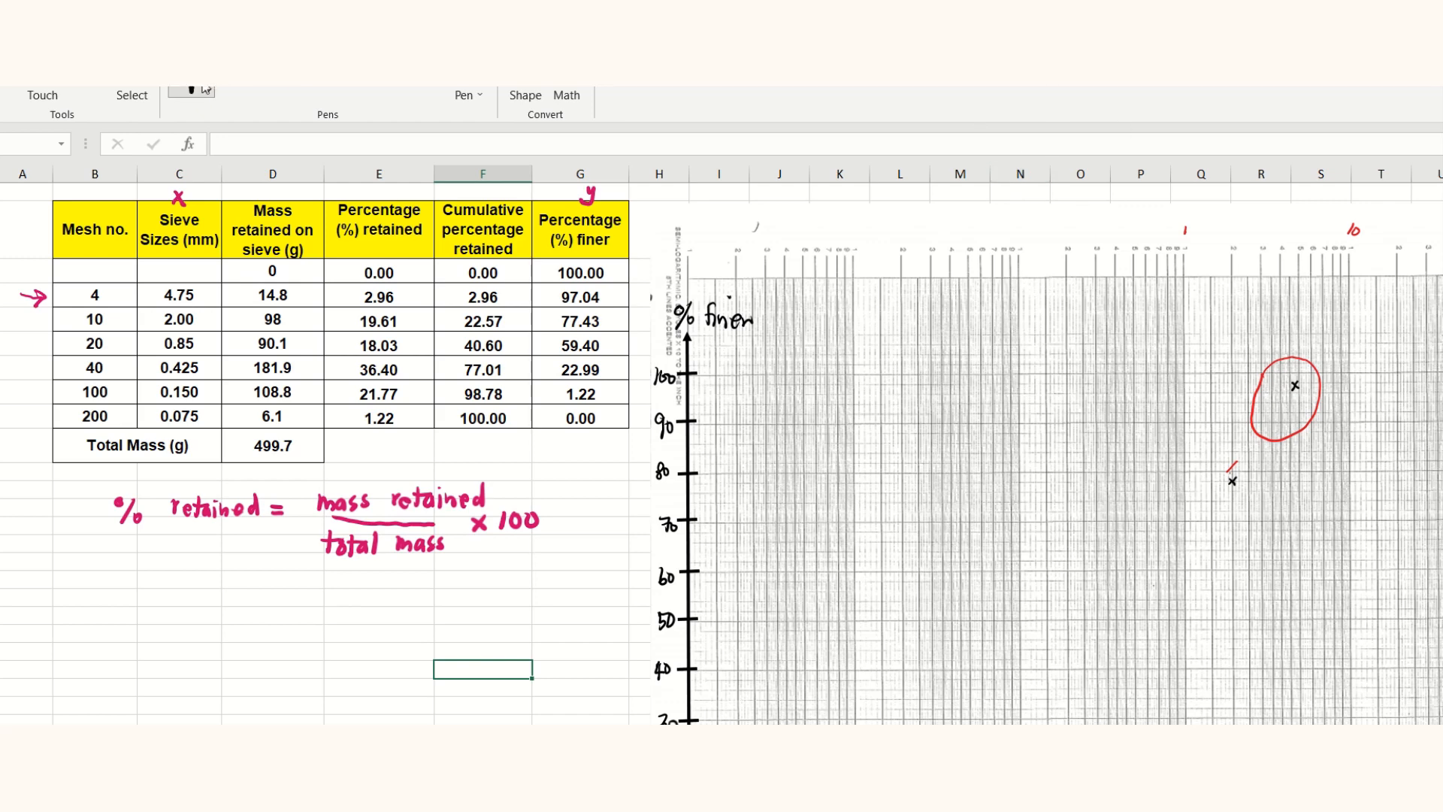
left_click(238, 90)
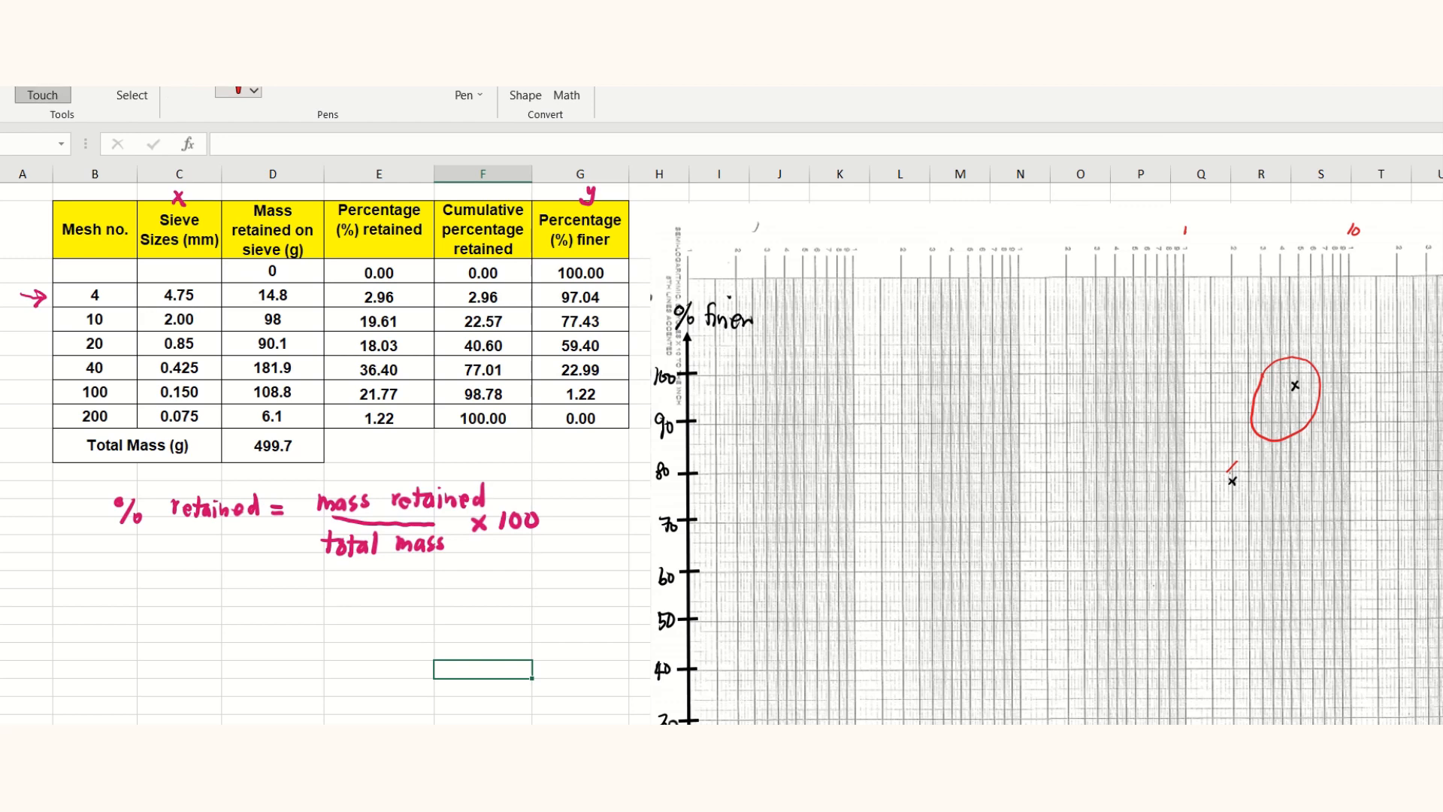
left_click(1020, 235)
left_click_drag(1028, 224, 1026, 240)
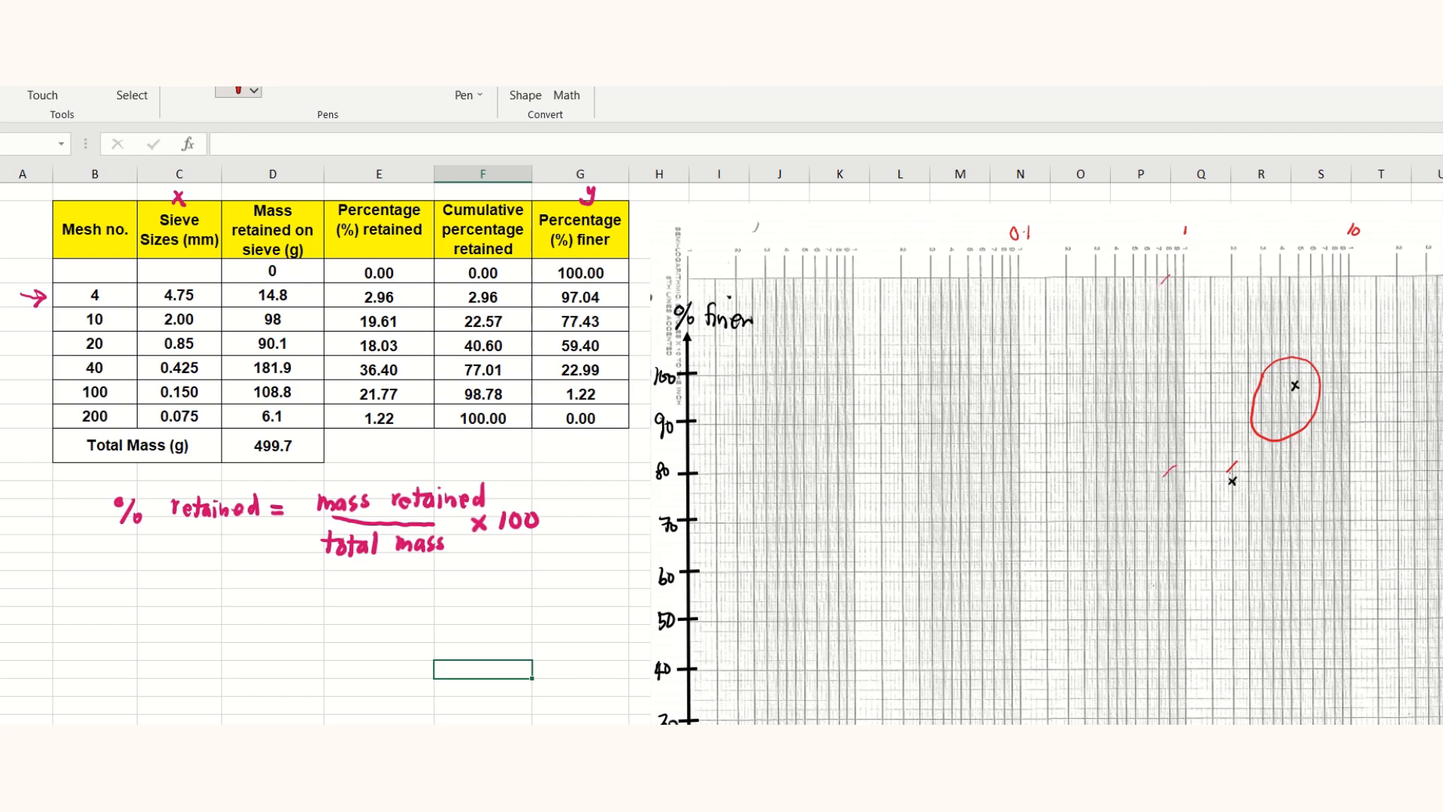
- Erase the red trial cross for the third data point, and mark it with a black cross at 0.85 mm and 59.40% finer
scroll(273, 221, "down", 1)
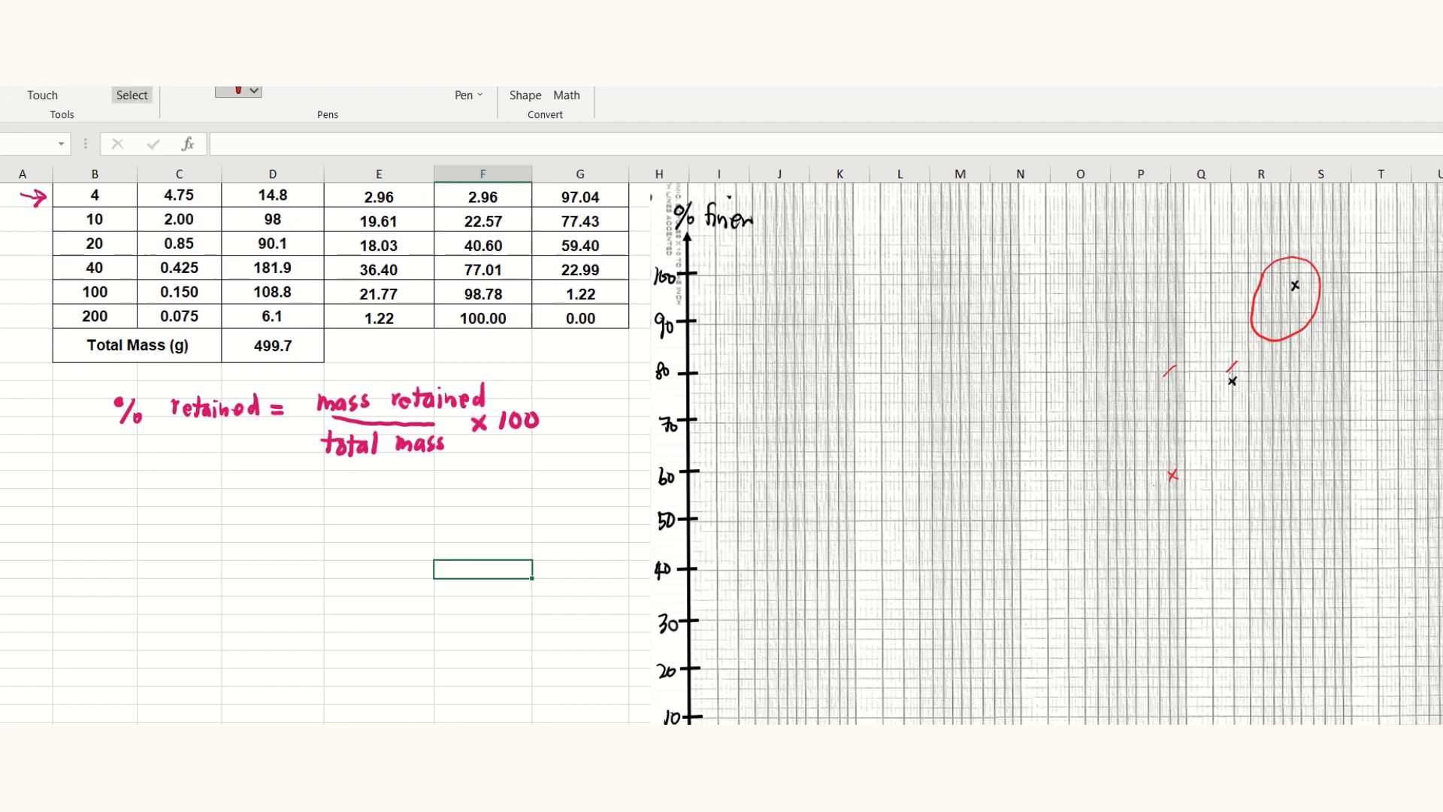
left_click(1173, 475)
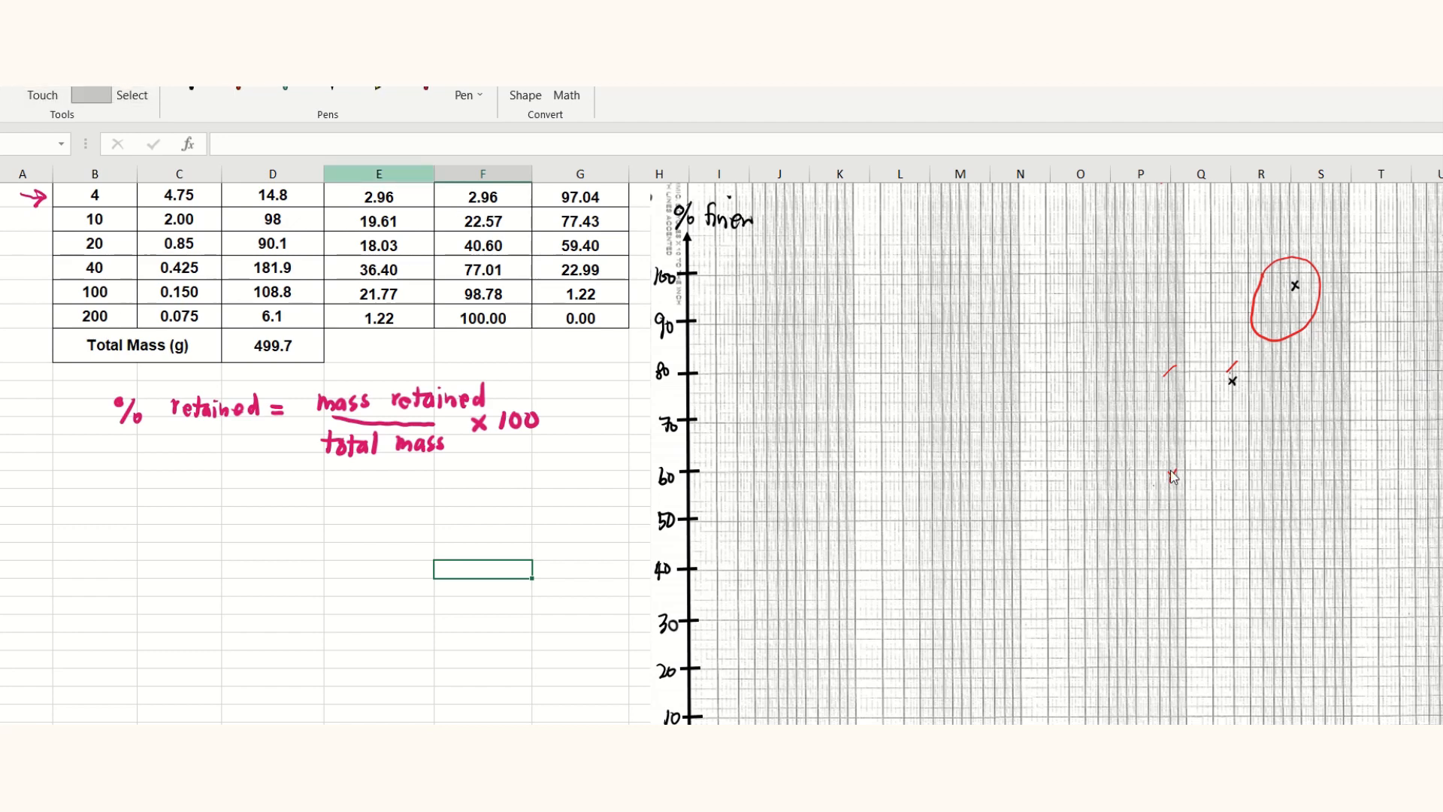
left_click(190, 89)
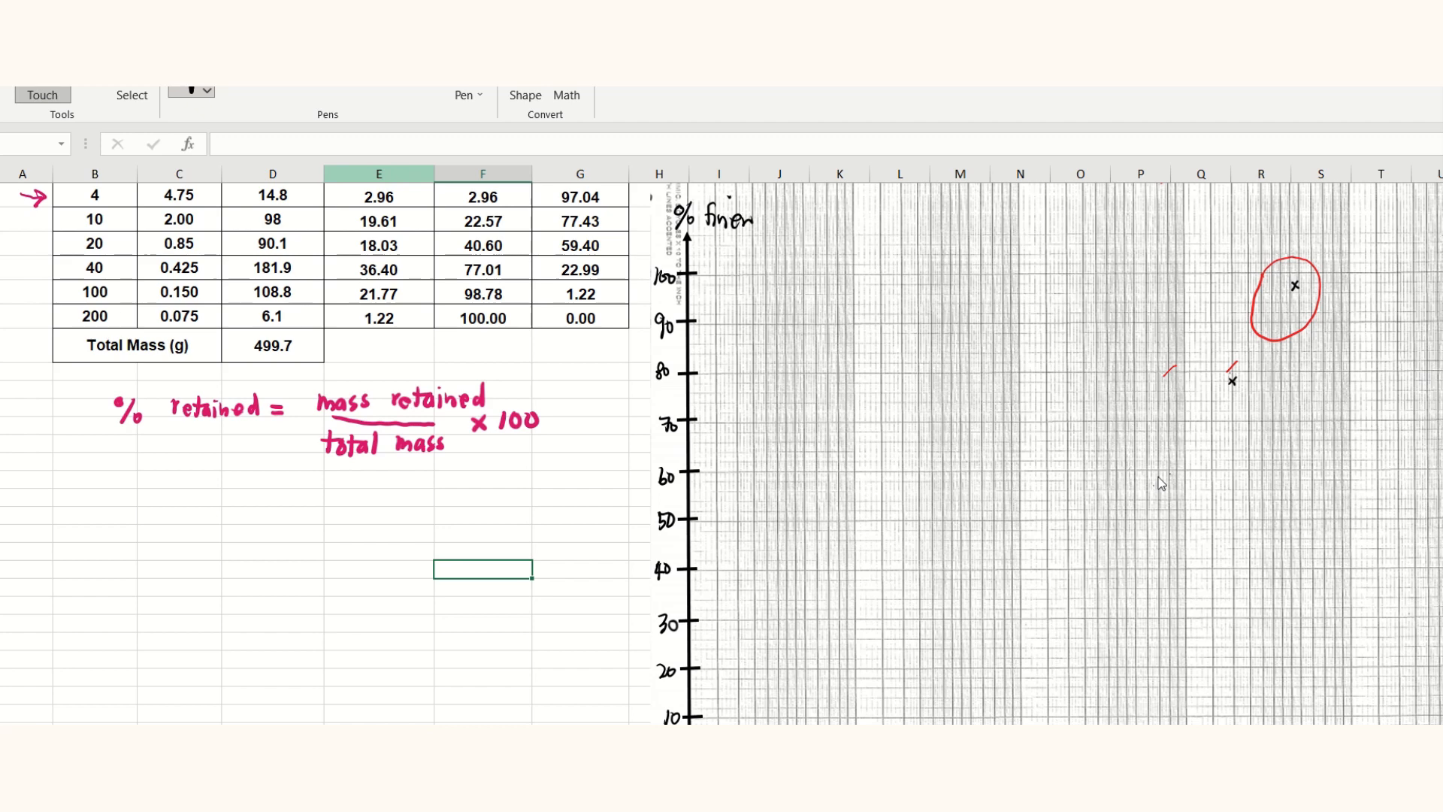
left_click_drag(1178, 468, 1170, 479)
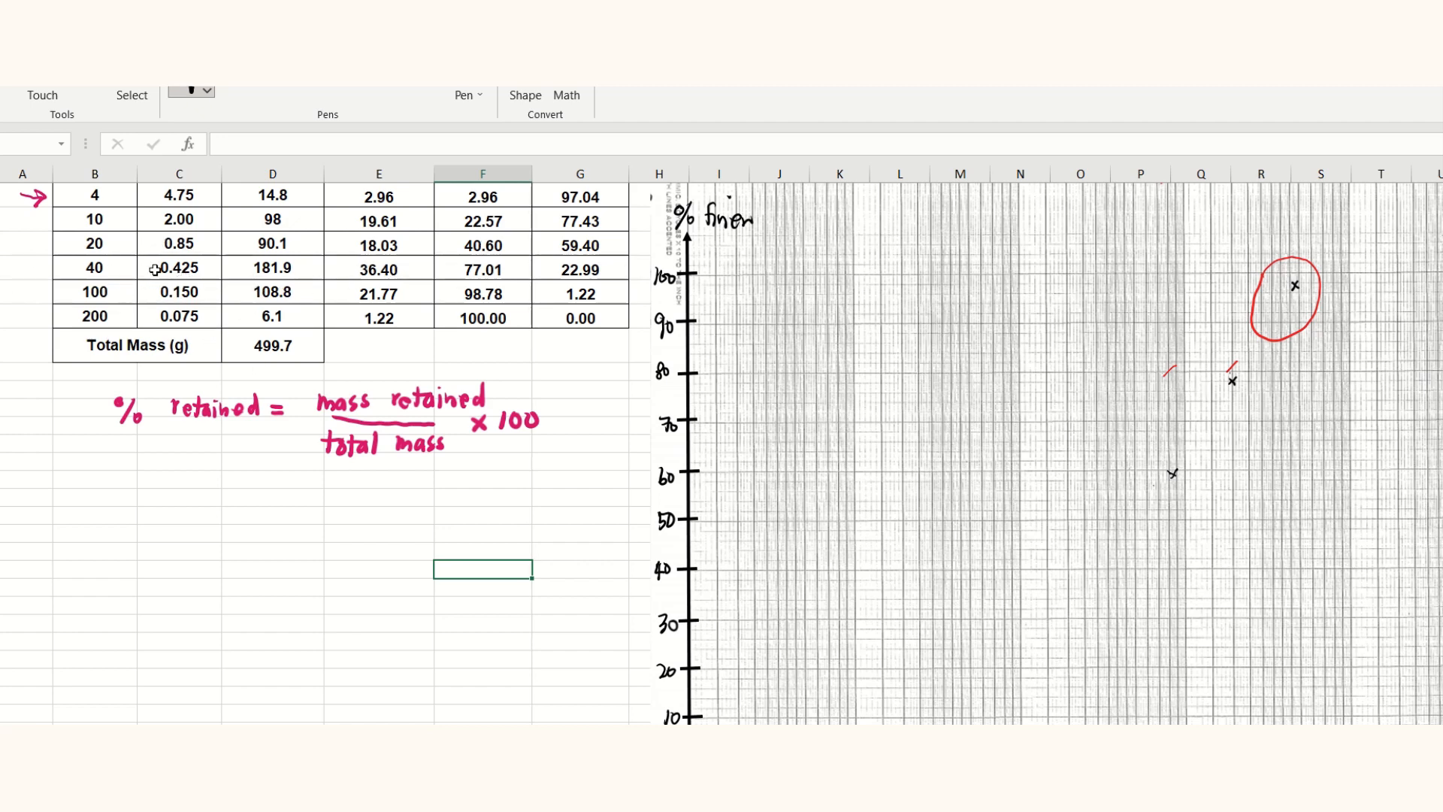
- Draw red guide strokes down the 0.425 mm gridline at 80%, 50% and 30%, and circle the plotting area for the fourth point in red
scroll(1133, 376, "up", 2)
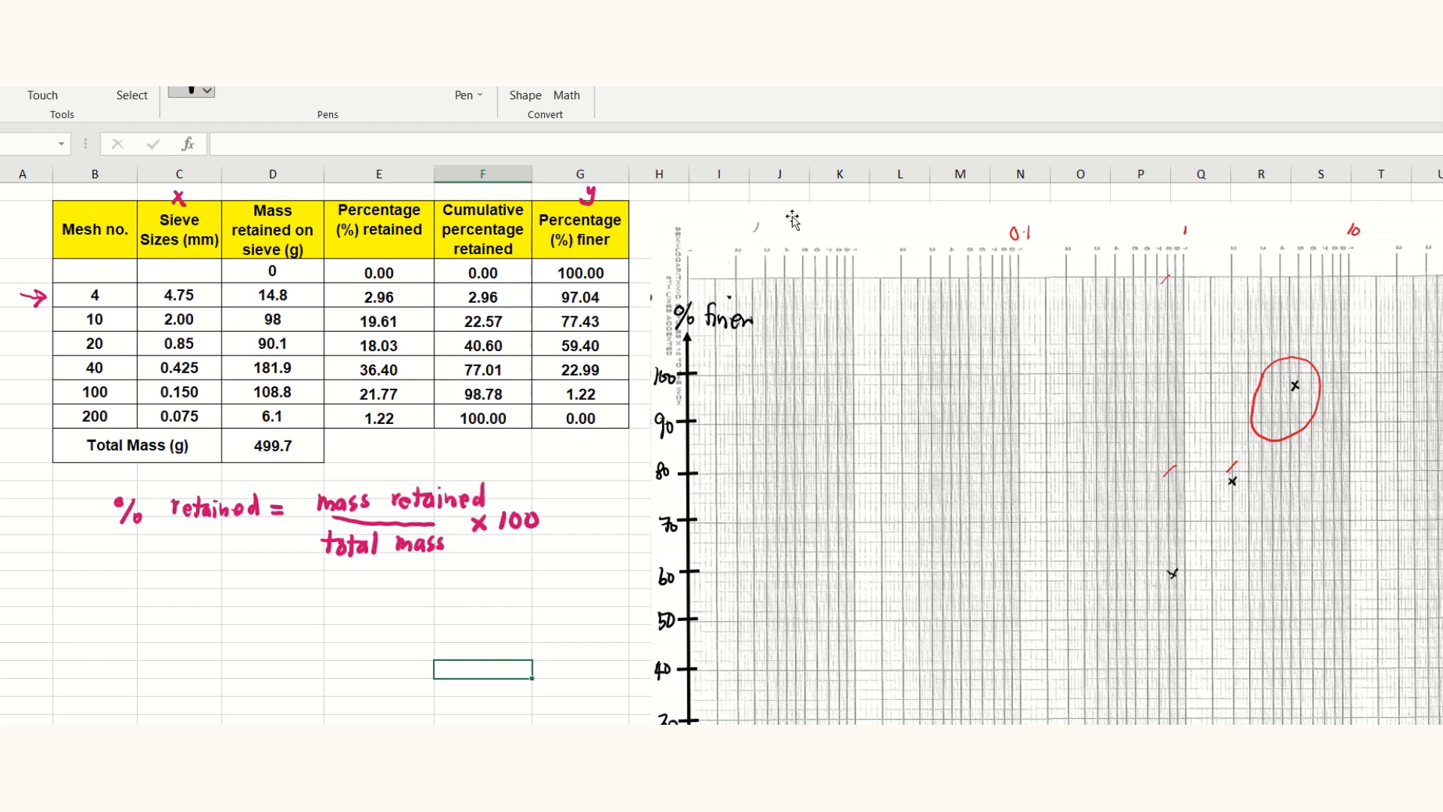
left_click(237, 90)
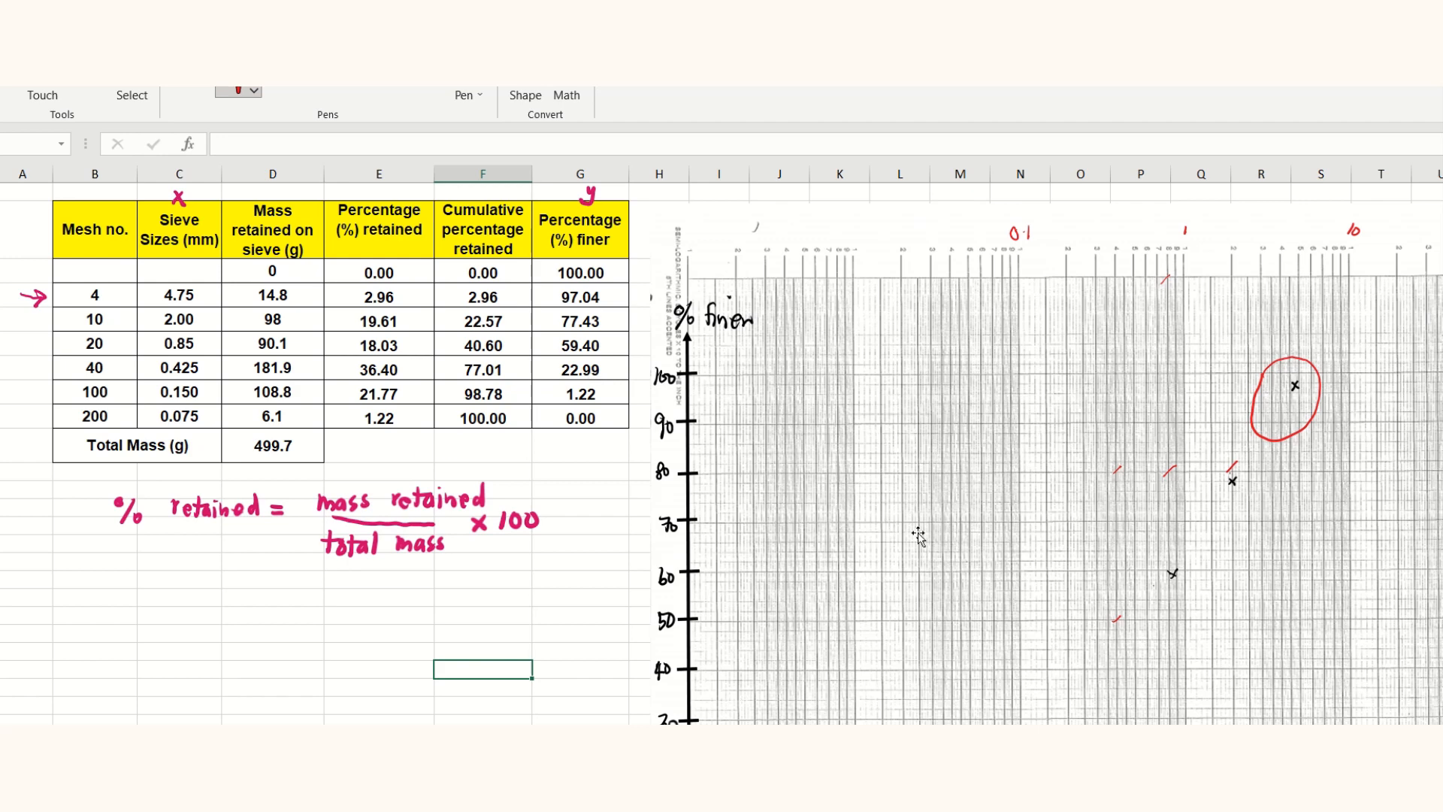
scroll(918, 537, "down", 3)
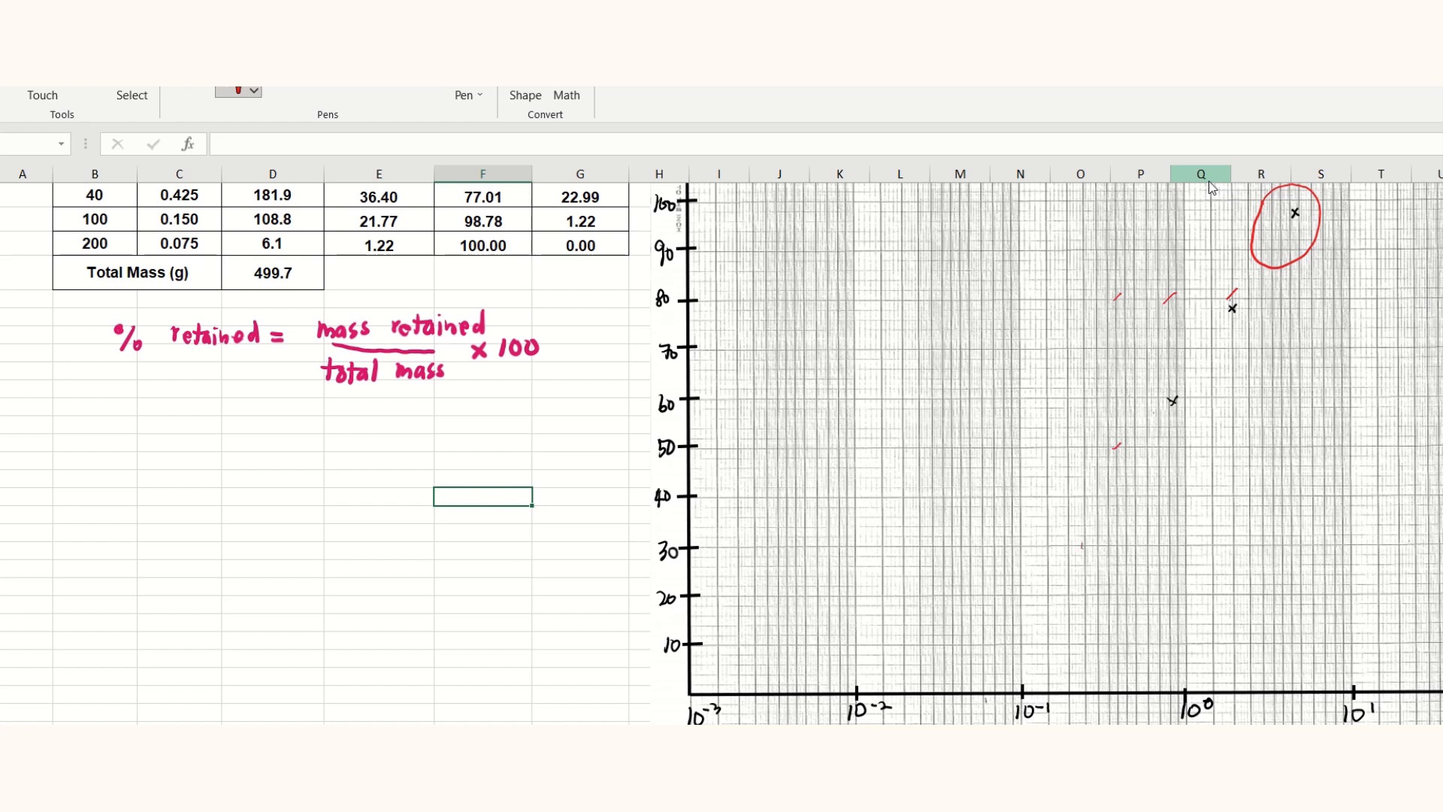
mouse_move(1082, 547)
left_mouse_down()
mouse_move(1125, 520)
mouse_move(1154, 564)
mouse_move(1141, 603)
mouse_move(1075, 575)
mouse_move(1080, 536)
mouse_move(1119, 541)
left_mouse_up()
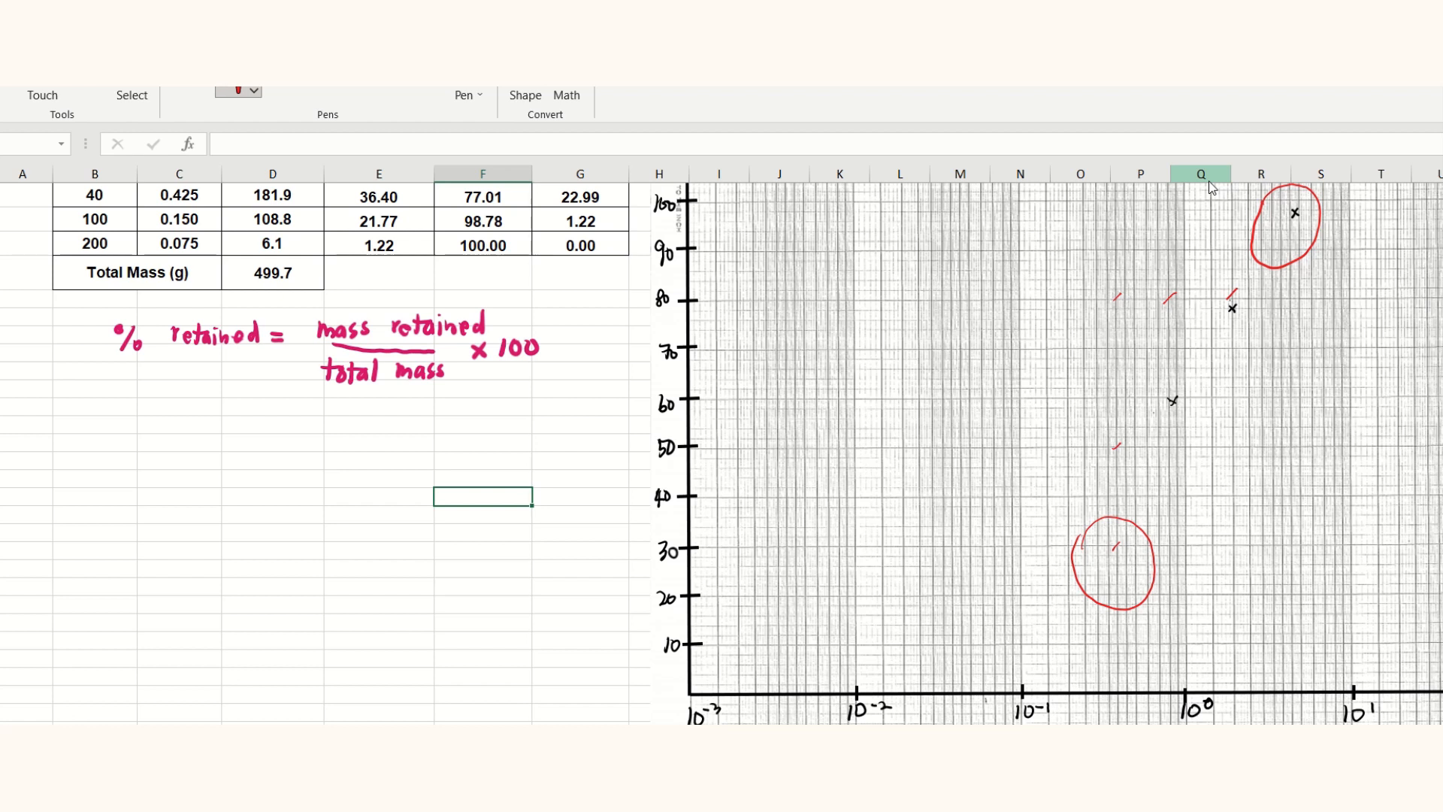
- Mark the fourth data point with a black cross at 0.425 mm and 22.99% finer, inside the red circle
scroll(1138, 594, "up", 1)
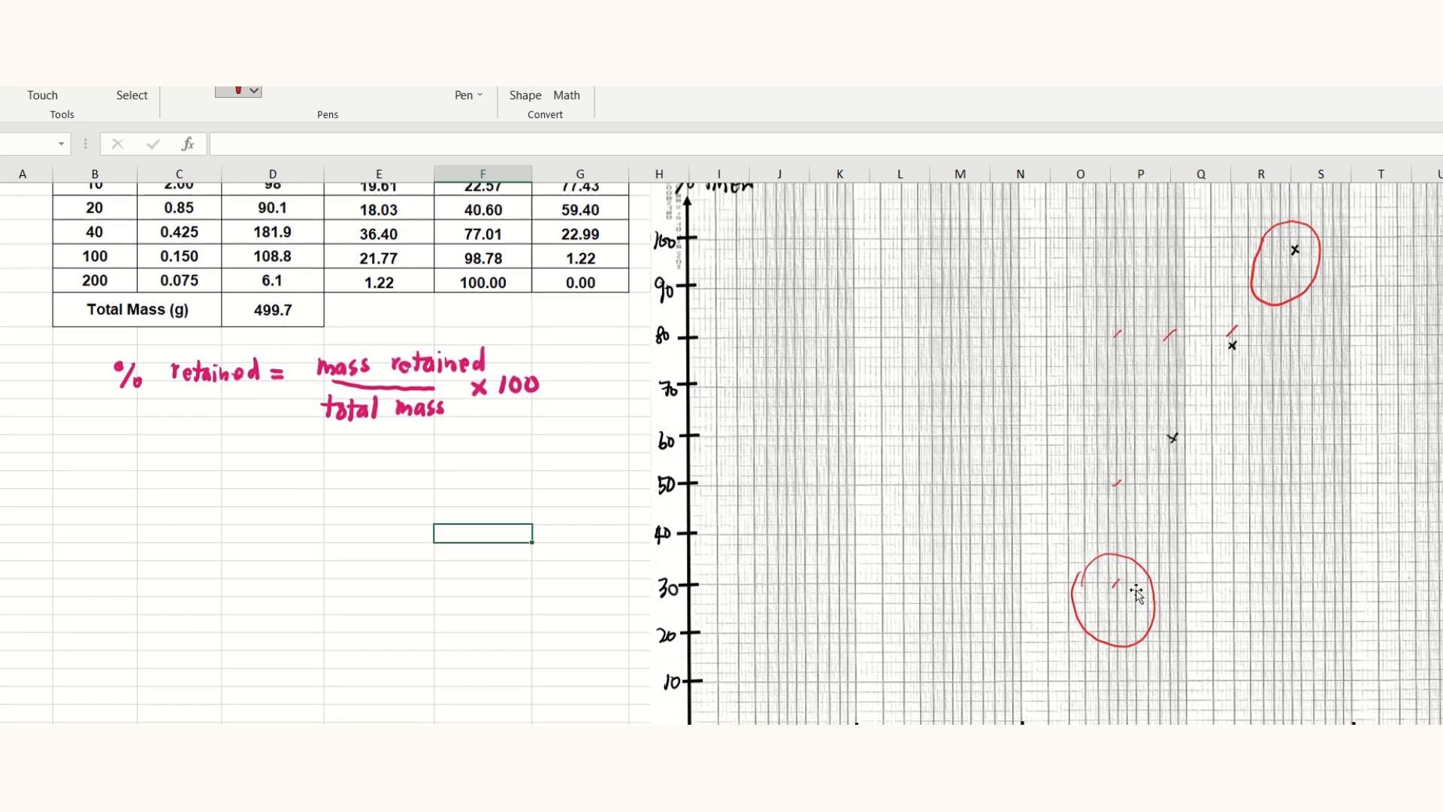
scroll(1137, 594, "up", 3)
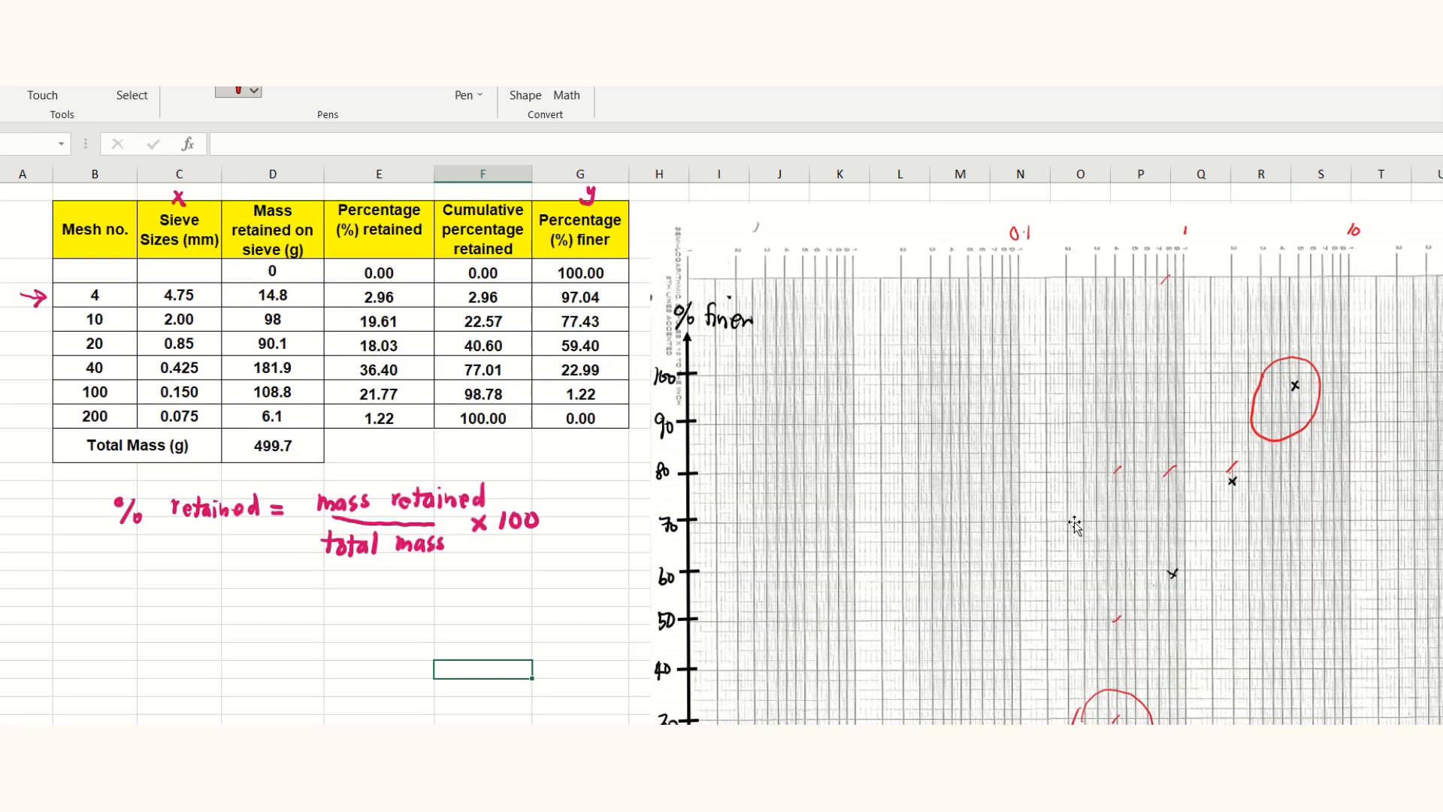
scroll(1075, 524, "down", 4)
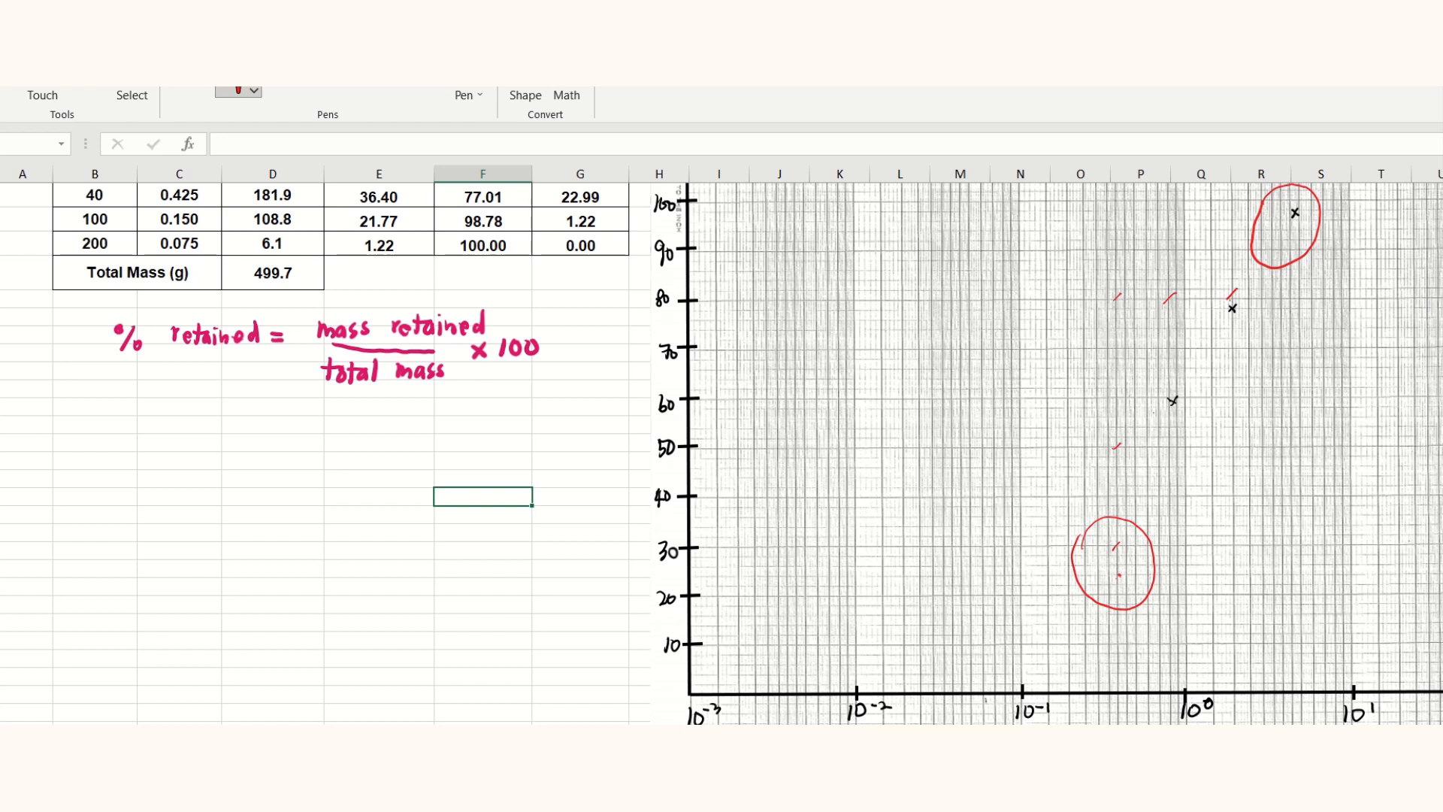
left_click(191, 88)
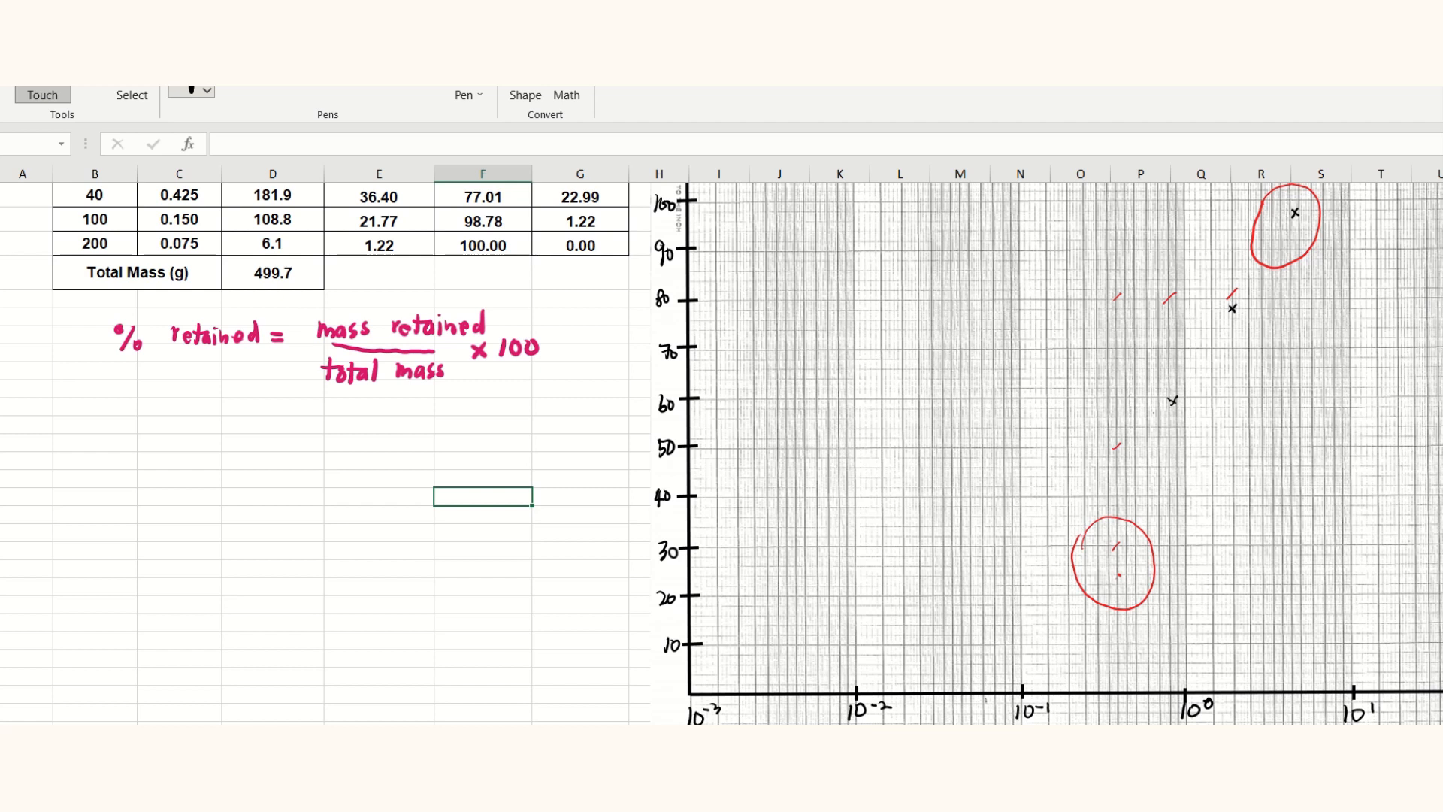
left_click_drag(1116, 573, 1116, 586)
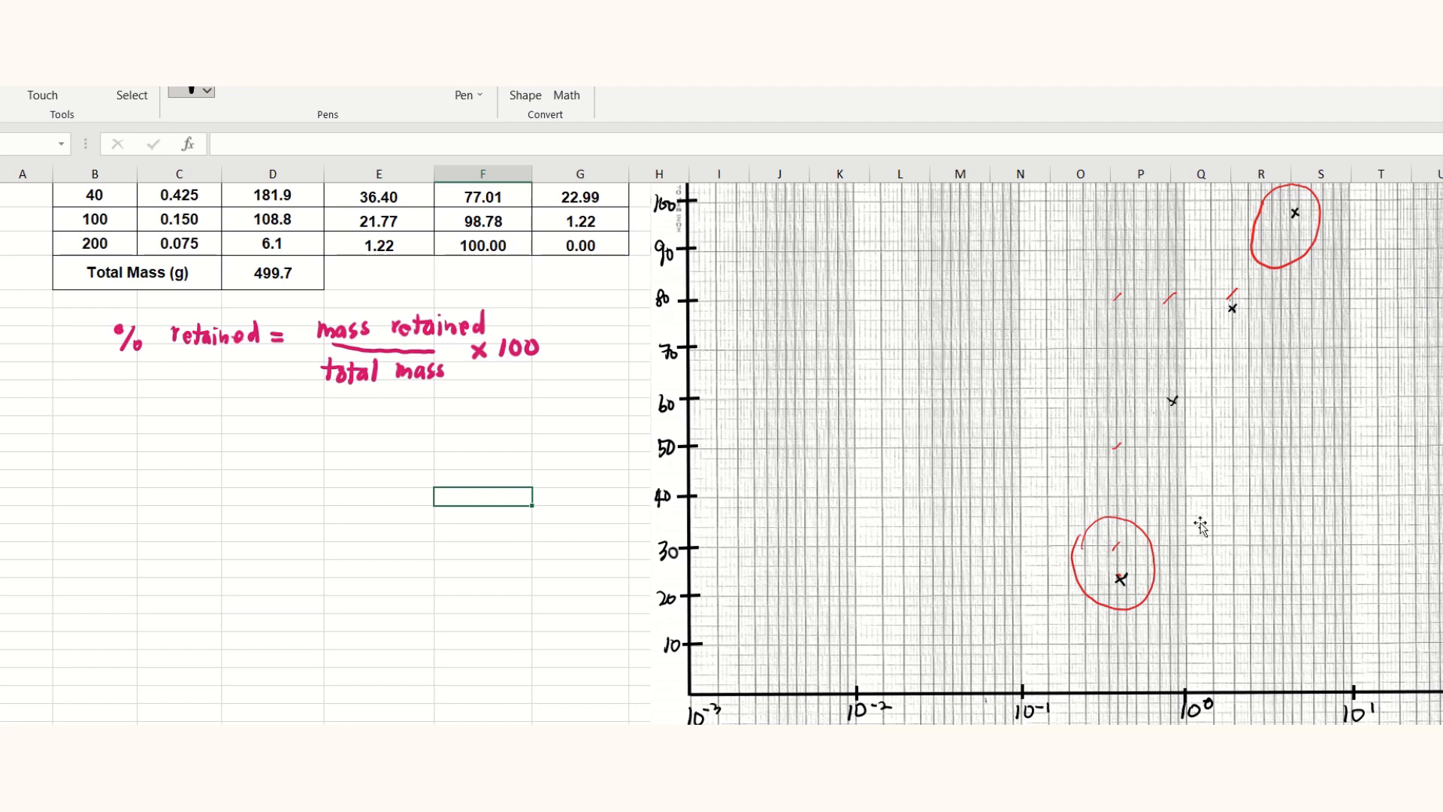
- Draw red guide strokes down the 0.150 mm gridline at the grid's upper edge and at the 60% and 20% lines
scroll(1094, 545, "up", 2)
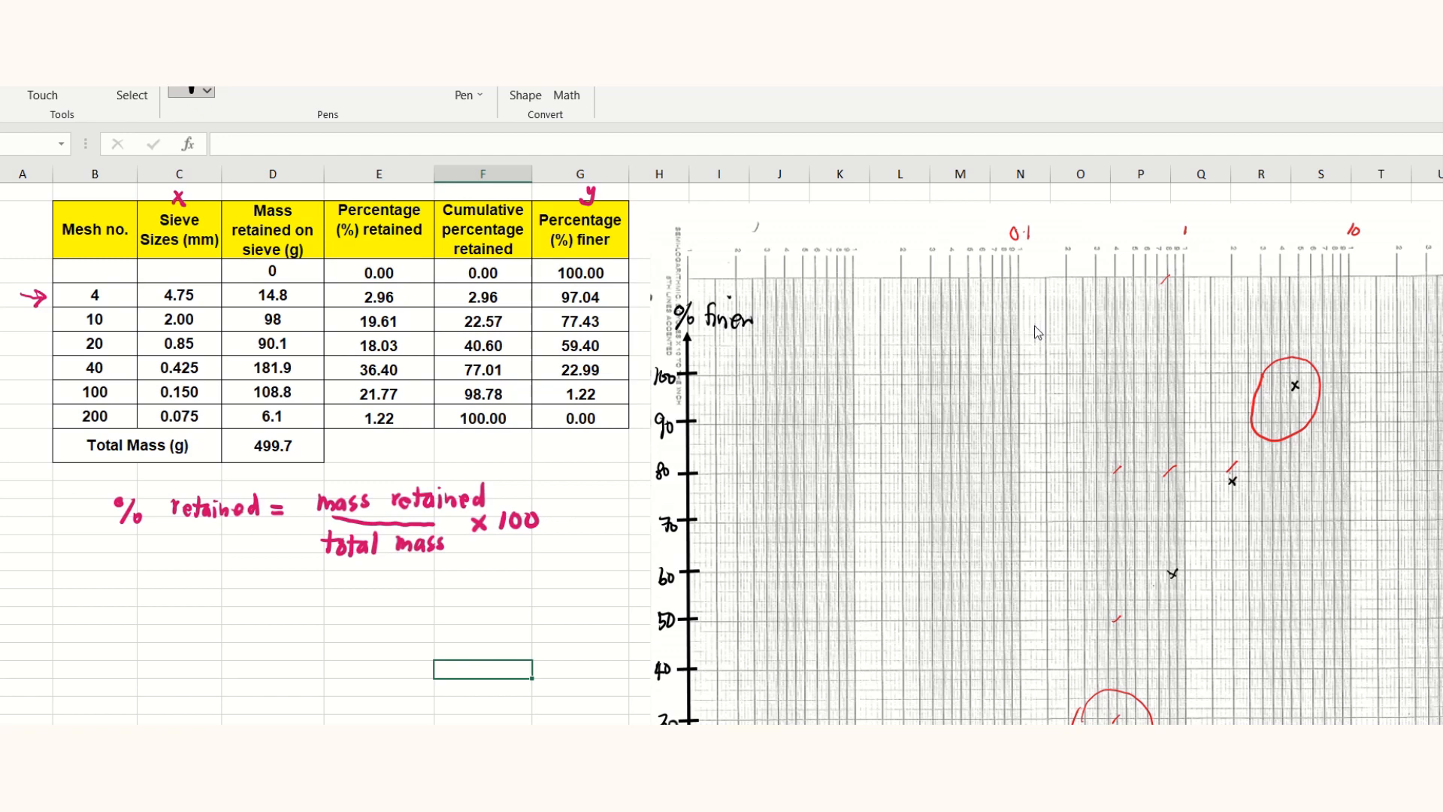
left_click(245, 89)
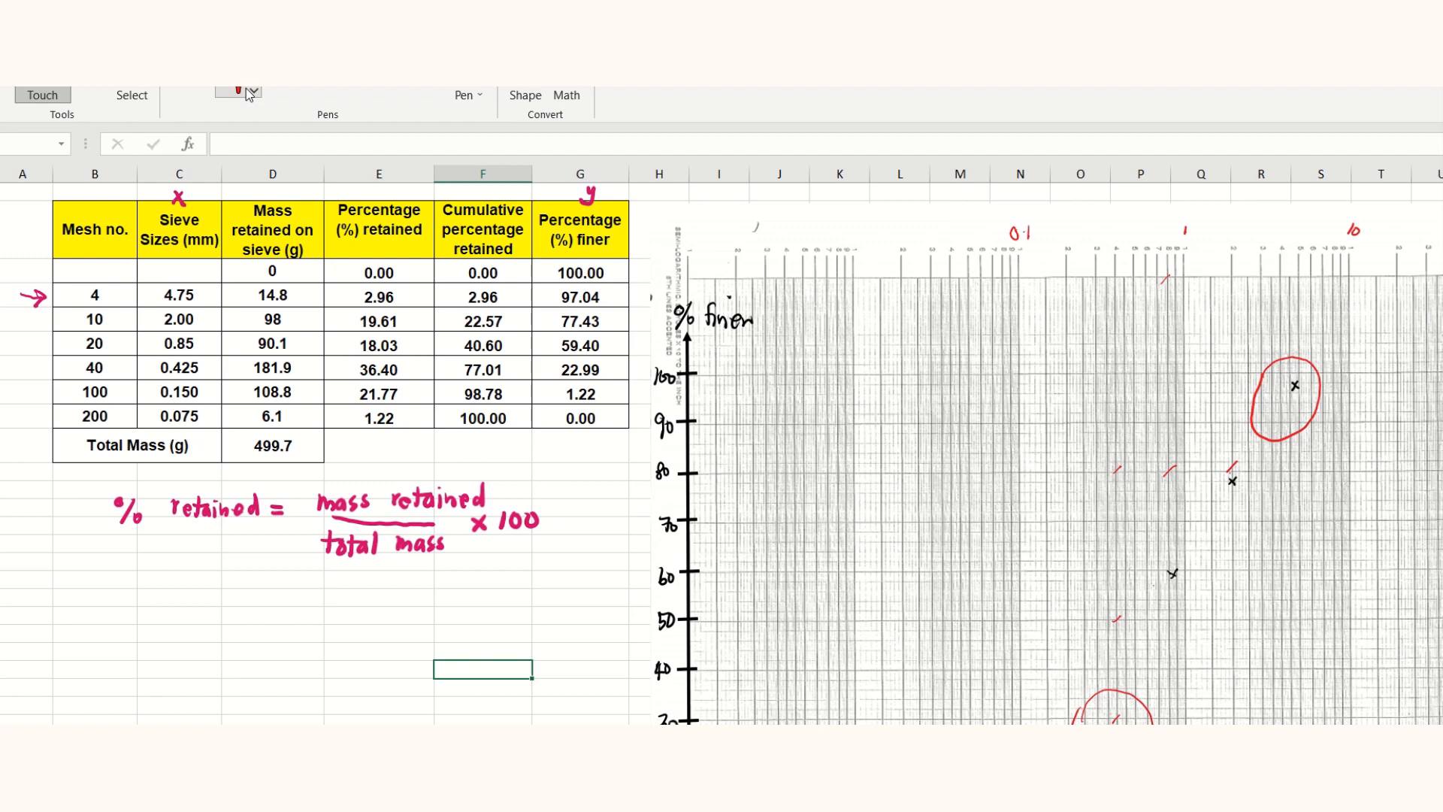
left_click_drag(1042, 282, 1054, 273)
left_click_drag(1041, 574, 1053, 562)
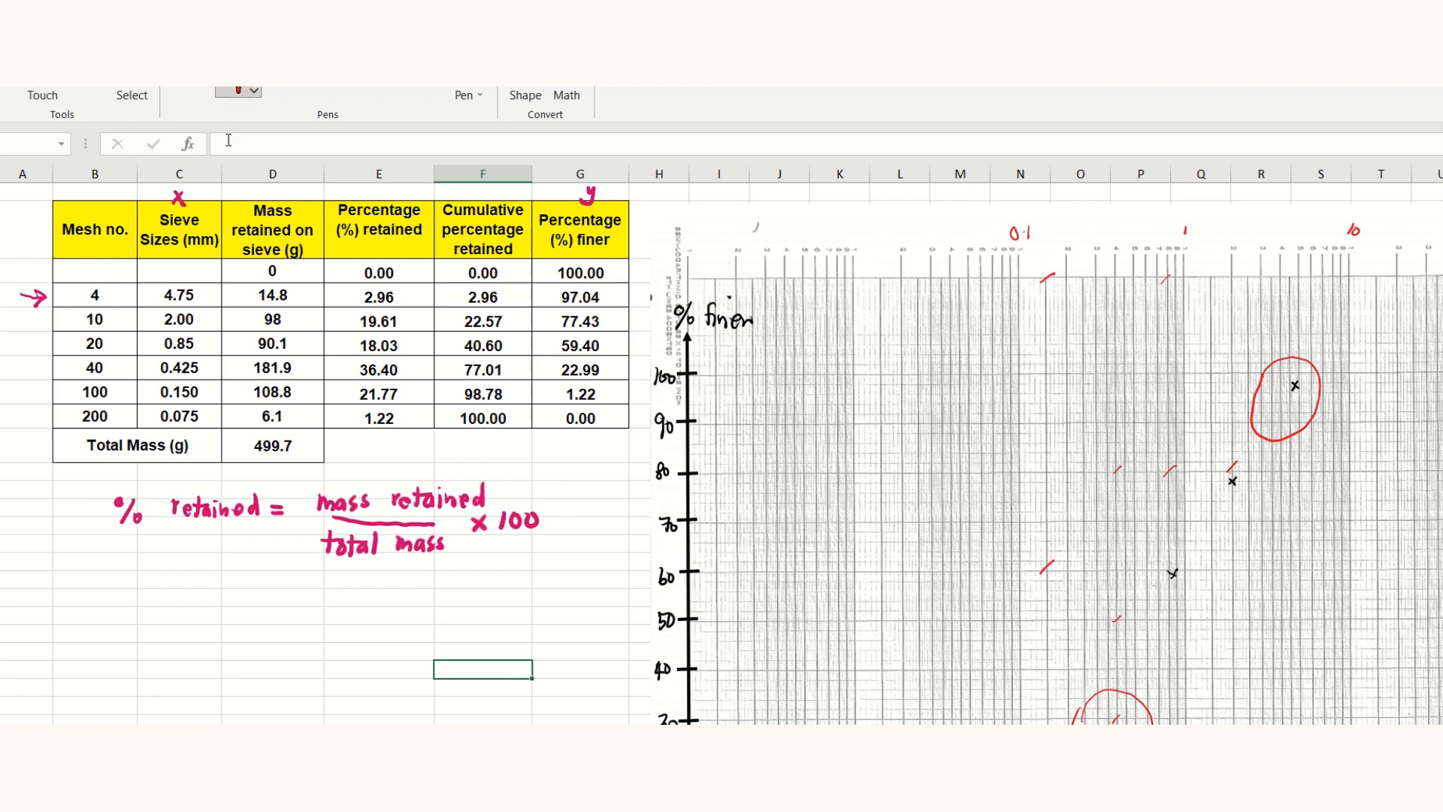
scroll(1177, 575, "down", 3)
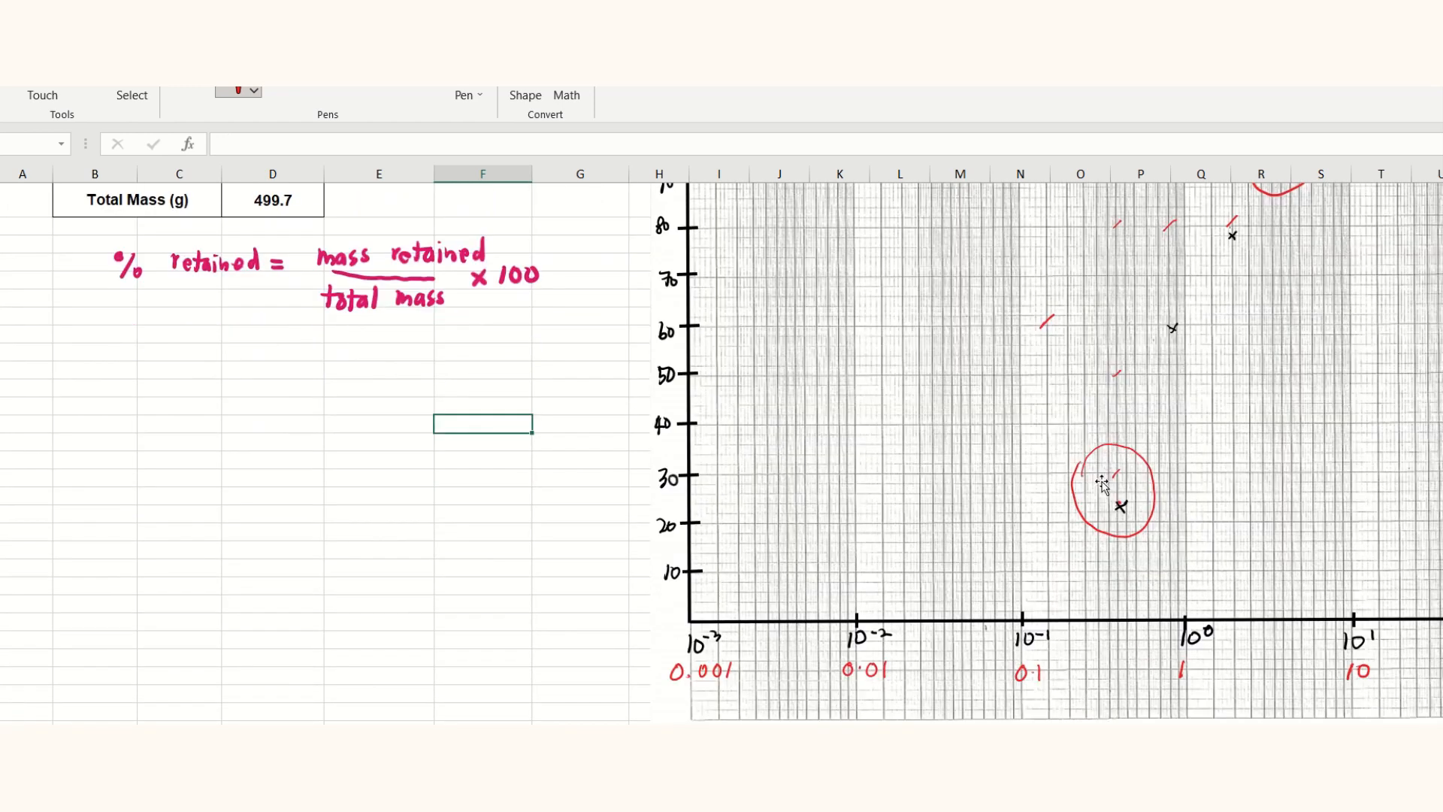
left_click_drag(1044, 527, 1056, 516)
- Mark the fifth data point with a black cross at 0.150 mm and 1.22% finer, just above the horizontal axis
scroll(313, 461, "up", 2)
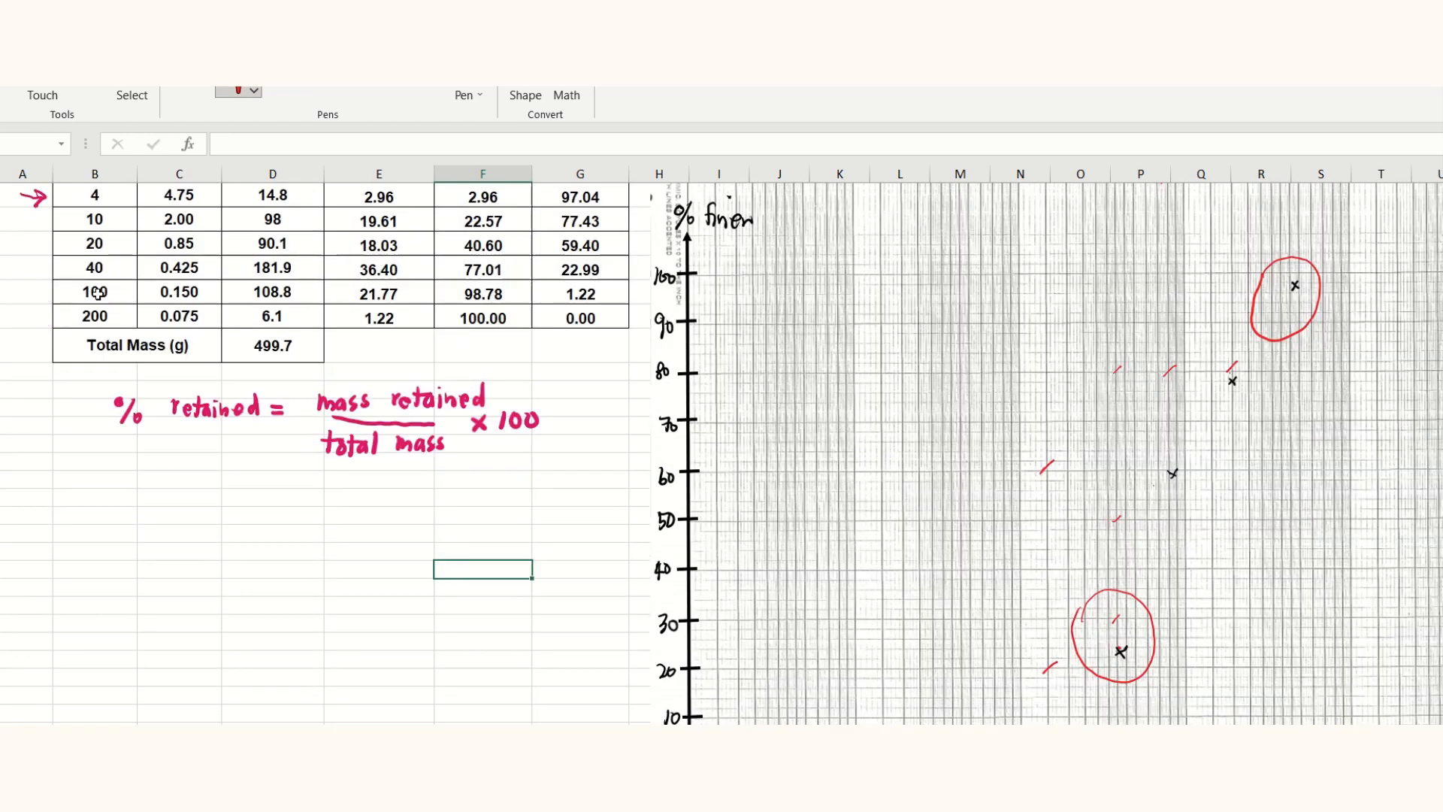
scroll(970, 661, "down", 2)
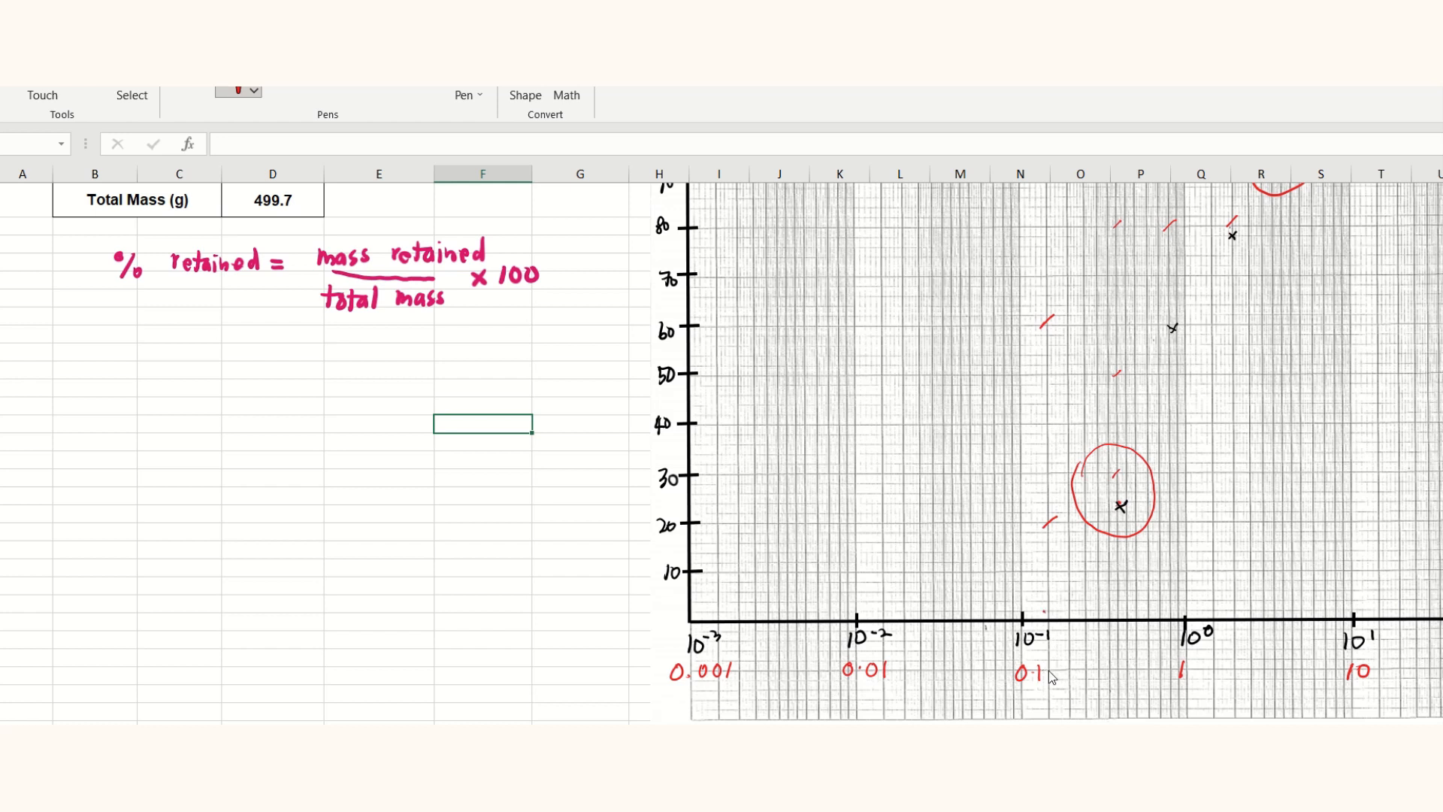
left_click(191, 90)
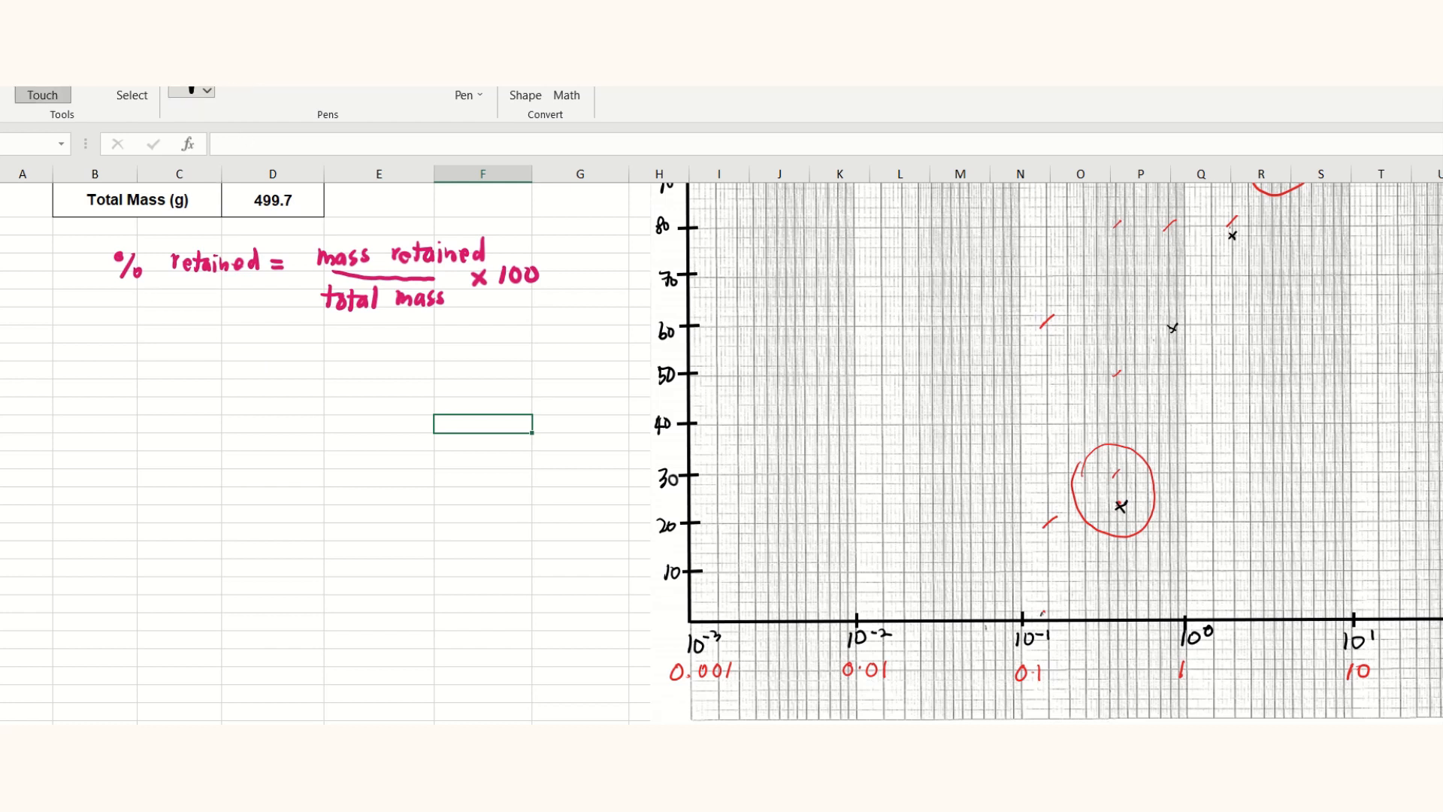
mouse_move(1041, 616)
left_mouse_down()
mouse_move(1053, 603)
mouse_move(1054, 616)
left_mouse_up()
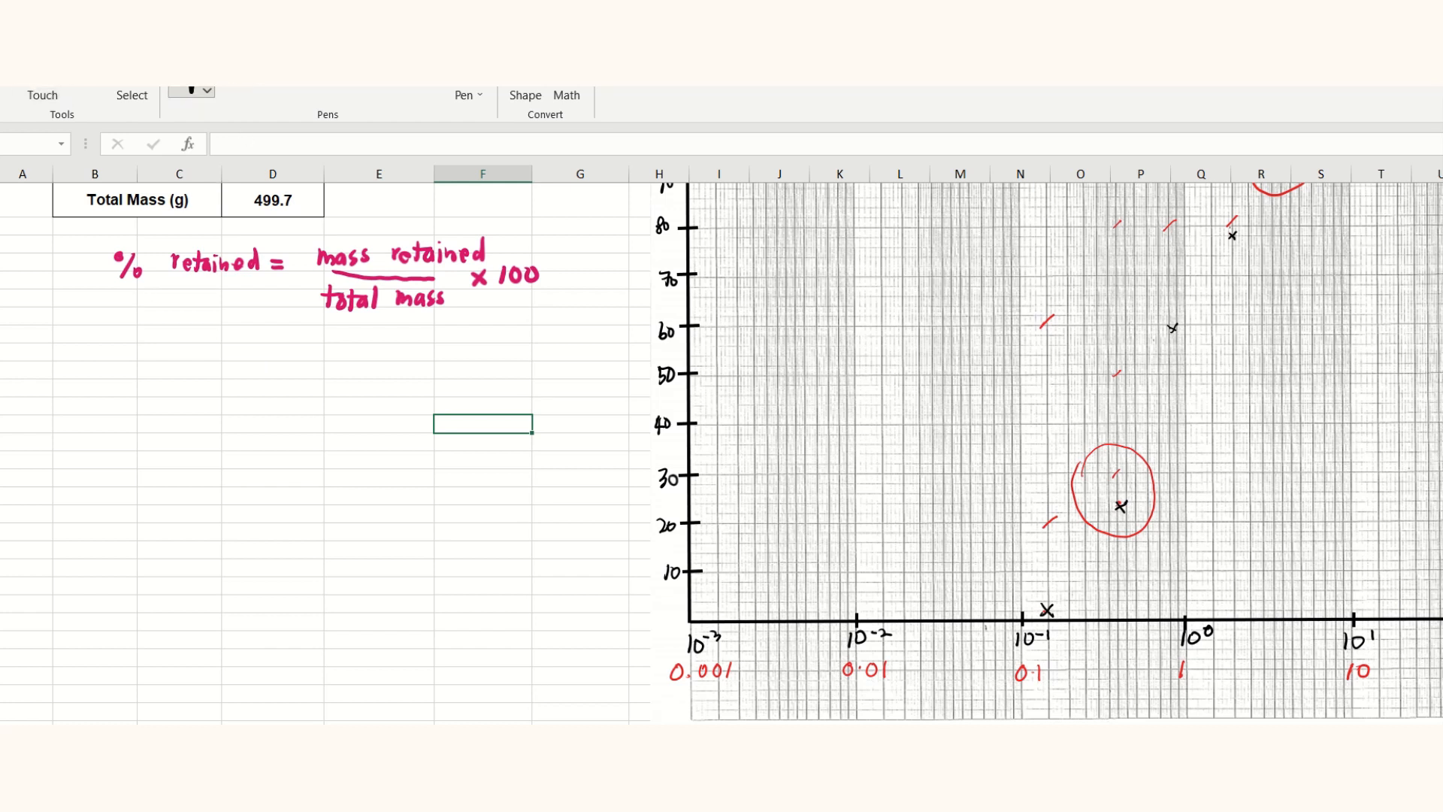
- Handwrite 0.01 in red above the upper scale at the 10⁻² gridline, with a short red guide stroke at the gridline's upper end
scroll(115, 284, "up", 2)
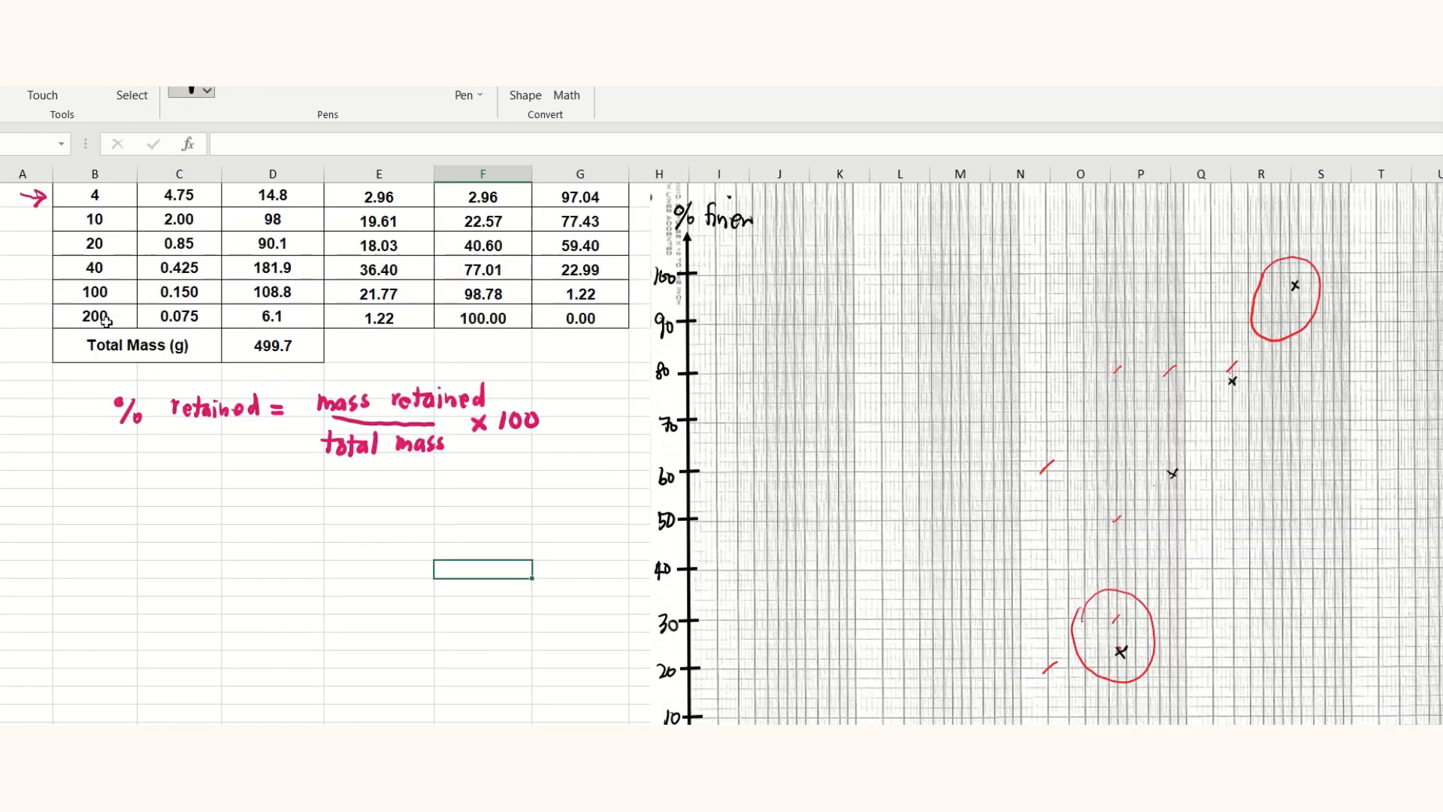
scroll(987, 550, "up", 1)
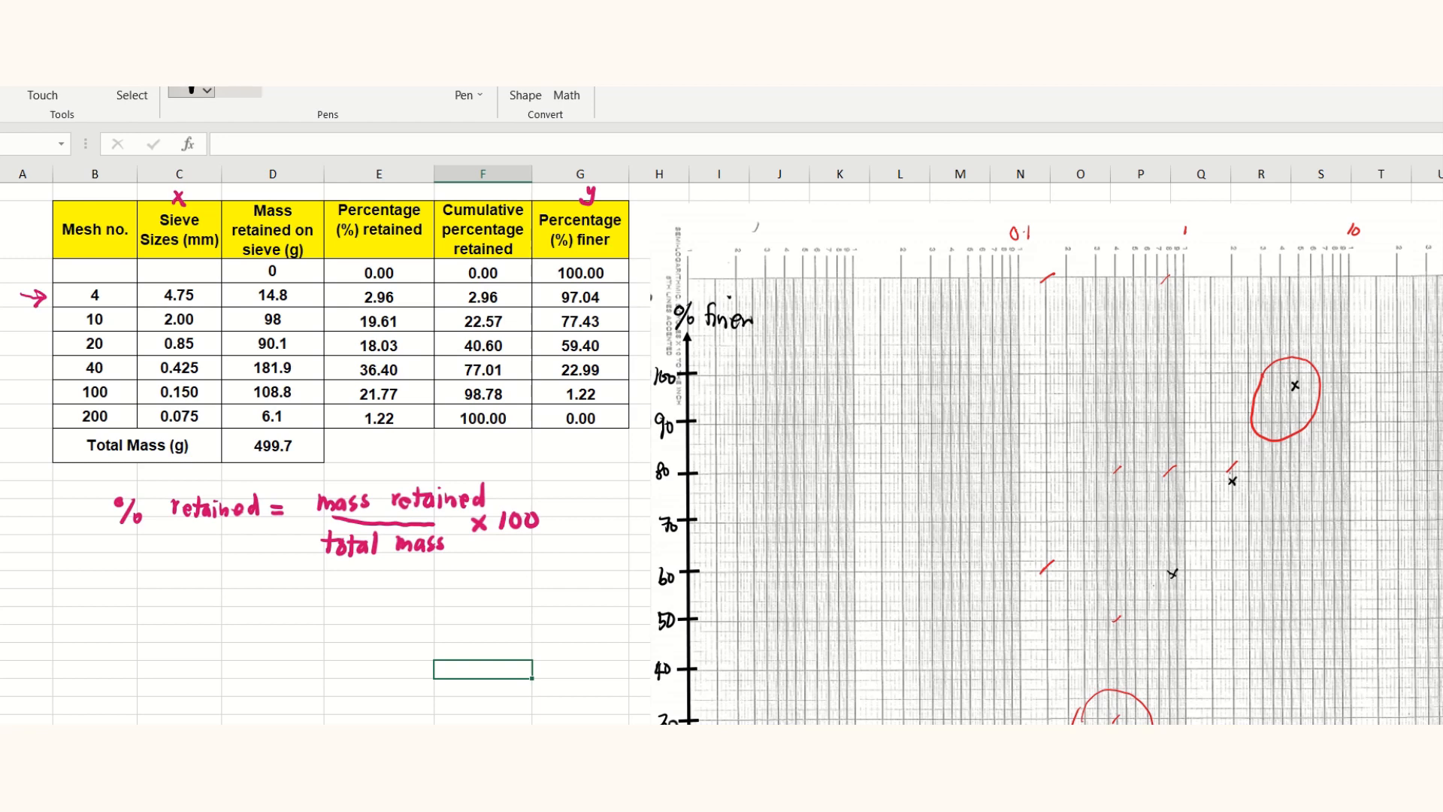
left_click(238, 91)
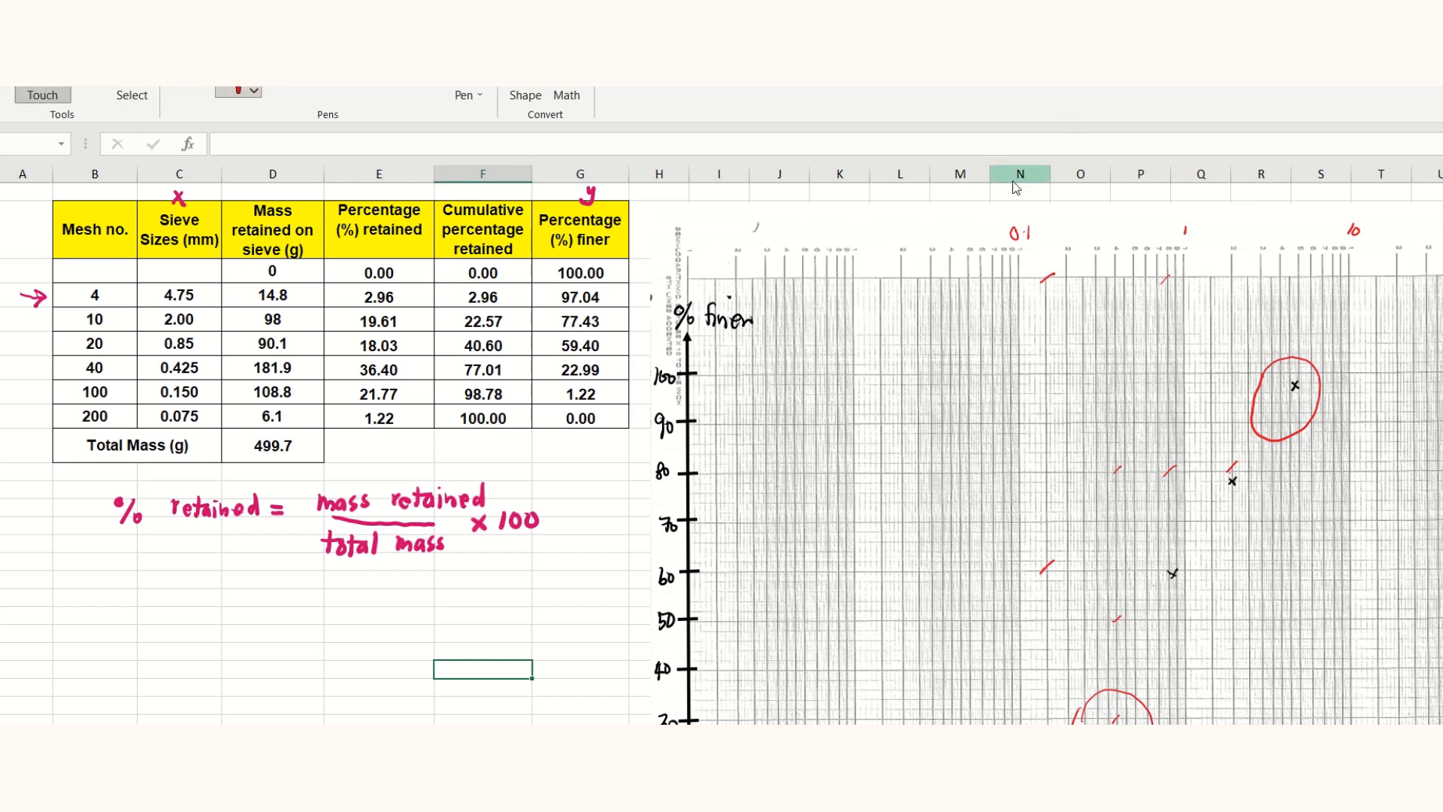
mouse_move(851, 280)
left_mouse_down()
mouse_move(846, 224)
mouse_move(877, 234)
left_mouse_up()
left_click(853, 229)
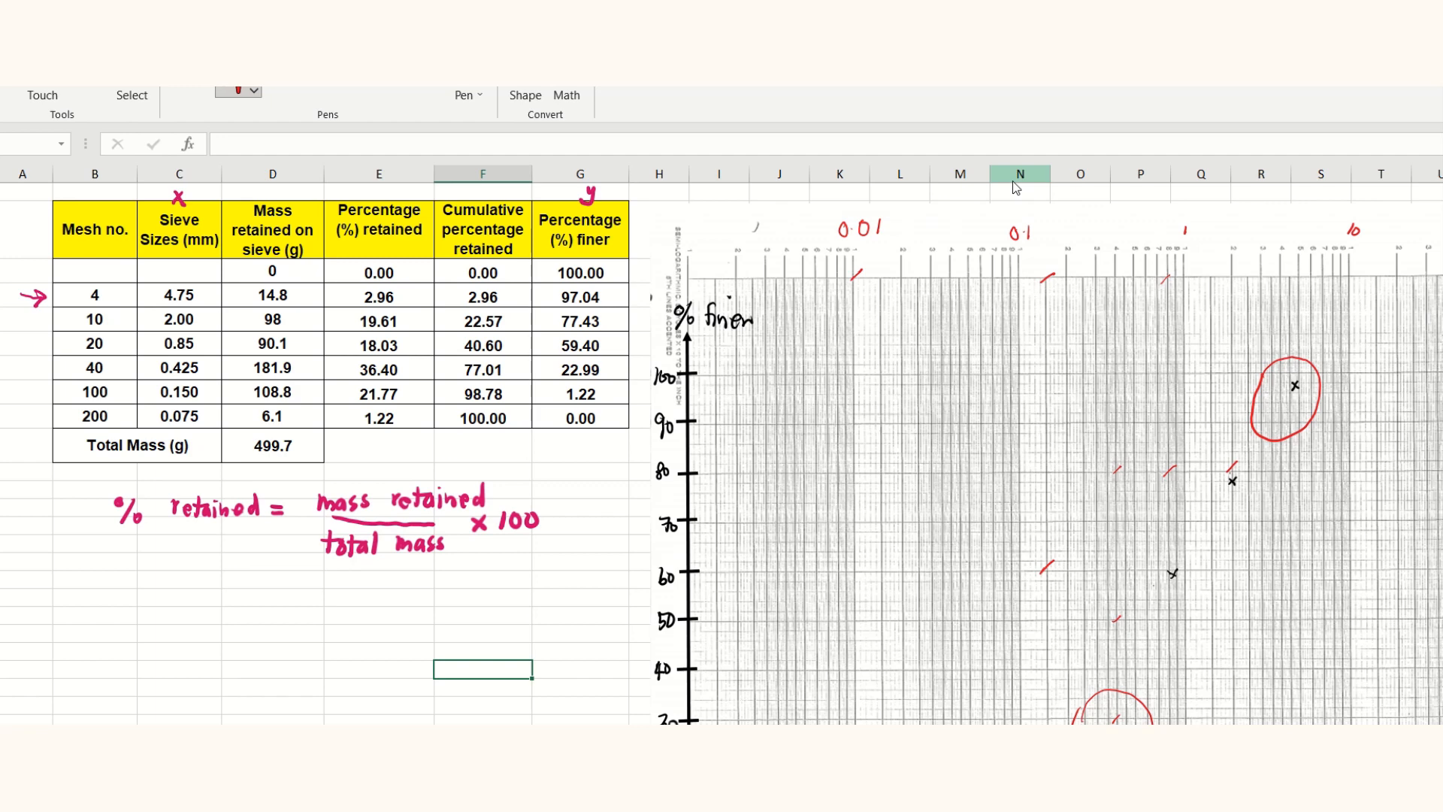
- Draw red guide strokes down the 0.075 mm gridline at 90%, 50% and 10%, and mark a black cross at 0.075 mm and 0.00% finer
left_click_drag(987, 284, 994, 277)
left_click_drag(988, 427, 997, 417)
scroll(1004, 412, "down", 3)
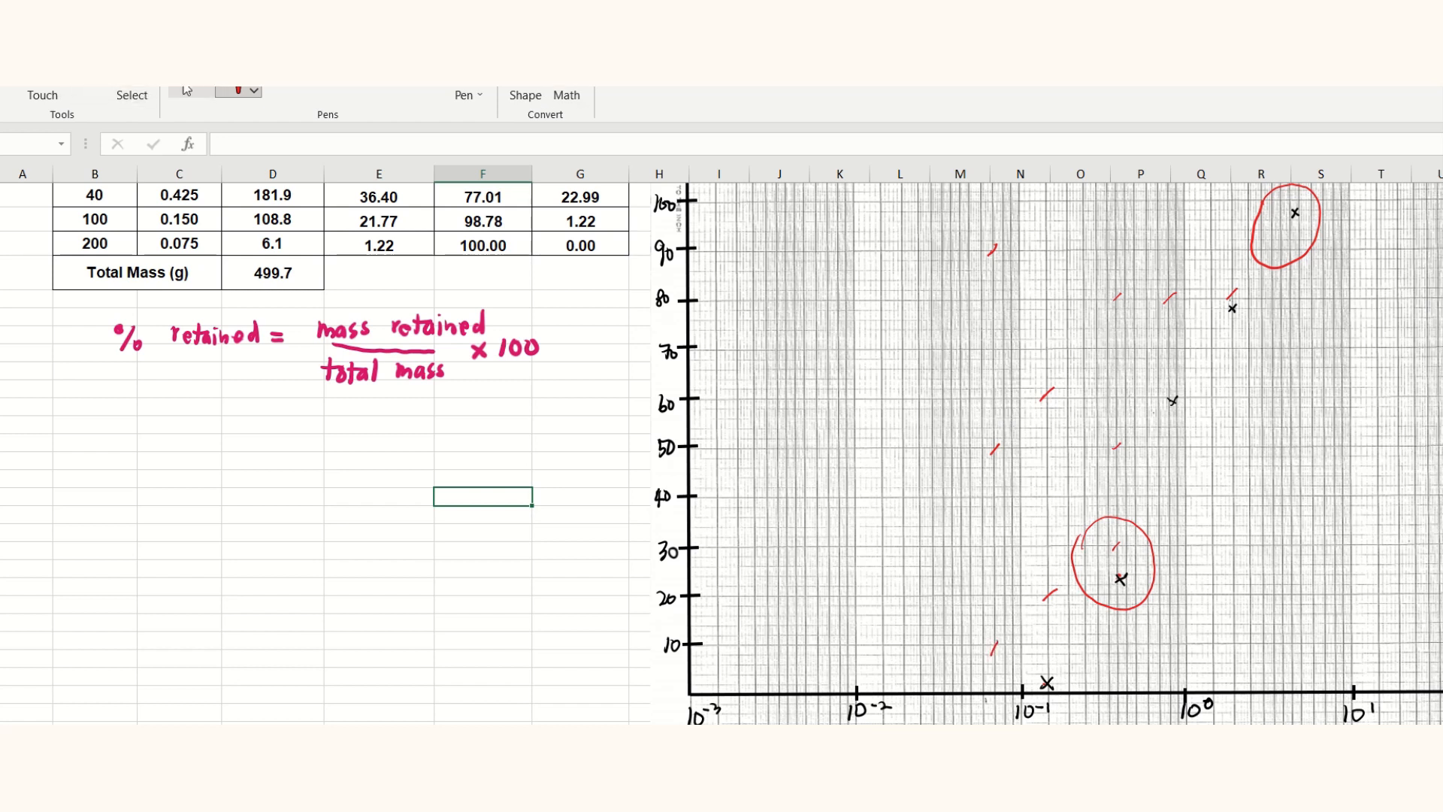
left_click(191, 91)
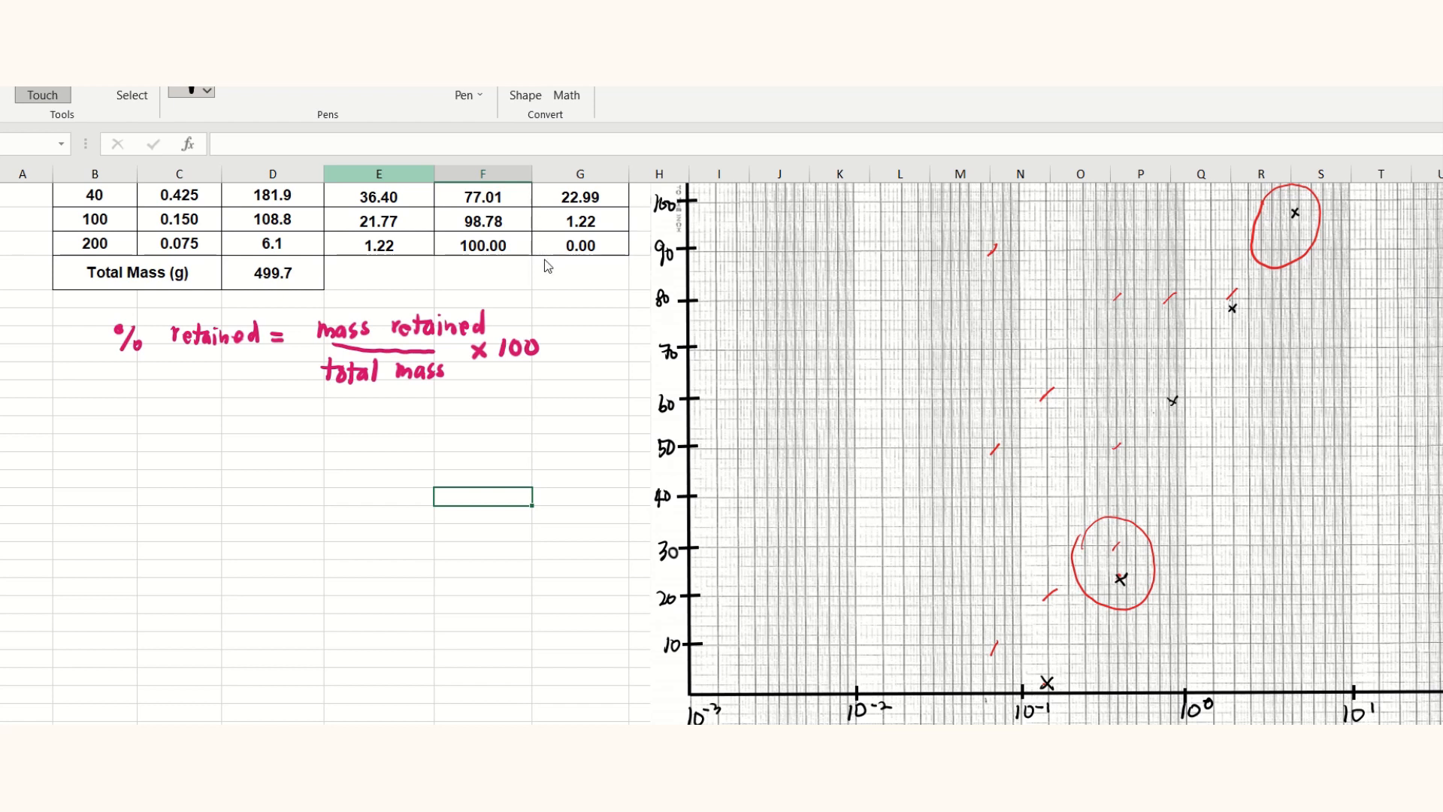
left_click_drag(994, 700, 1003, 685)
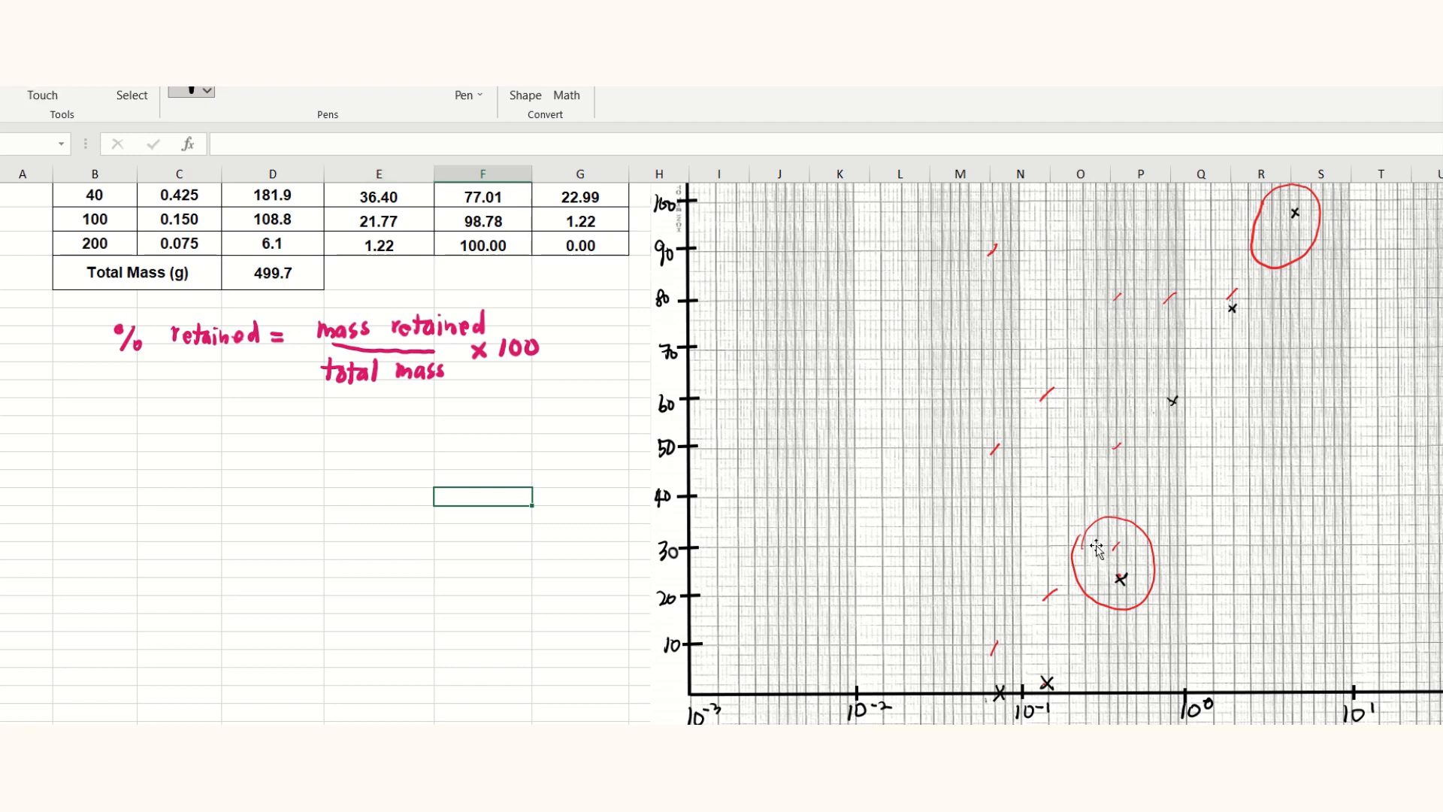
- Erase the red labels 0.01, 0.1, 1 and 10 above the upper scale and the red guide strokes along the grid's upper edge
scroll(1190, 533, "up", 3)
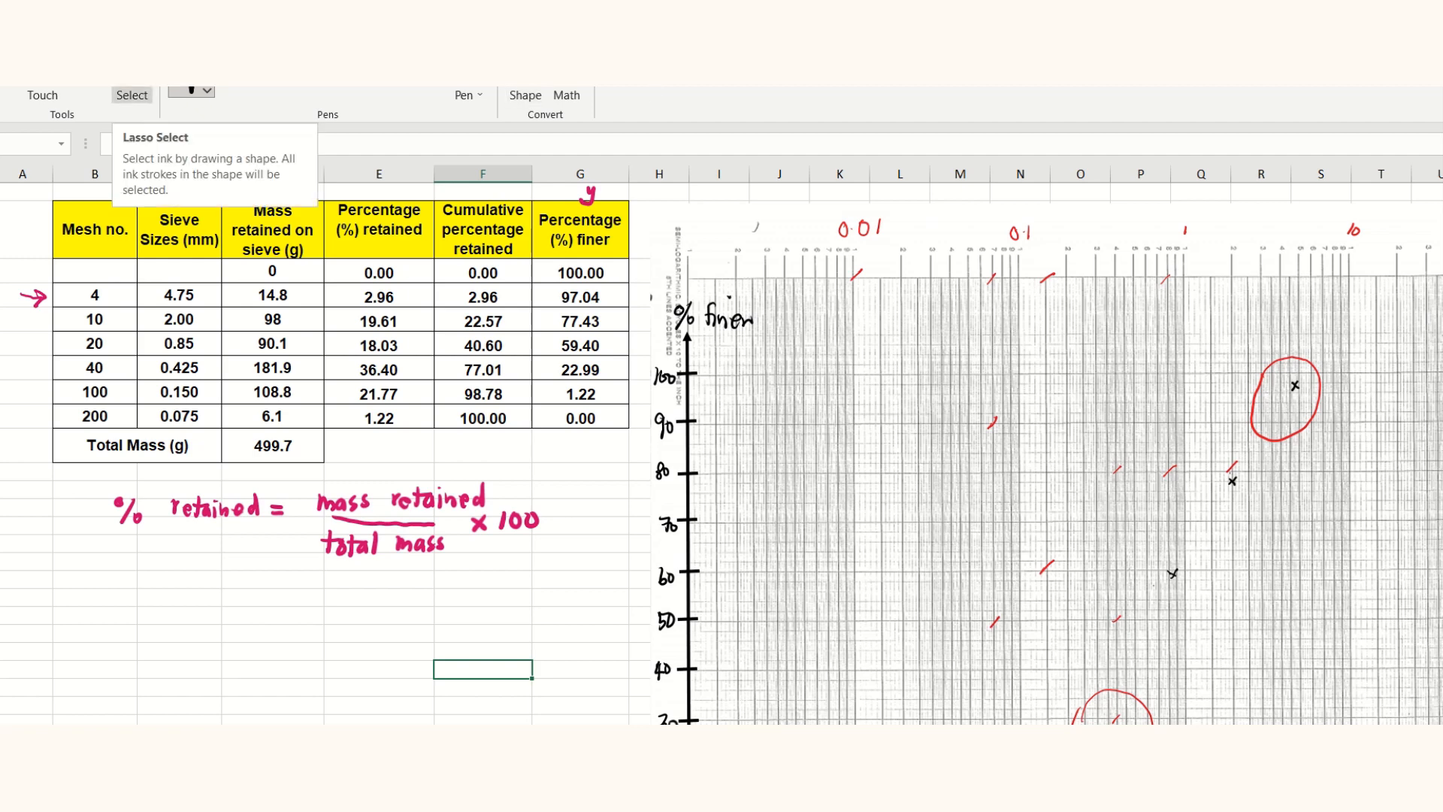
left_click(91, 95)
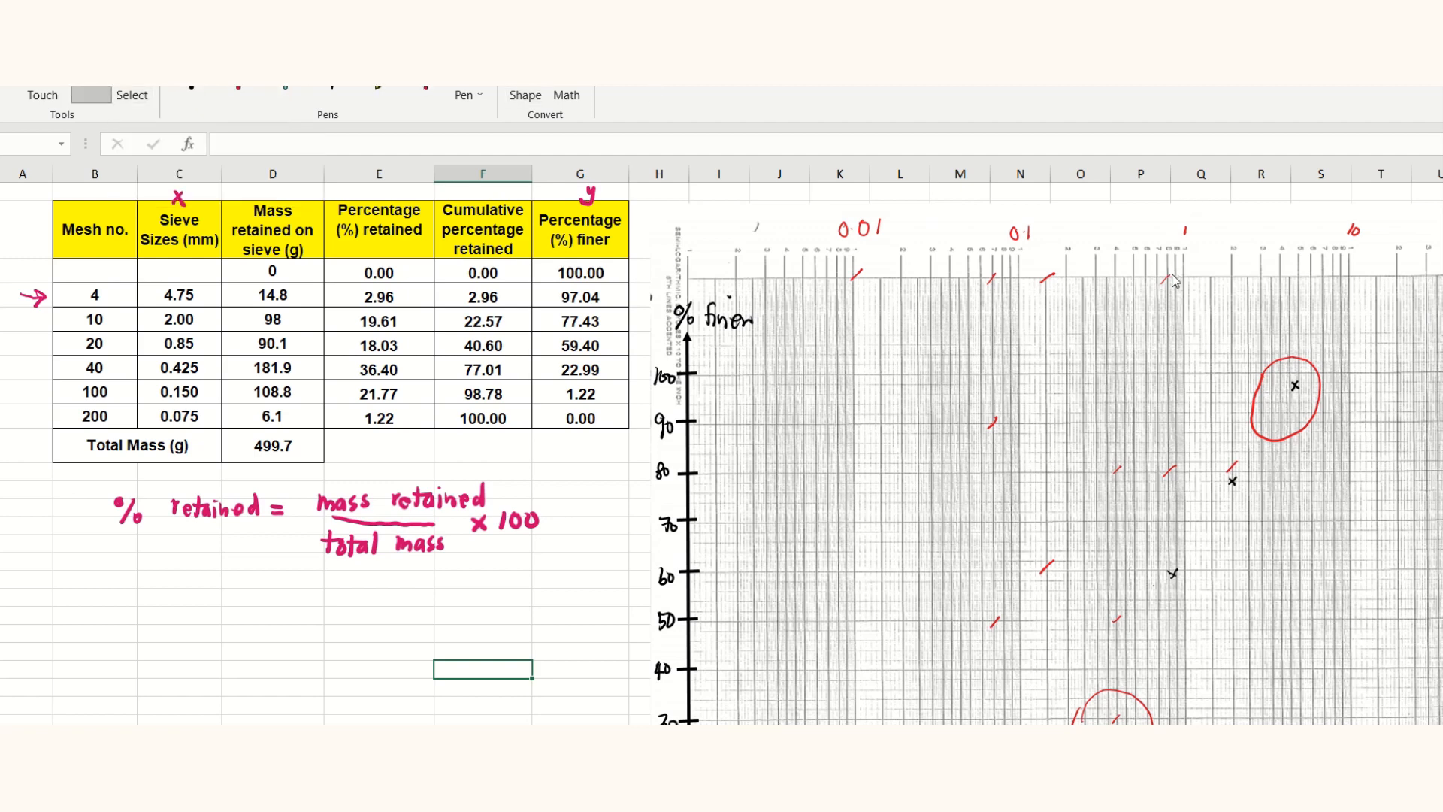
left_click(1168, 278)
left_click(1047, 278)
left_click_drag(1011, 226, 1022, 237)
left_click(1027, 233)
left_click(1186, 231)
left_click(1351, 230)
left_click_drag(841, 229, 881, 227)
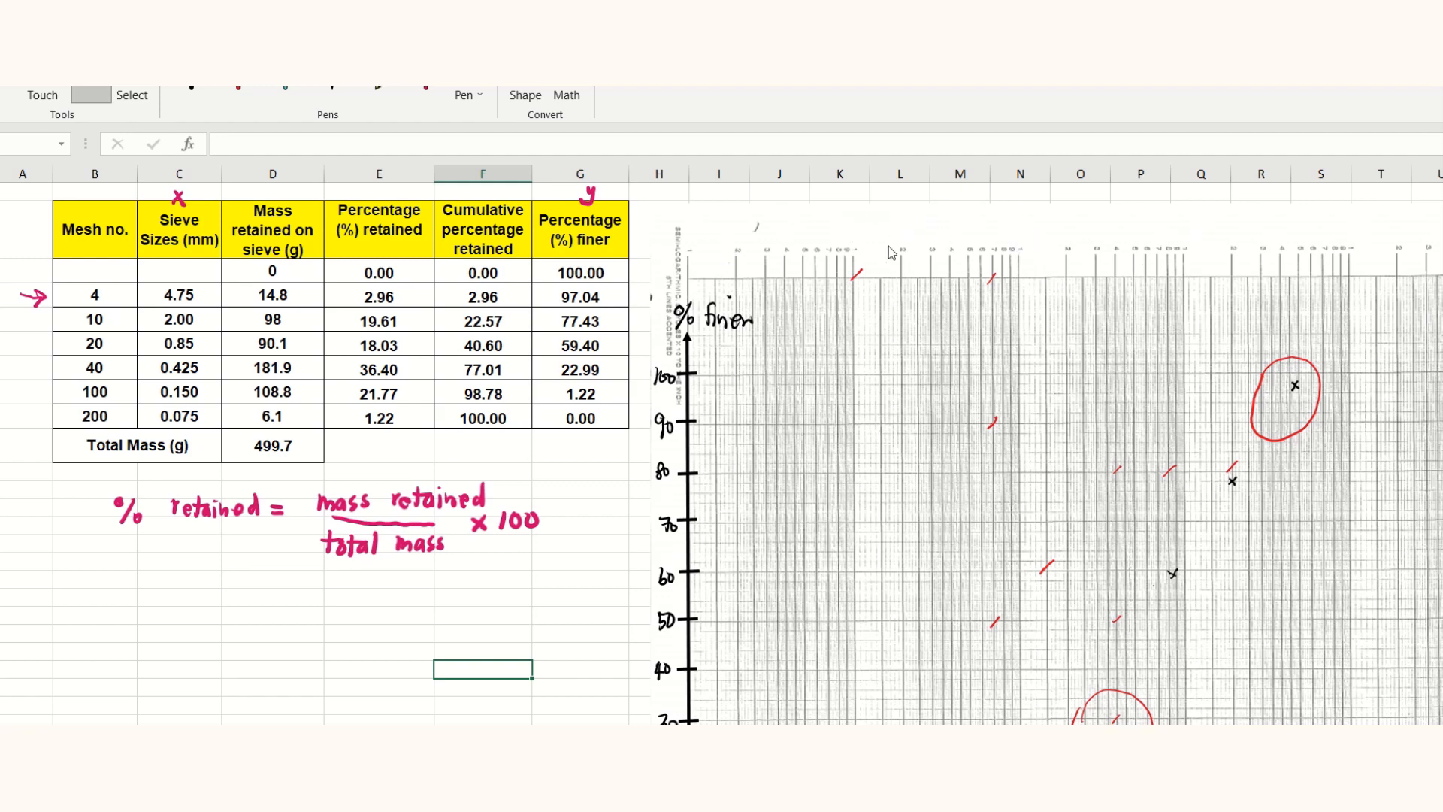
left_click(856, 275)
left_click(992, 279)
- Erase the red circles around the 4.75 mm and 0.425 mm points and the red guide strokes at 90%, 80%, 60% and 50%
left_click(1253, 411)
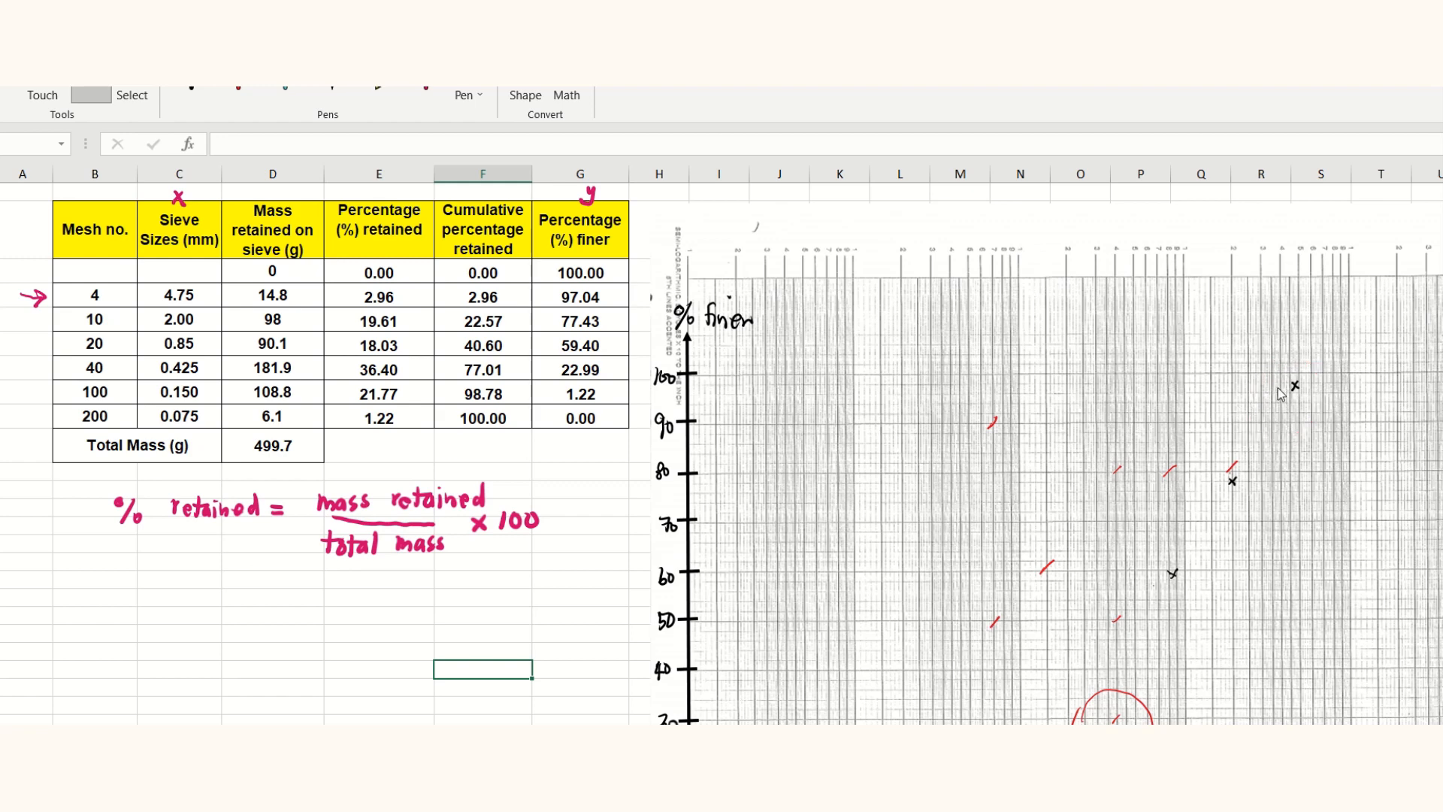
left_click(992, 422)
left_click(1118, 470)
left_click(1171, 471)
left_click(1233, 466)
left_click(1047, 568)
left_click(995, 622)
left_click(1116, 622)
left_click(1127, 693)
- Erase the remaining red guide strokes at the 30%, 20% and 10% lines near the lower data points
scroll(1052, 451, "down", 4)
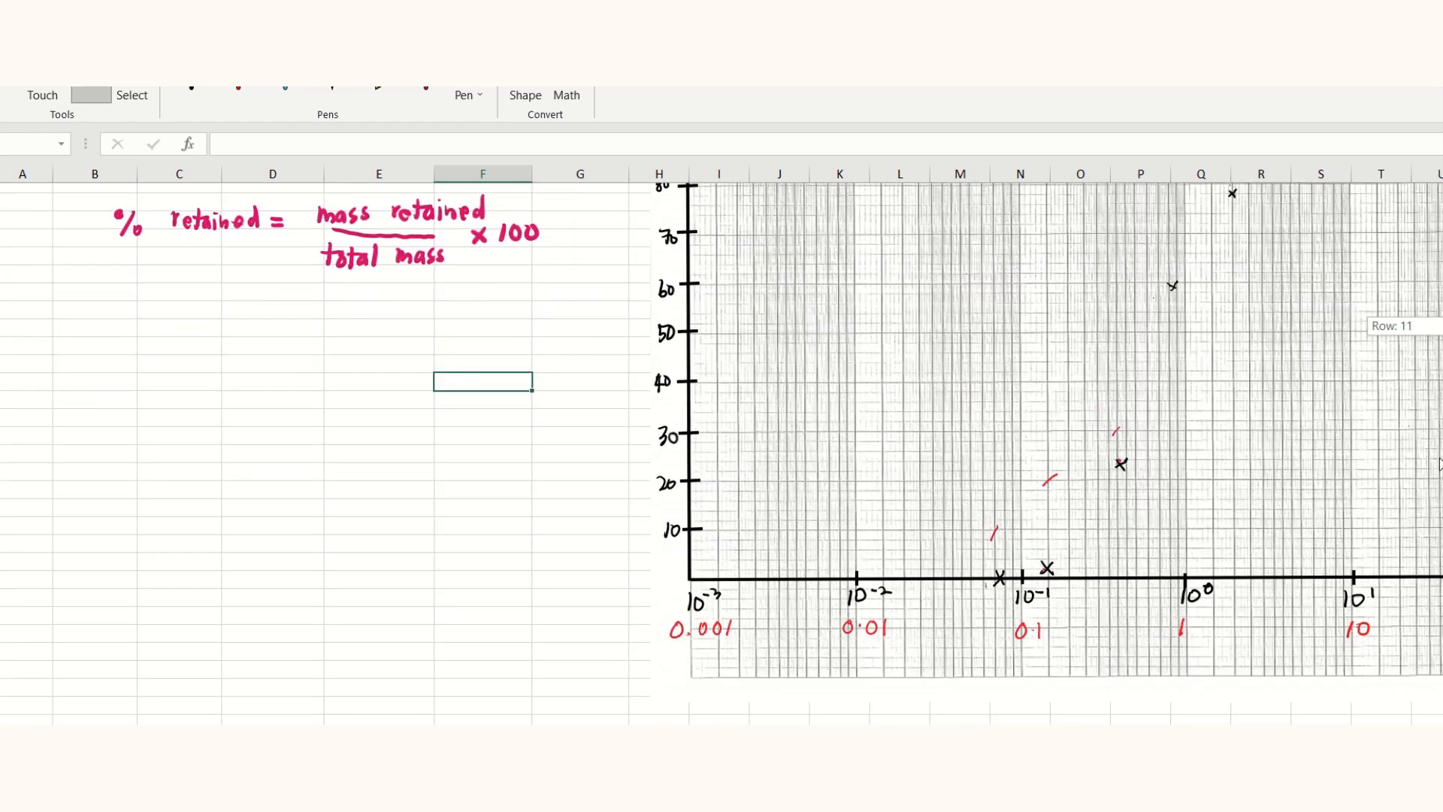
left_click(1116, 442)
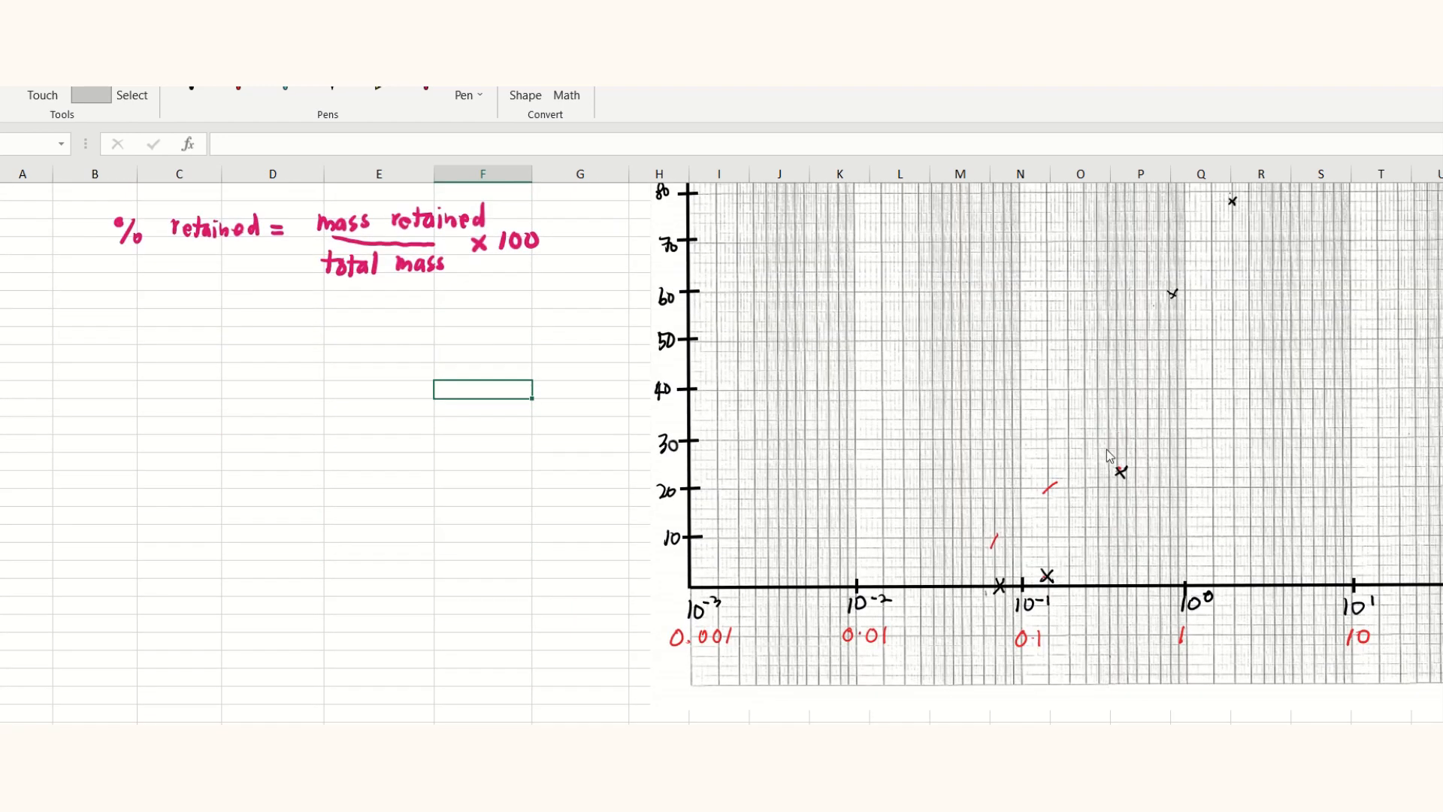
left_click(1049, 487)
left_click(992, 543)
- Draw a black freehand curve through all six crosses, between 4.75 mm at 97.04% finer and 0.075 mm at 0.00% finer
scroll(1326, 368, "up", 5)
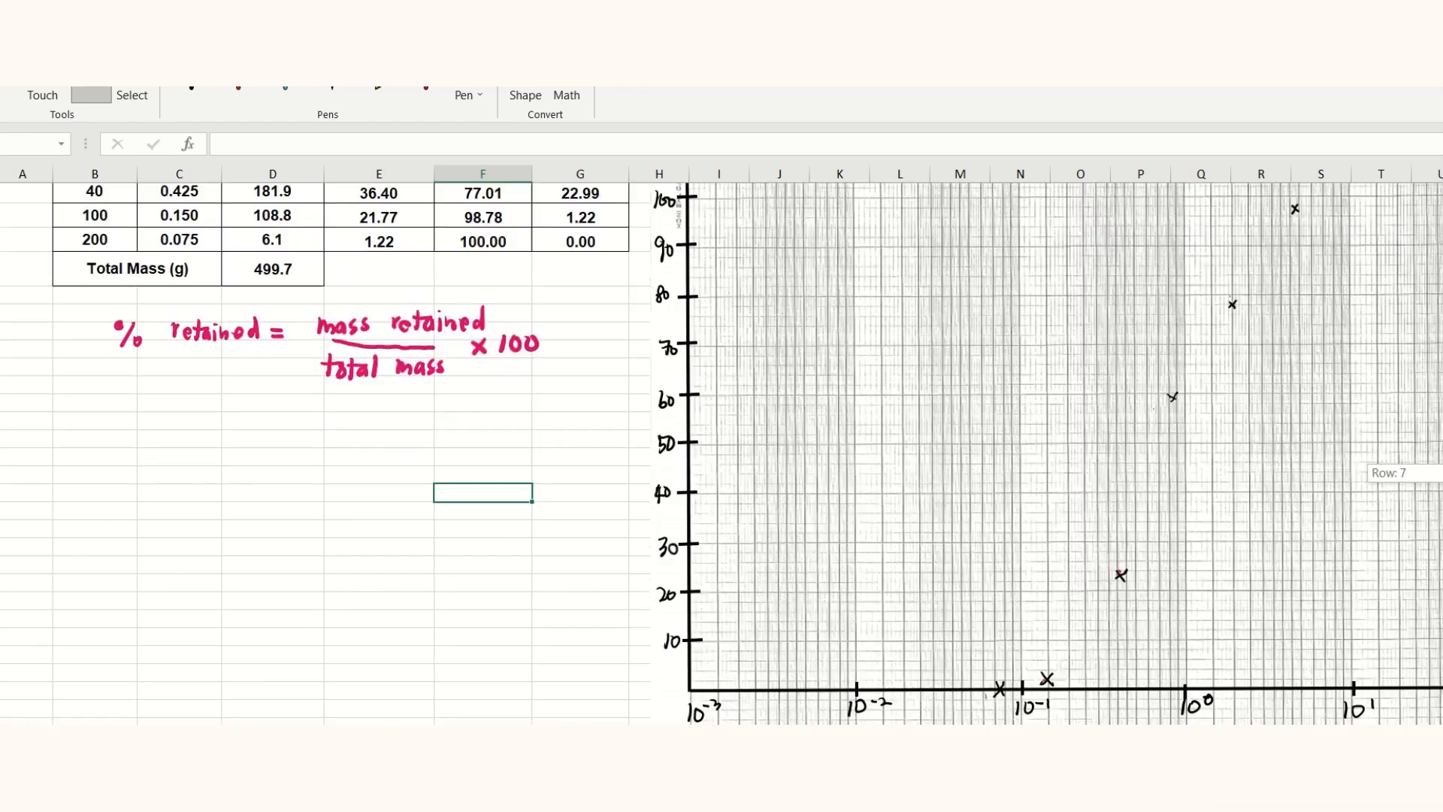
left_click(208, 86)
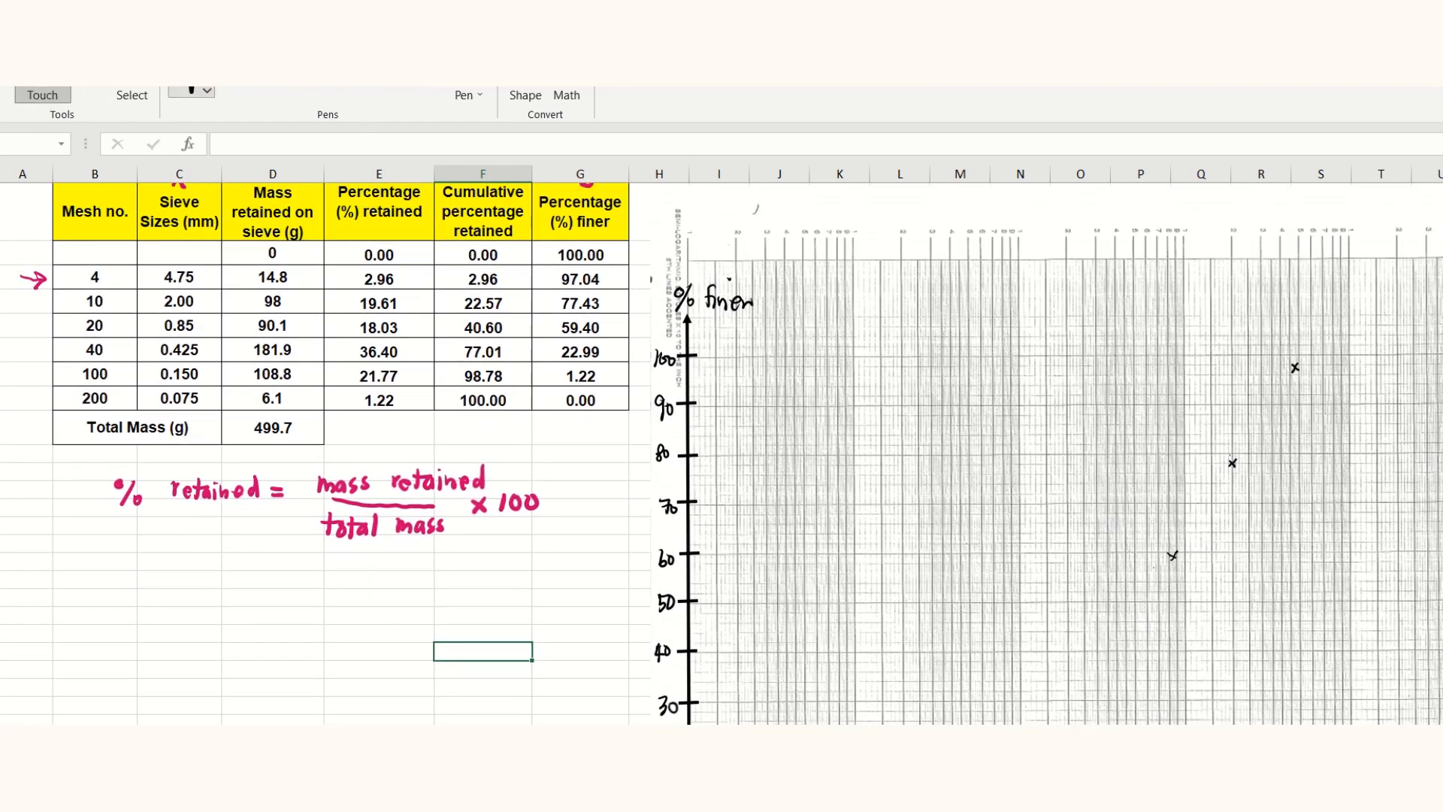
left_click_drag(1235, 459, 1229, 467)
scroll(1111, 537, "down", 2)
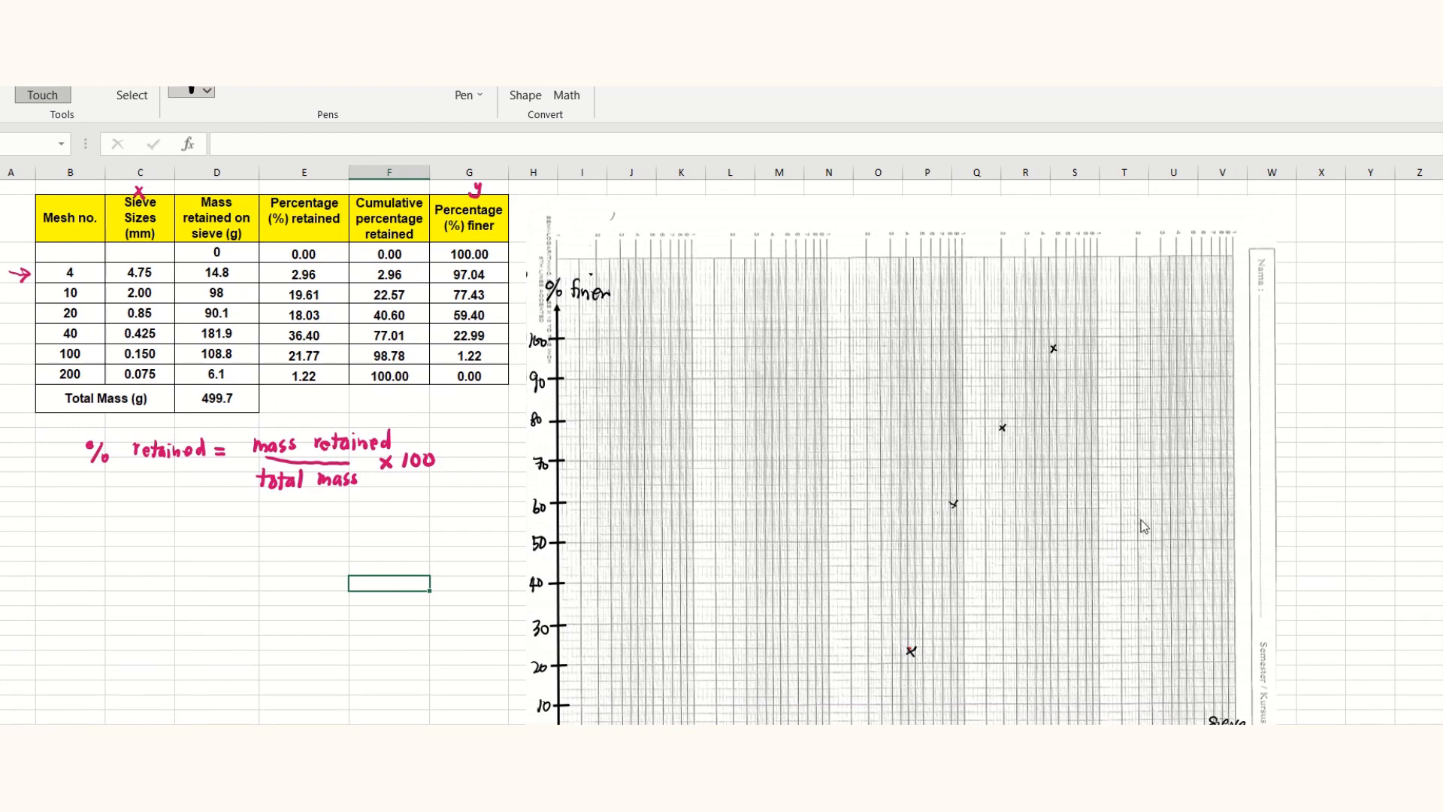
scroll(722, 451, "down", 2)
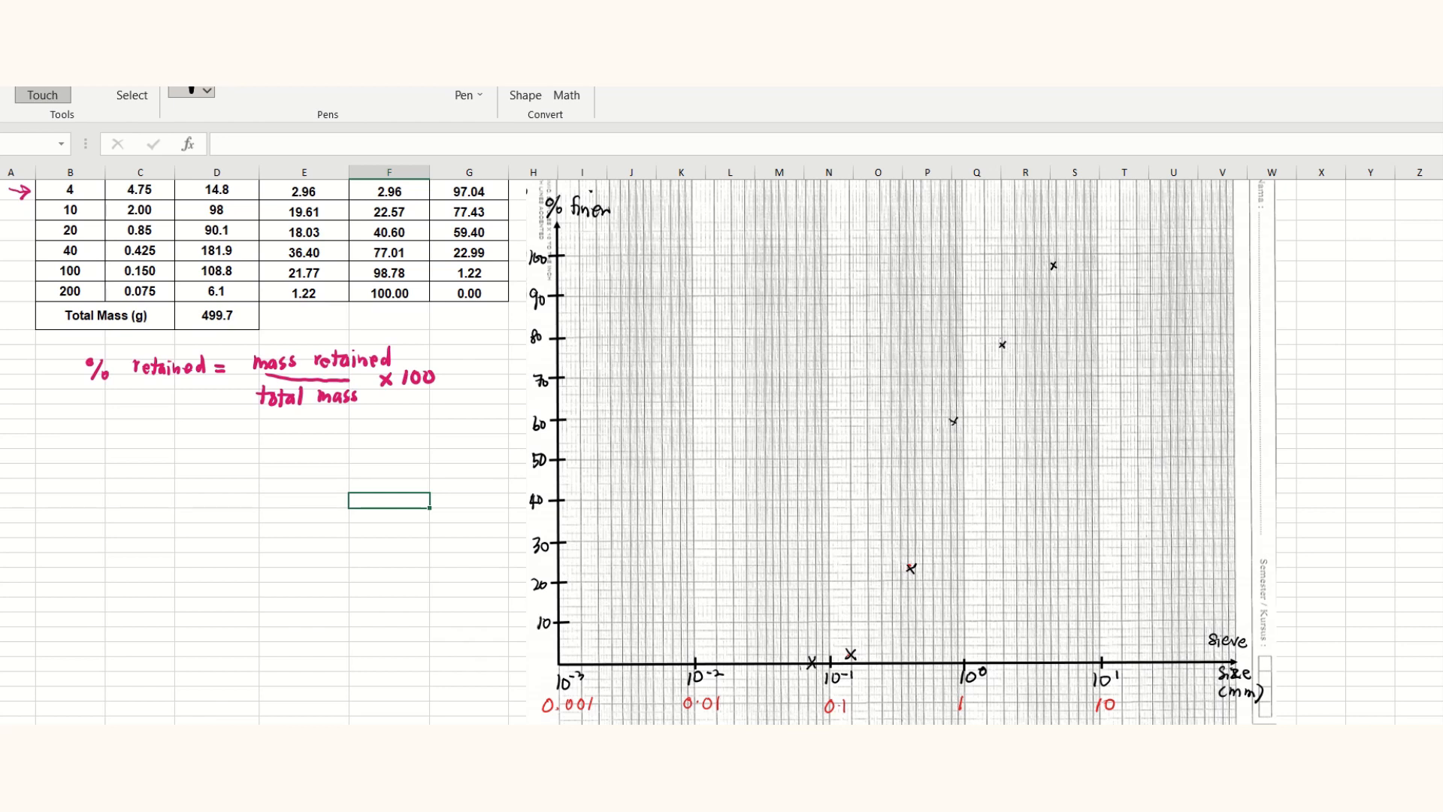
left_click_drag(1026, 307, 873, 636)
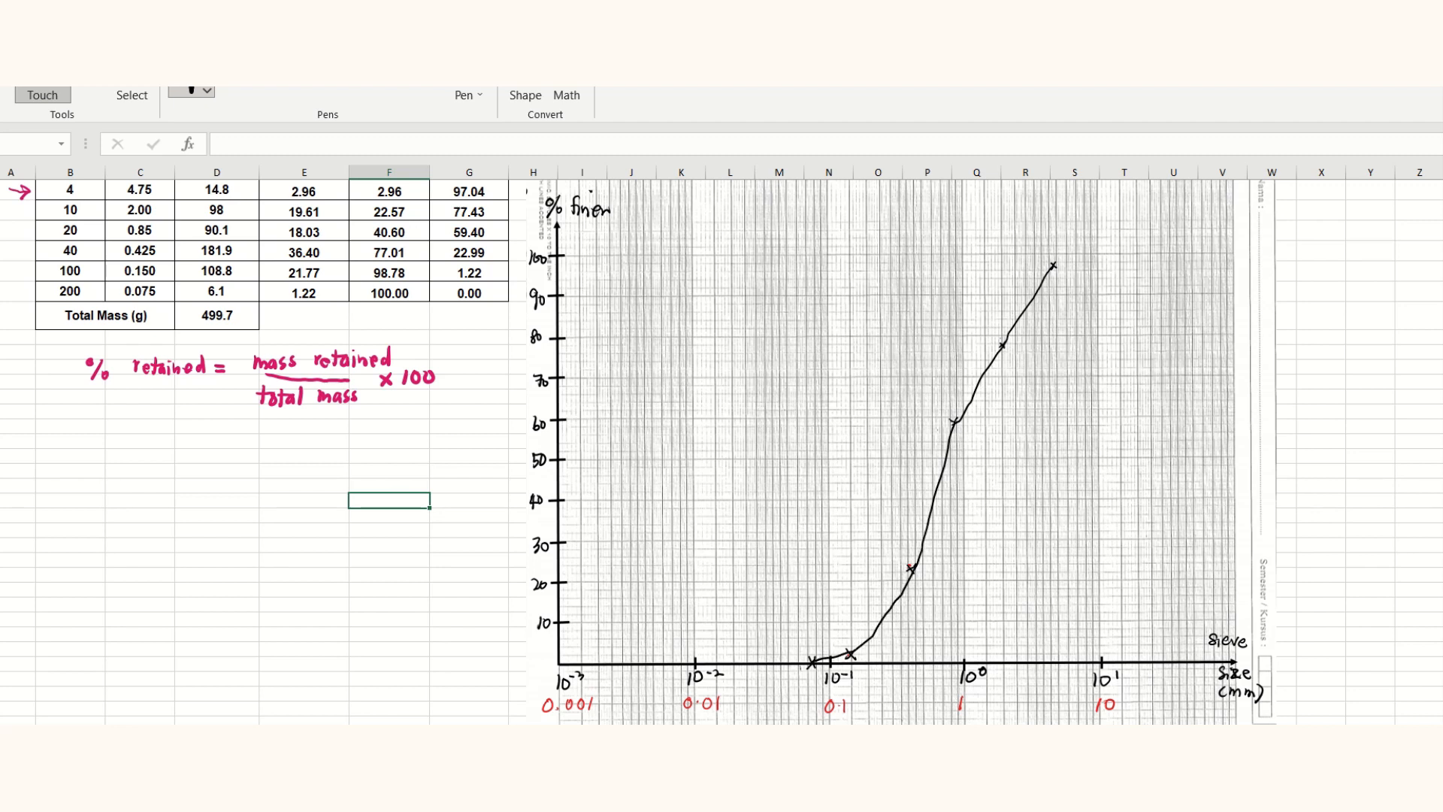
key("Escape")
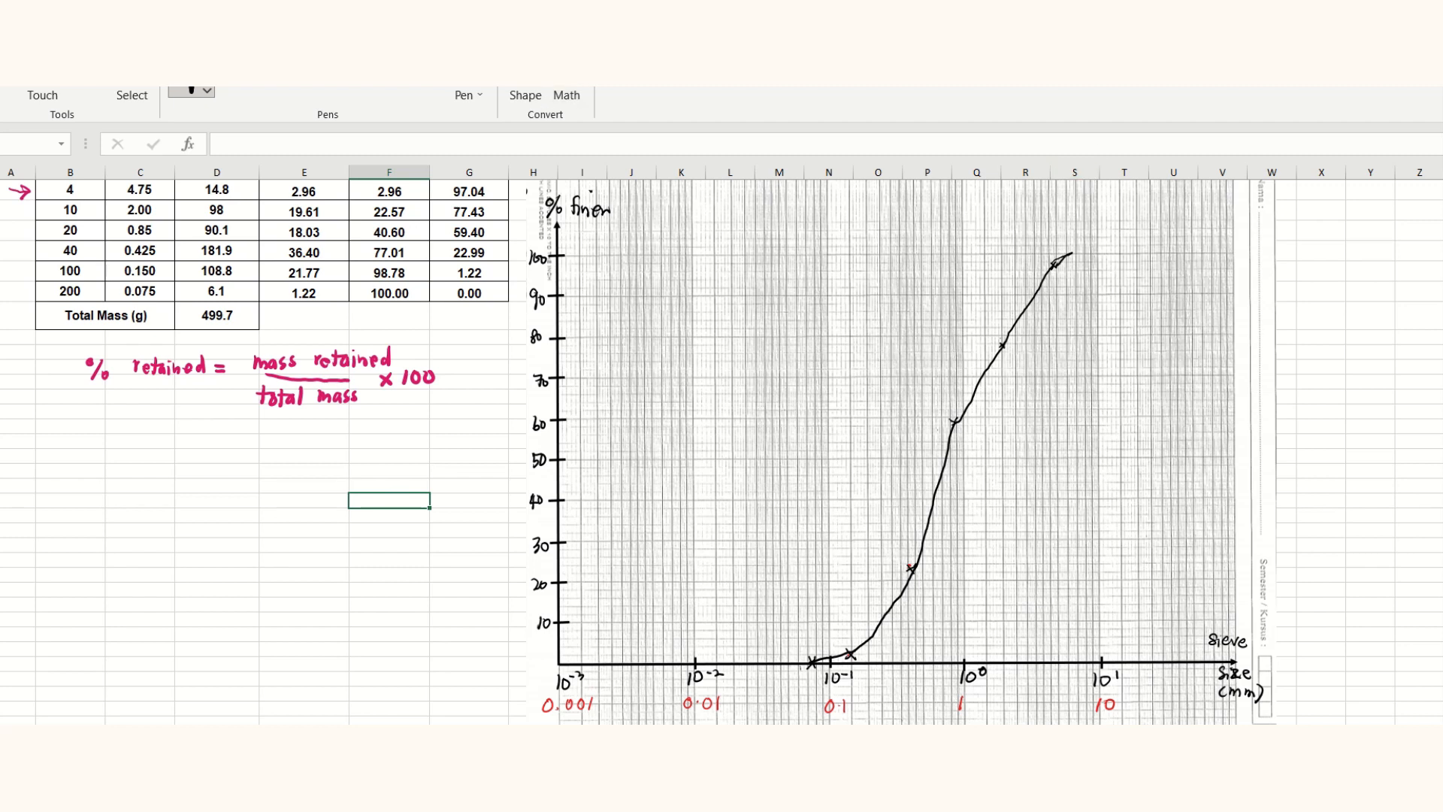
- Erase the short stroke extending the curve past the 4.75 mm point and make the black pen active again
left_click(132, 95)
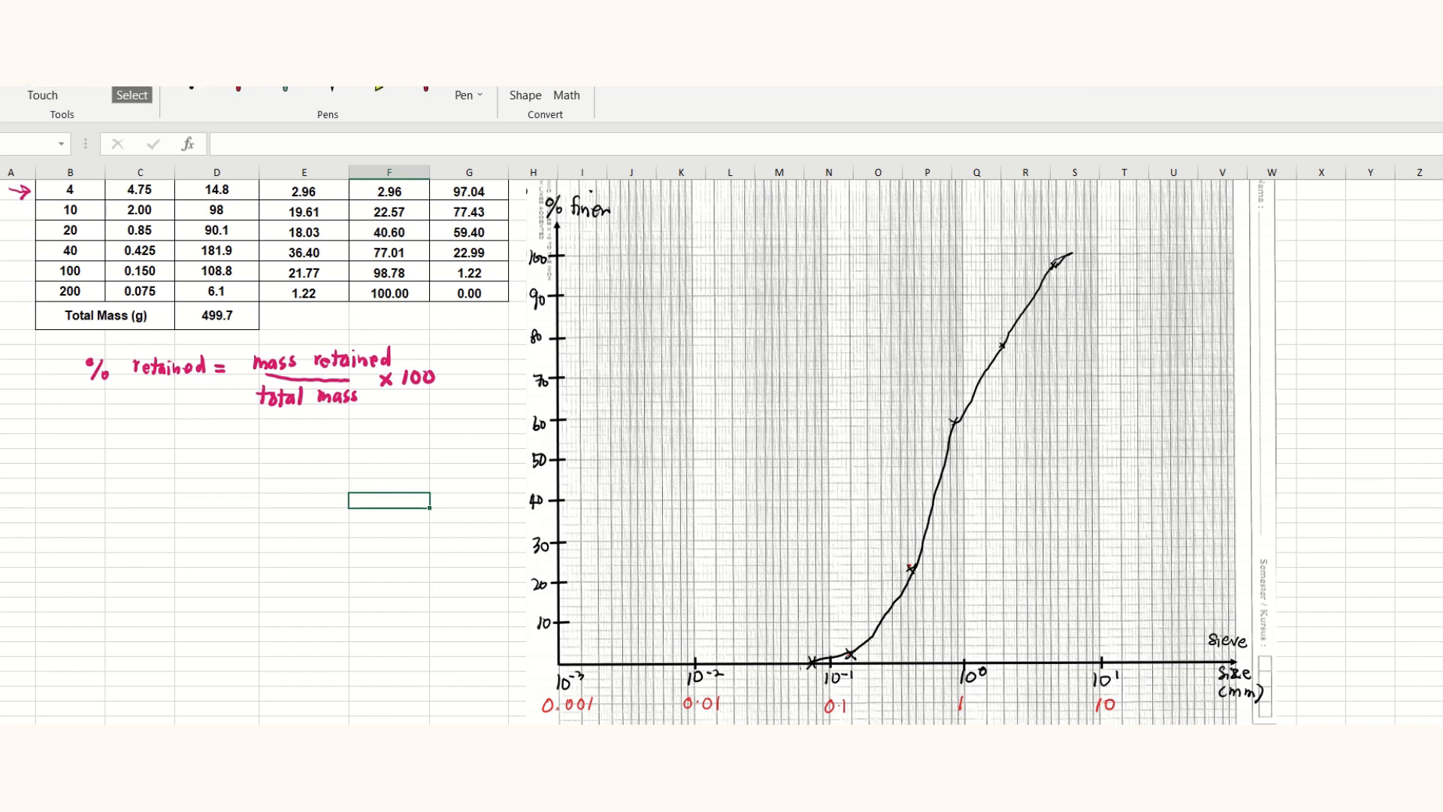
left_click(1067, 254)
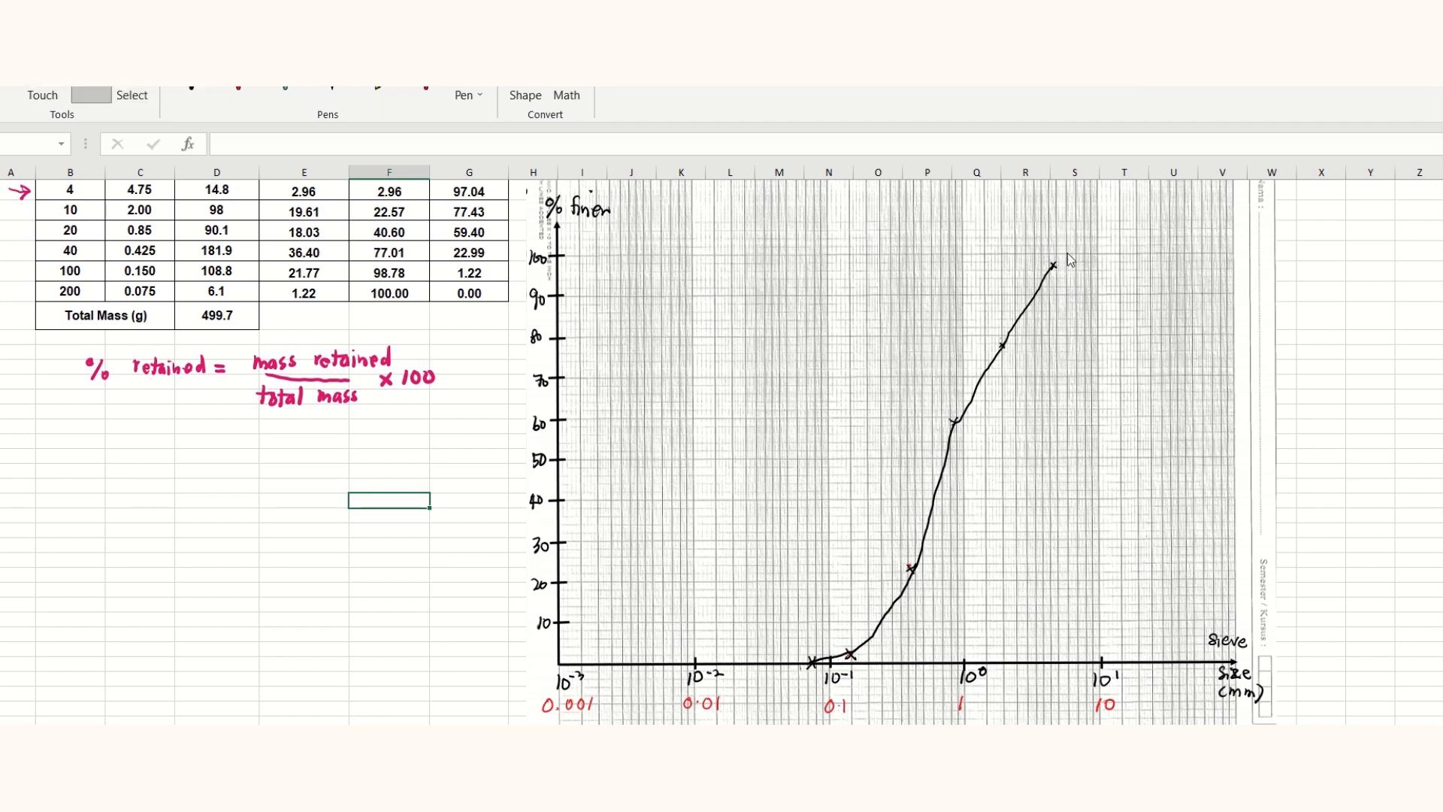
left_click(192, 91)
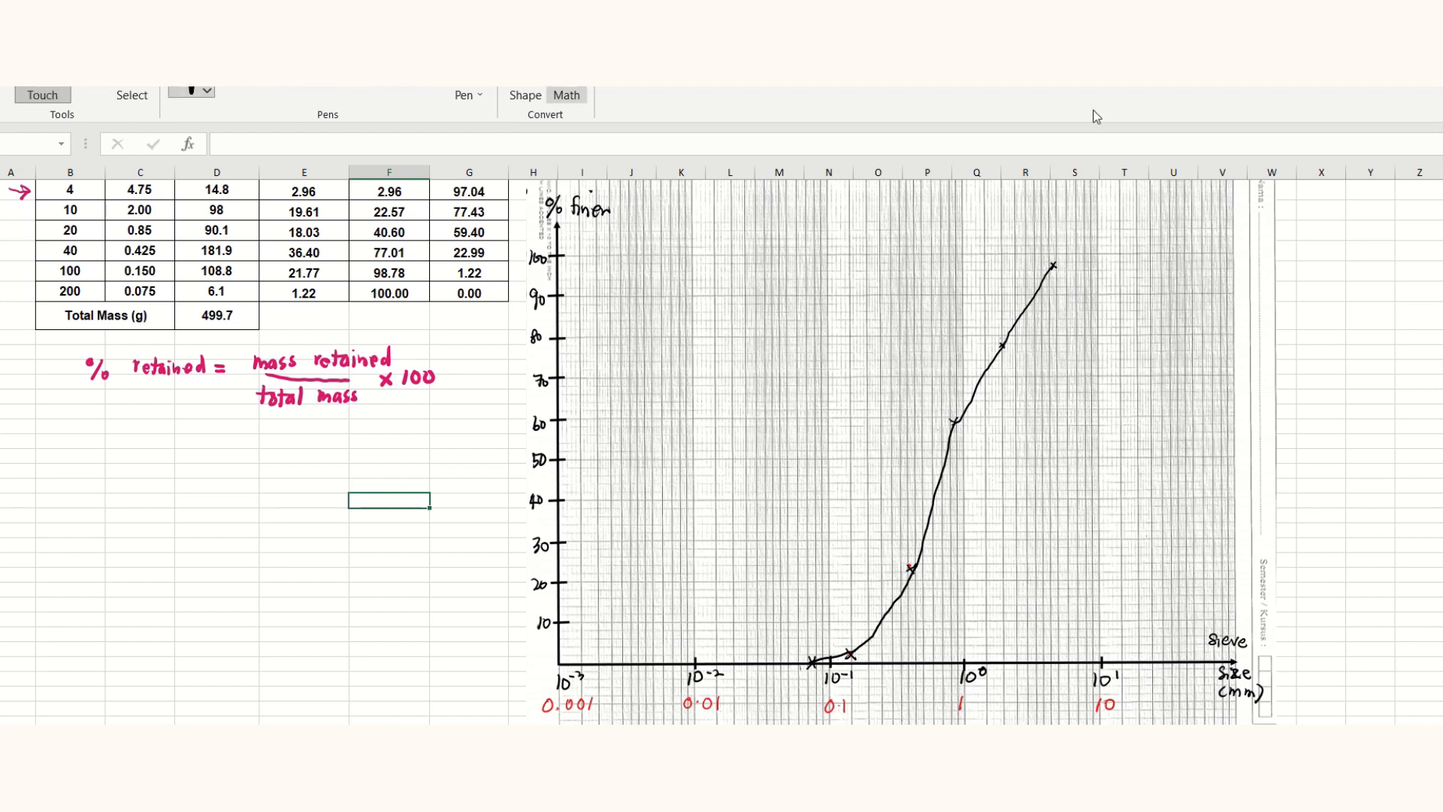